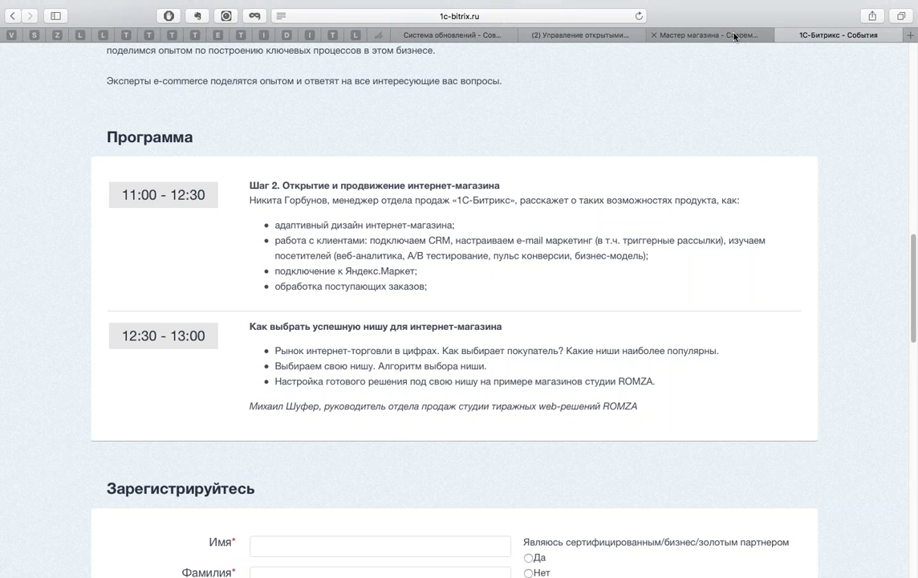
Step: Look over the open Bitrix24 open lines and update system pages, ending on the Мастер магазина page
left_click(583, 35)
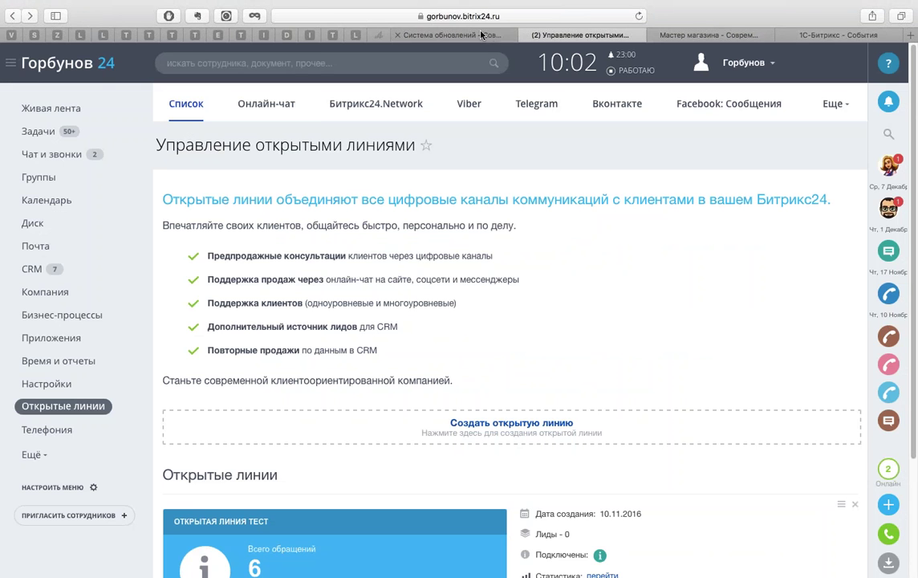
left_click(508, 36)
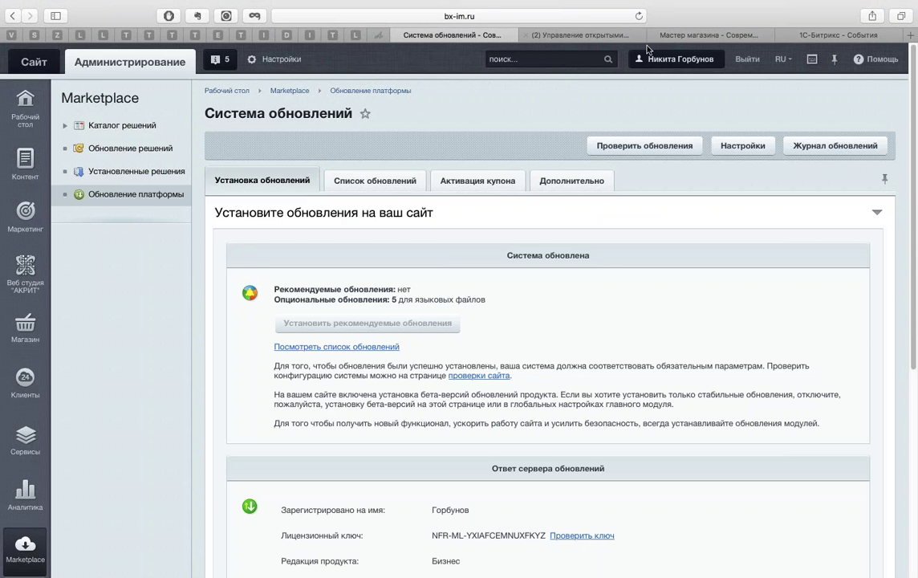
left_click(706, 36)
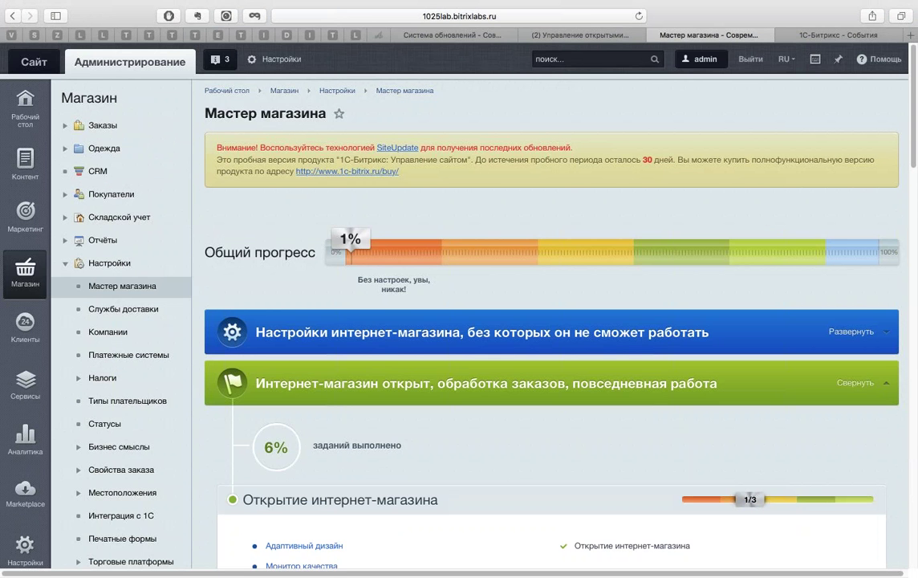
Step: Open the demo shop's public site in a separate tab, look through its product catalogue and close that tab
right_click(34, 62)
left_click(96, 64)
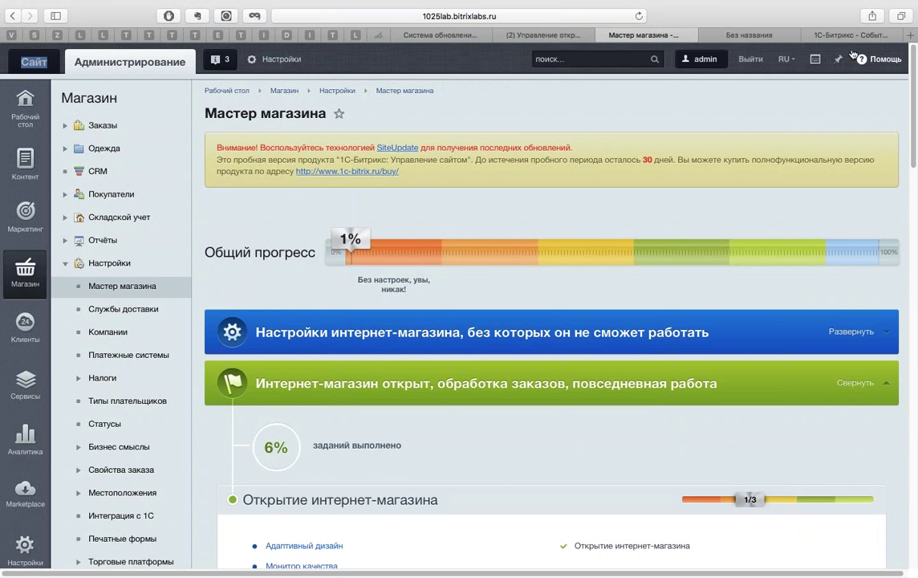
left_click(732, 36)
scroll(869, 225, "down", 10)
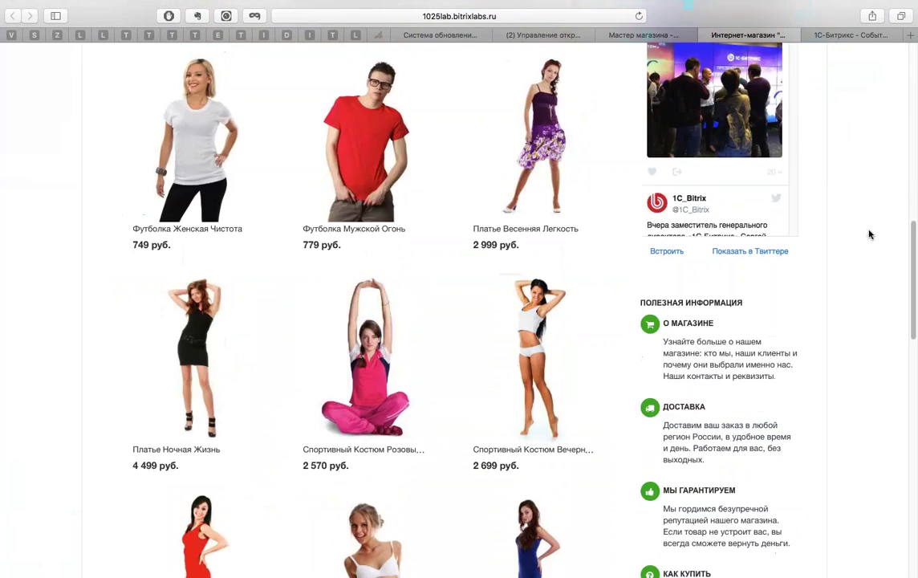
scroll(865, 232, "down", 5)
scroll(802, 161, "up", 10)
left_click(704, 35)
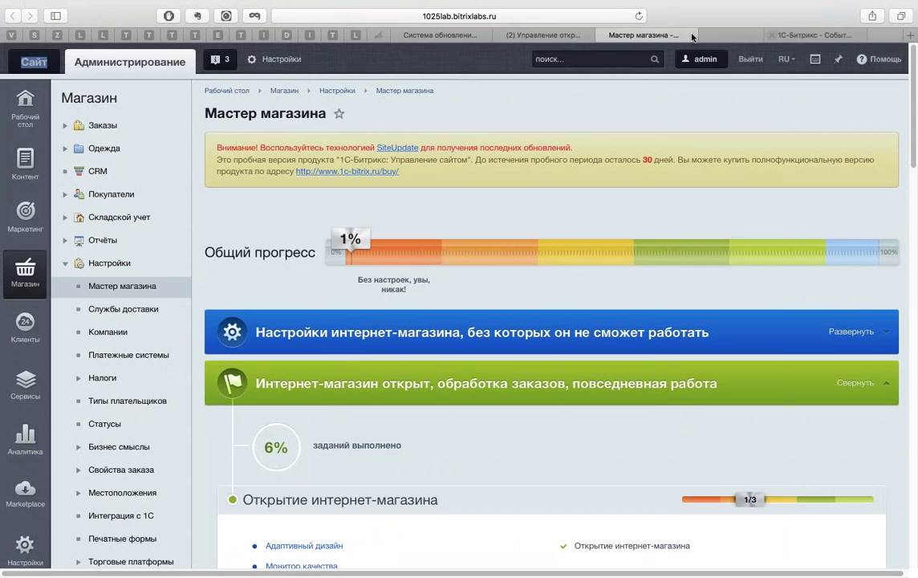
Step: Review the store wizard's task groups and open the Адаптивный дизайн task
scroll(680, 198, "down", 3)
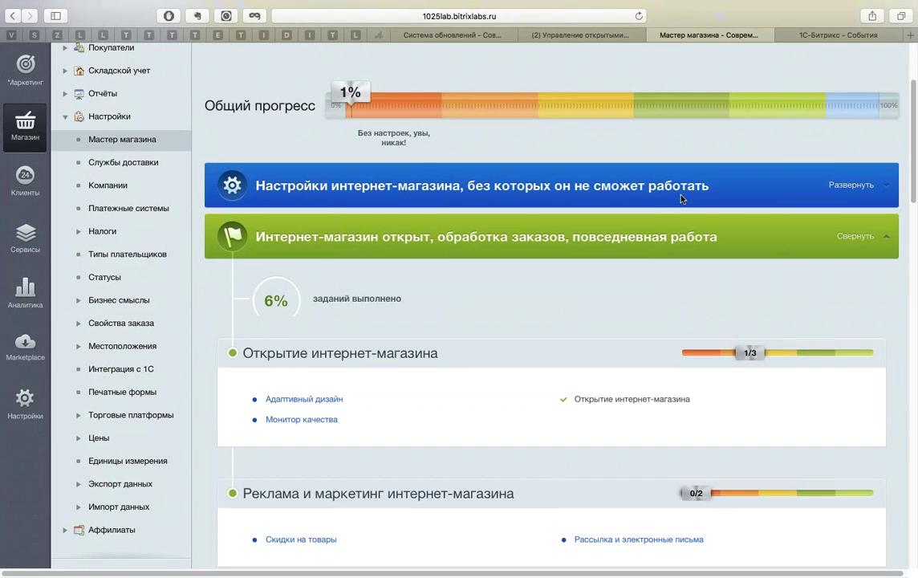
scroll(681, 198, "down", 3)
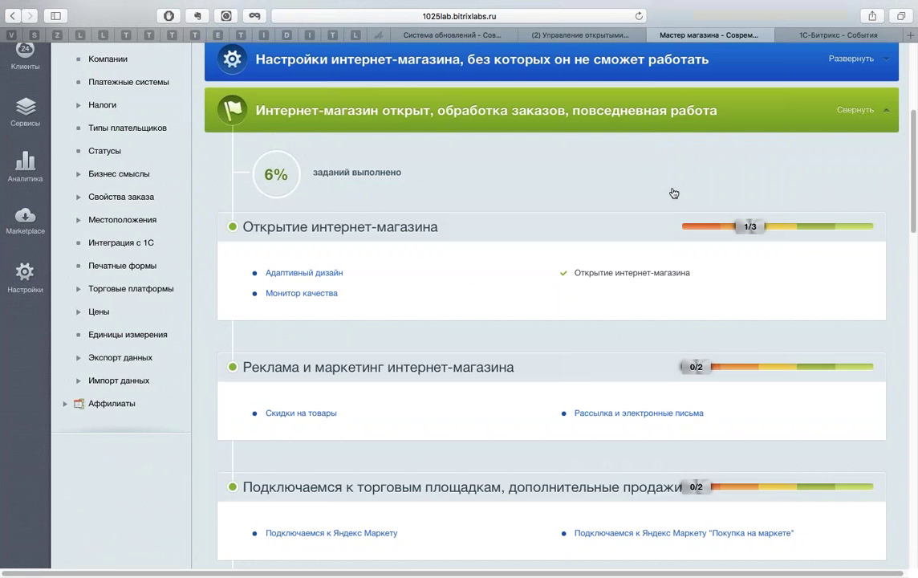
scroll(670, 192, "up", 3)
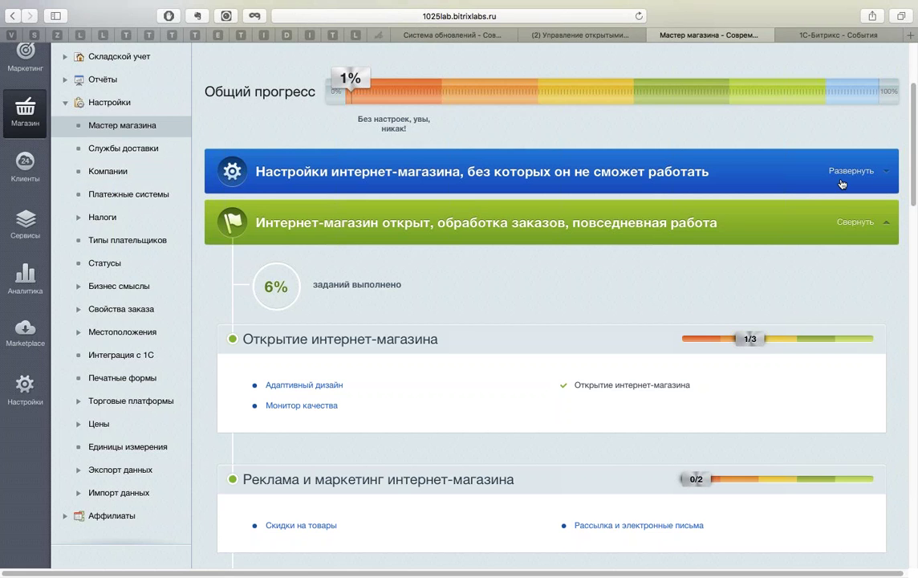
scroll(843, 200, "down", 3)
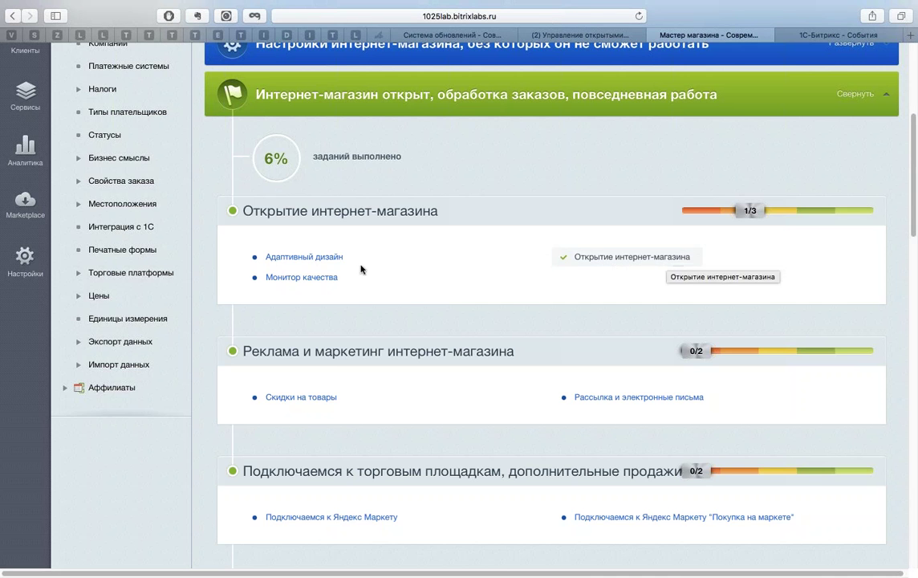
left_click(305, 256)
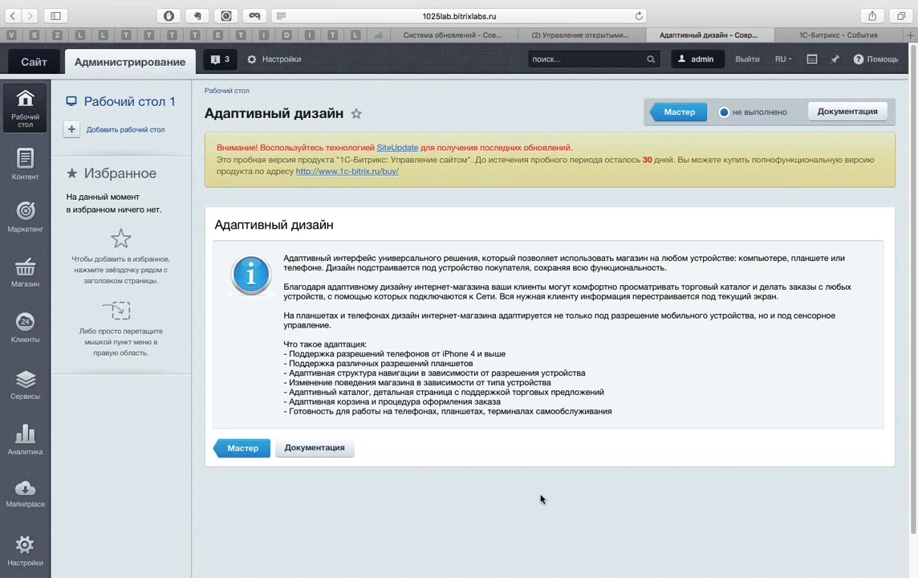
Step: Launch Google Chrome from the Mac's installed applications
scroll(543, 497, "down", 2)
left_click(786, 551)
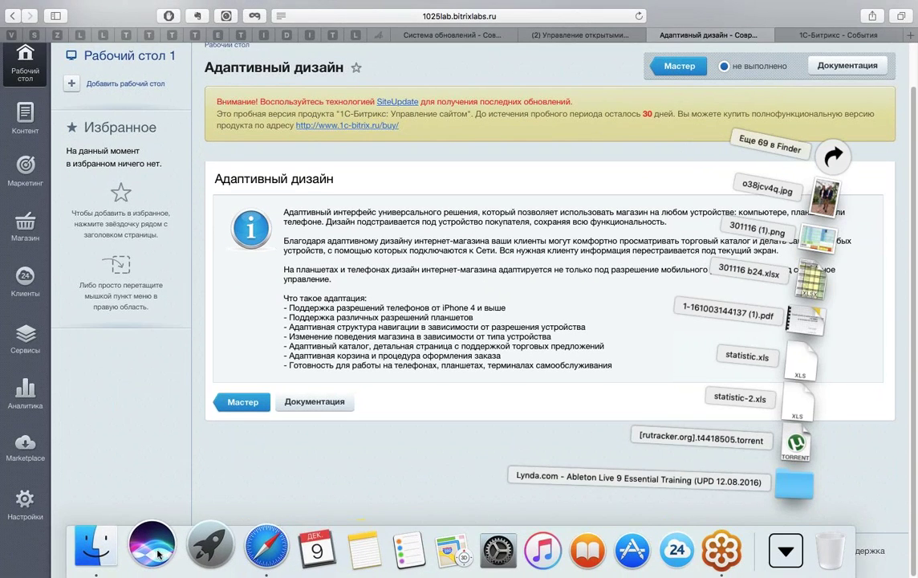
left_click(210, 547)
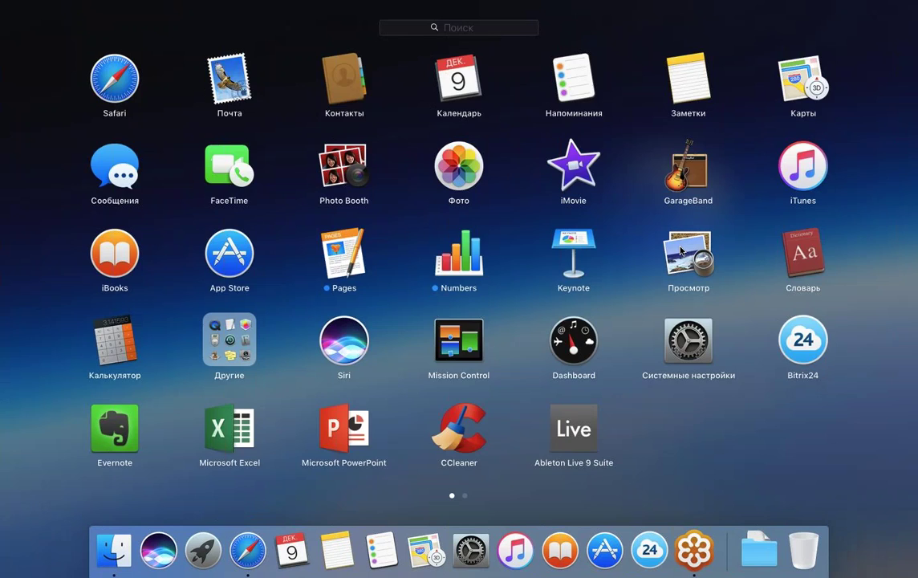
scroll(679, 253, "right", 5)
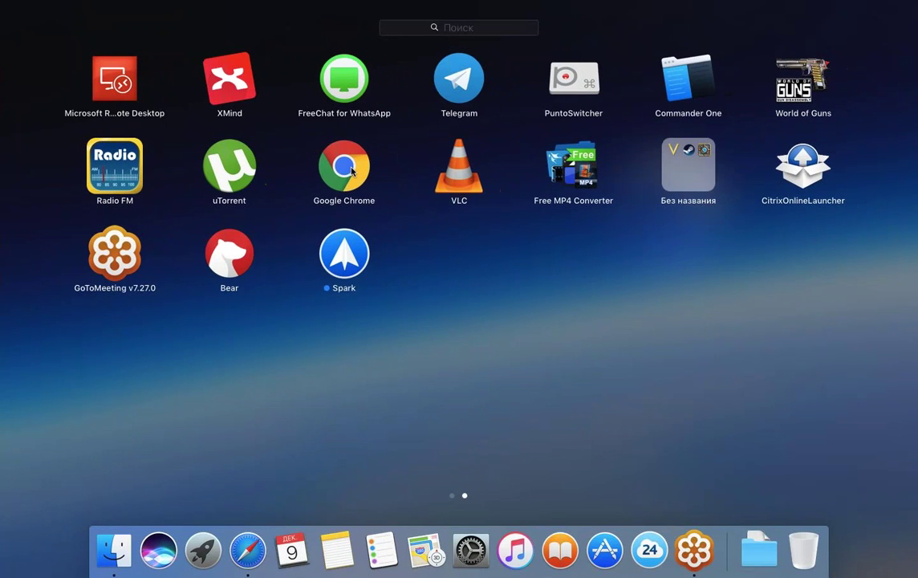
left_click(316, 154)
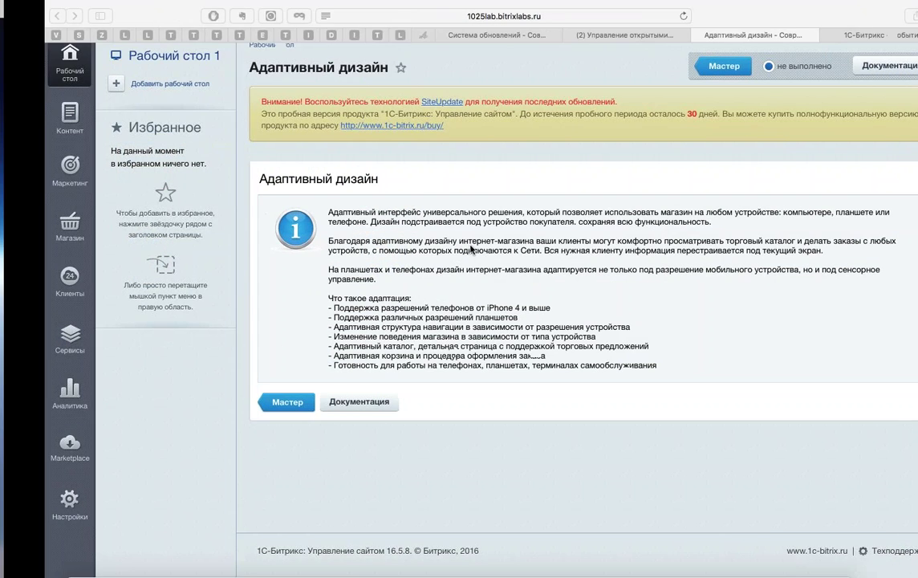
Step: Load the shop site bx-im.ru in Chrome
type("и")
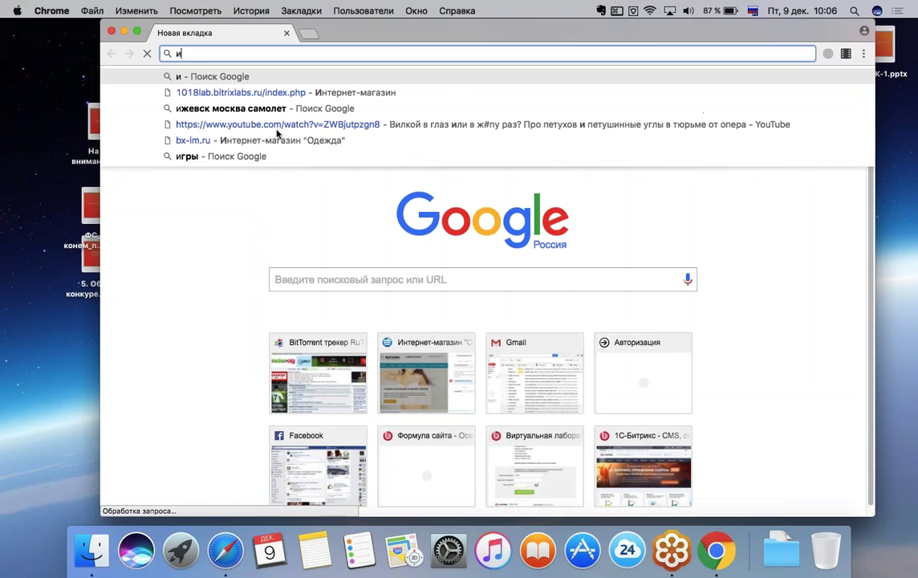
key("BackSpace")
key("ctrl+space")
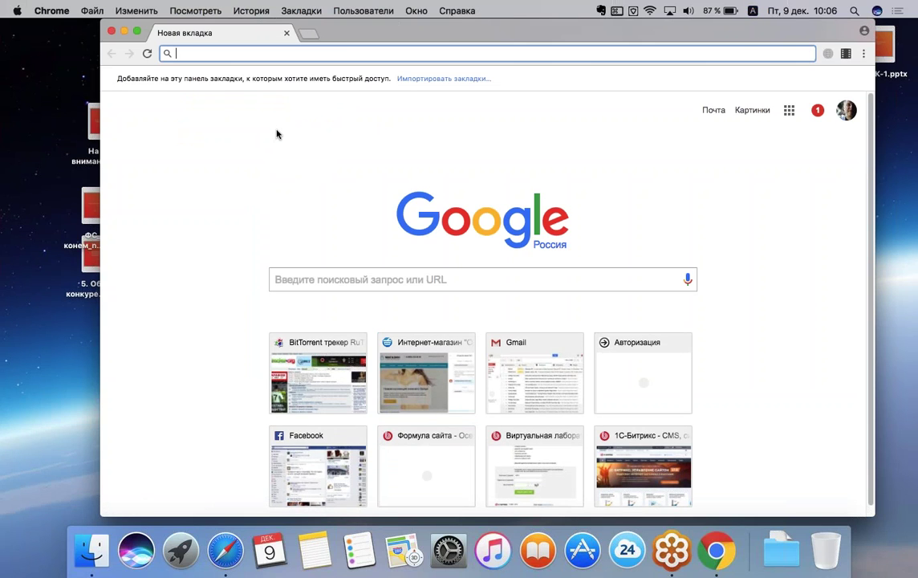
type("bx-im.")
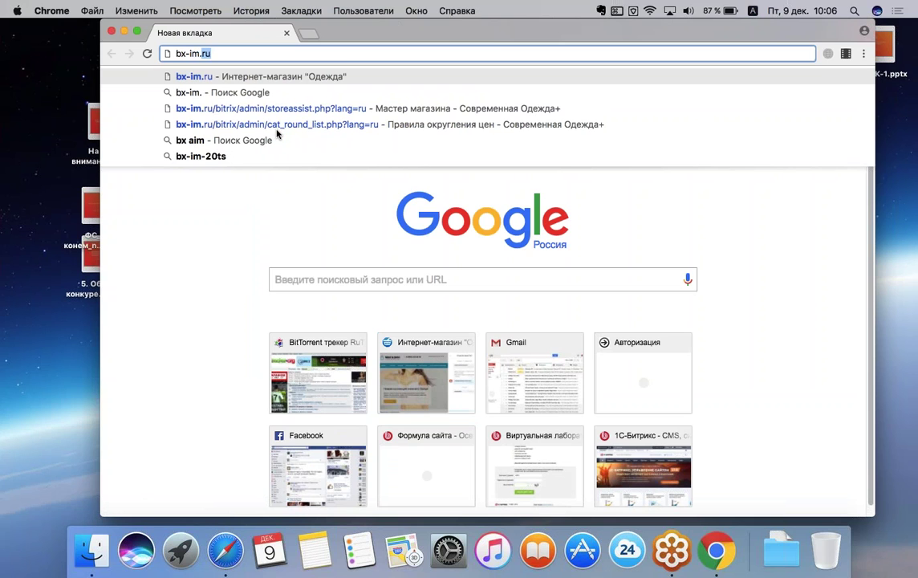
type("ru")
key("Return")
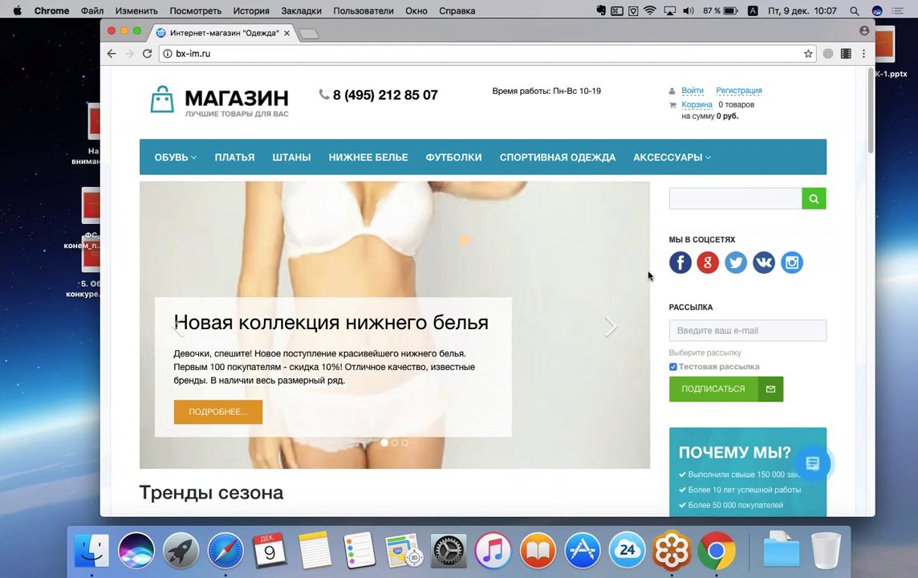
Step: Open the developer tools on the shop's home page to preview it as an iPhone 6 Plus screen
scroll(639, 301, "down", 3)
scroll(642, 301, "up", 3)
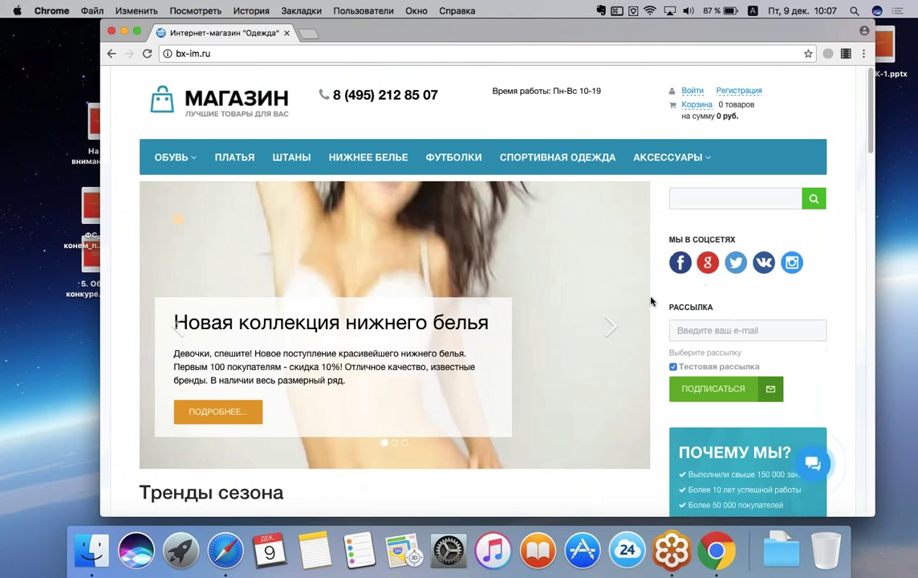
key("F12")
key("F12")
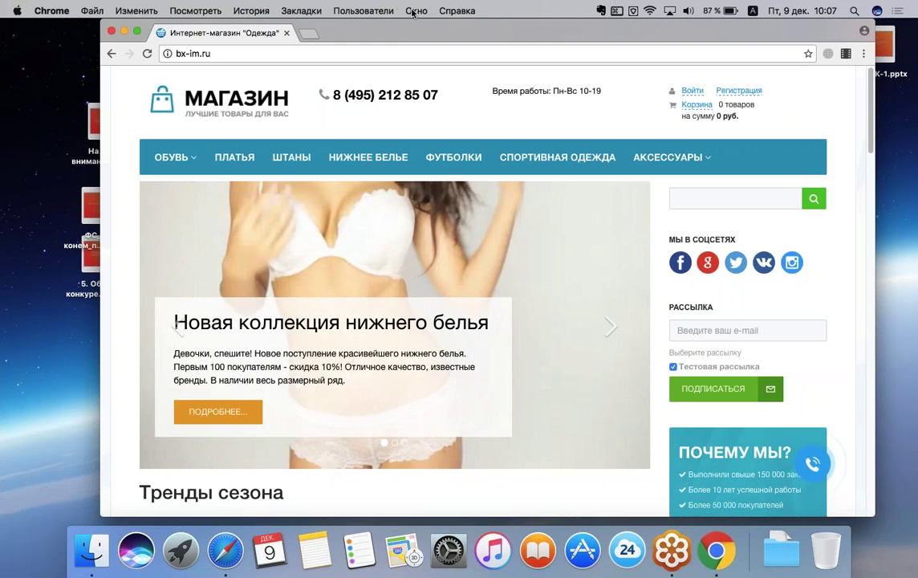
left_click(195, 11)
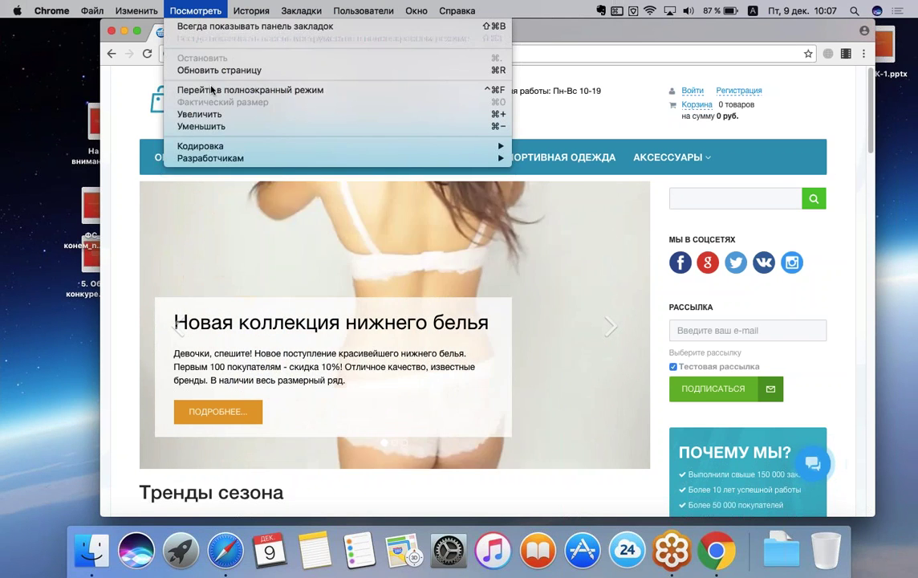
mouse_move(330, 163)
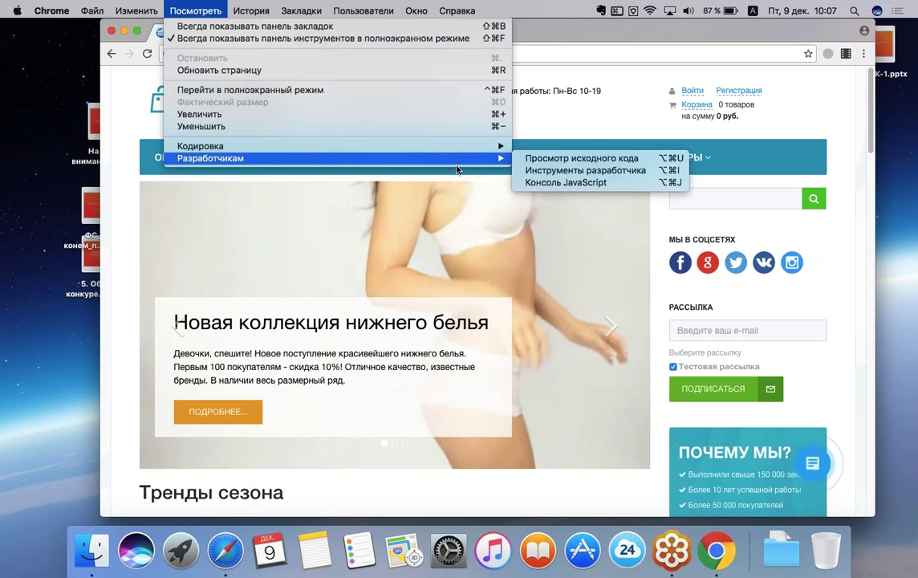
left_click(553, 171)
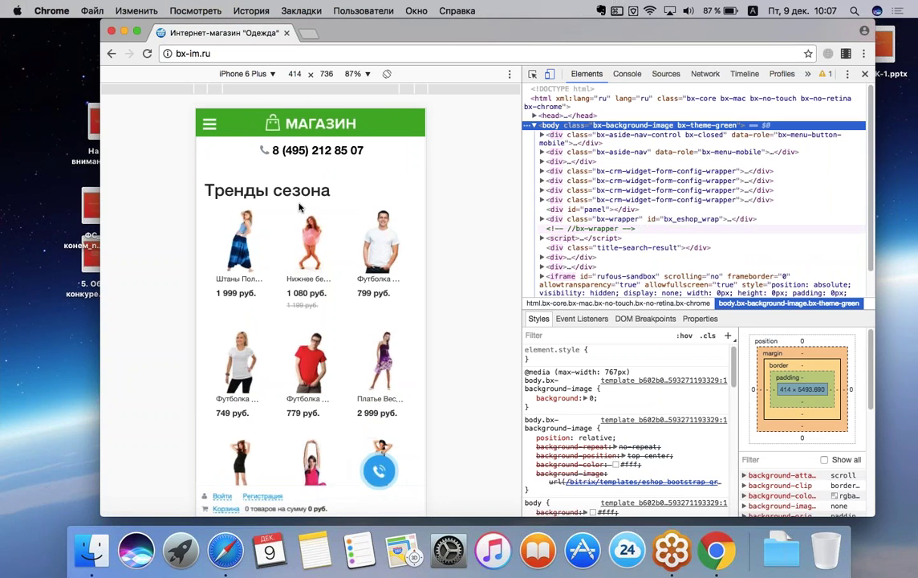
Step: Examine the shop's mobile layout, including its product list, category menu and the pink underwear item
scroll(303, 232, "down", 3)
scroll(303, 232, "up", 3)
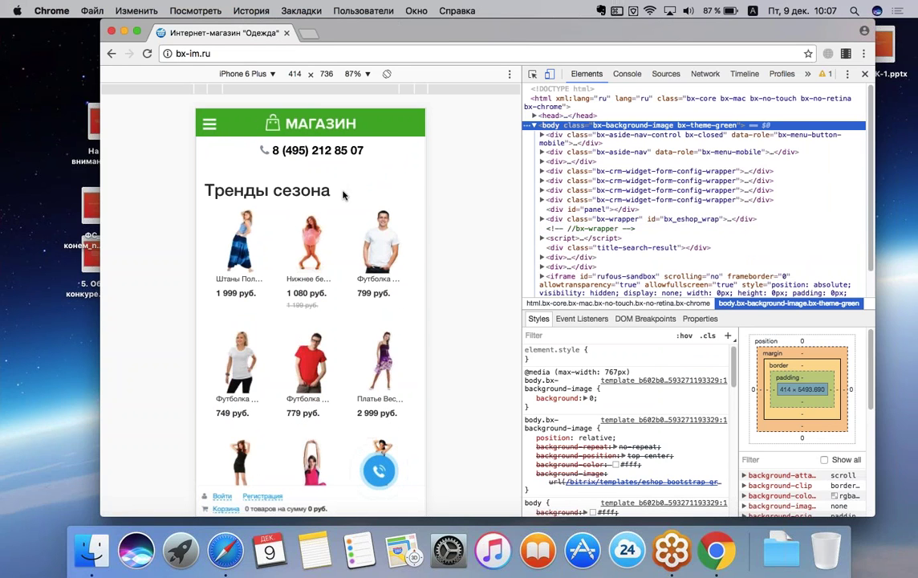
scroll(327, 191, "down", 4)
scroll(328, 191, "up", 4)
scroll(277, 260, "down", 10)
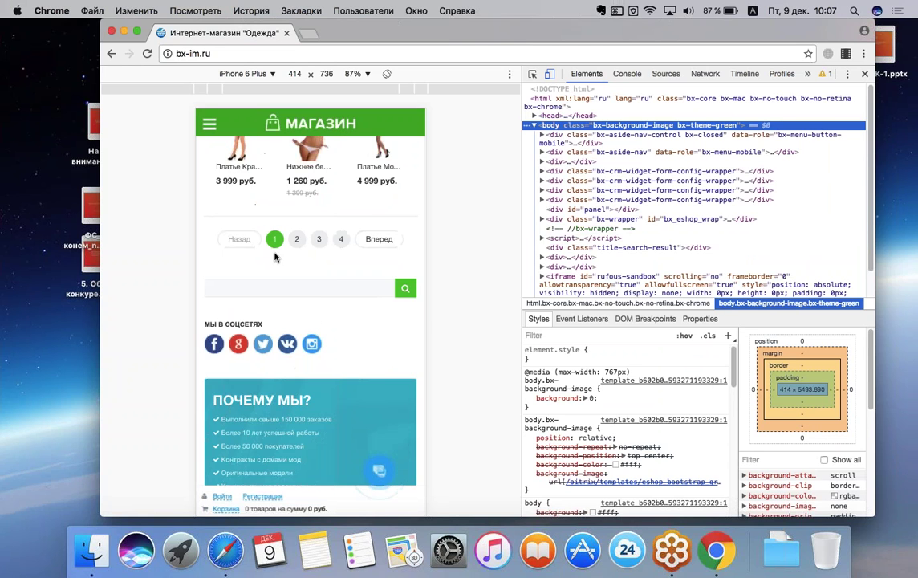
scroll(257, 233, "up", 10)
left_click(209, 126)
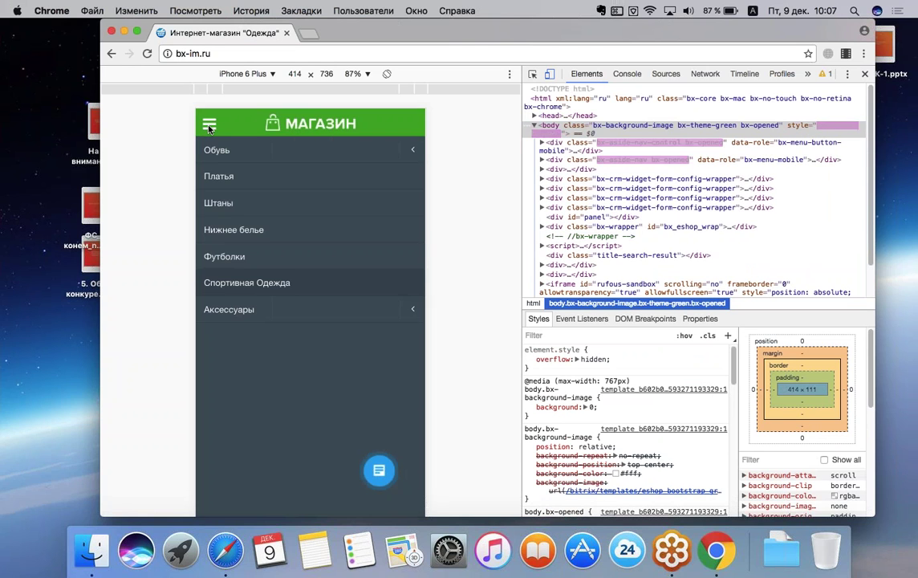
left_click(208, 126)
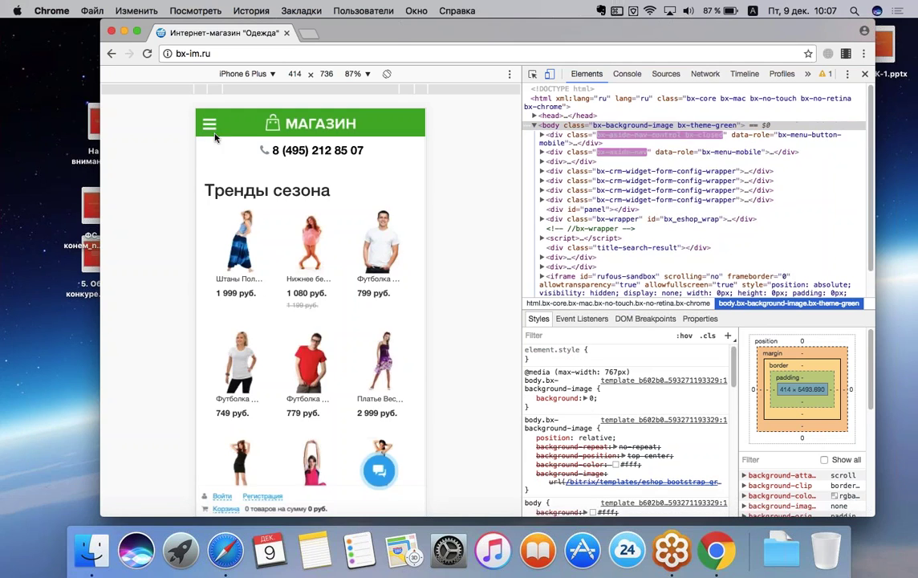
left_click(311, 257)
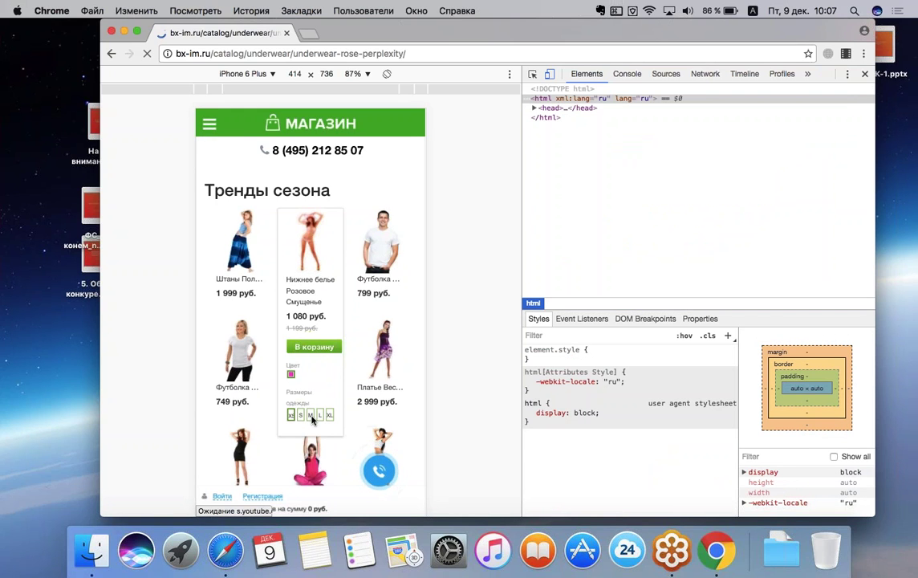
Step: Close the shop preview, quit Chrome and switch back to the Адаптивный дизайн page in Safari
left_click(112, 32)
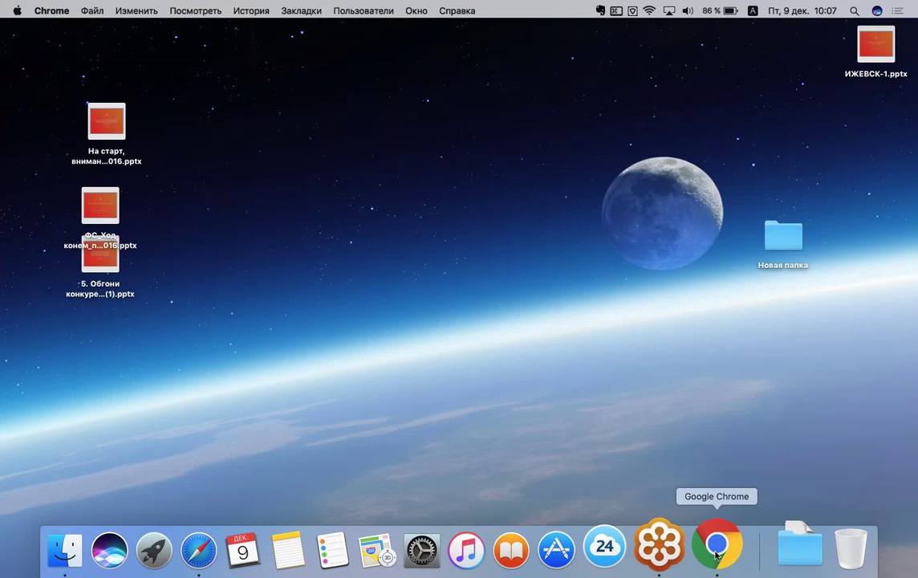
right_click(717, 549)
left_click(725, 489)
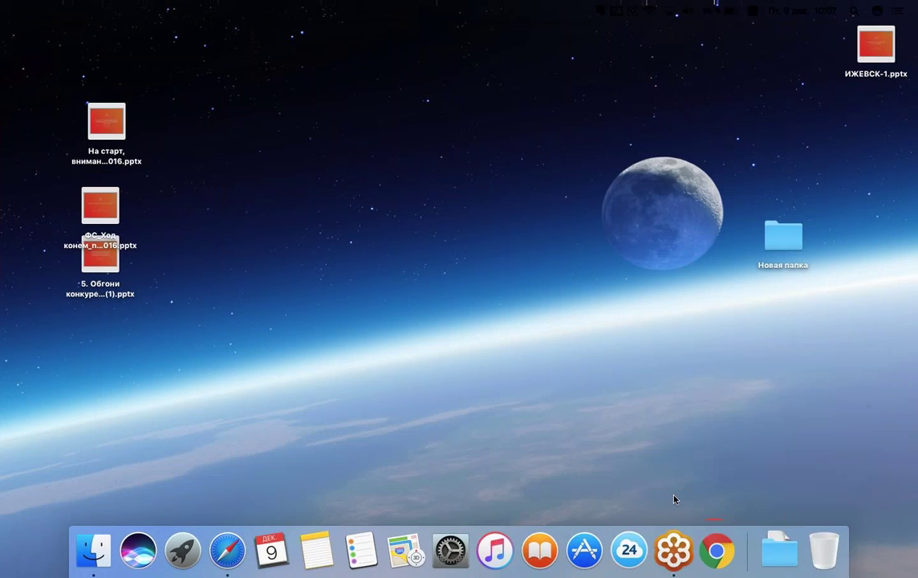
left_click(254, 549)
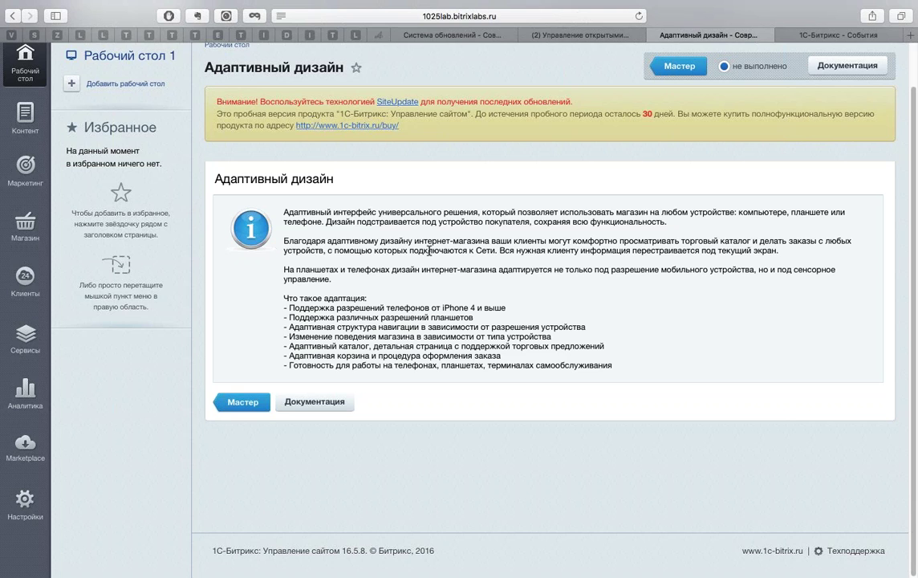
Step: Return to Safari and open the Монитор качества task in the store wizard to mark it completed
mouse_move(642, 554)
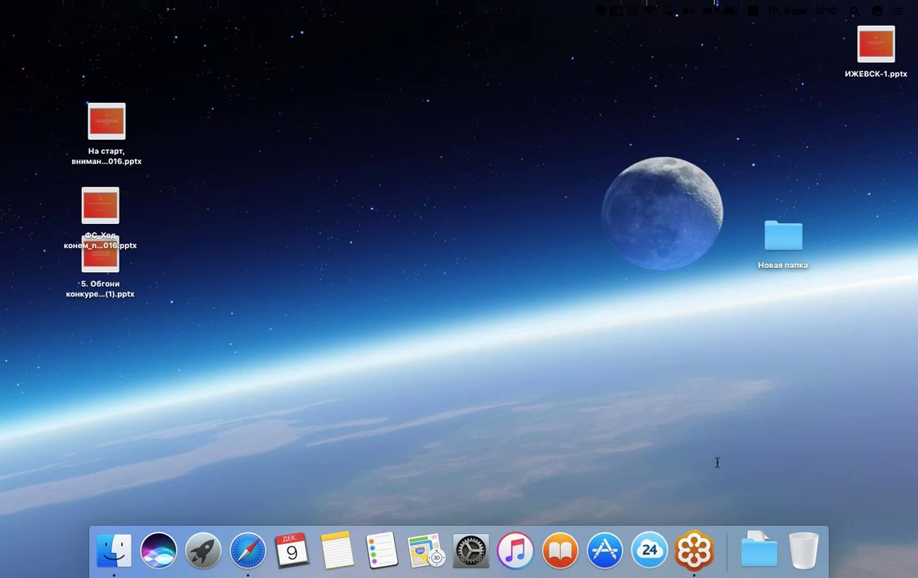
left_click(246, 540)
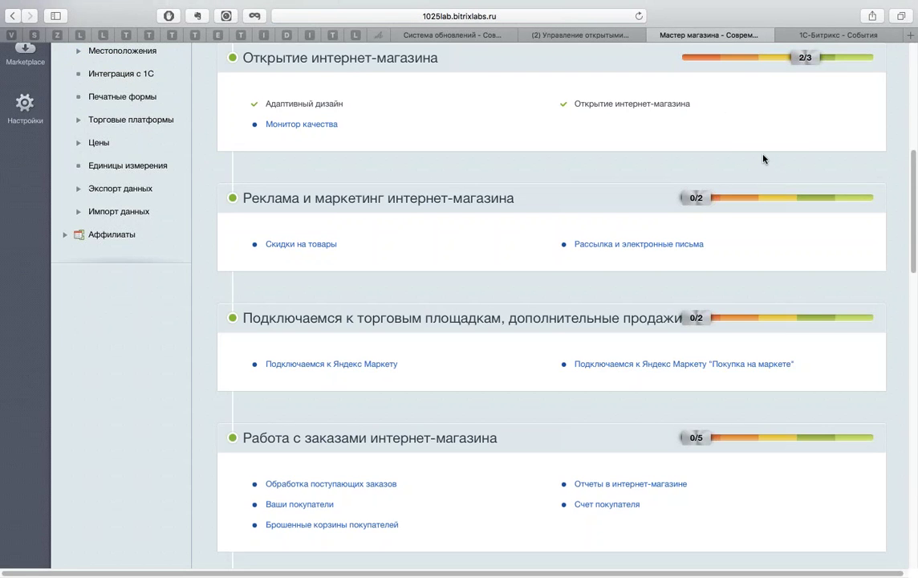
left_click(301, 124)
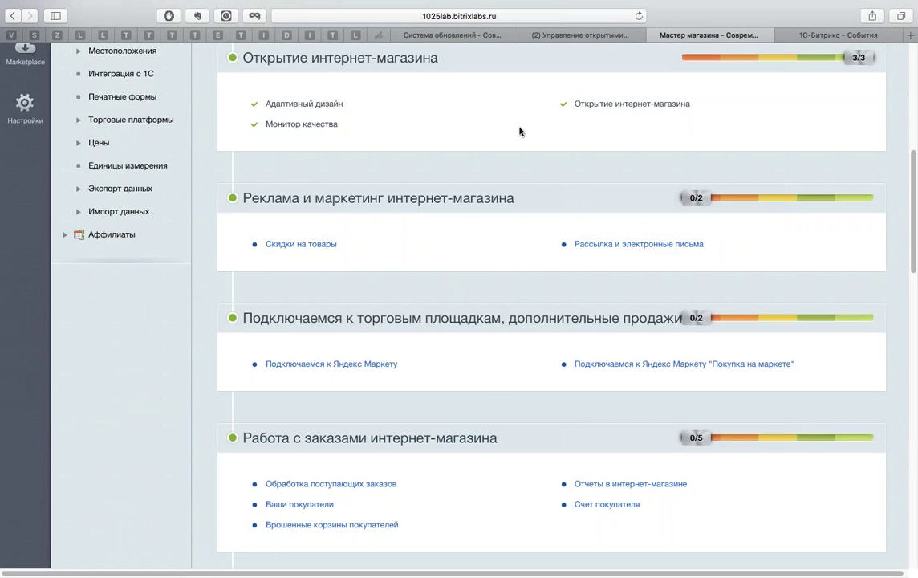
Step: Collapse the red Обслуживание интернет-магазина section in the store wizard
scroll(355, 211, "up", 10)
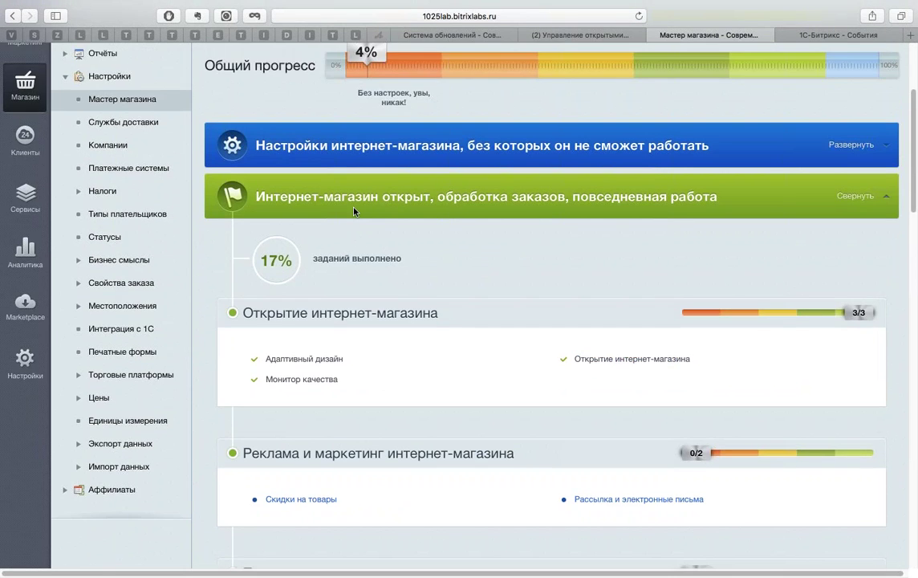
scroll(355, 211, "down", 20)
scroll(354, 211, "up", 3)
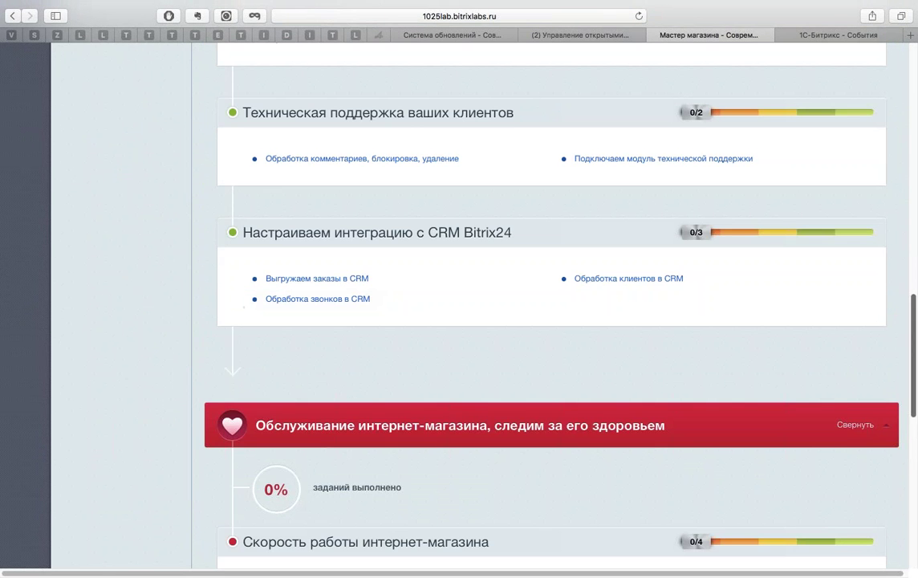
left_click(855, 425)
scroll(633, 301, "up", 18)
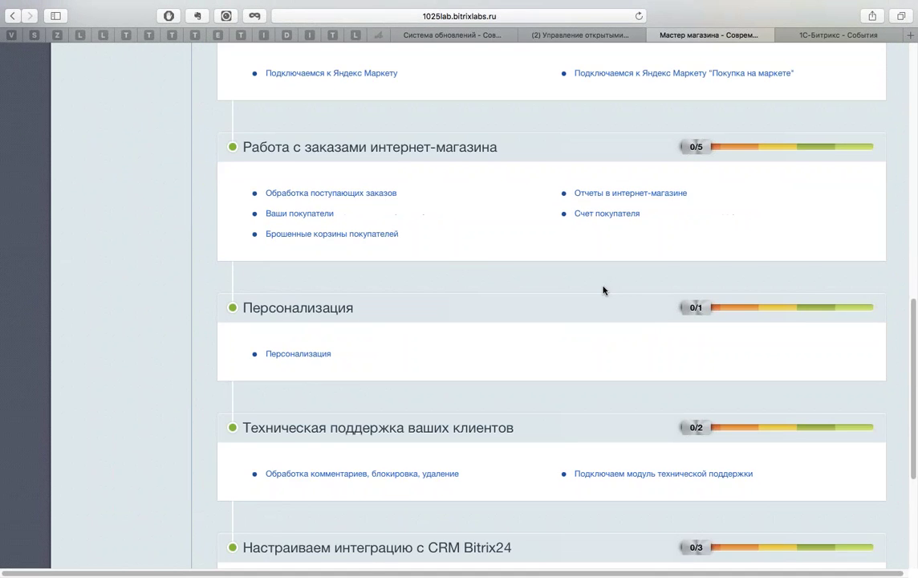
scroll(601, 289, "up", 10)
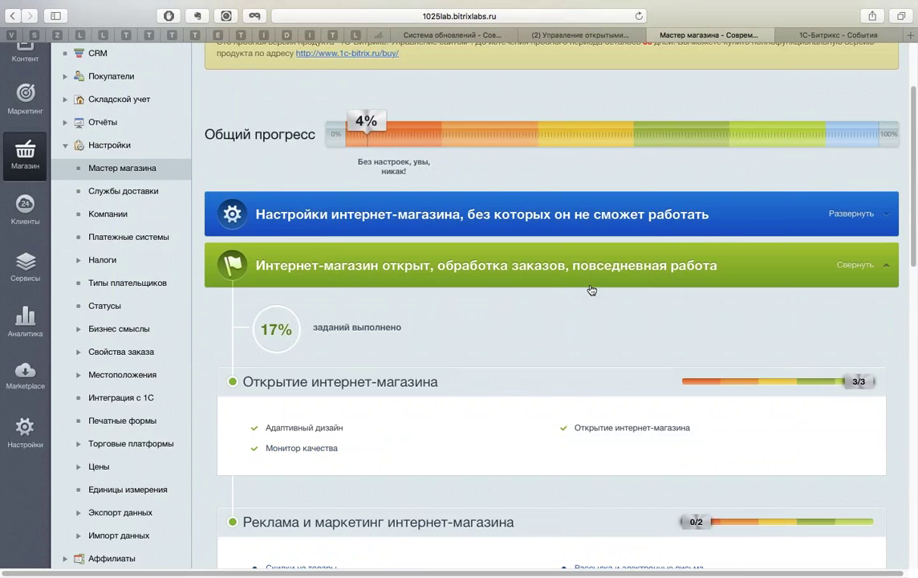
Step: Open the Обработка поступающих заказов task from the wizard's Работа с заказами интернет-магазина section
scroll(594, 289, "down", 7)
scroll(642, 285, "down", 14)
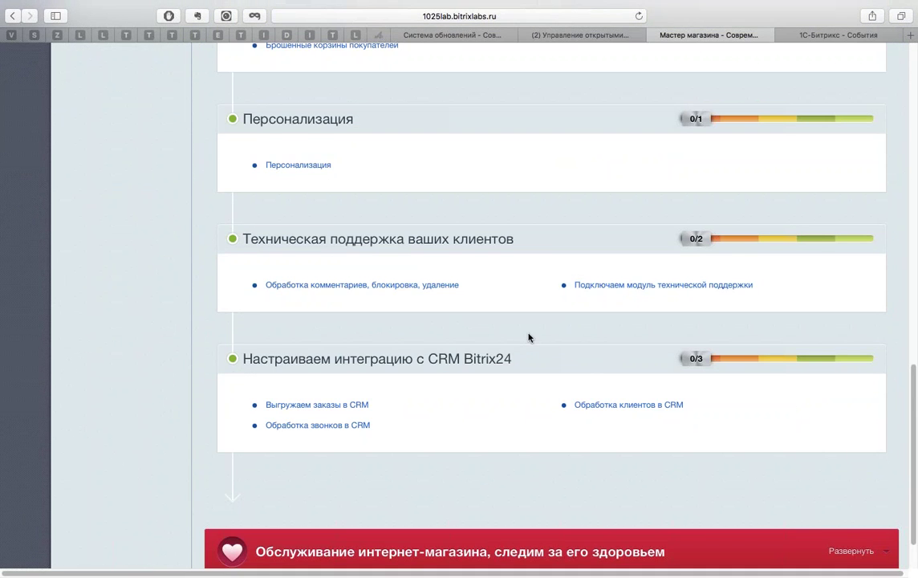
scroll(529, 337, "up", 5)
left_click(368, 180)
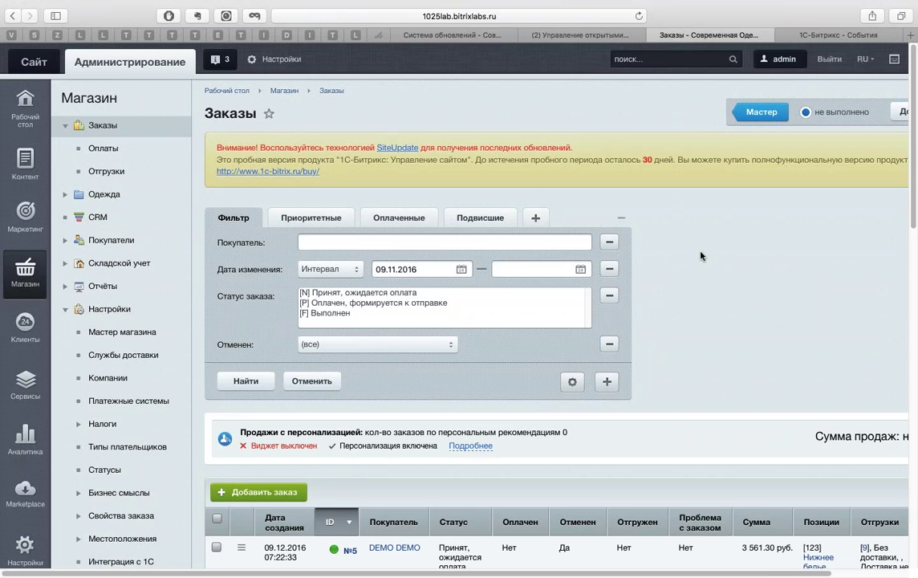
Step: Hide the Магазин side menu so the Заказы page uses the full width
left_click(191, 311)
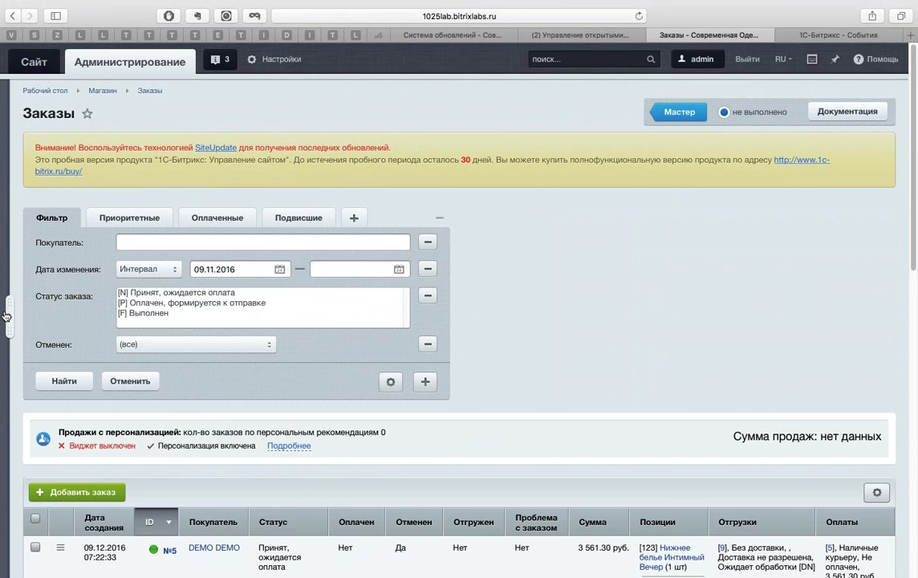
left_click(8, 282)
scroll(659, 256, "down", 1)
scroll(656, 260, "up", 1)
left_click(9, 283)
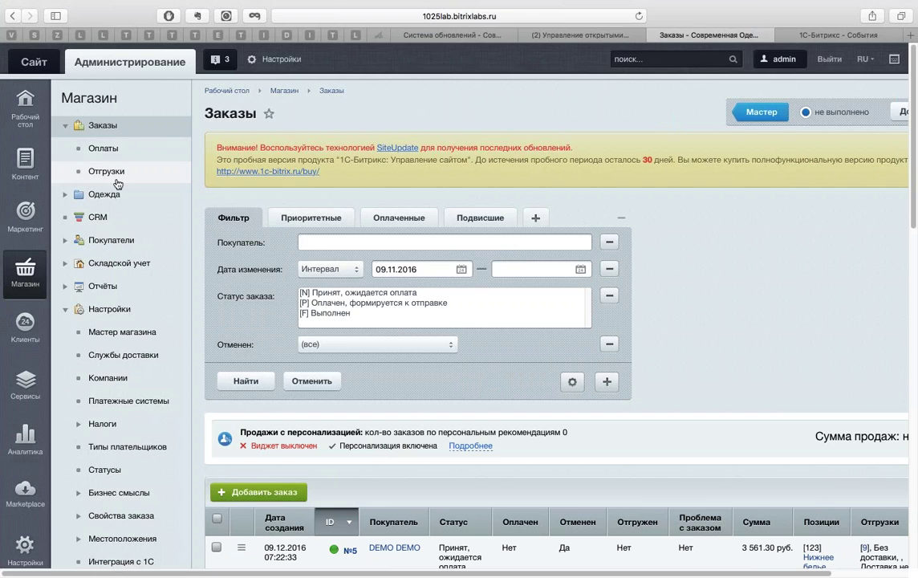
mouse_move(198, 330)
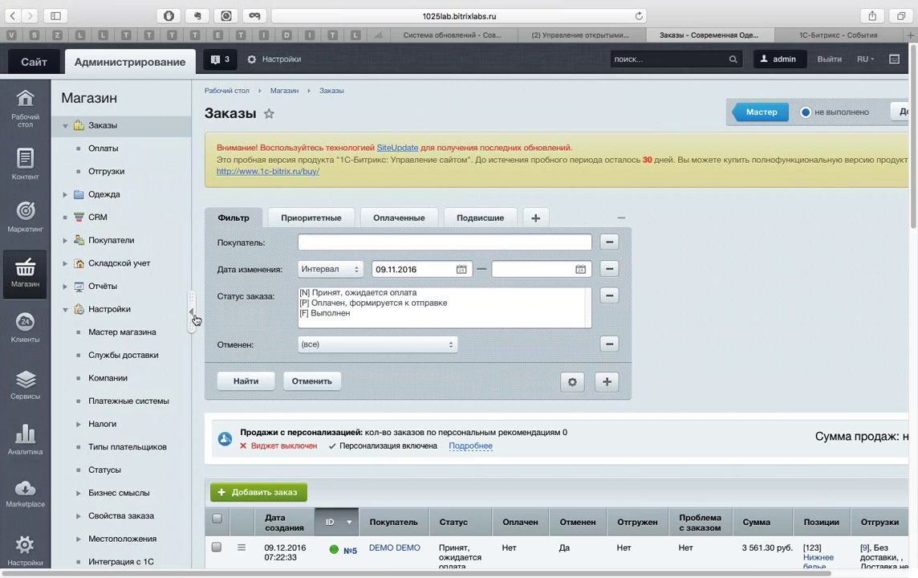
left_click(192, 319)
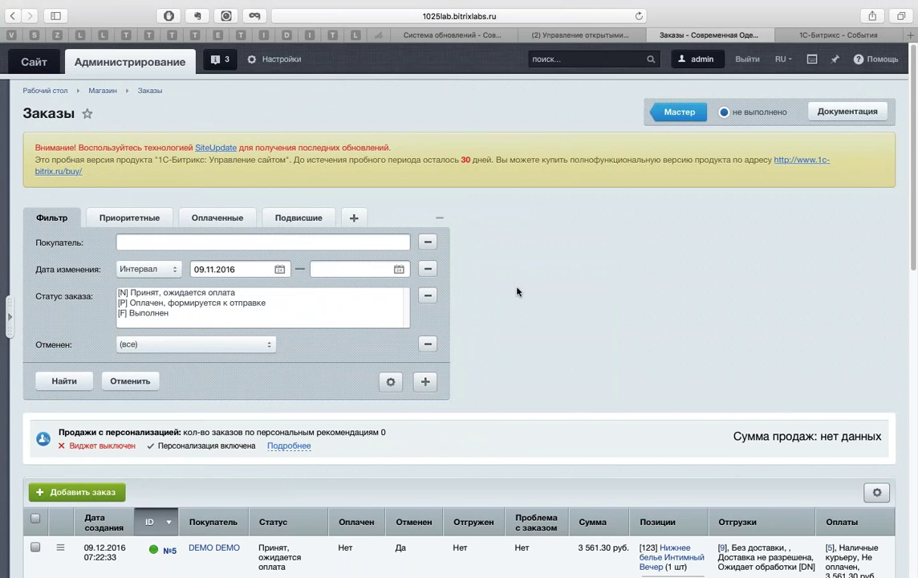
Step: Add the Оплачен criterion to the order list's filter
scroll(517, 291, "down", 3)
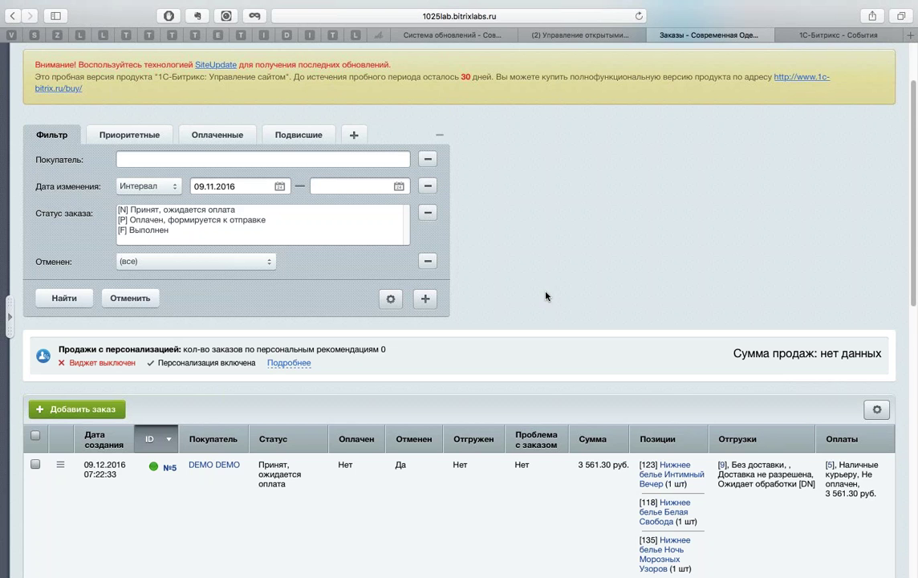
scroll(618, 201, "down", 3)
scroll(616, 207, "up", 3)
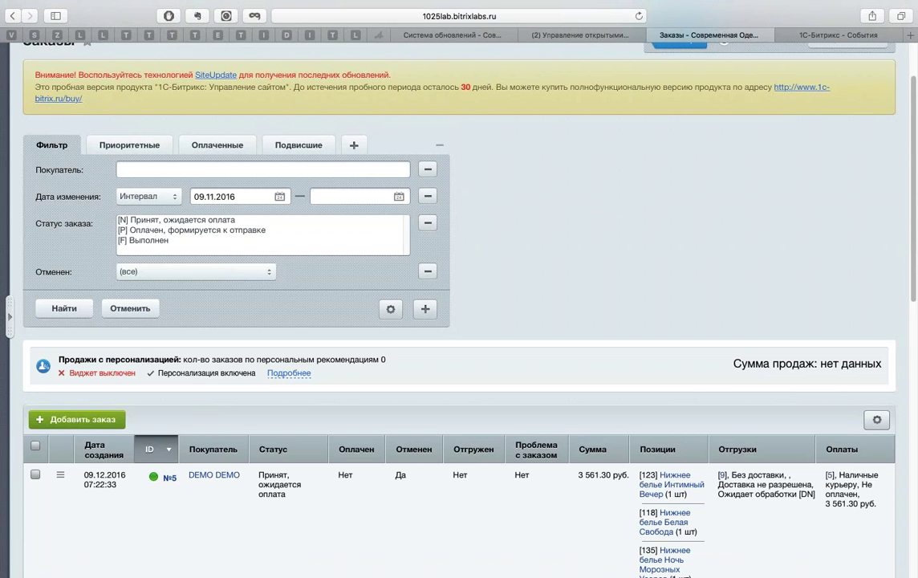
left_click(425, 308)
scroll(450, 289, "down", 4)
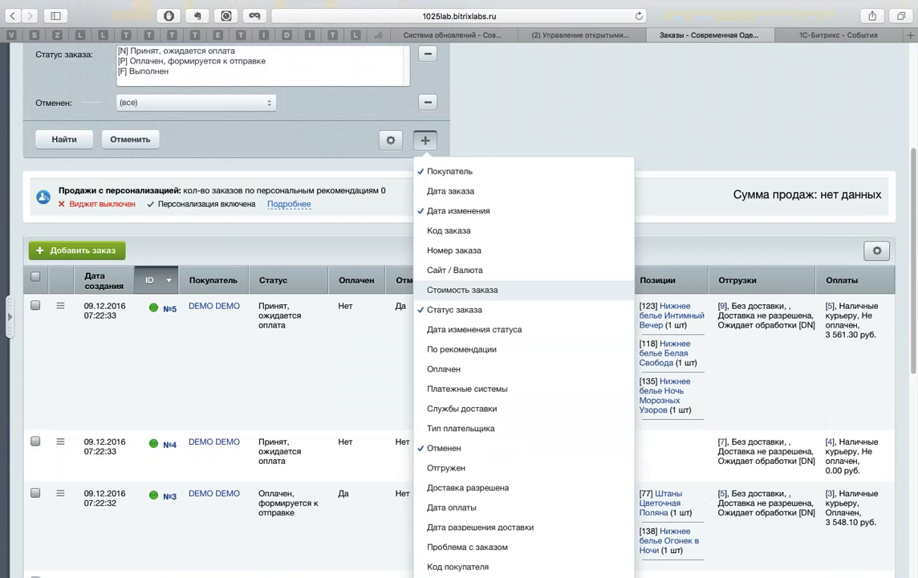
left_click(452, 371)
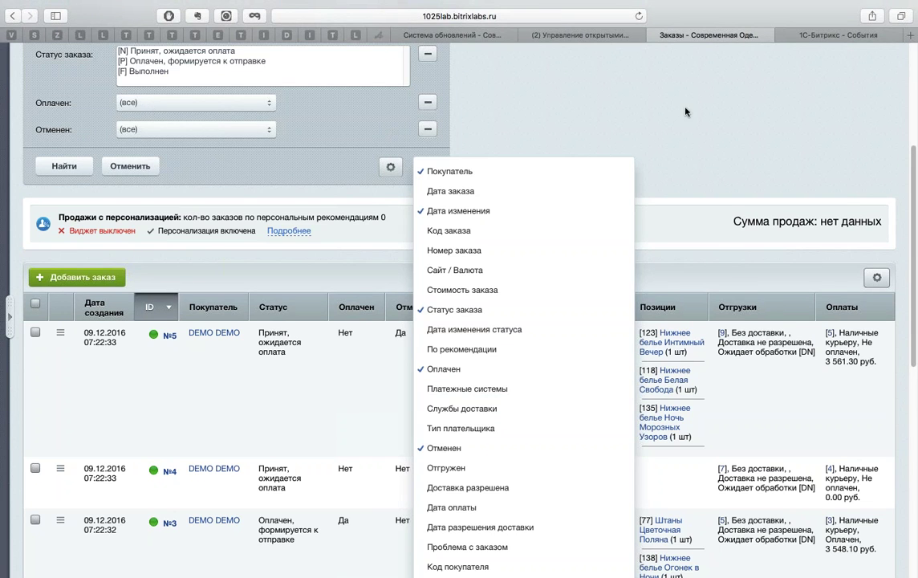
left_click(613, 99)
scroll(613, 100, "up", 6)
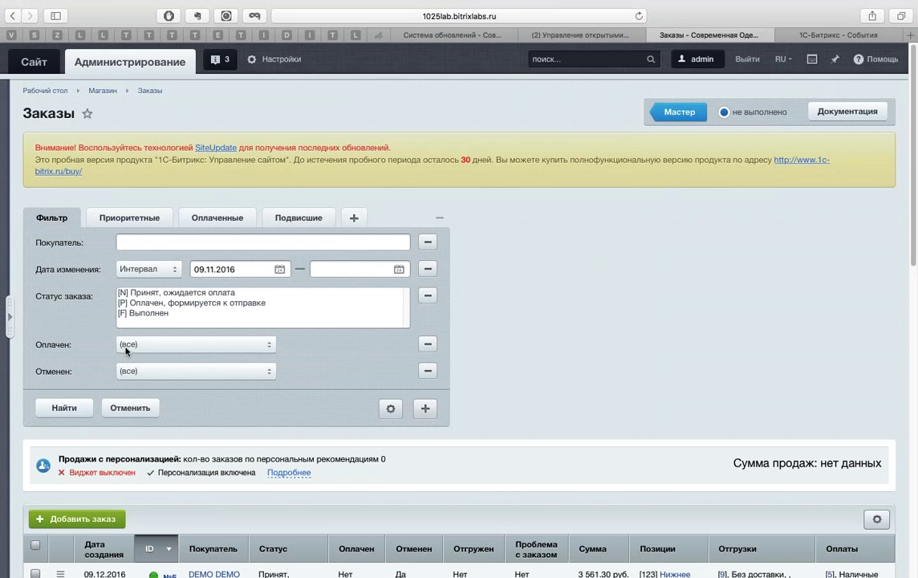
Step: Set the order filter's Отменен criterion to Нет and Оплачен to Да
left_click(149, 365)
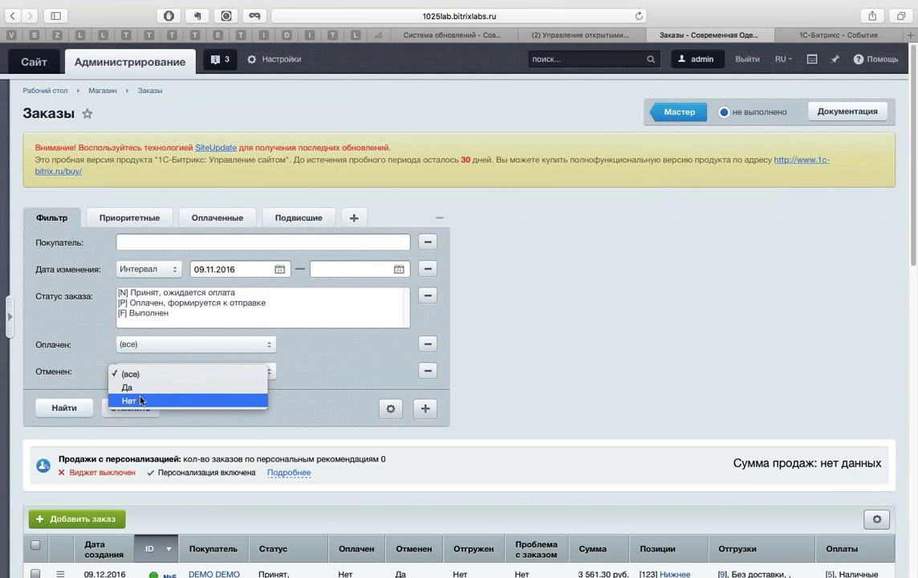
left_click(128, 399)
left_click(151, 344)
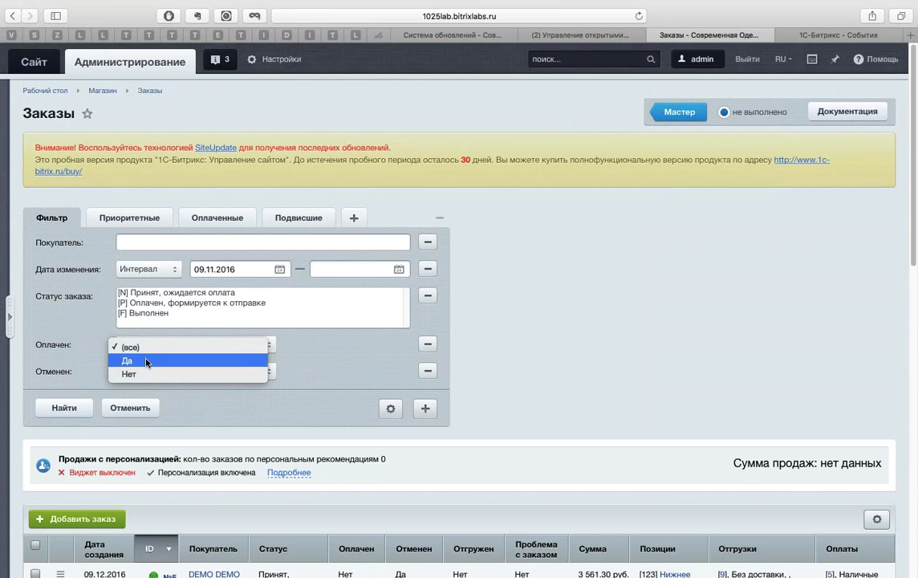
left_click(148, 359)
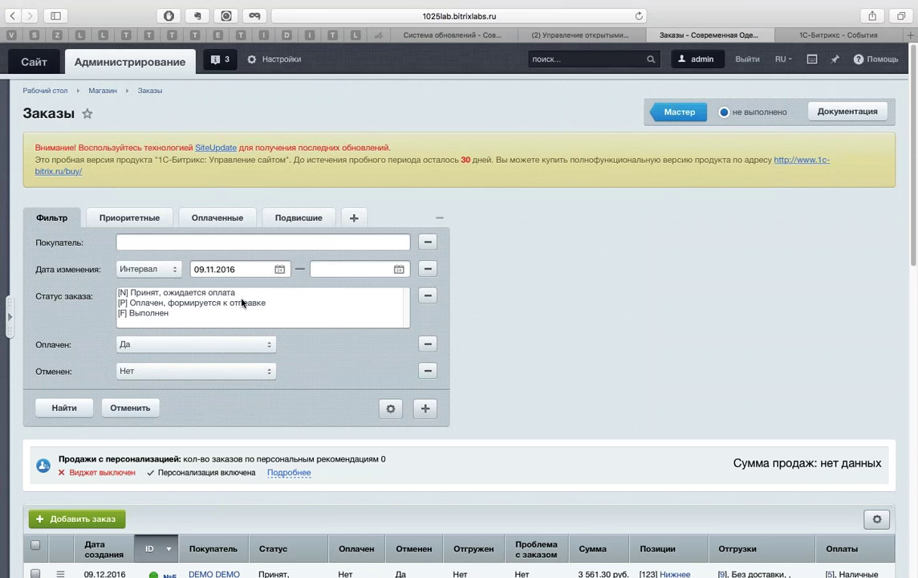
Step: Clear the start date of the Дата изменения interval and apply the filter to review the matching orders
double_click(213, 269)
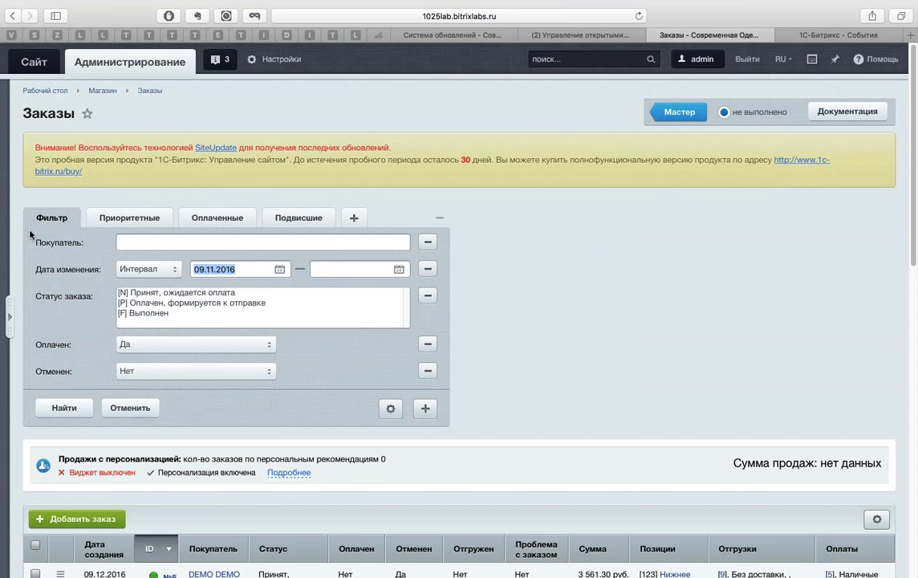
key("BackSpace")
left_click(147, 270)
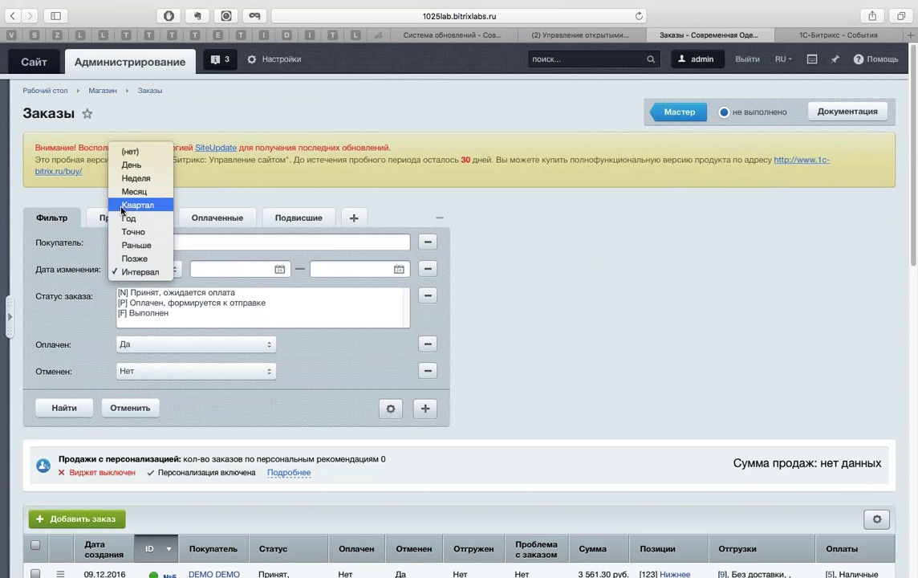
left_click(584, 256)
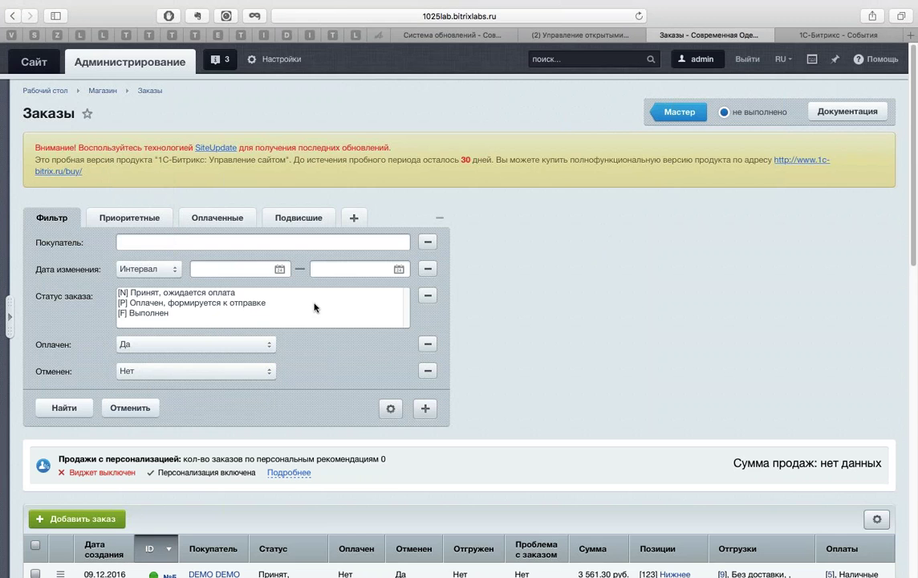
left_click(58, 409)
scroll(690, 297, "down", 5)
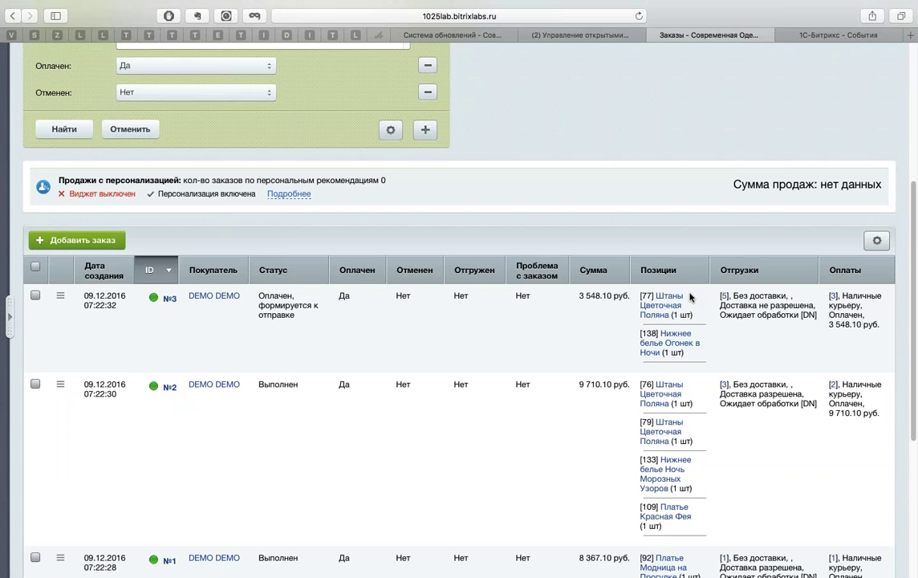
scroll(689, 297, "up", 8)
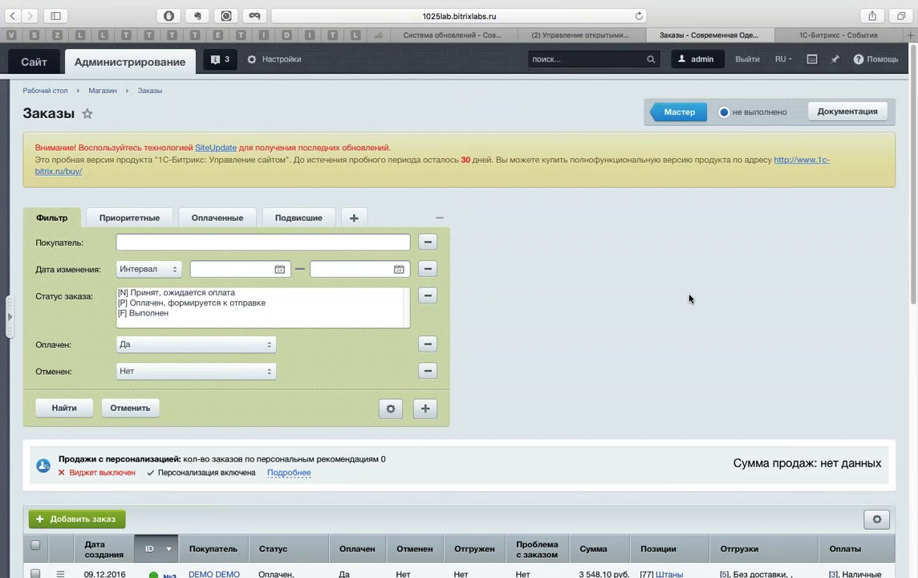
scroll(689, 298, "down", 10)
scroll(688, 299, "up", 3)
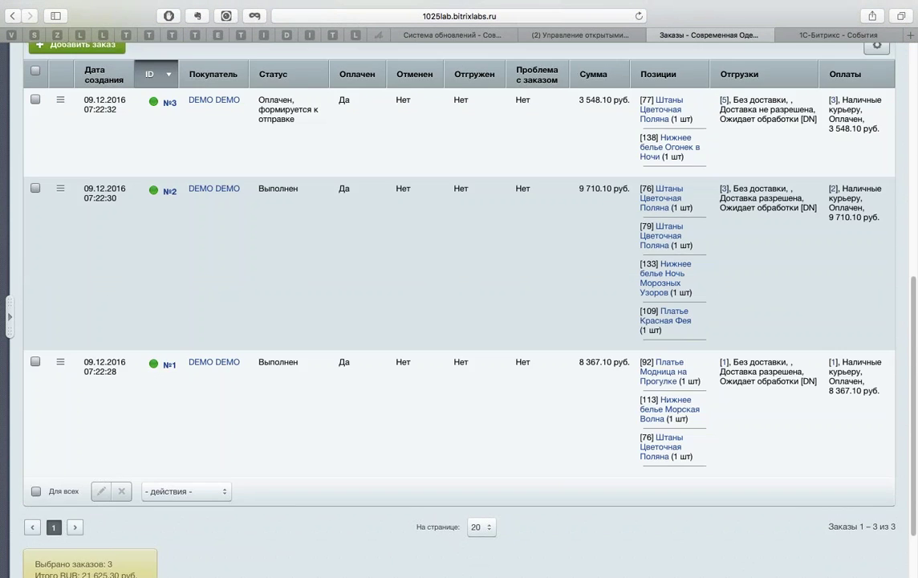
scroll(682, 303, "up", 5)
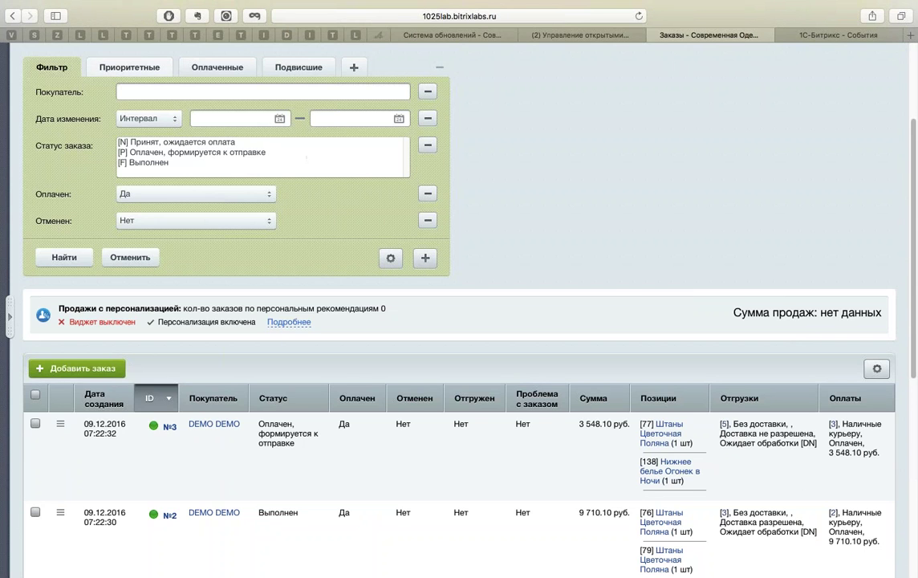
Step: Examine the preset order filters Приоритетные, Оплаченные and Подвисшие, then return to the main Фильтр
left_click(117, 66)
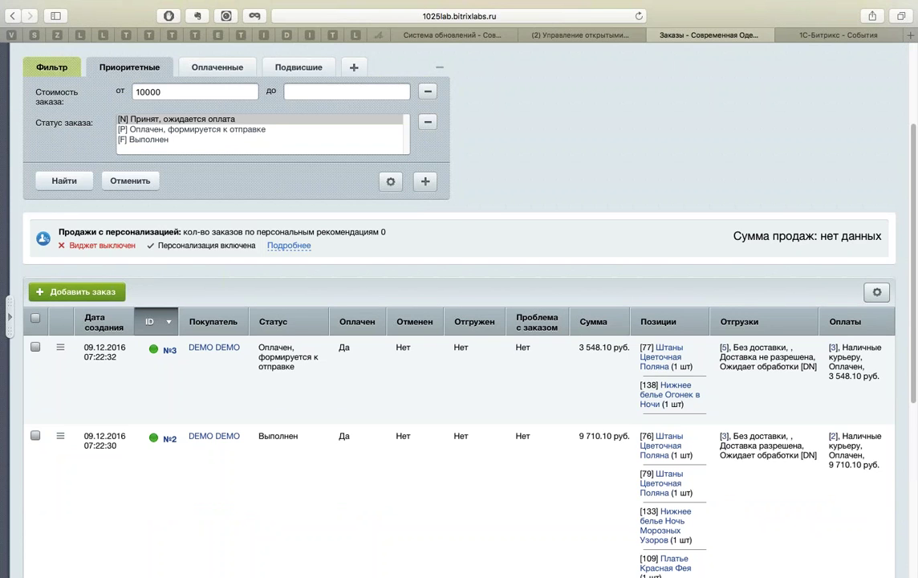
left_click(391, 183)
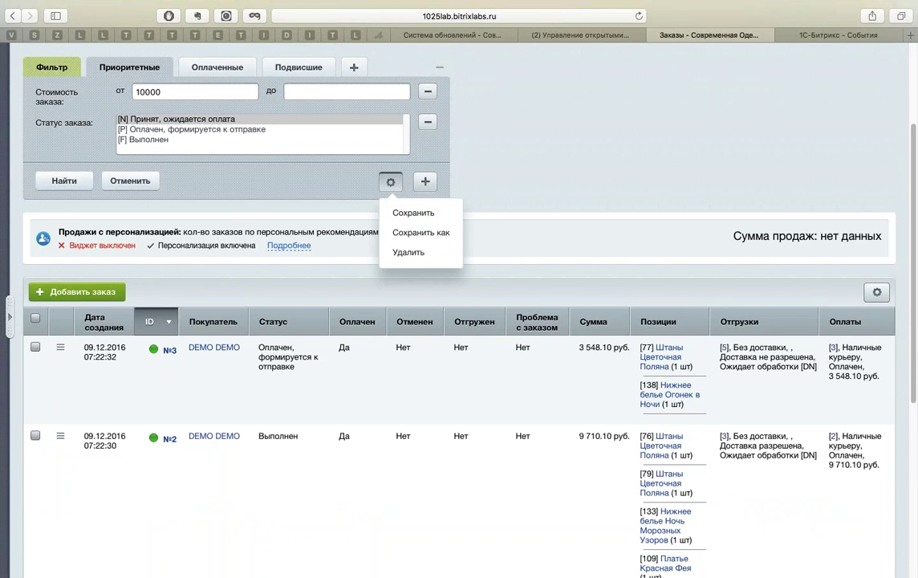
left_click(539, 172)
left_click(38, 70)
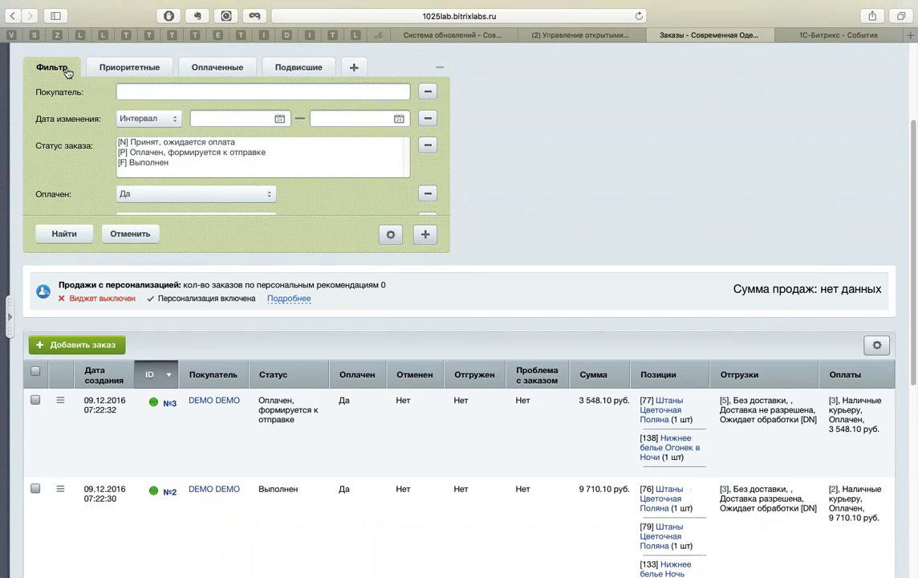
left_click(188, 71)
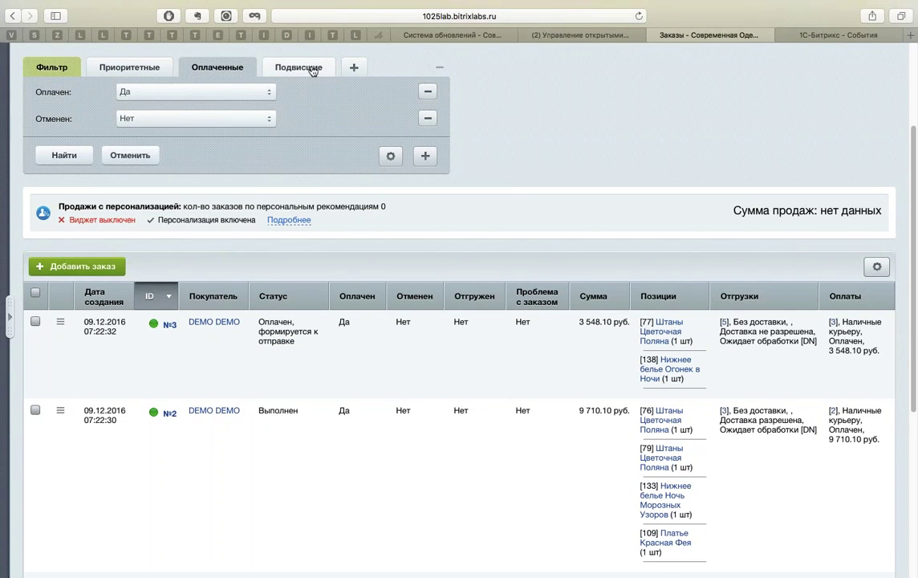
left_click(278, 68)
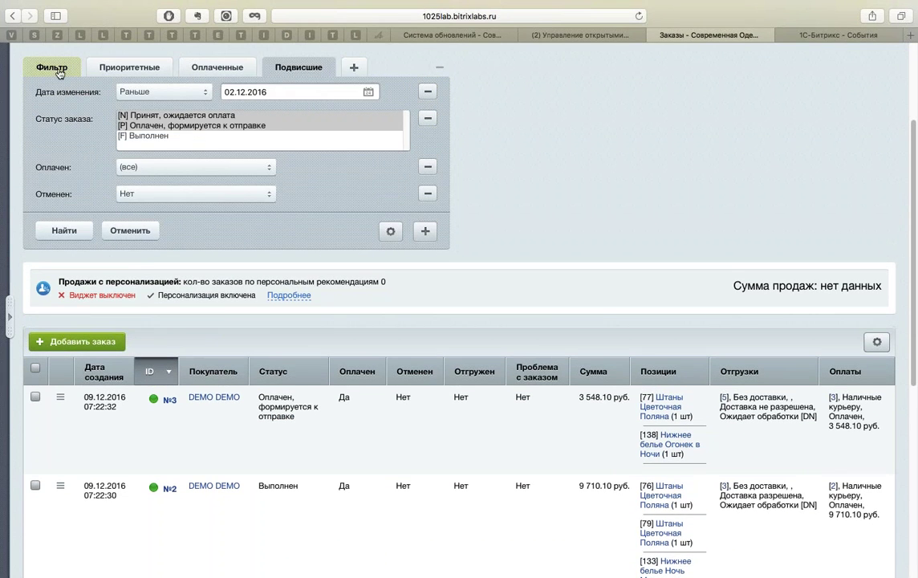
left_click(57, 71)
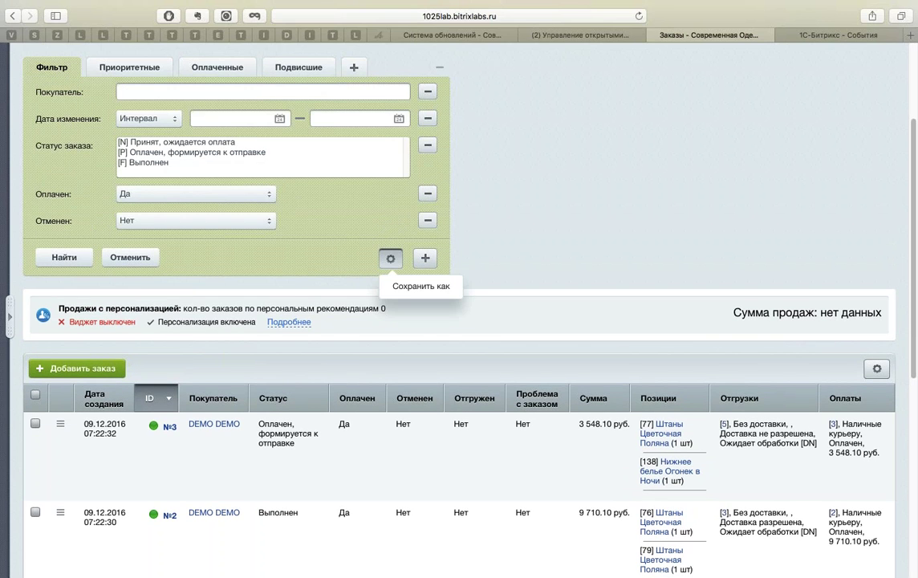
left_click(411, 286)
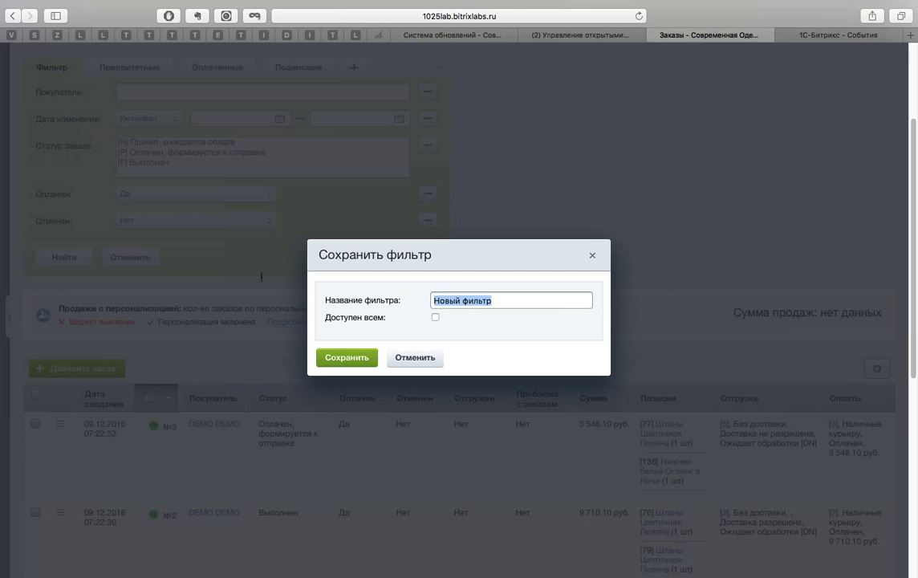
type("12345")
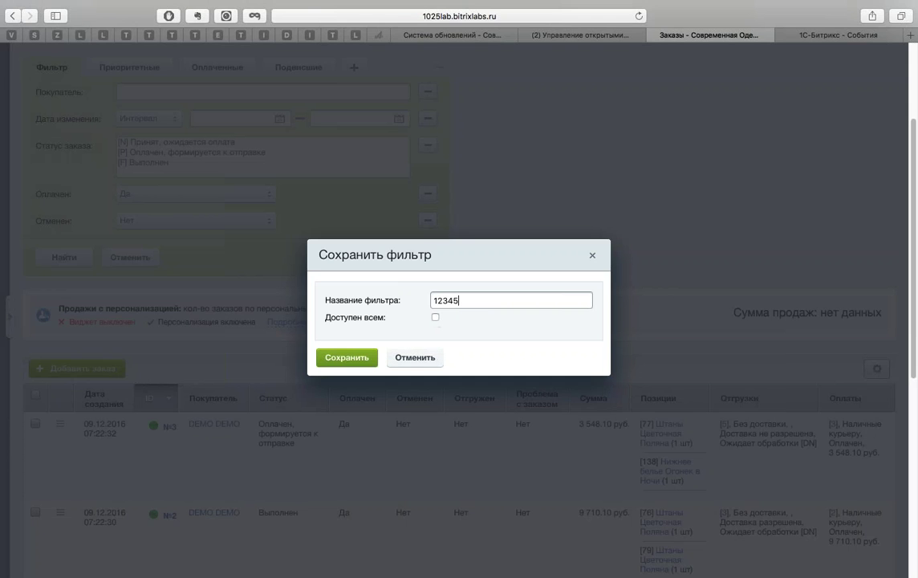
left_click(423, 358)
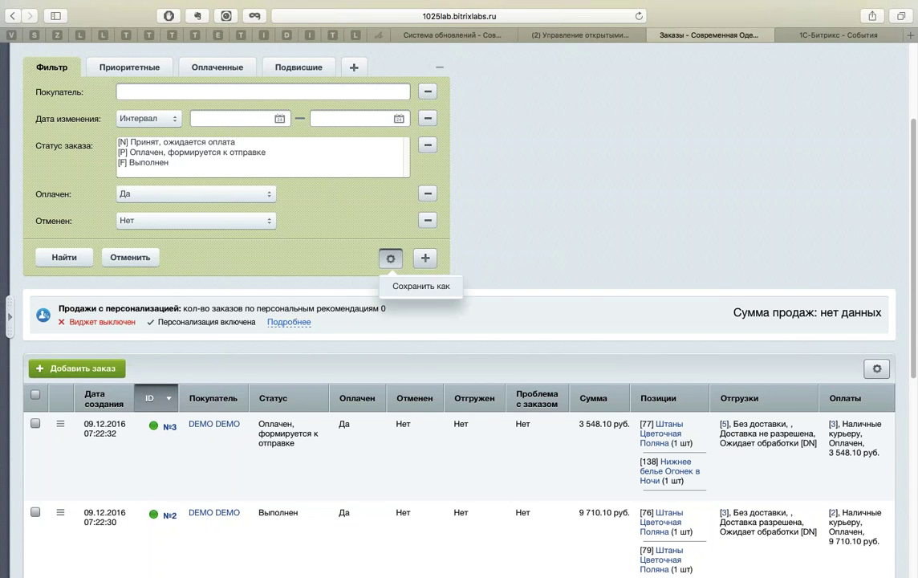
Step: Save the current order filter criteria as a new filter named 12345
left_click(391, 257)
key("super+a")
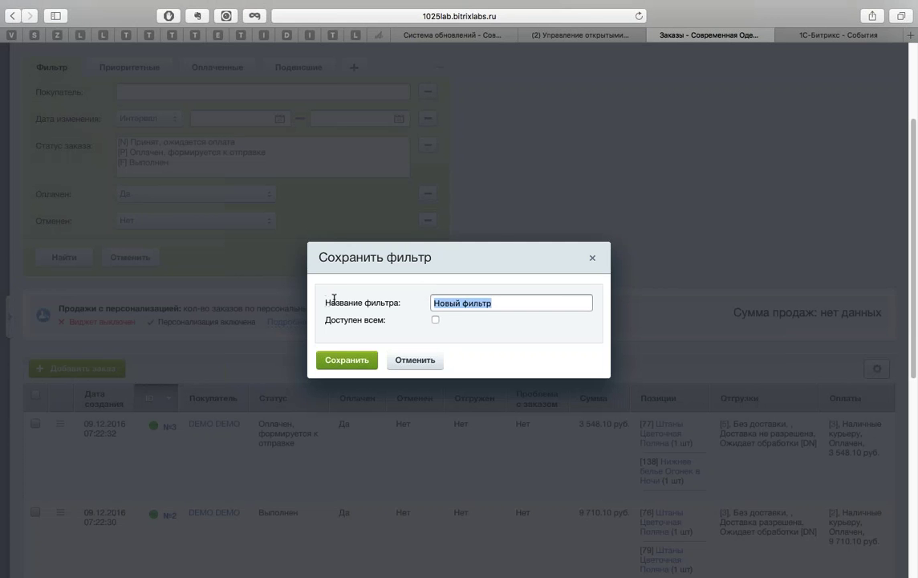
type("12345")
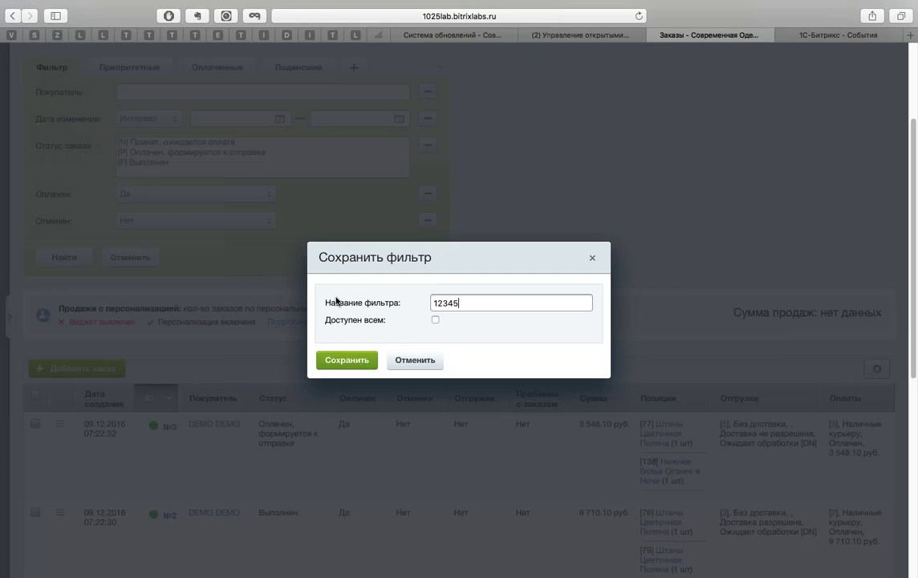
left_click(363, 363)
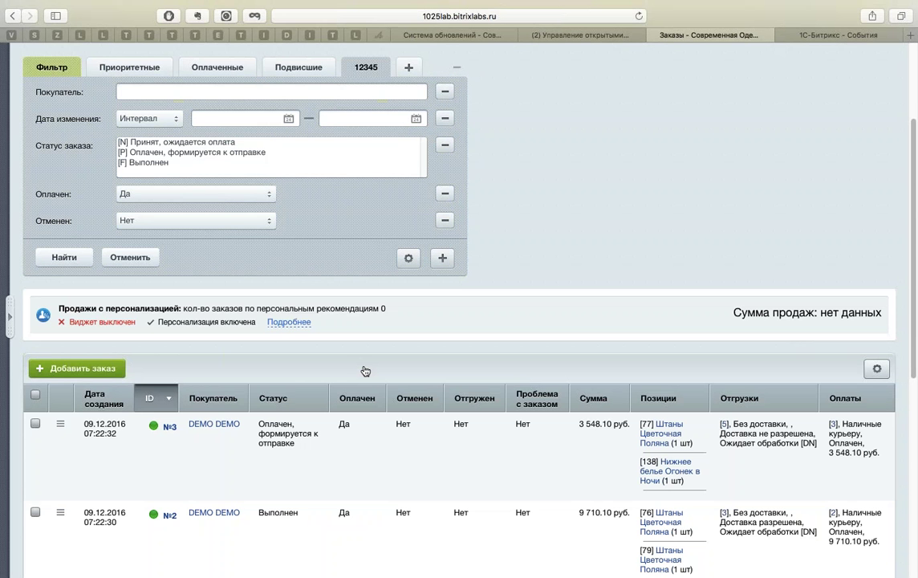
Step: View the Подвисшие filter, then open the saved filter 12345 and add the Стоимость заказа criterion to it
left_click(313, 71)
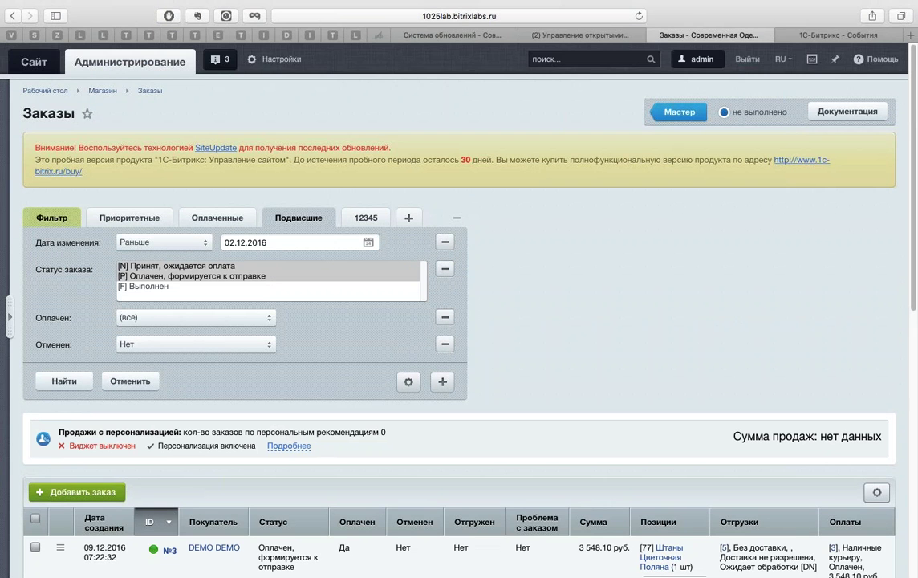
left_click(366, 218)
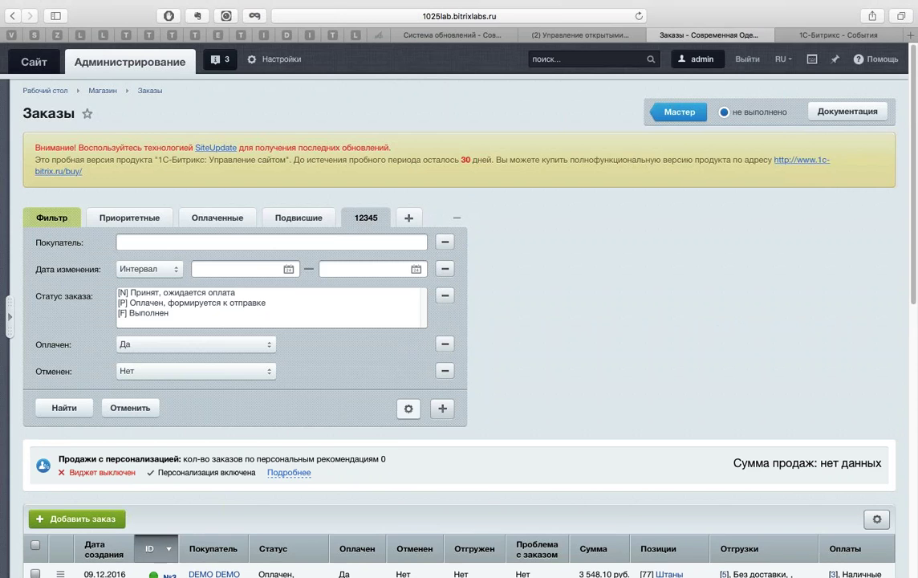
left_click(408, 408)
left_click(285, 240)
left_click(443, 409)
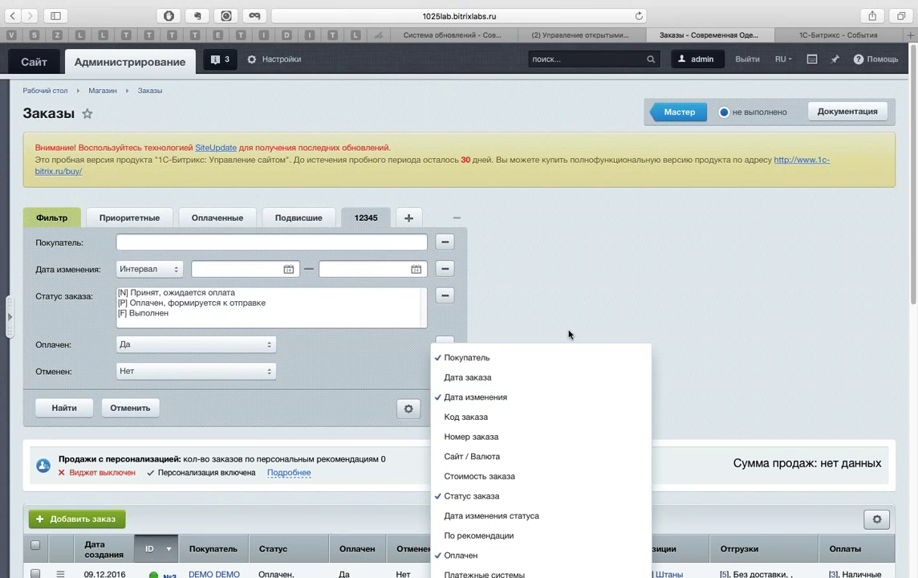
left_click(507, 475)
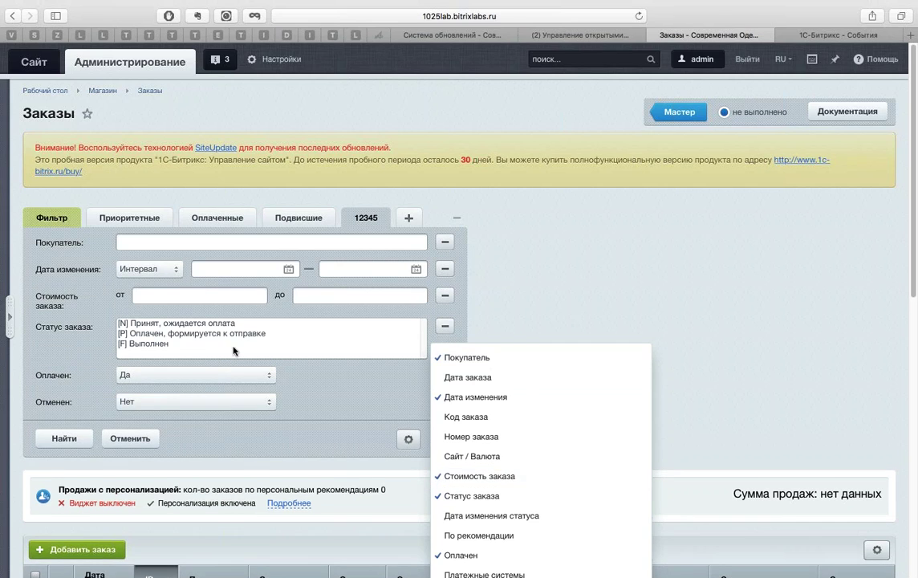
Step: Set the minimum Стоимость заказа of filter 12345 to 5000 and save the filter
left_click(204, 296)
type("5000")
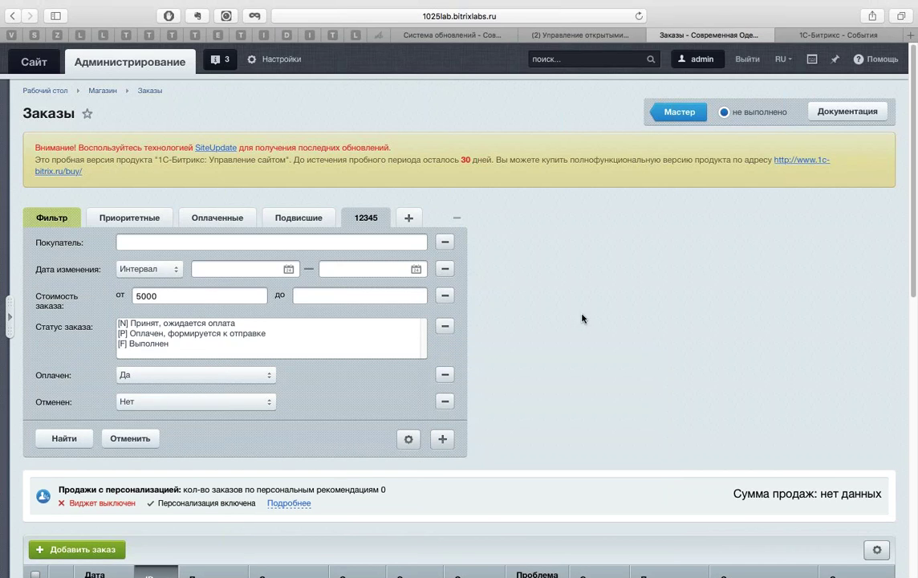
left_click(407, 439)
left_click(426, 470)
Step: Apply the Приоритетные filter, then apply filter 12345 and review the orders each one returns
left_click(129, 217)
left_click(64, 330)
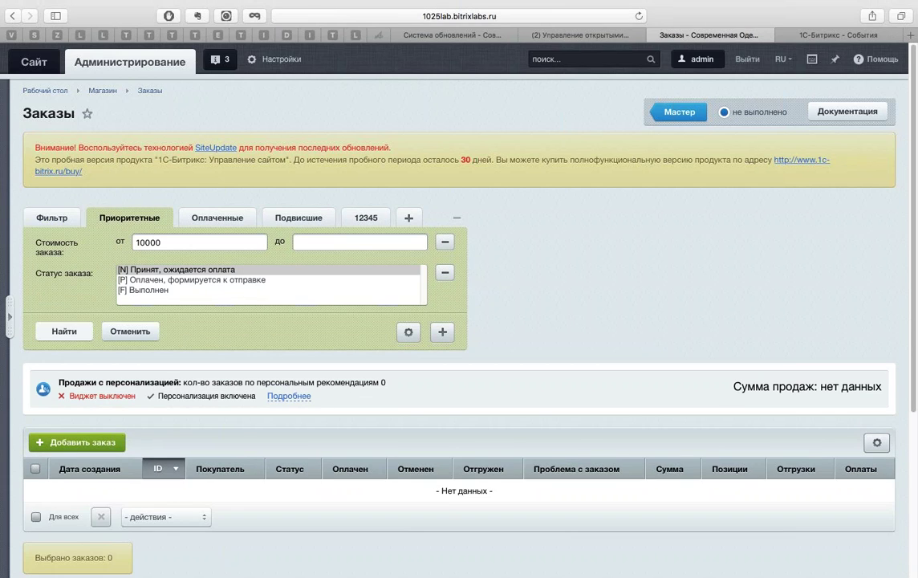
left_click(289, 219)
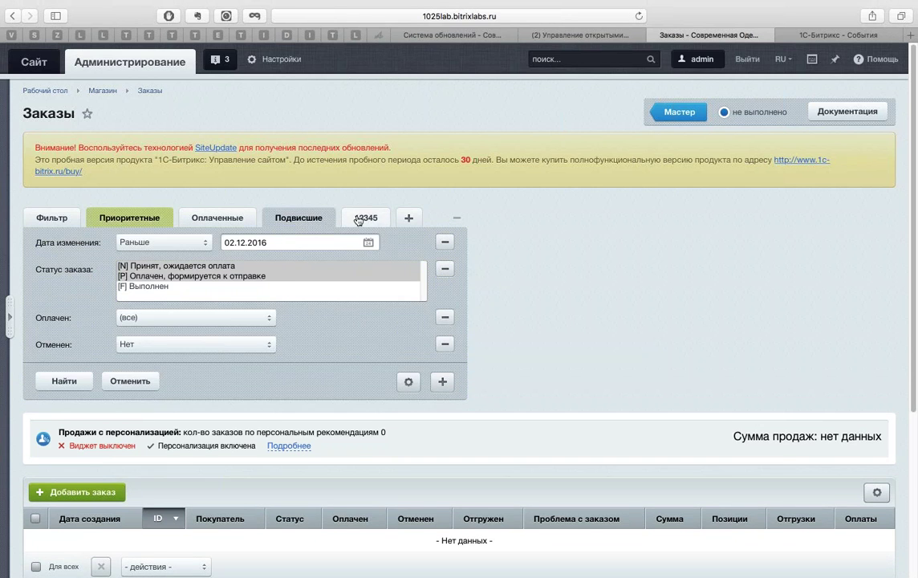
left_click(366, 218)
left_click(64, 438)
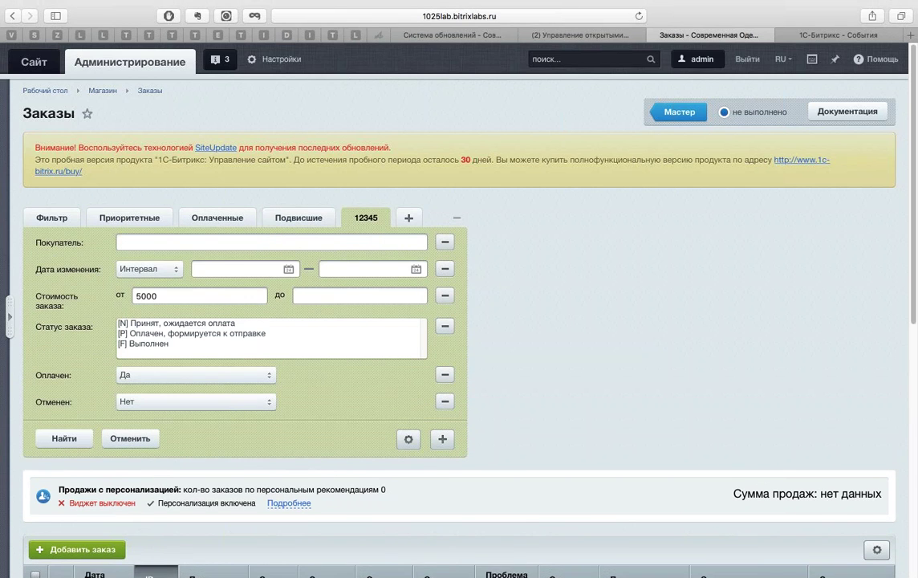
scroll(598, 305, "down", 5)
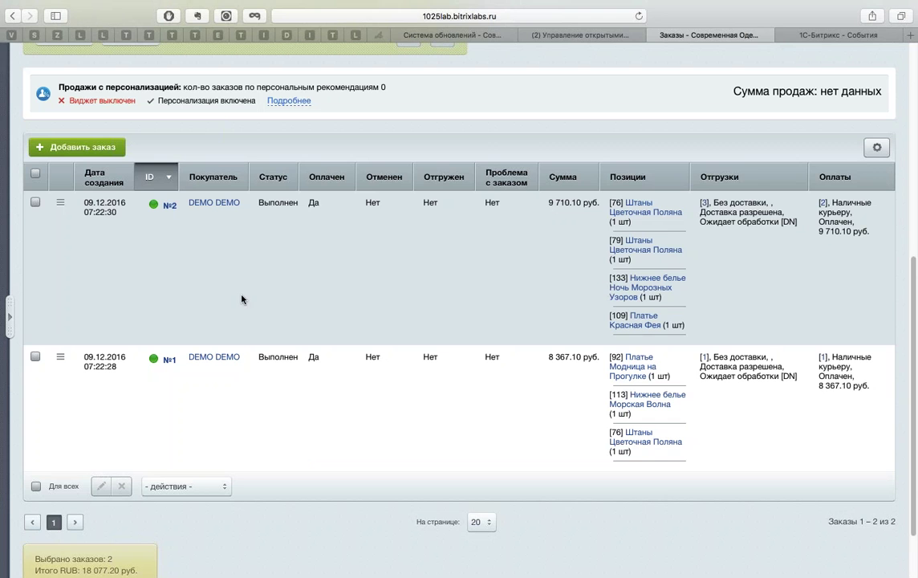
scroll(449, 269, "up", 3)
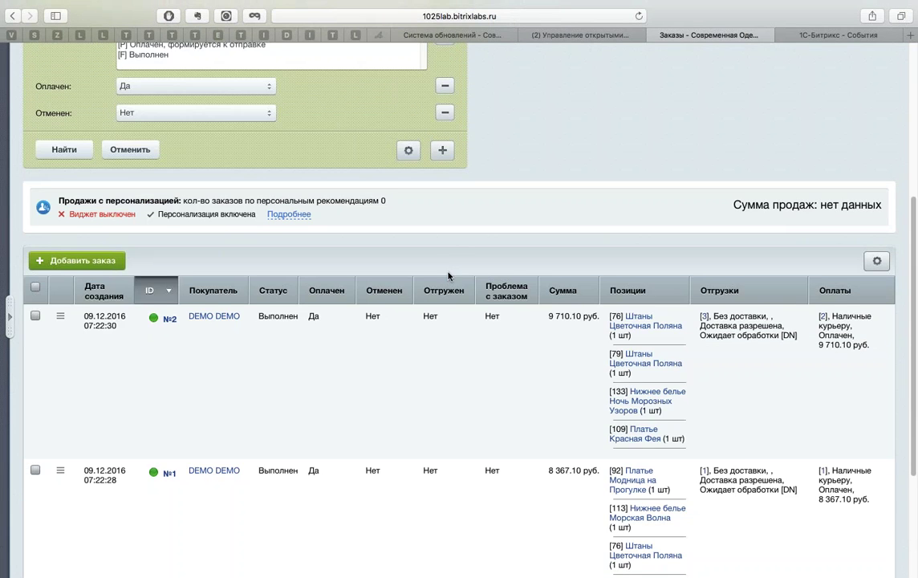
scroll(449, 269, "up", 4)
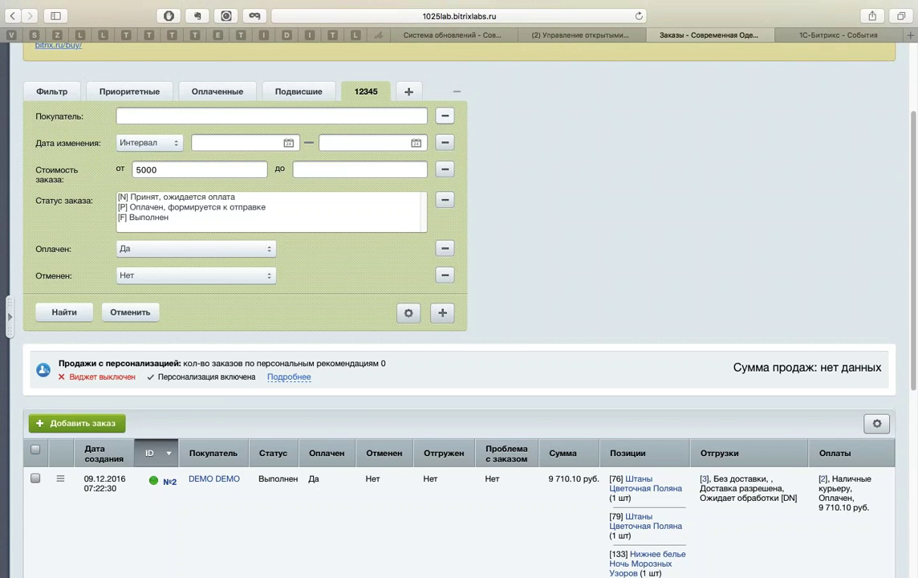
Step: Collapse the filter criteria area and look over the filtered order list
left_click(456, 91)
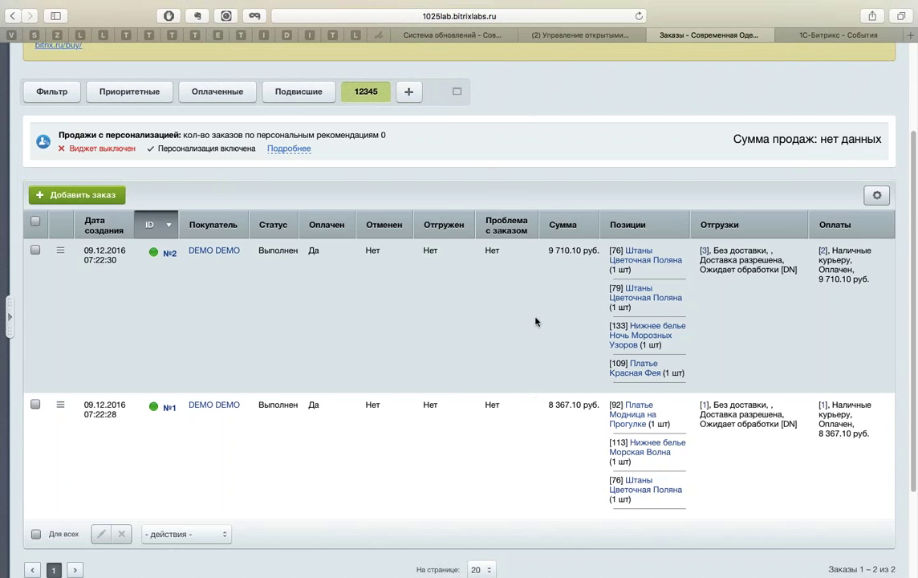
scroll(537, 322, "down", 3)
scroll(536, 277, "up", 5)
scroll(515, 265, "down", 2)
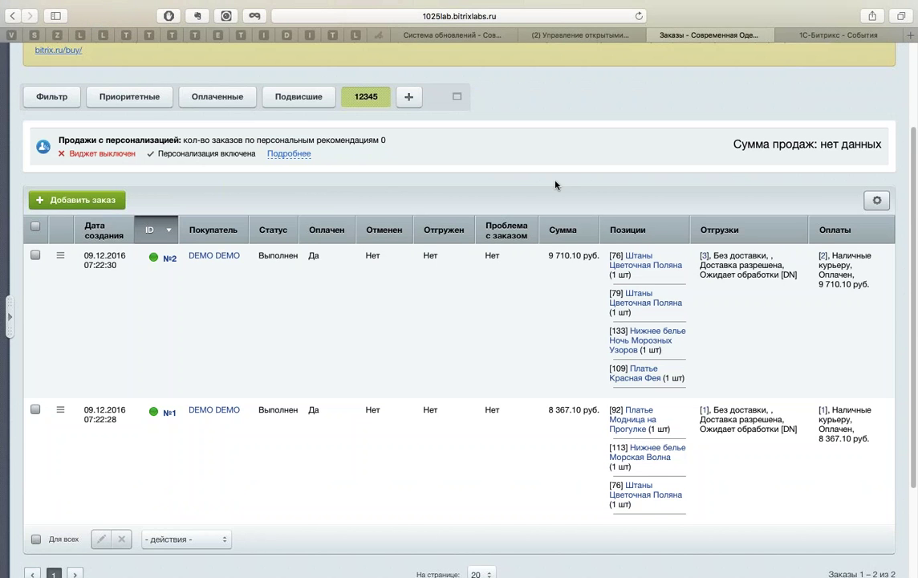
Step: Add the Дата изменения column to the order list's displayed columns and save the list settings
left_click(877, 200)
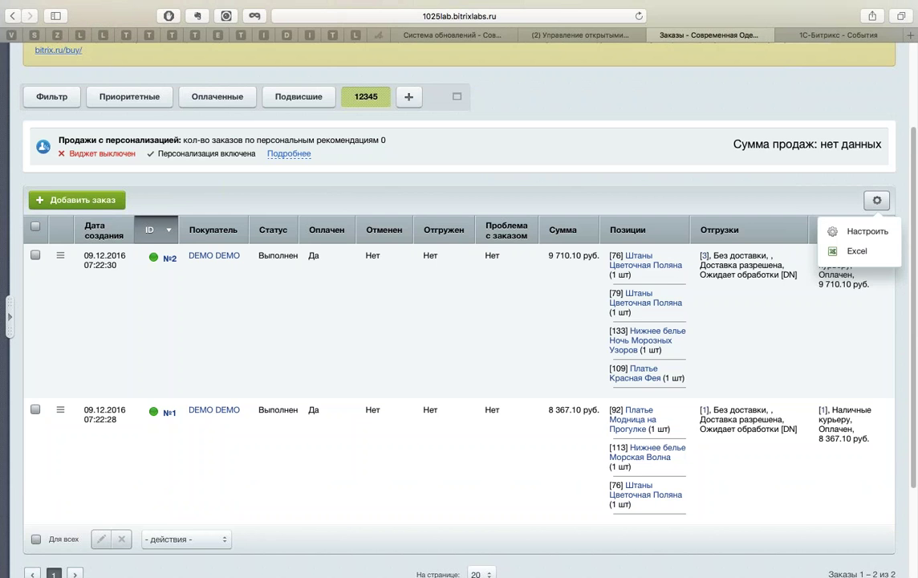
left_click(868, 231)
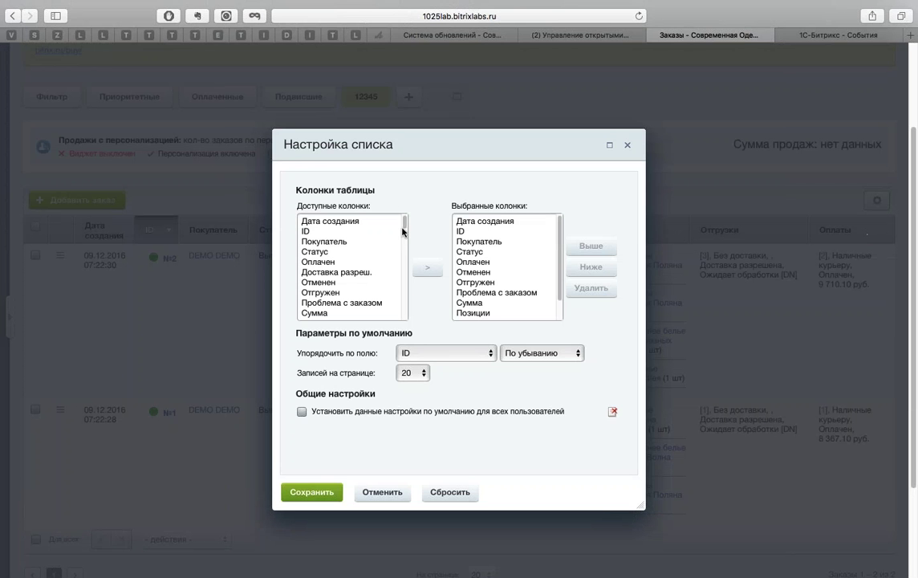
mouse_move(405, 225)
left_mouse_down()
mouse_move(421, 317)
mouse_move(422, 232)
left_mouse_up()
left_click(333, 241)
left_click(432, 275)
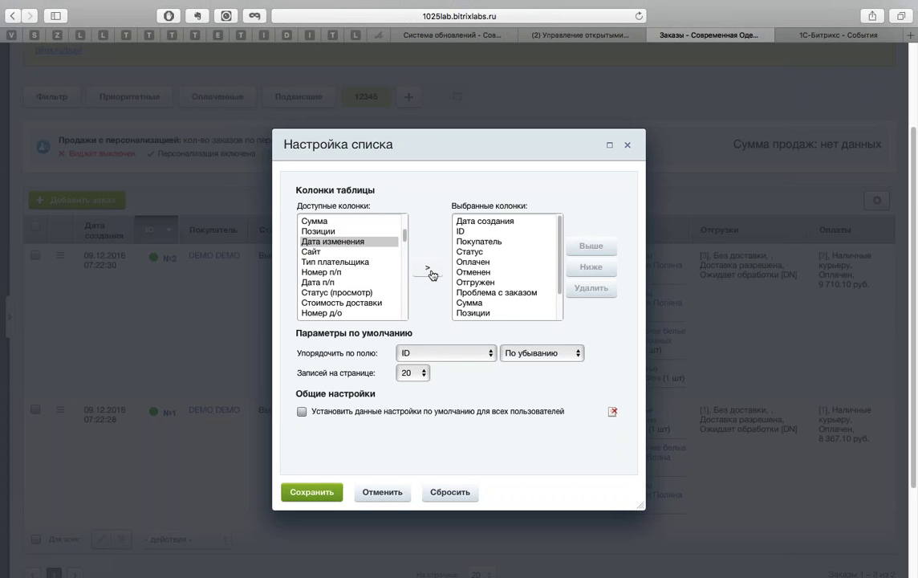
left_click(312, 492)
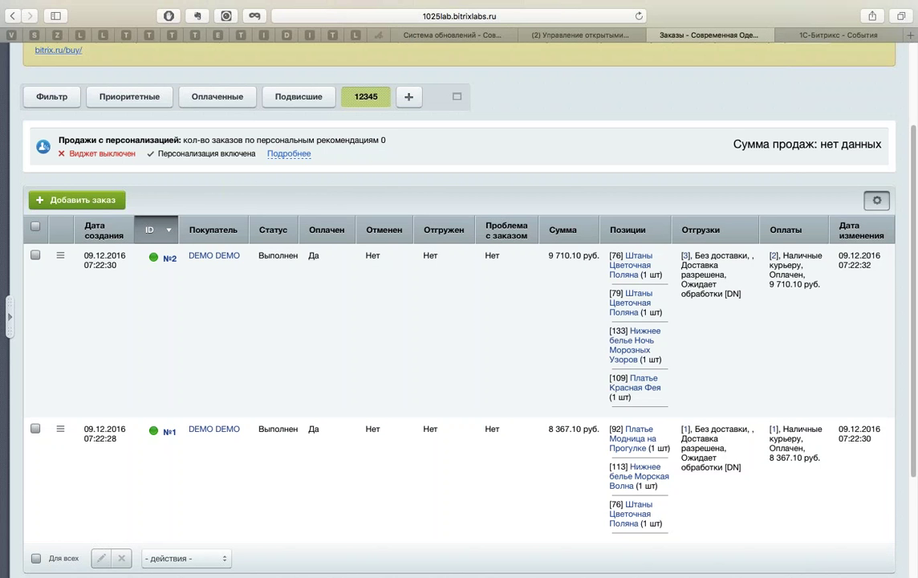
Step: Export the filtered order list to Excel
left_click(876, 200)
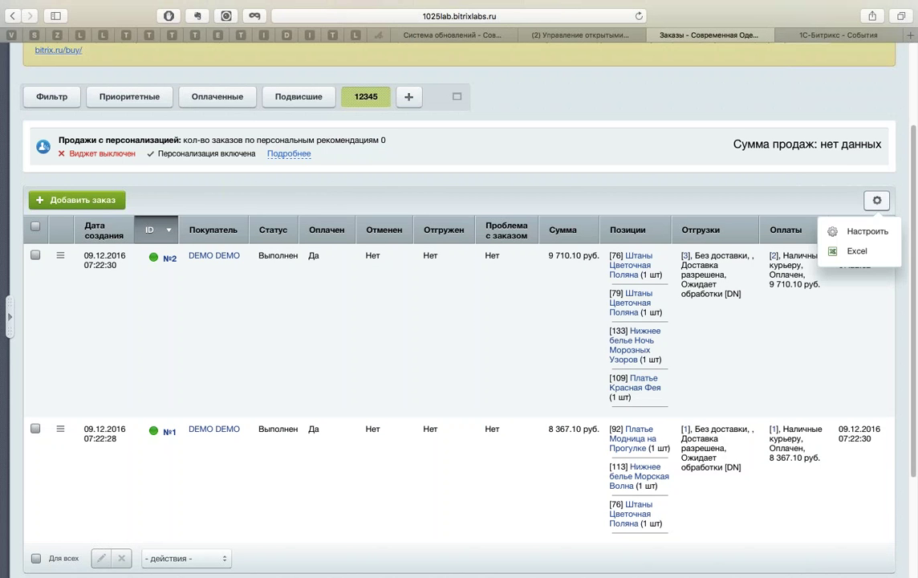
left_click(673, 183)
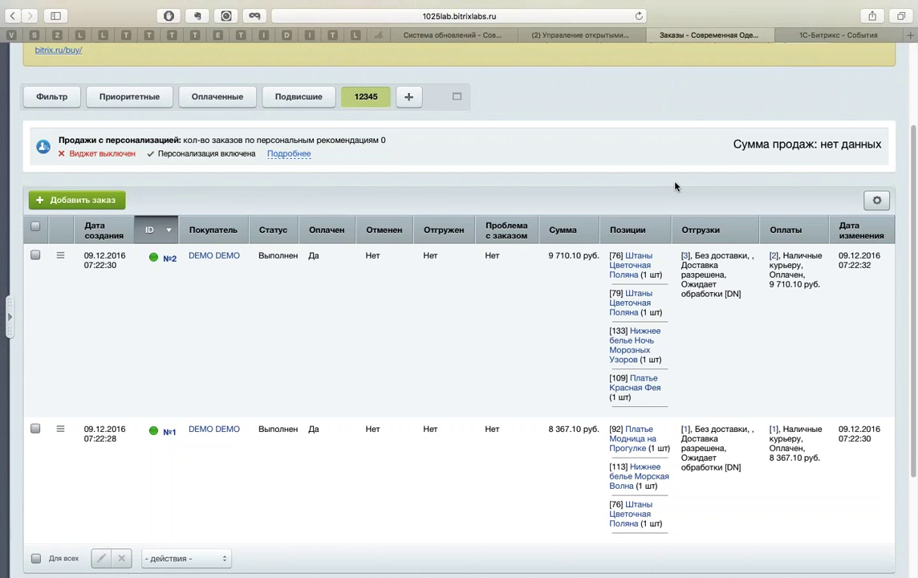
scroll(683, 182, "down", 1)
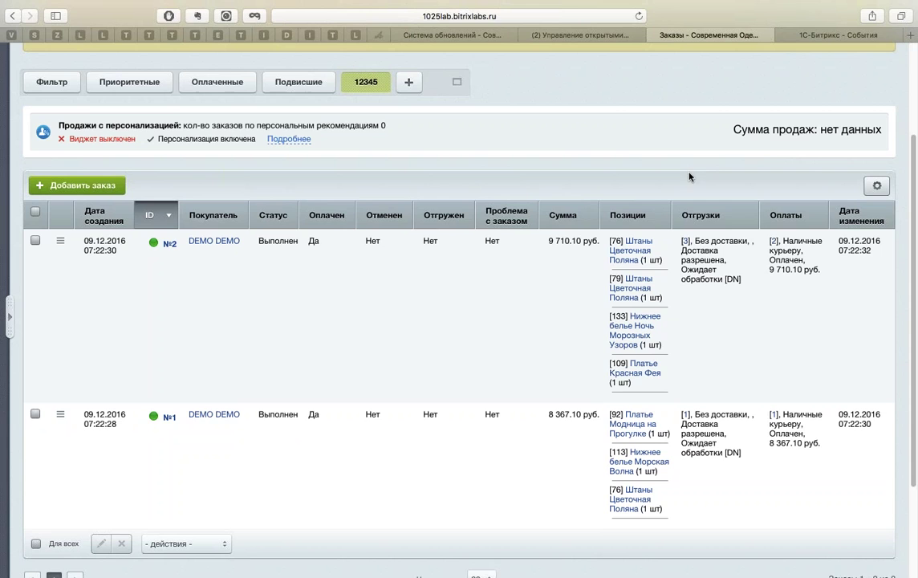
left_click(874, 185)
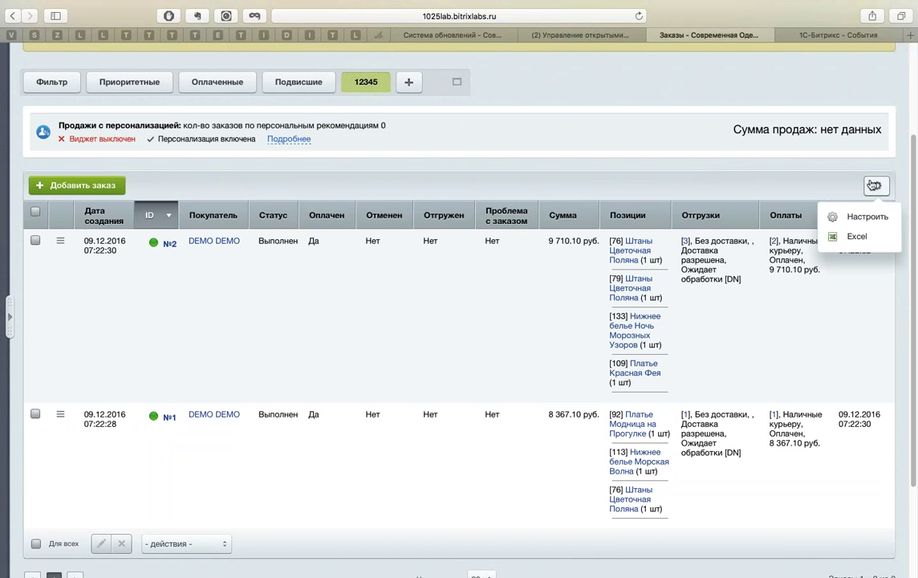
left_click(857, 237)
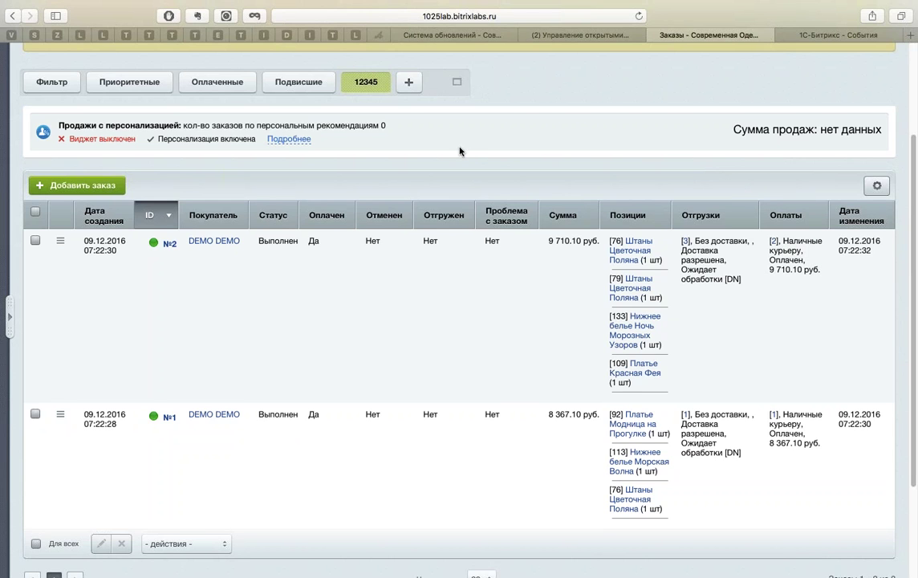
Step: Select the first listed order and view the group actions available for it, without applying any
key("ctrl+a")
scroll(475, 180, "down", 1)
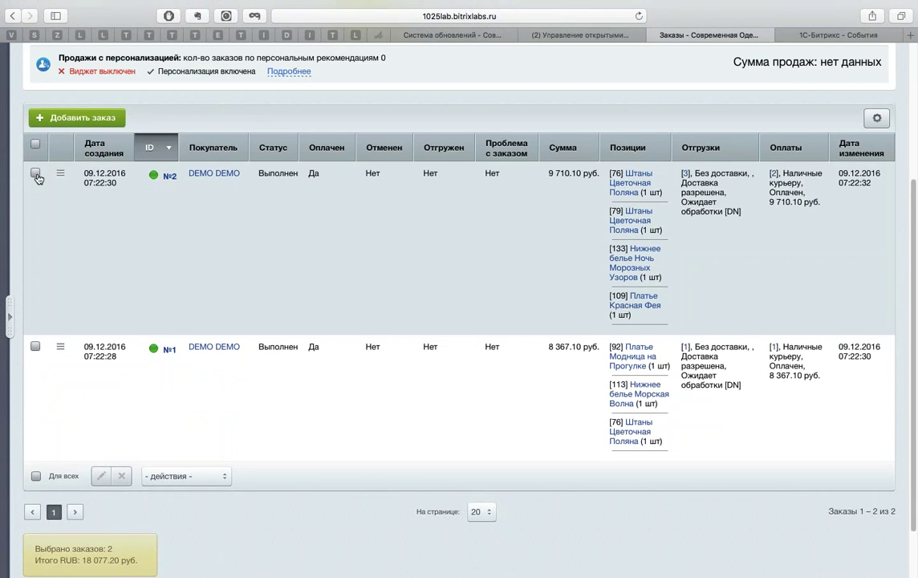
left_click(36, 176)
left_click(185, 477)
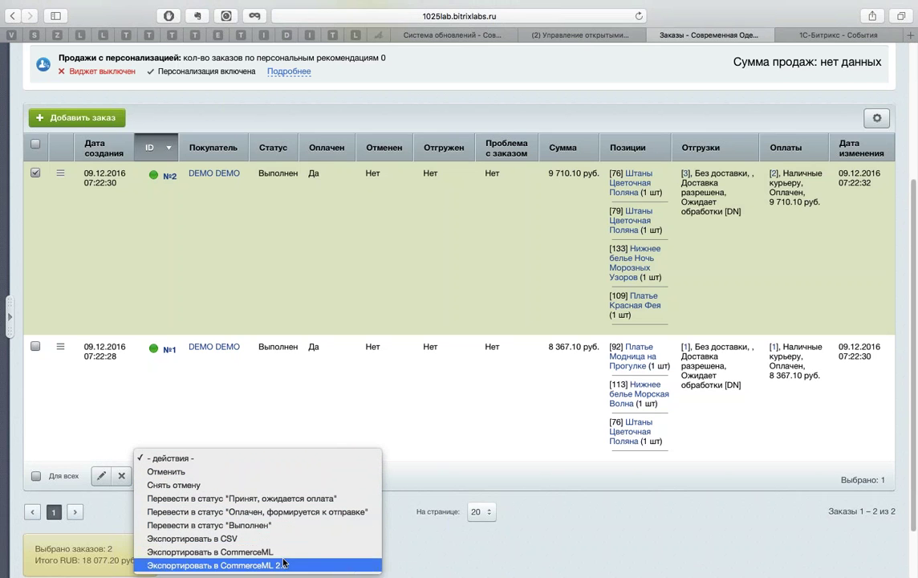
left_click(512, 548)
Step: Select all listed orders, view the group actions offered for them, and clear the selection
left_click(34, 144)
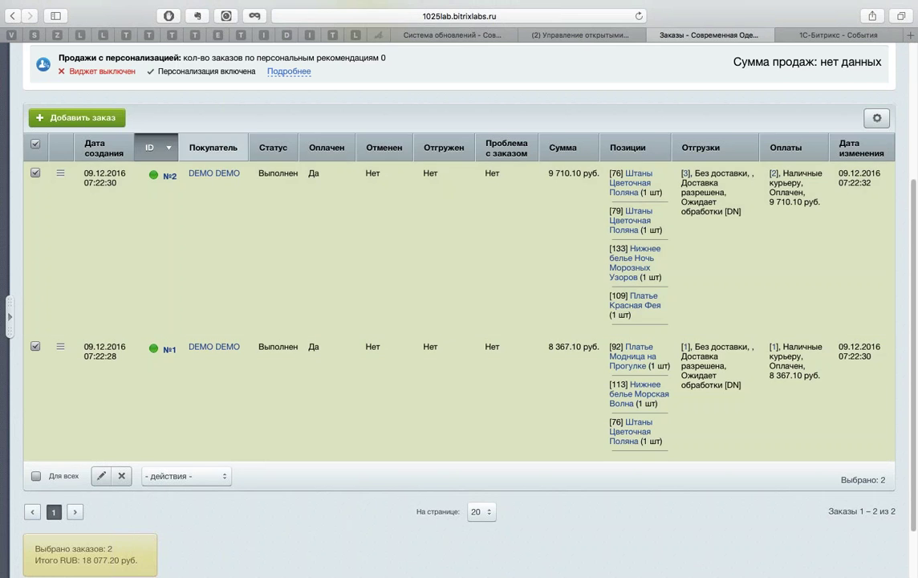
left_click(202, 482)
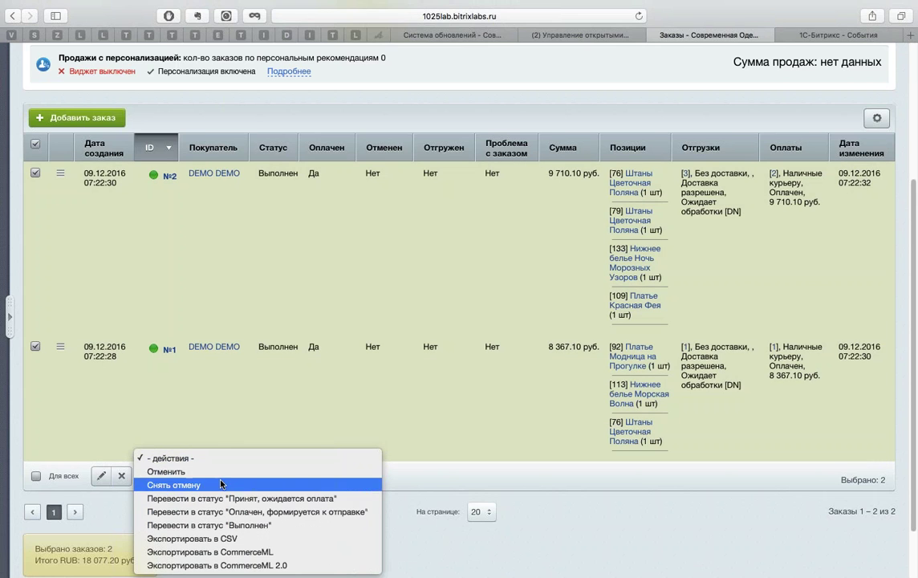
left_click(585, 508)
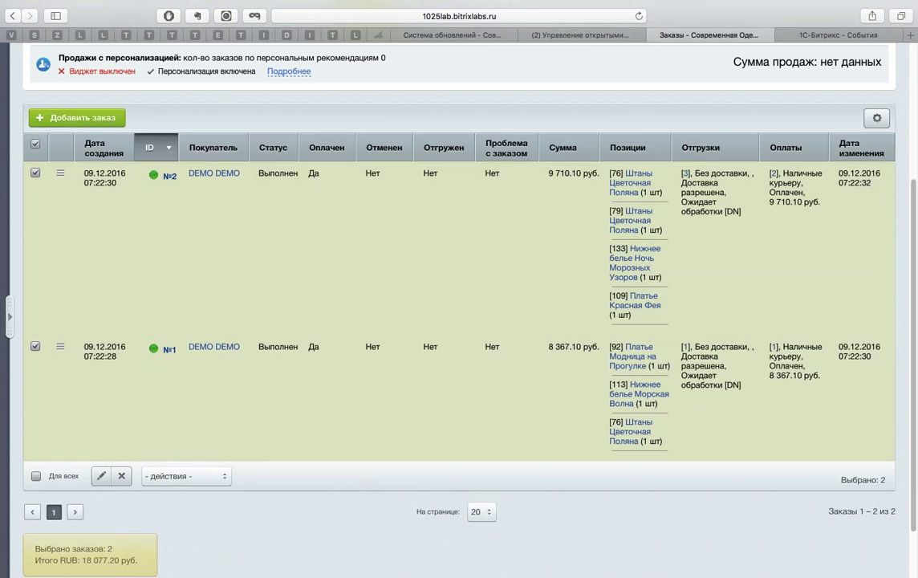
left_click(35, 143)
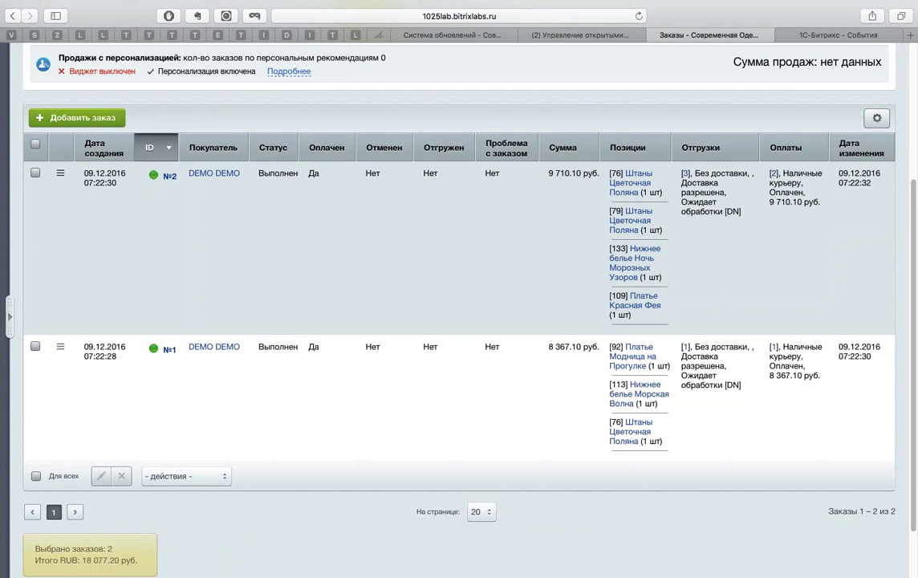
Step: View the first listed order's individual actions, then open the order's details page and examine its contents and cost summary
left_click(59, 174)
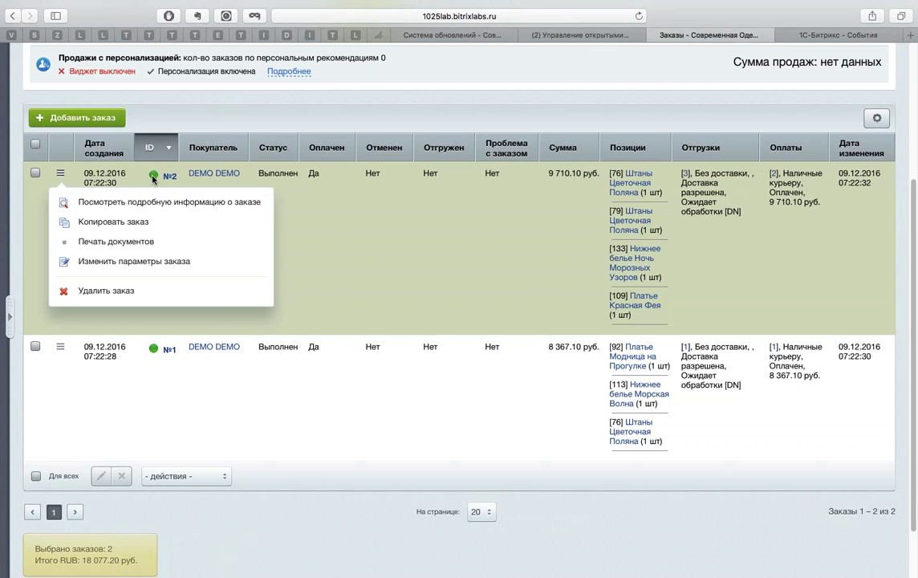
left_click(184, 106)
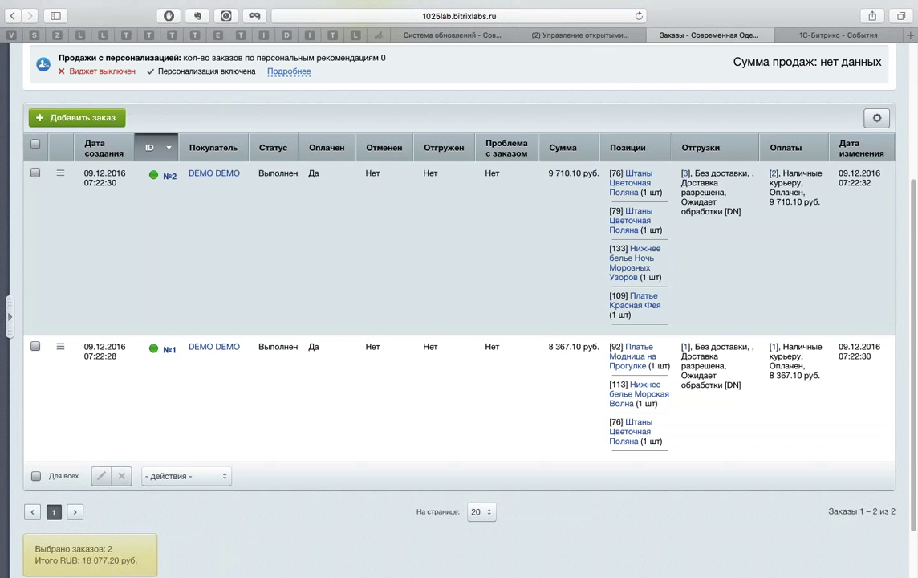
left_click(170, 176)
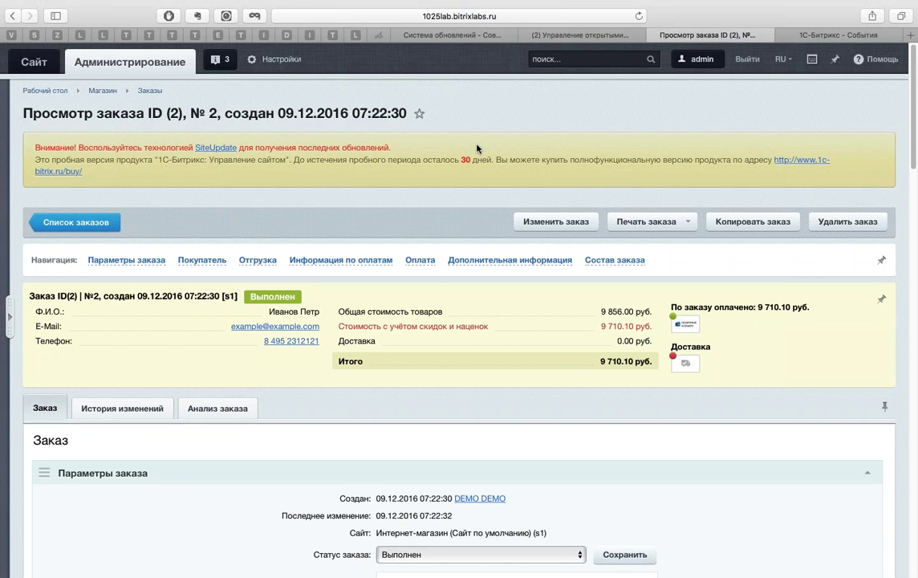
scroll(103, 273, "down", 15)
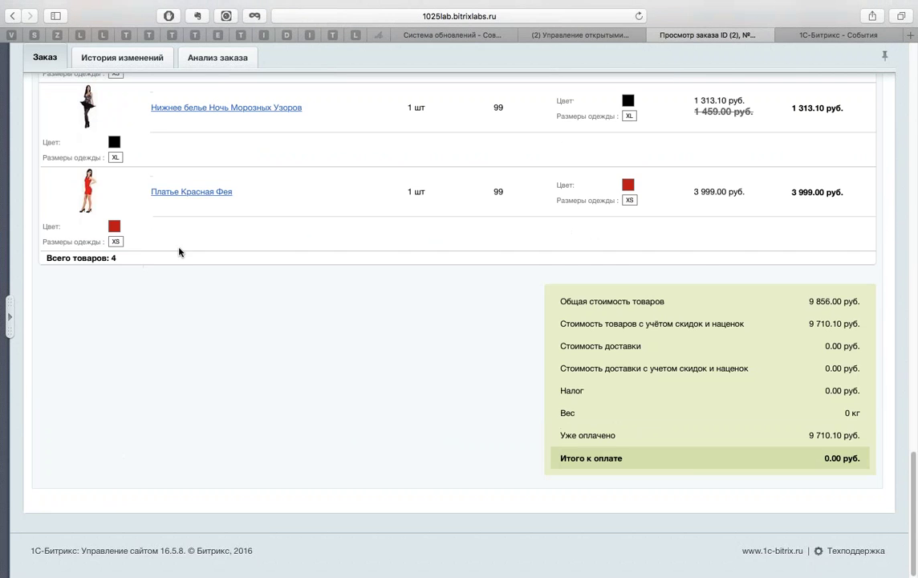
Step: Add and save the manager comment "Очень хороший клиент!" in the order's additional information section
scroll(181, 252, "up", 8)
scroll(218, 242, "up", 15)
scroll(284, 231, "down", 12)
scroll(334, 257, "up", 15)
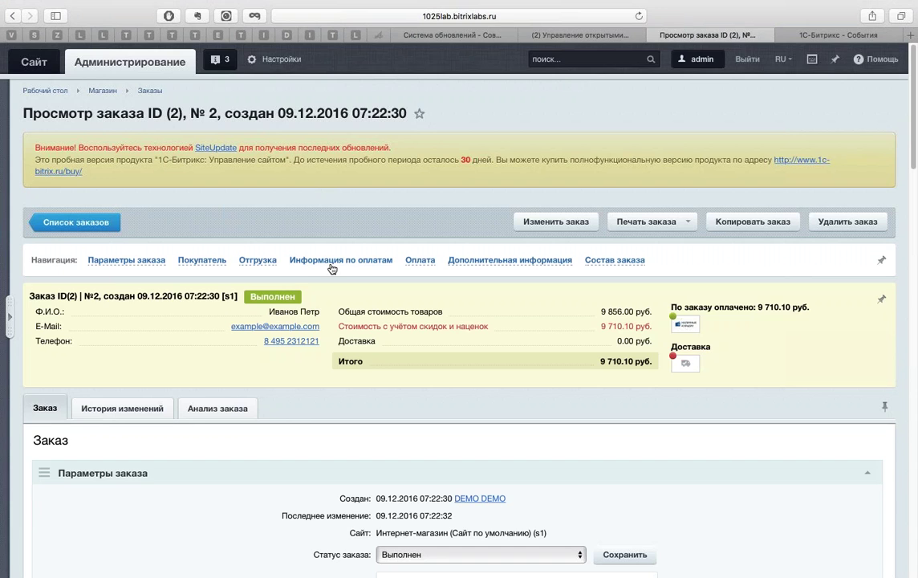
left_click(468, 261)
scroll(451, 259, "up", 2)
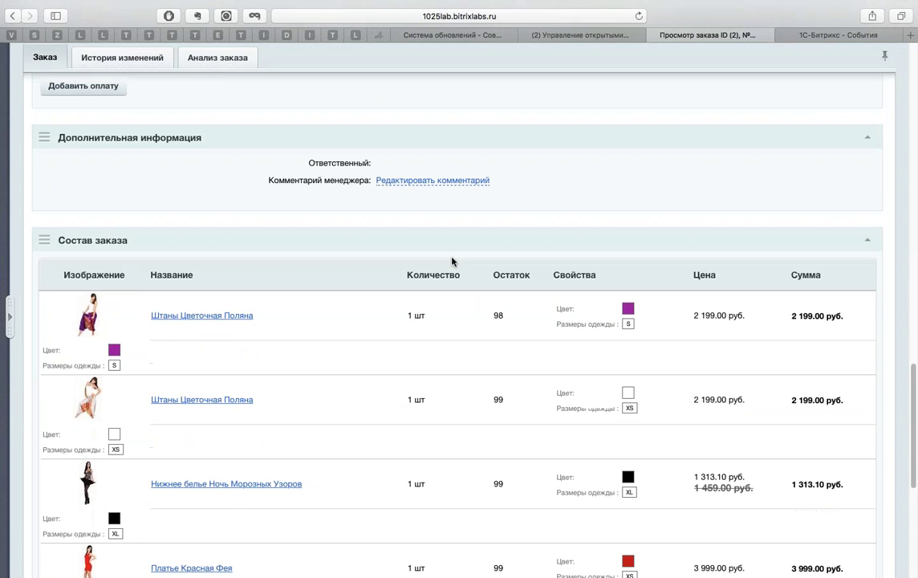
left_click(468, 183)
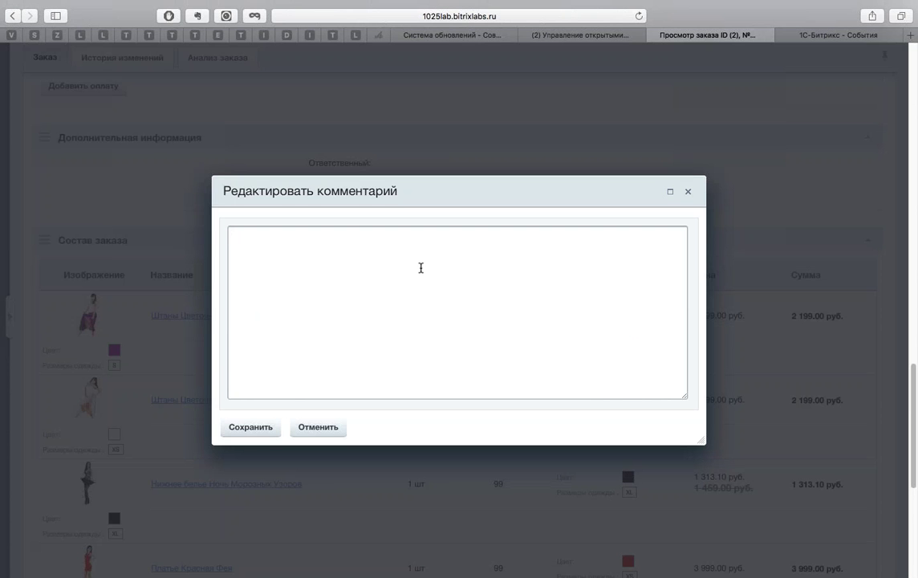
type("Очень хороший клиент!")
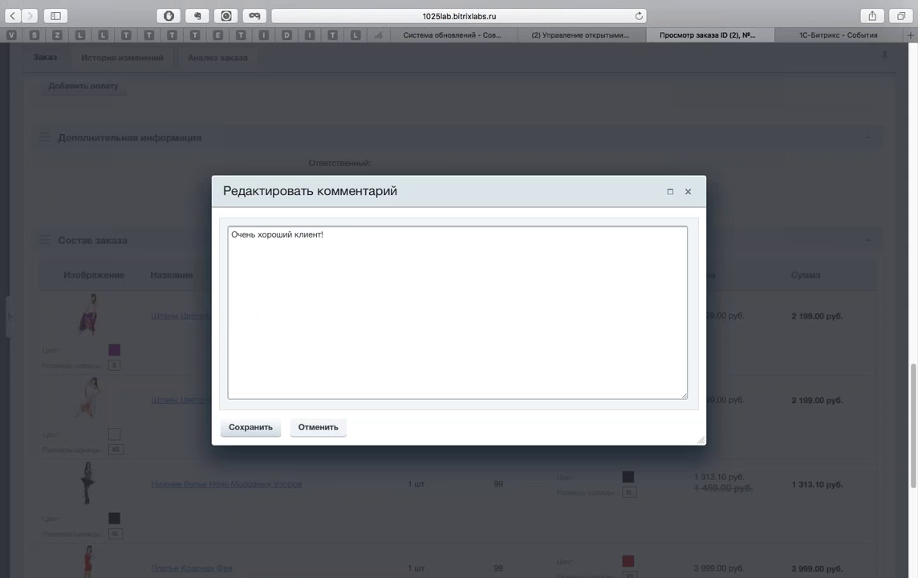
key("ctrl+Return")
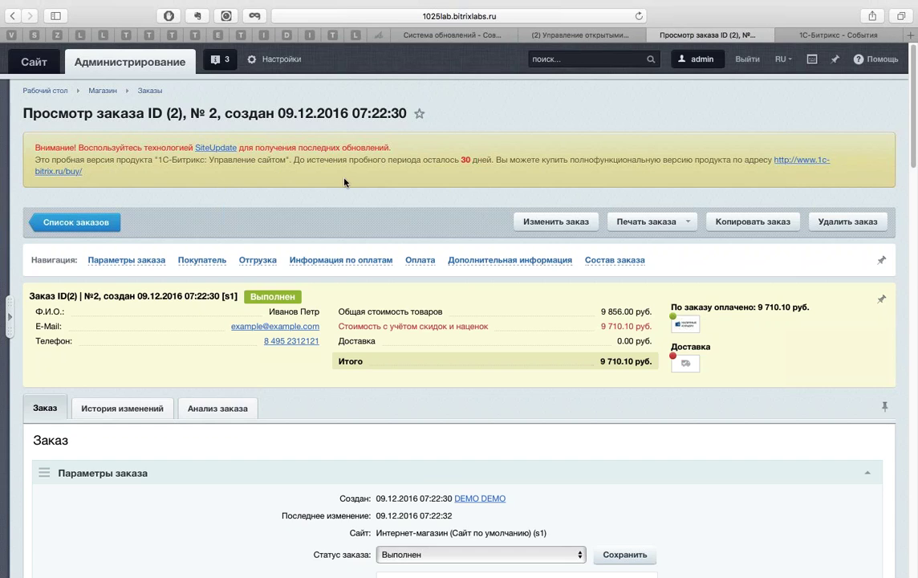
Step: Pin the order summary block so it stays on screen over the order's sections, and toggle the pinning of the section tabs
scroll(486, 228, "down", 5)
scroll(481, 232, "up", 5)
scroll(824, 342, "down", 5)
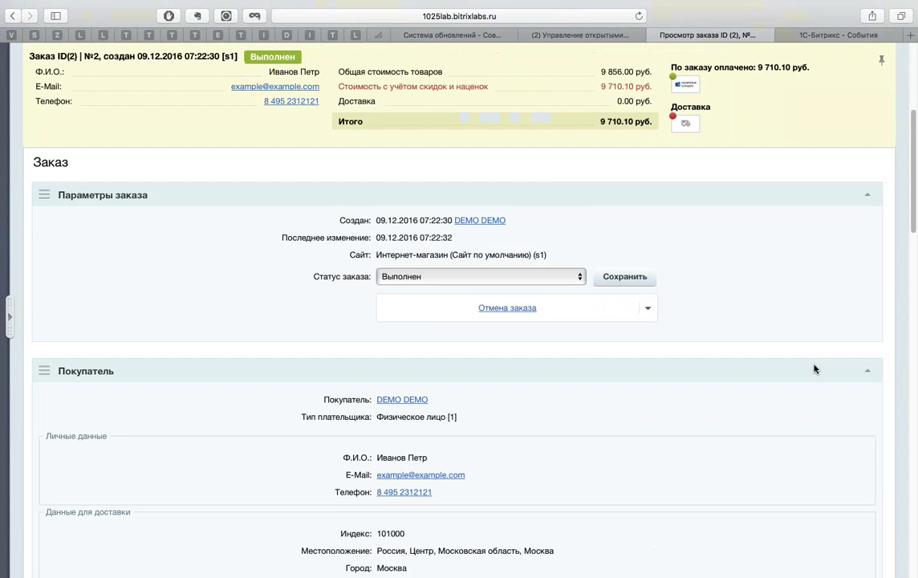
scroll(814, 369, "up", 5)
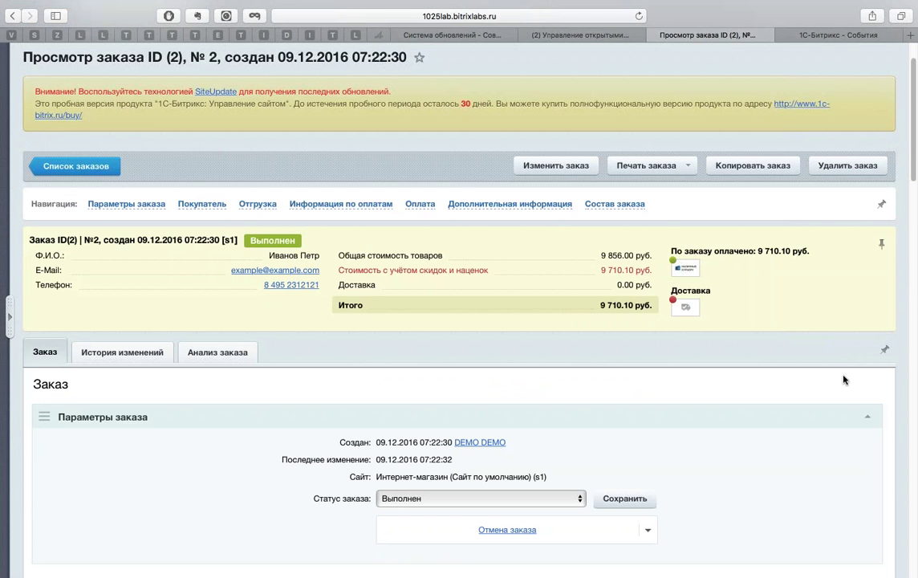
scroll(837, 388, "down", 1)
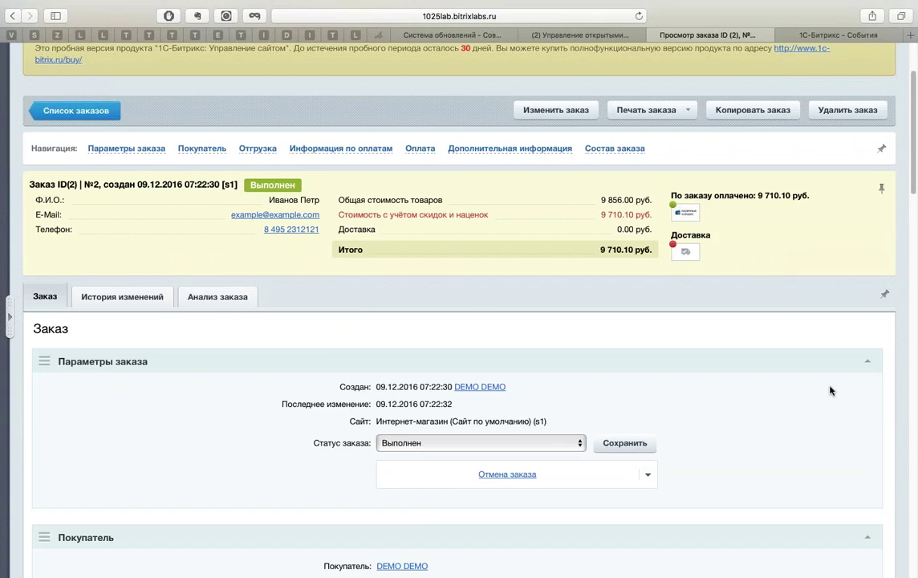
scroll(831, 391, "down", 5)
scroll(858, 470, "down", 3)
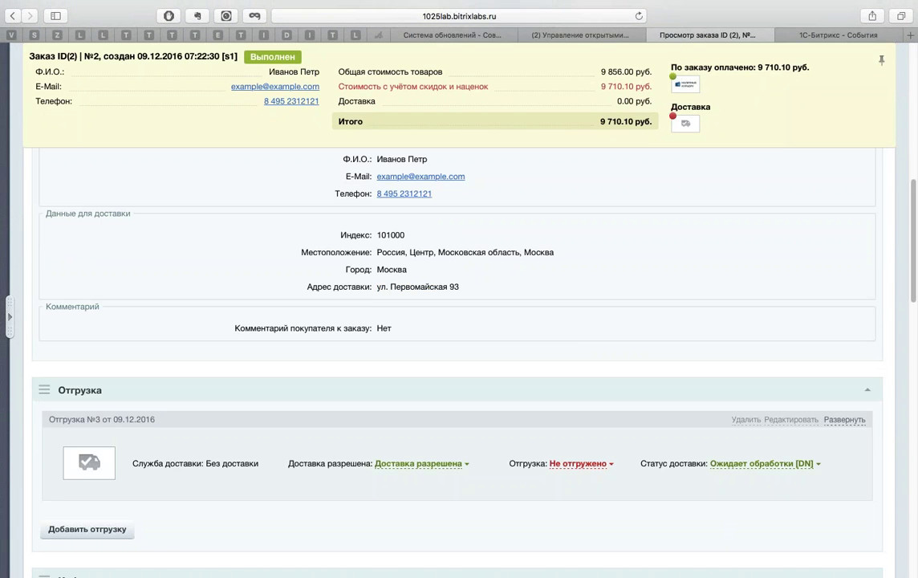
scroll(851, 418, "up", 10)
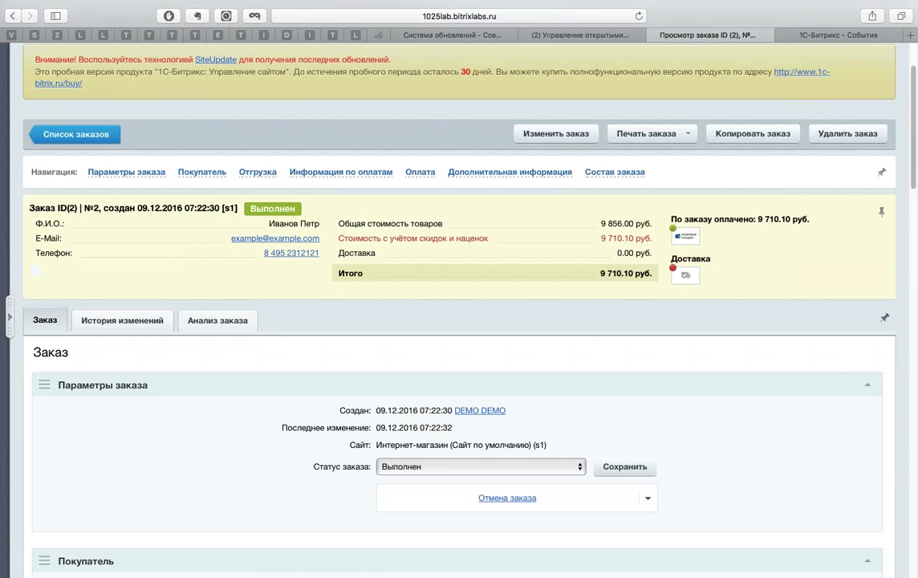
scroll(802, 361, "down", 15)
scroll(813, 435, "up", 8)
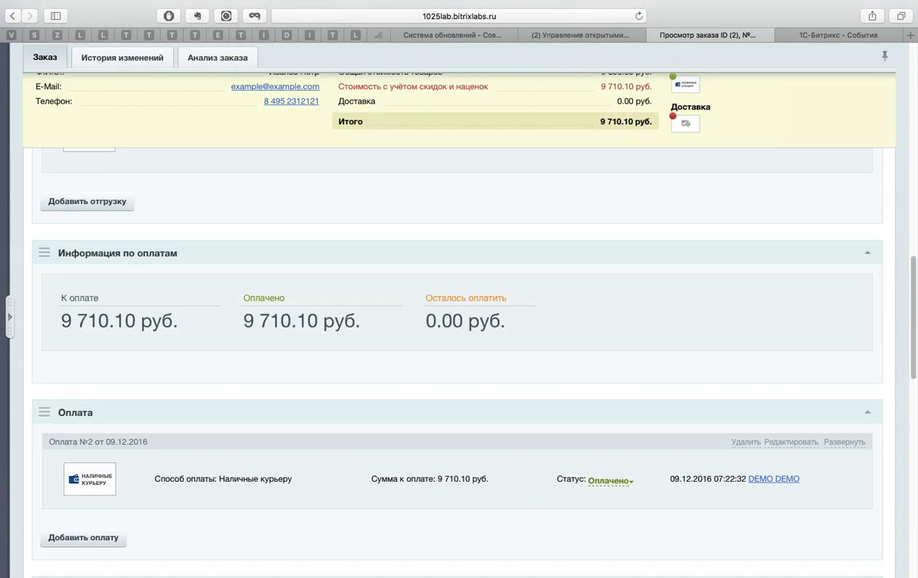
Step: Collapse and re-expand the order's shipment section, and try its reordering handle
scroll(819, 257, "up", 3)
left_click(868, 278)
left_click(867, 279)
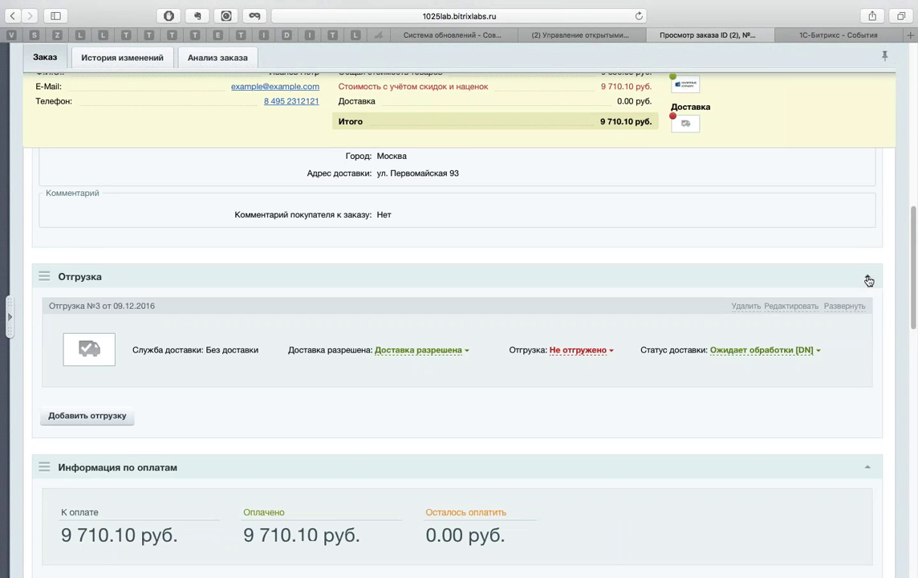
mouse_move(41, 272)
left_mouse_down()
mouse_move(57, 287)
mouse_move(43, 277)
left_mouse_up()
scroll(498, 293, "up", 10)
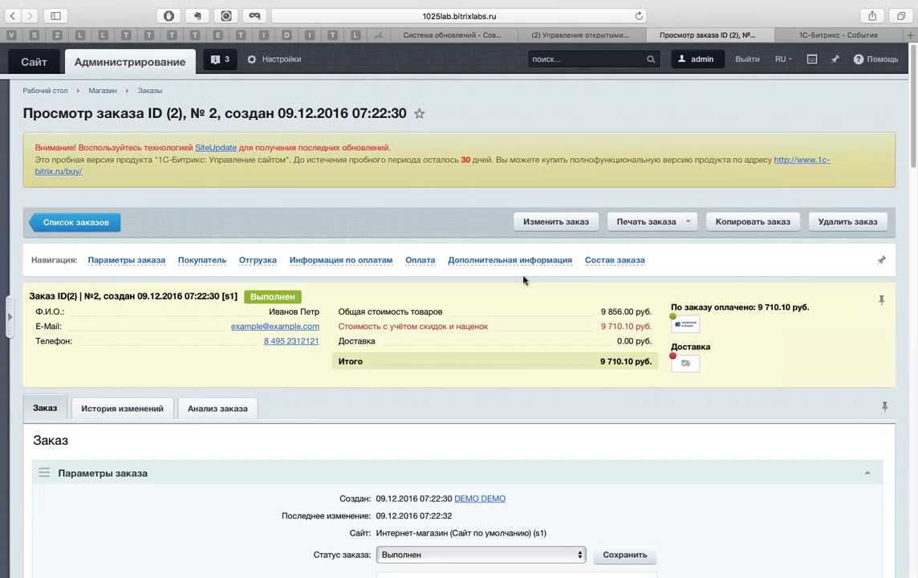
Step: Review the order parameters and the order cancellation form with its comment field, and collapse the form without cancelling the order
scroll(672, 400, "down", 2)
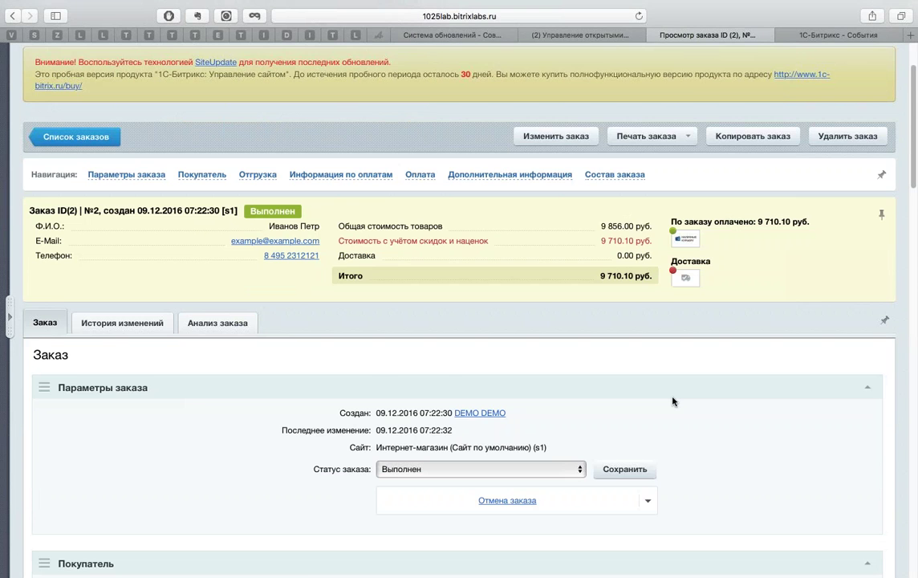
scroll(673, 402, "down", 2)
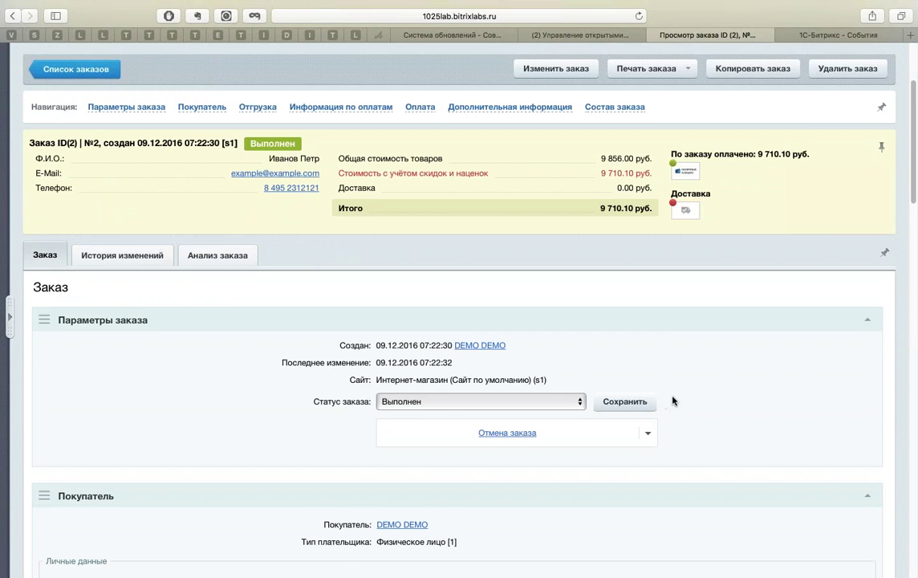
scroll(673, 399, "down", 1)
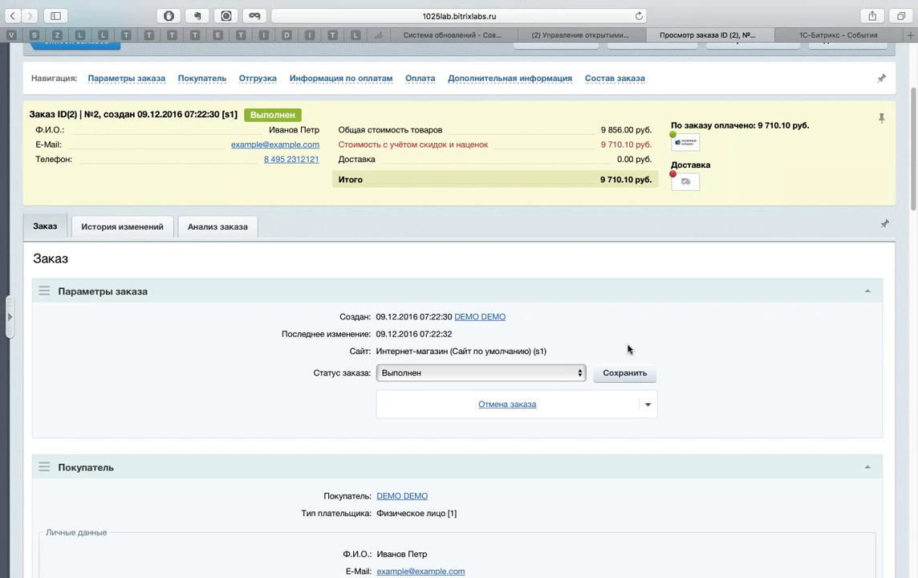
scroll(627, 348, "down", 3)
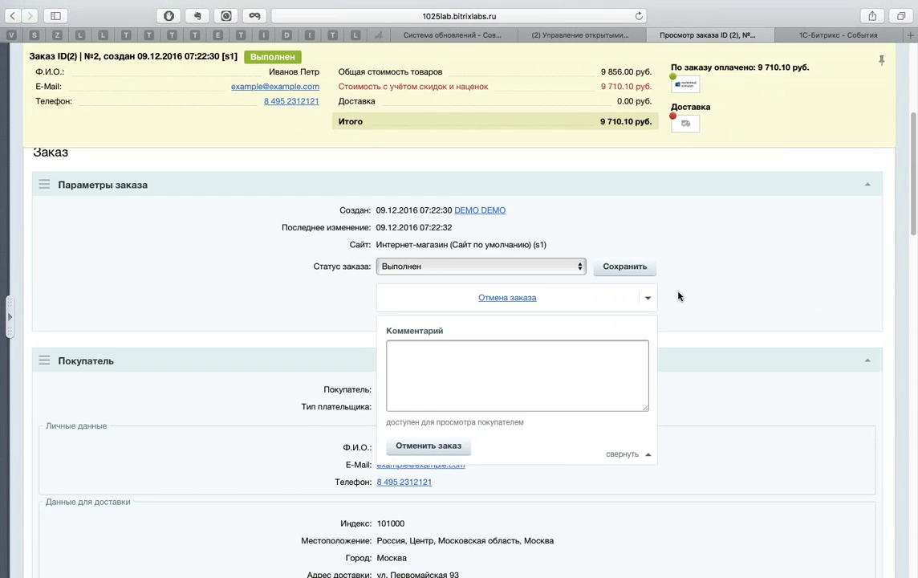
left_click(633, 454)
scroll(650, 416, "down", 3)
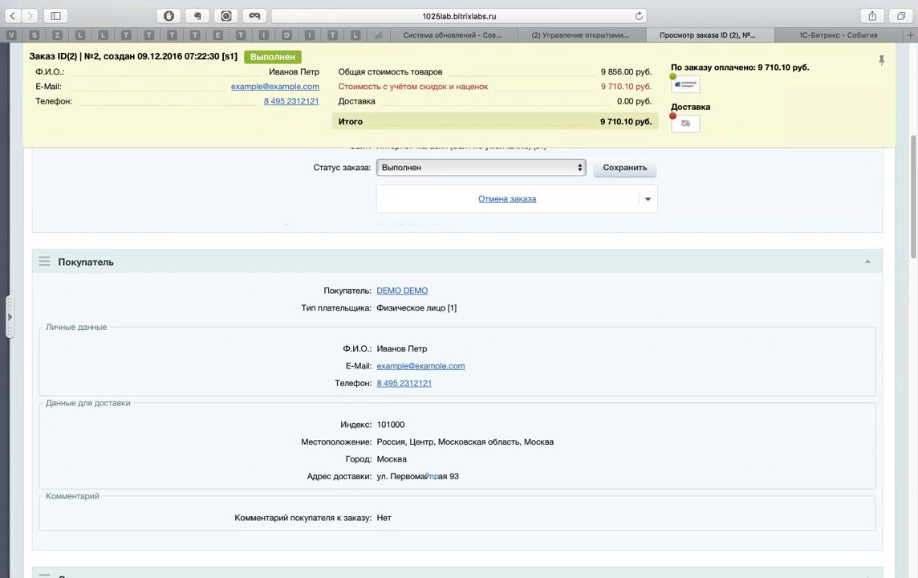
Step: Examine the order's buyer, shipment, payment, additional information and item list sections down to the cost summary
scroll(457, 308, "down", 2)
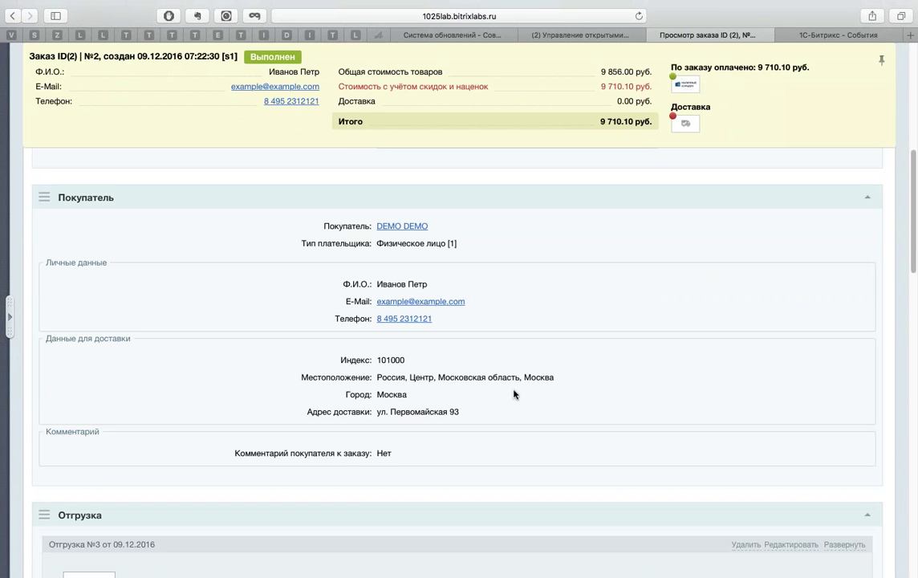
scroll(514, 394, "down", 1)
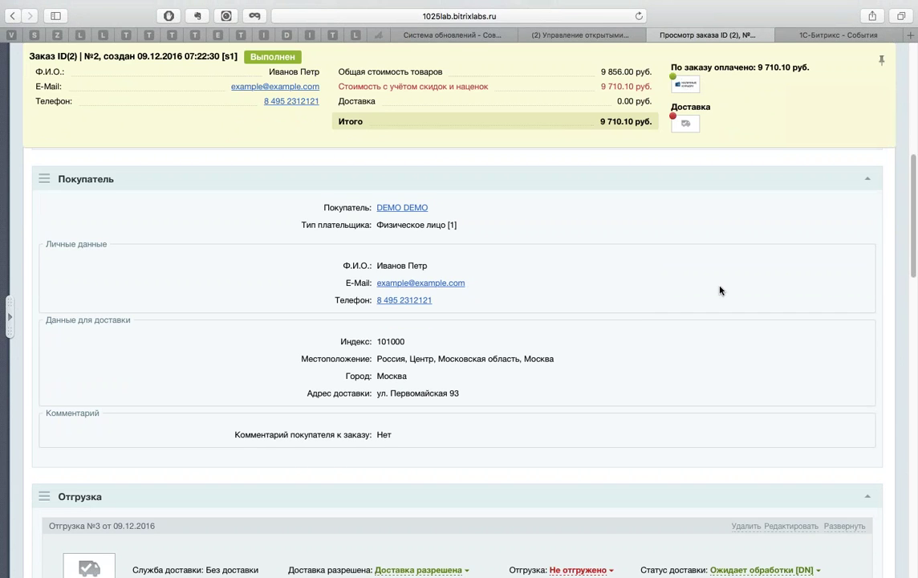
scroll(708, 308, "down", 5)
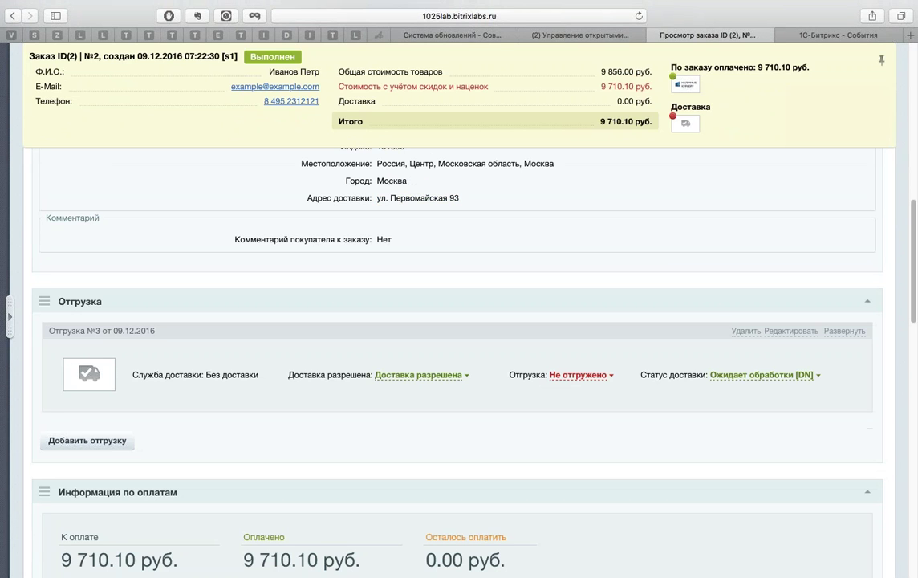
scroll(720, 297, "down", 1)
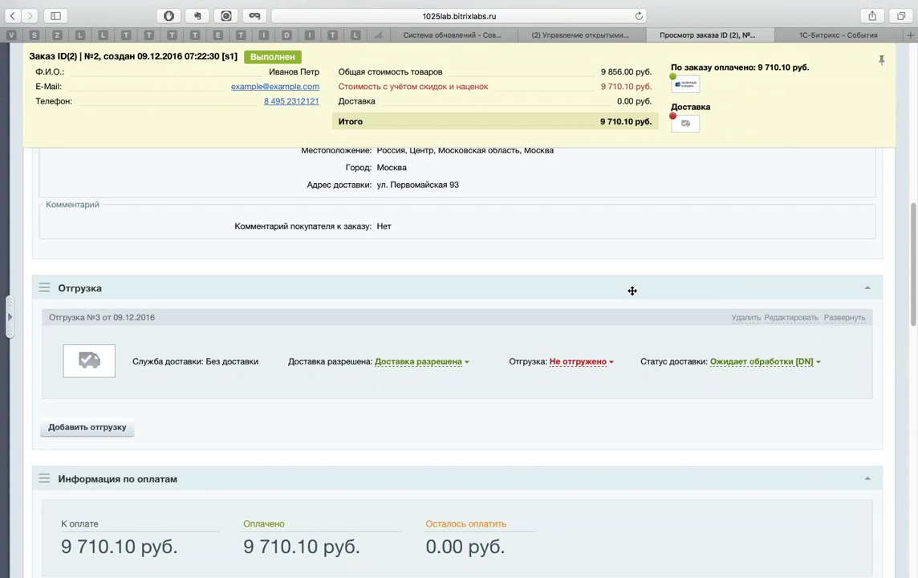
scroll(618, 277, "down", 3)
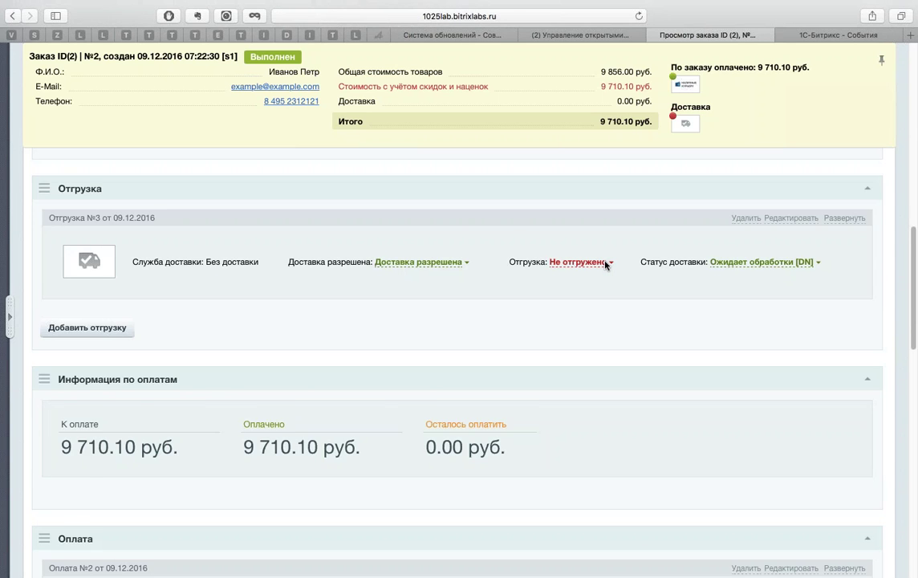
scroll(422, 248, "down", 2)
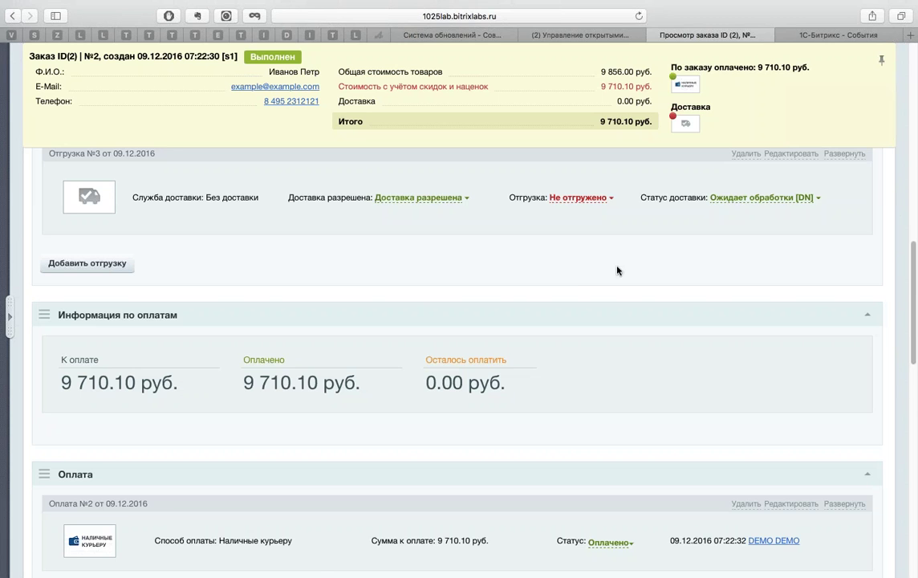
scroll(614, 276, "down", 6)
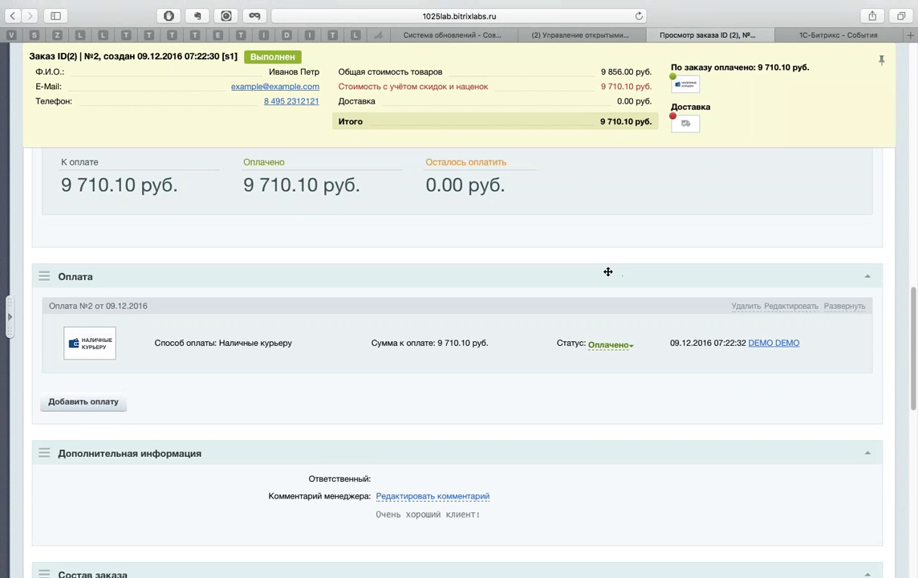
scroll(604, 268, "down", 1)
scroll(605, 273, "down", 3)
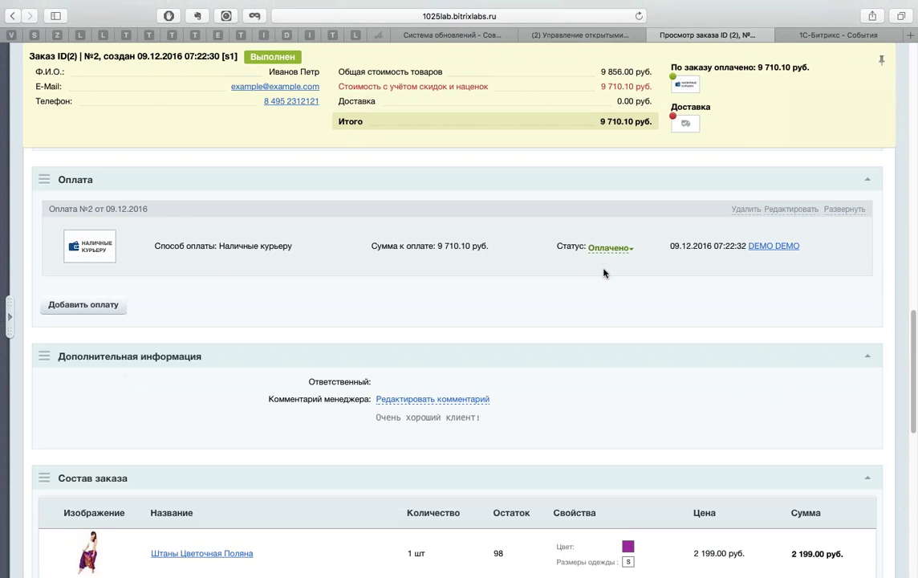
scroll(537, 237, "up", 6)
scroll(549, 244, "down", 5)
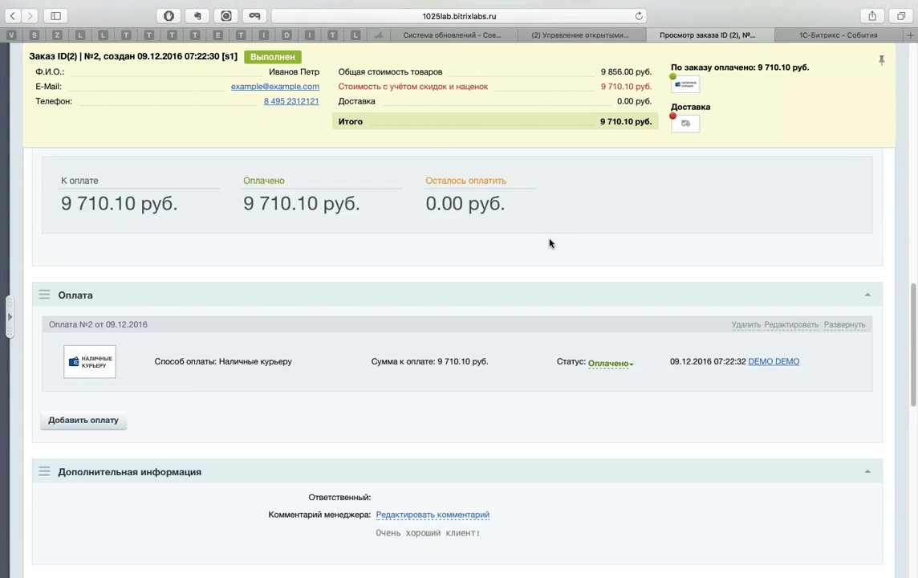
scroll(549, 244, "down", 6)
scroll(543, 248, "down", 4)
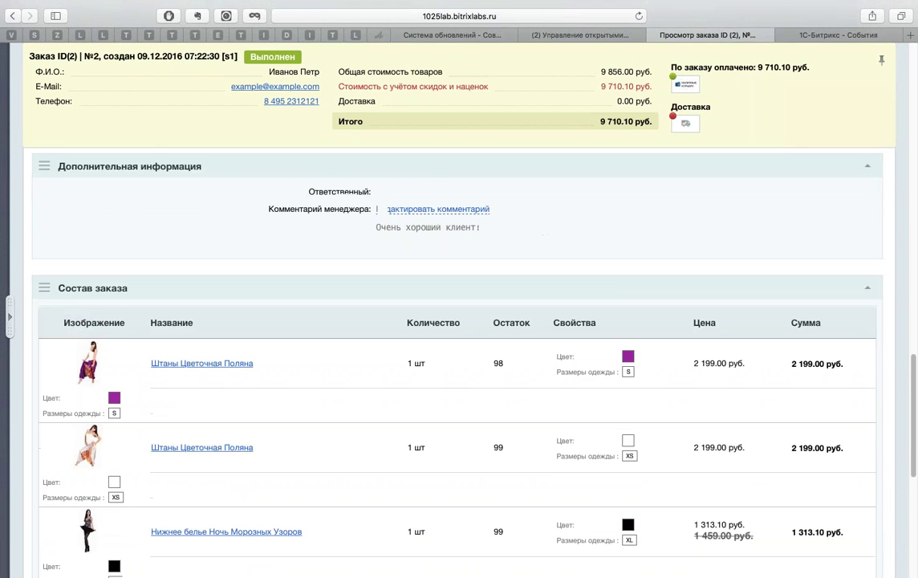
scroll(562, 225, "down", 3)
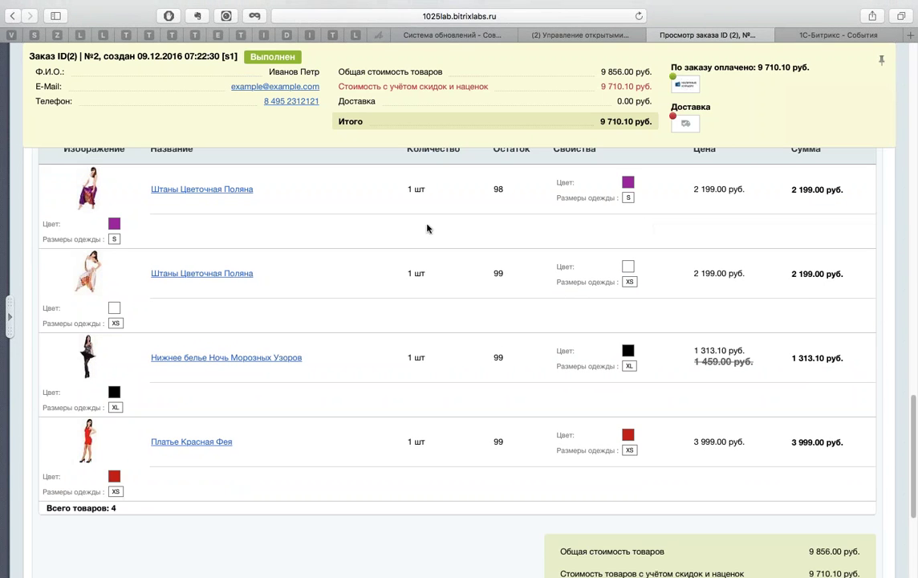
scroll(433, 231, "down", 3)
scroll(436, 233, "down", 3)
scroll(451, 249, "up", 15)
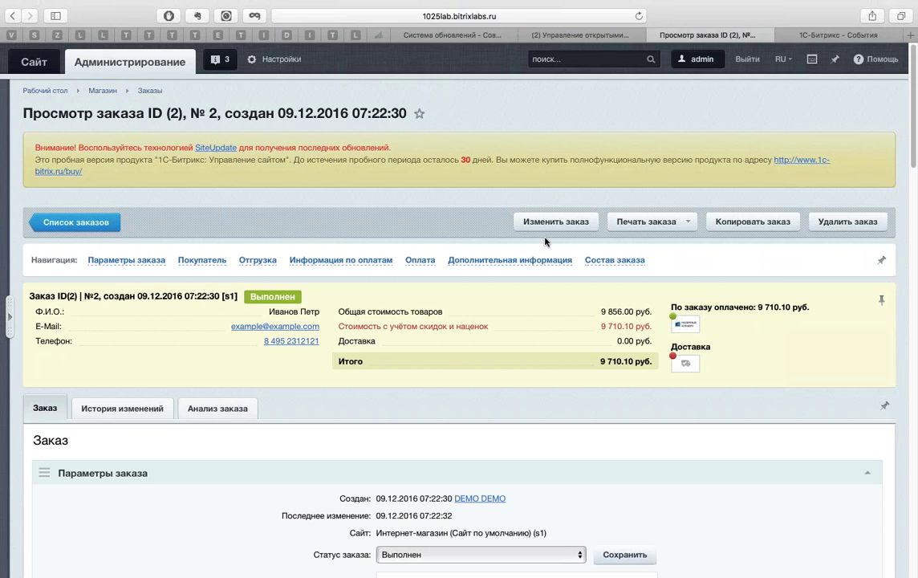
Step: Try to call the buyer through the phone link in the order summary, dismiss the program request, and return to the order page
left_click(290, 342)
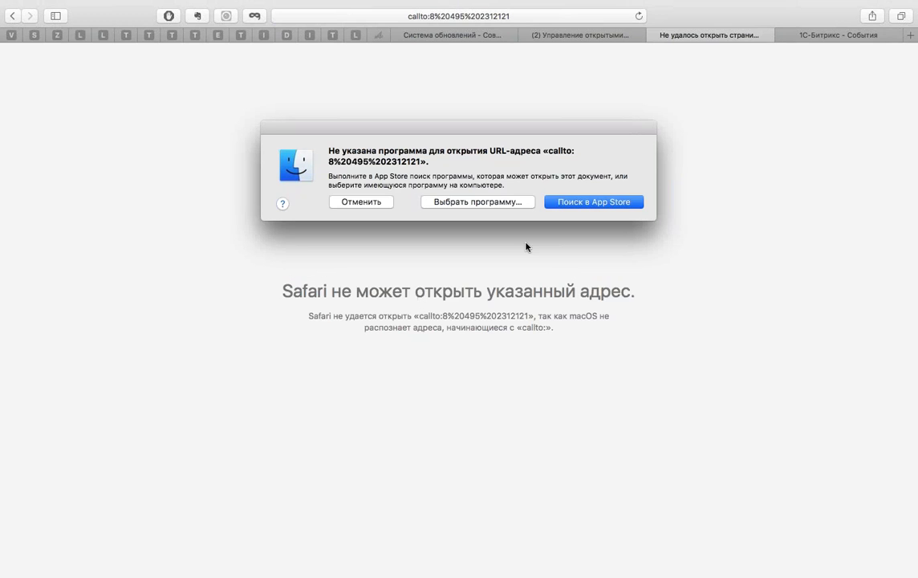
left_click(366, 205)
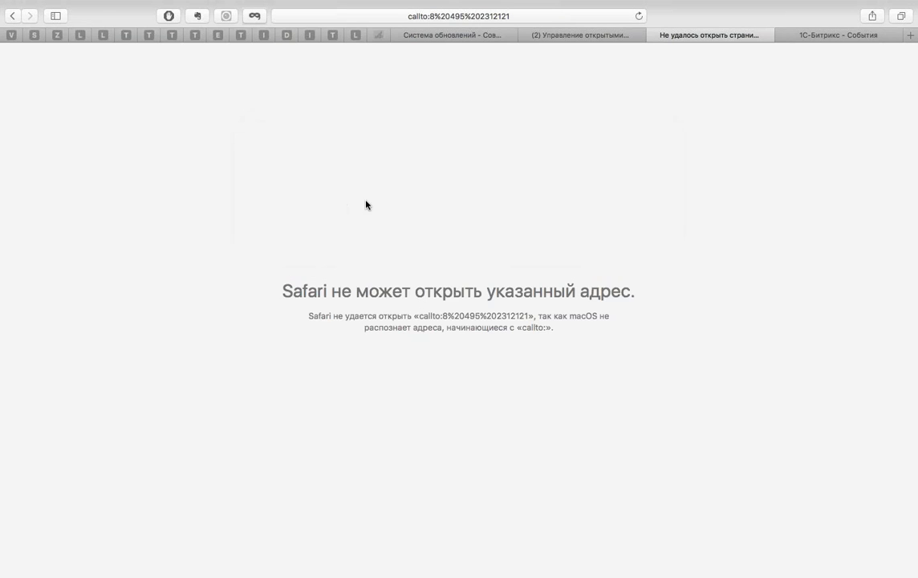
left_click(13, 16)
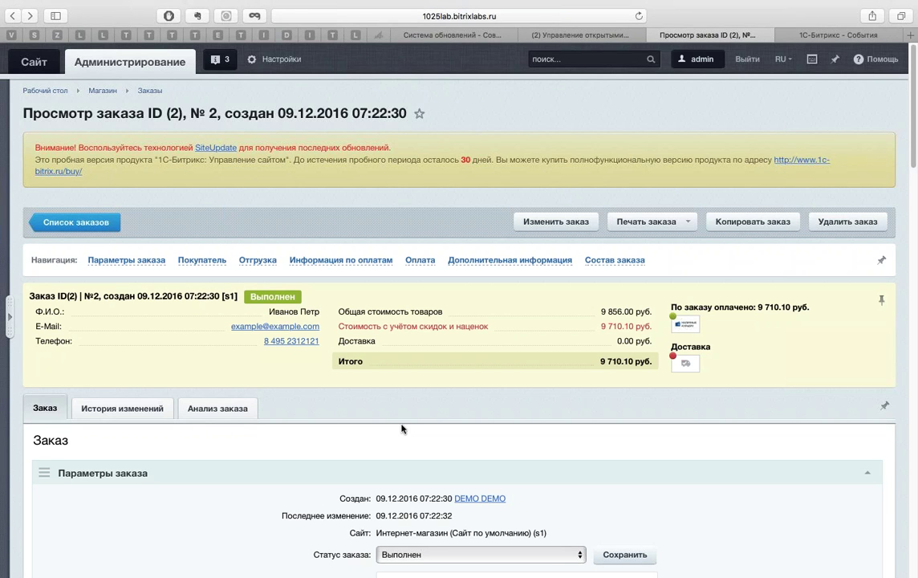
scroll(450, 361, "down", 3)
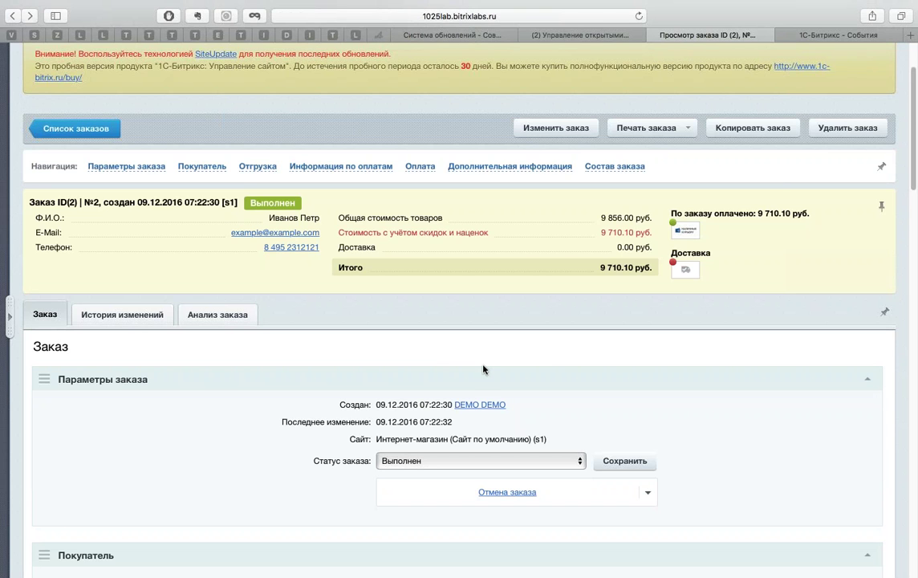
scroll(484, 370, "up", 3)
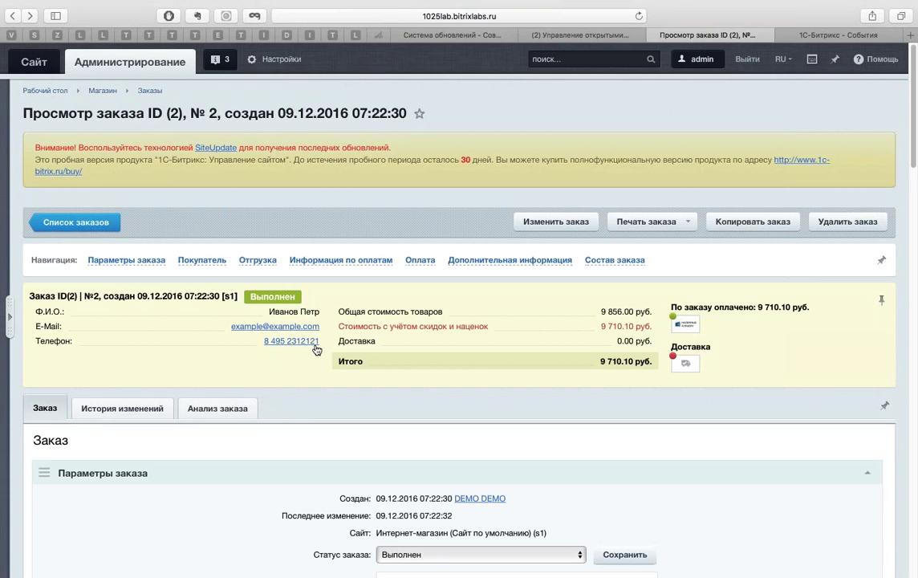
Step: Open the order for editing and change the size of the purple Штаны Цветочная Поляна item to M
left_click(555, 221)
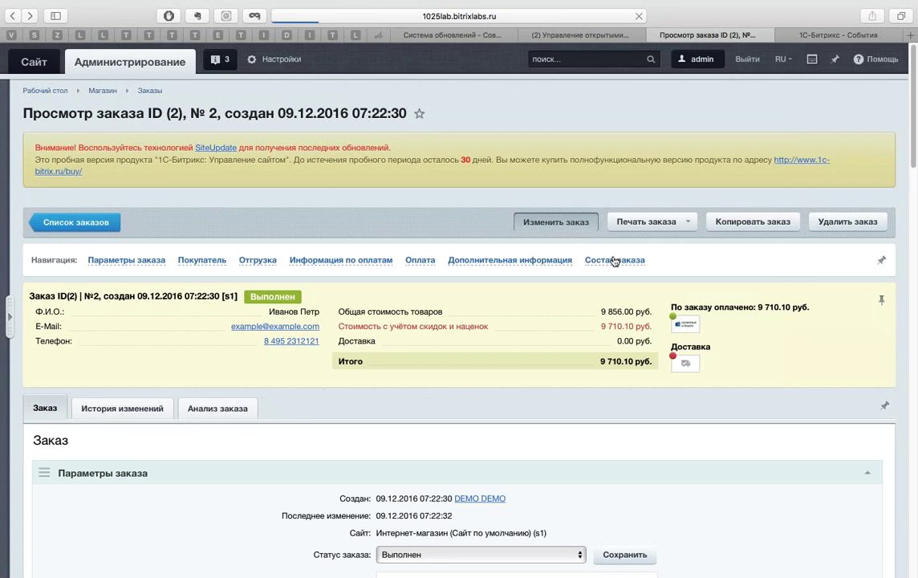
scroll(602, 302, "down", 5)
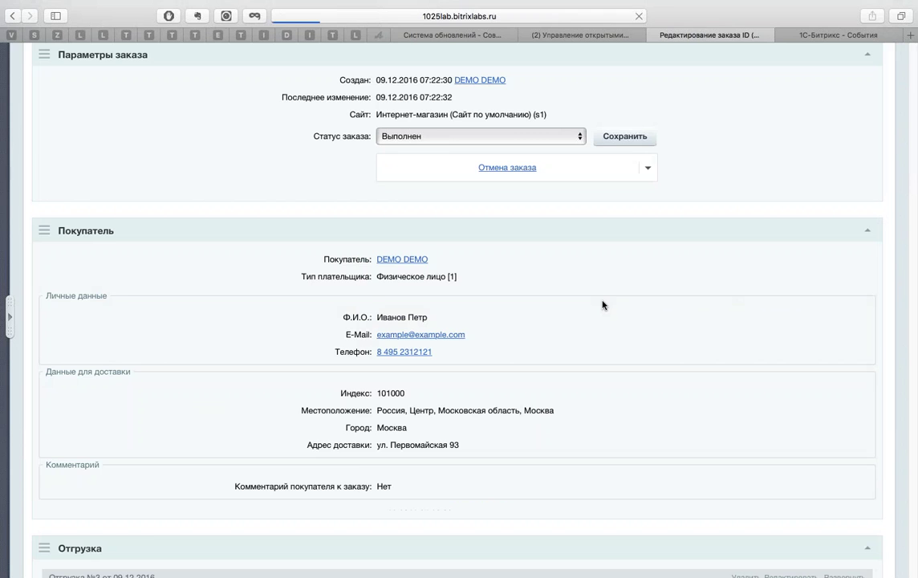
scroll(602, 302, "down", 15)
scroll(467, 301, "up", 10)
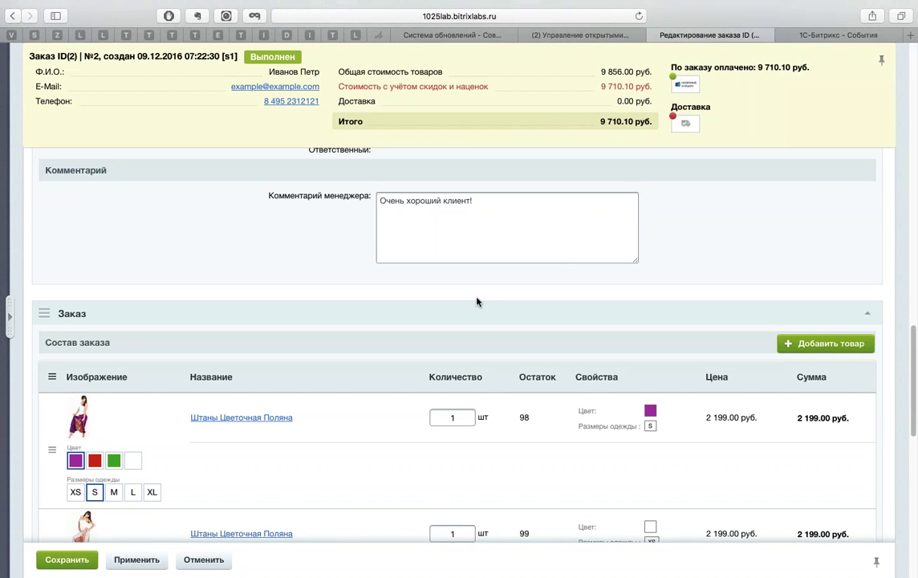
scroll(476, 301, "down", 1)
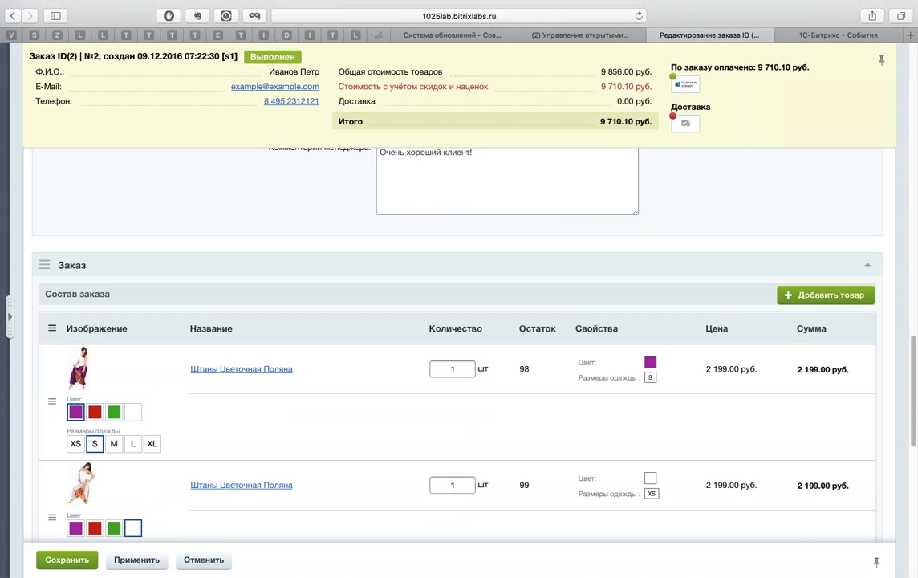
left_click(112, 444)
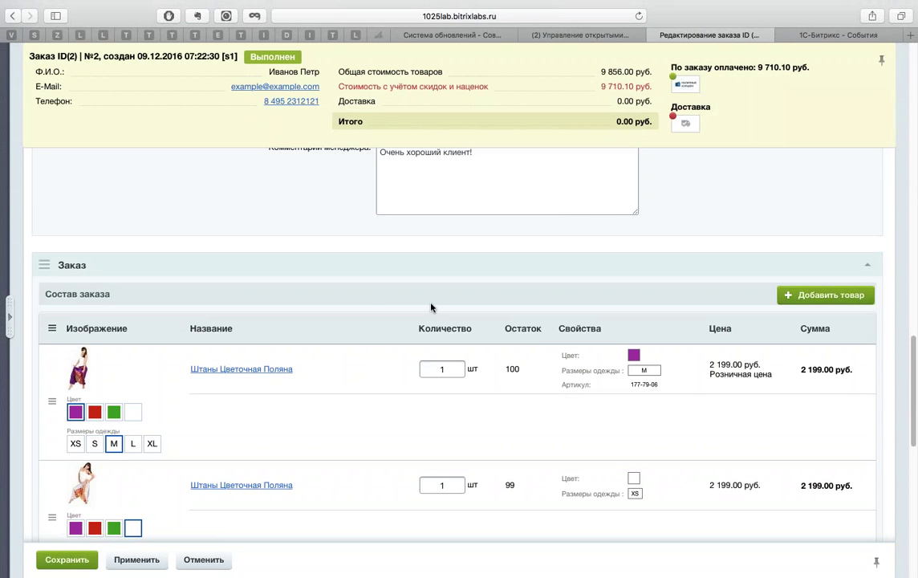
Step: Review the edited order's items, promo code field and cost summary, and save the order
scroll(345, 289, "down", 3)
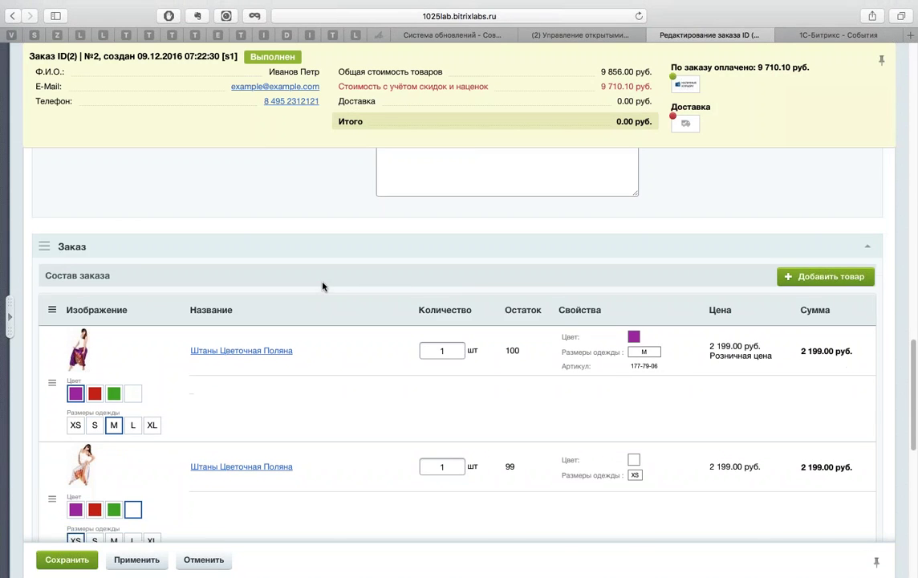
scroll(323, 287, "down", 10)
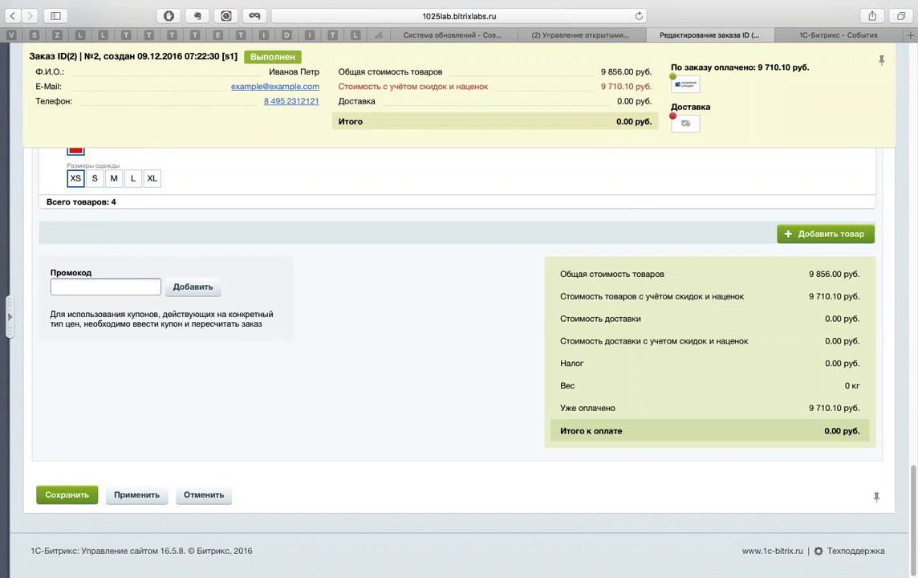
scroll(389, 315, "up", 4)
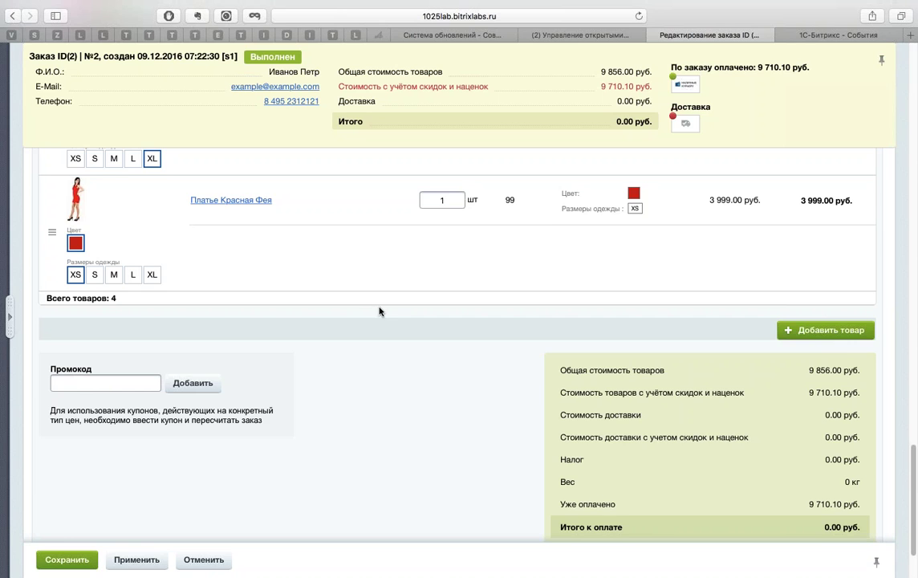
scroll(373, 319, "up", 5)
scroll(377, 323, "down", 5)
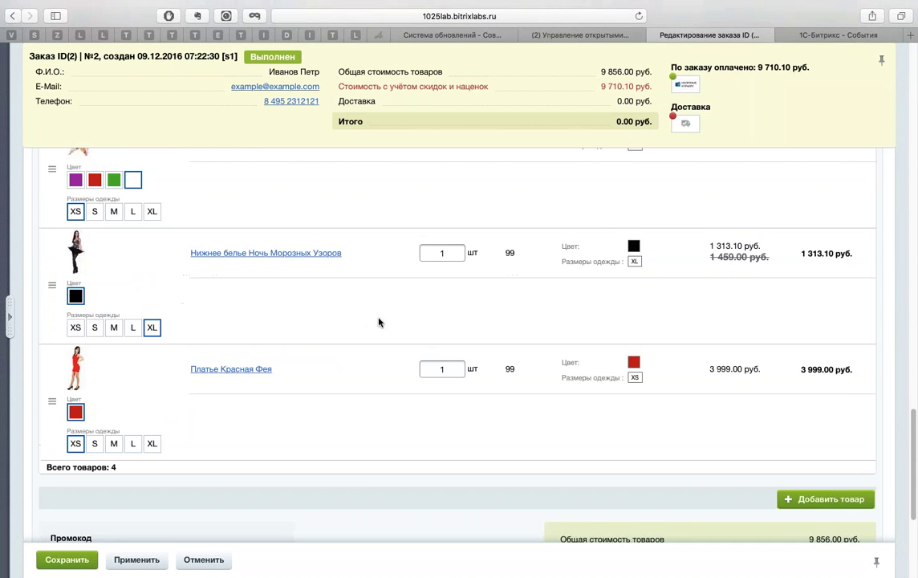
left_click(66, 495)
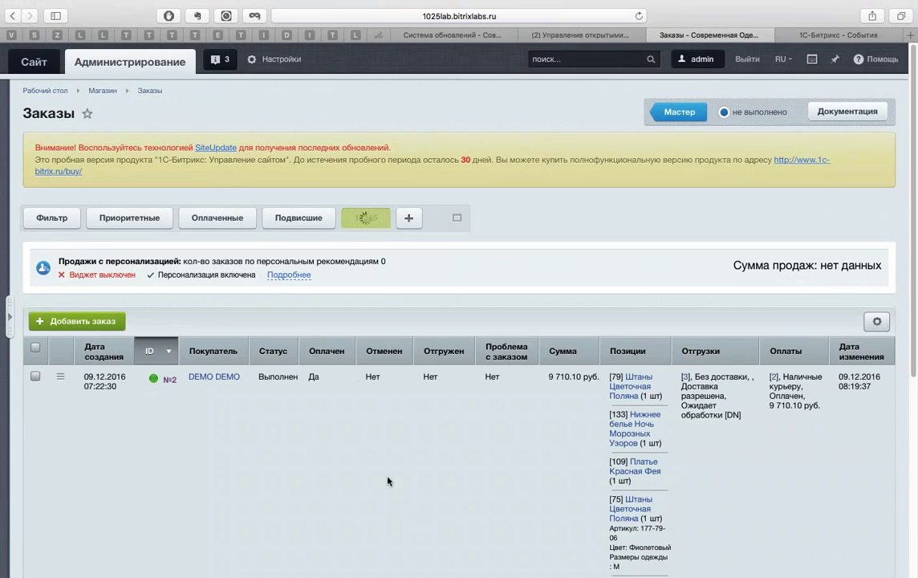
Step: Reopen the saved order from the order list, view its Счет-фактура print form, and return to the order
scroll(434, 400, "down", 4)
left_click(168, 147)
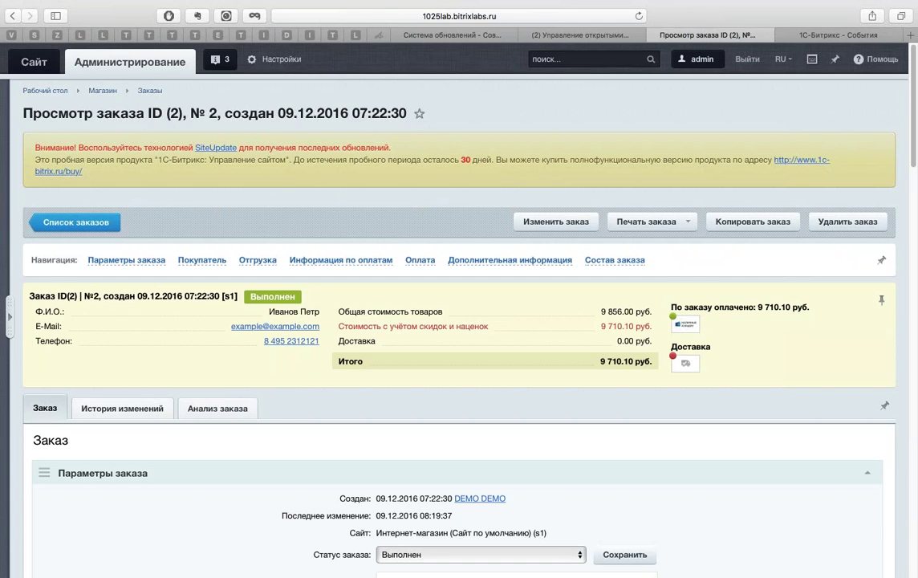
left_click(676, 223)
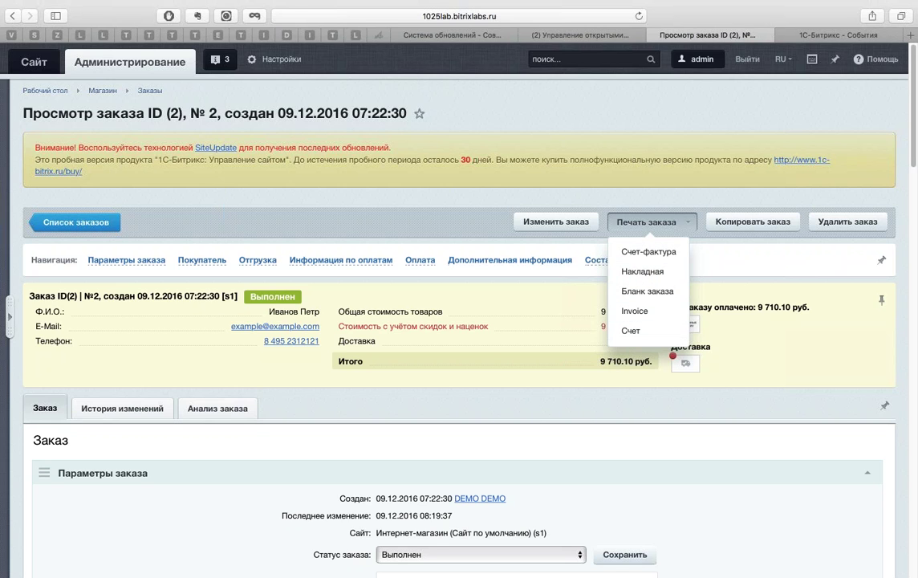
left_click(671, 223)
left_click(650, 252)
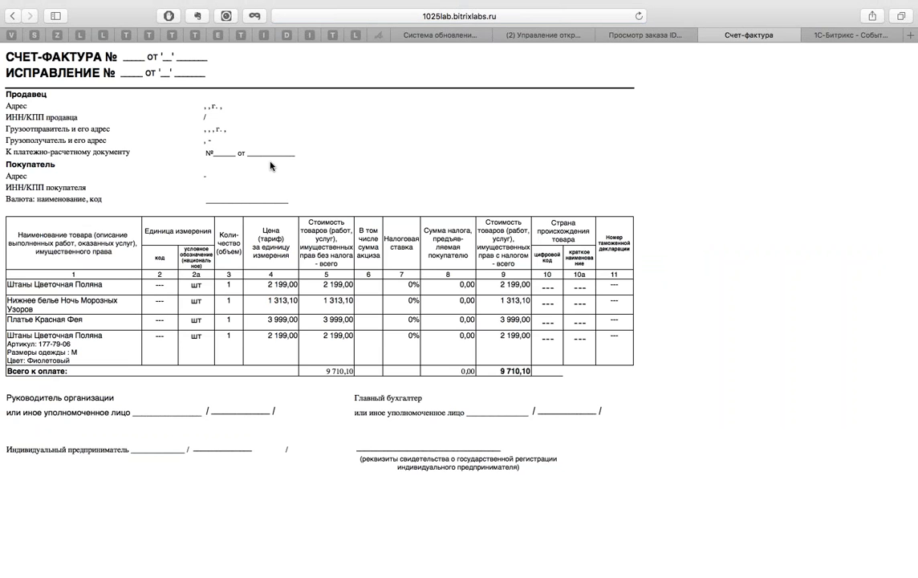
left_click(13, 16)
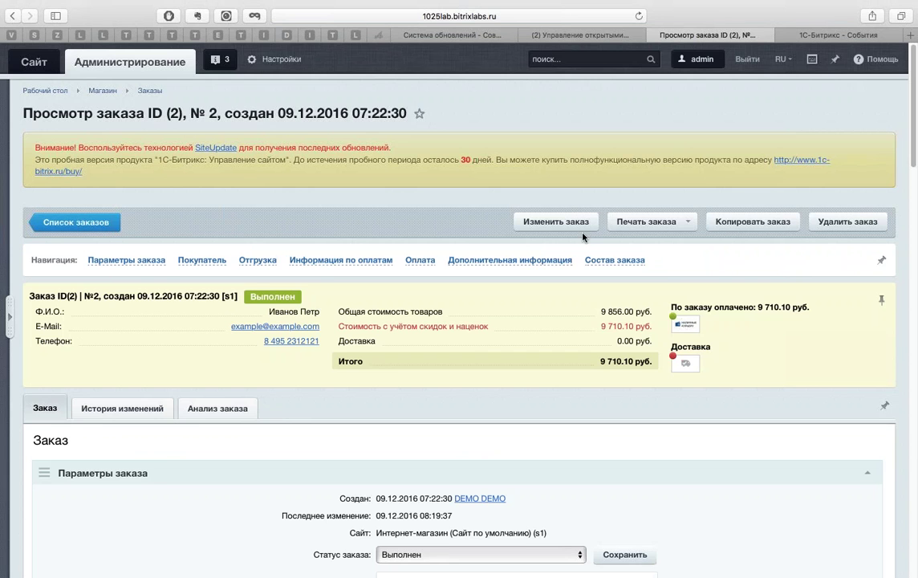
Step: Examine both pages of the order's change history, including the operations on items, shipment, payment and status, and return to the first page
scroll(451, 230, "down", 5)
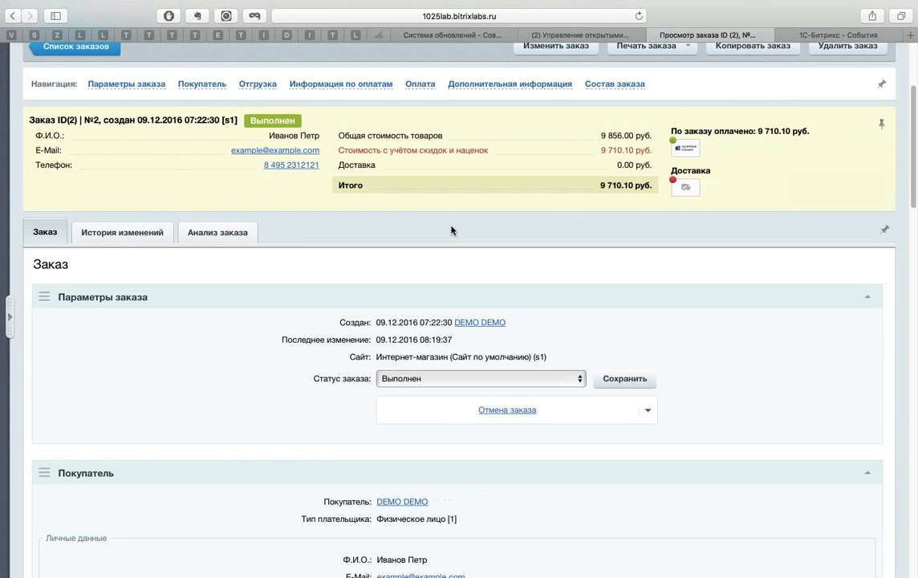
left_click(156, 235)
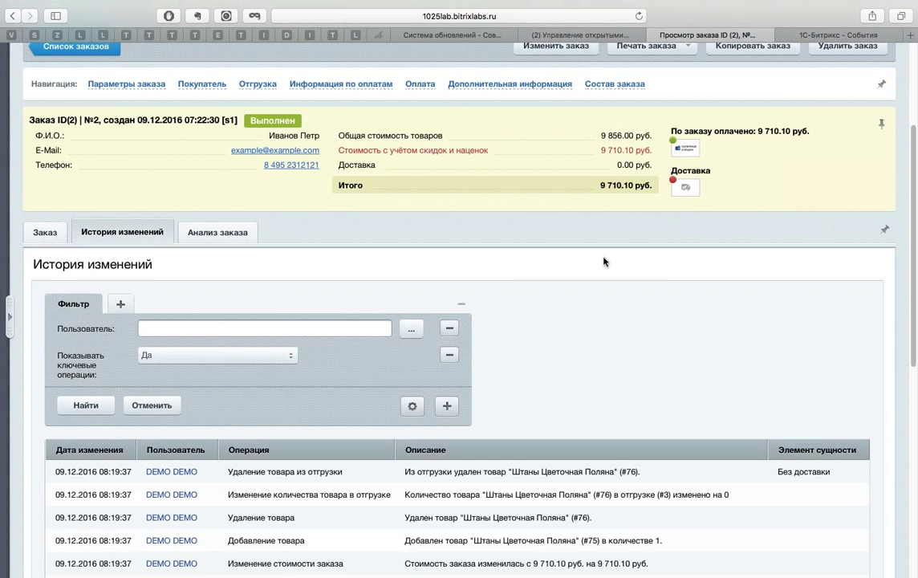
scroll(604, 262, "down", 2)
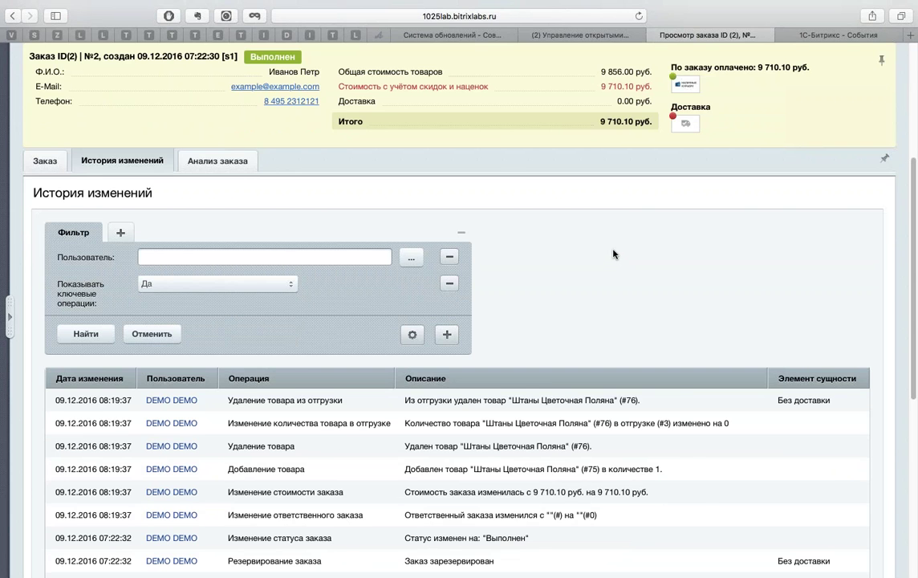
scroll(614, 254, "down", 10)
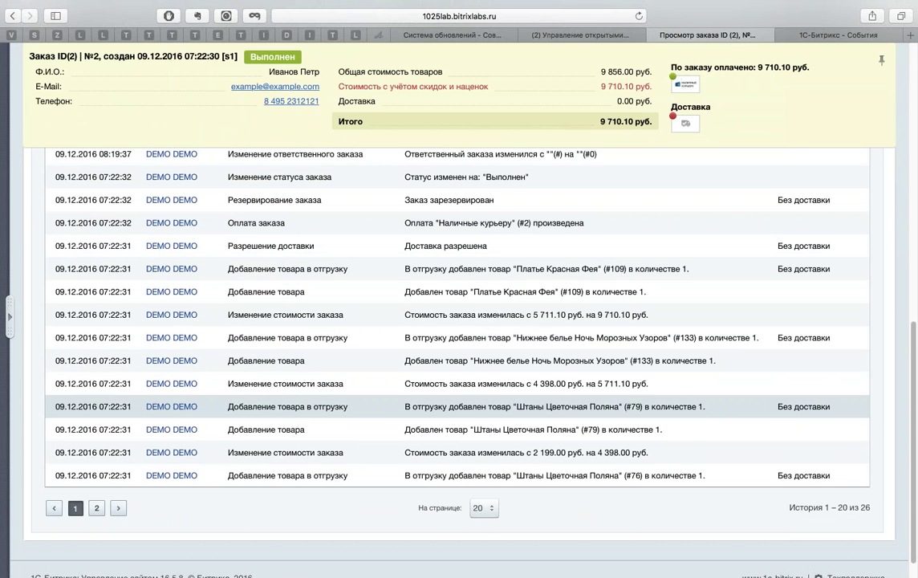
scroll(549, 369, "up", 3)
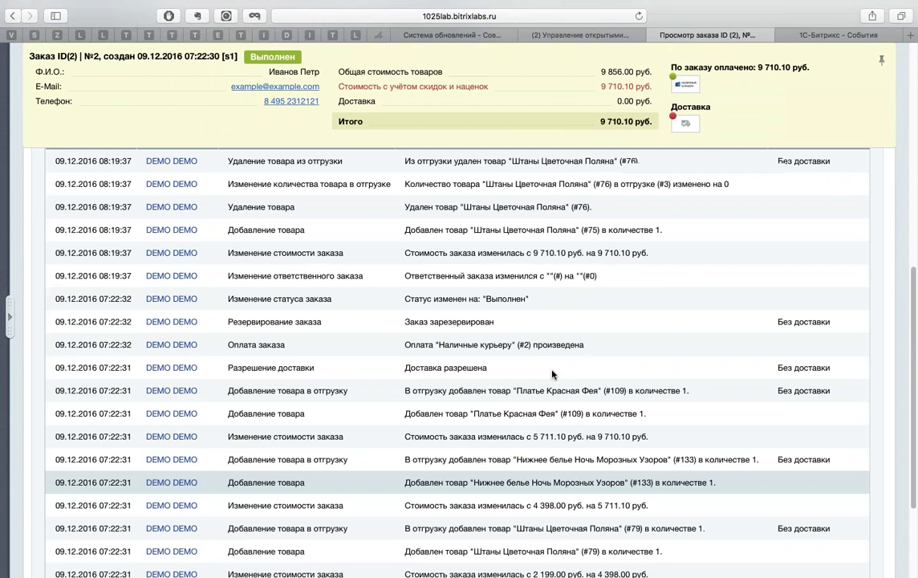
scroll(550, 373, "up", 3)
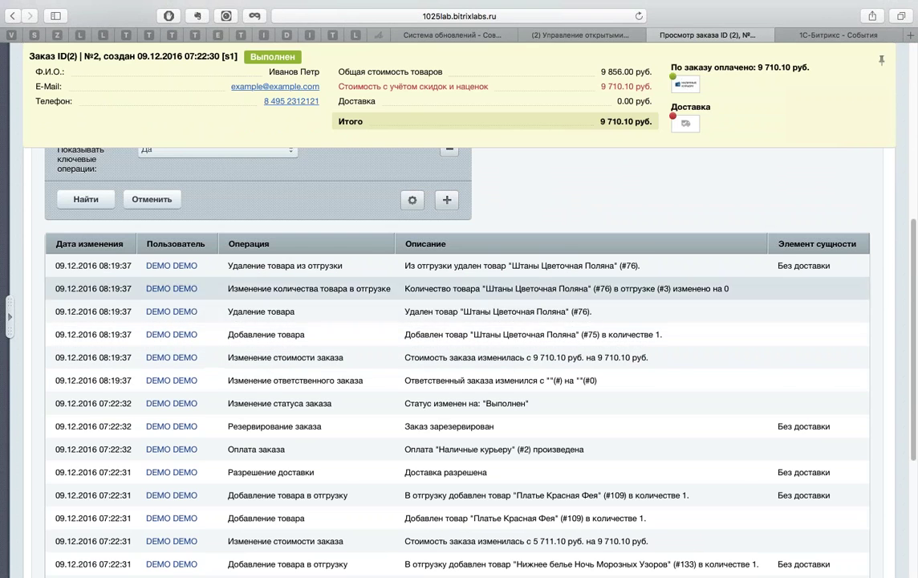
scroll(392, 324, "down", 3)
scroll(391, 323, "up", 3)
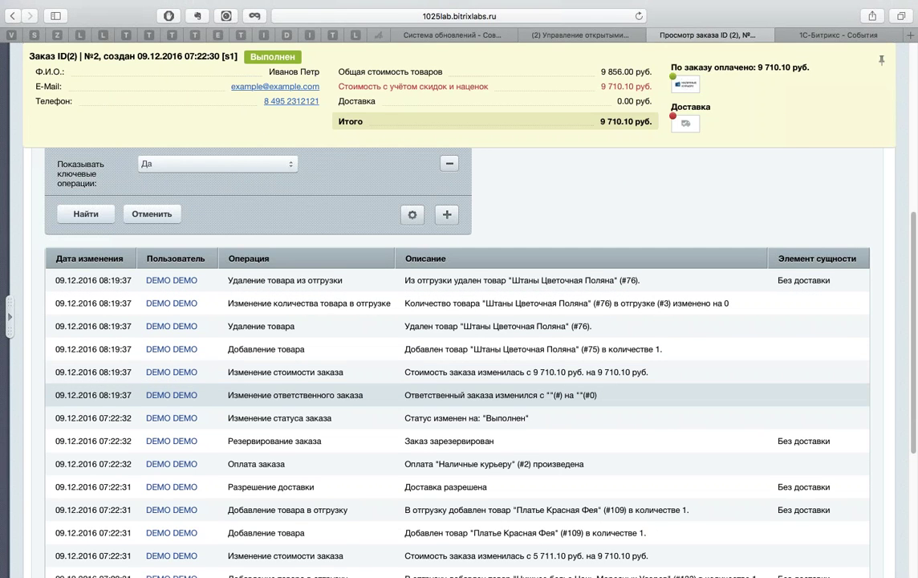
scroll(265, 353, "down", 5)
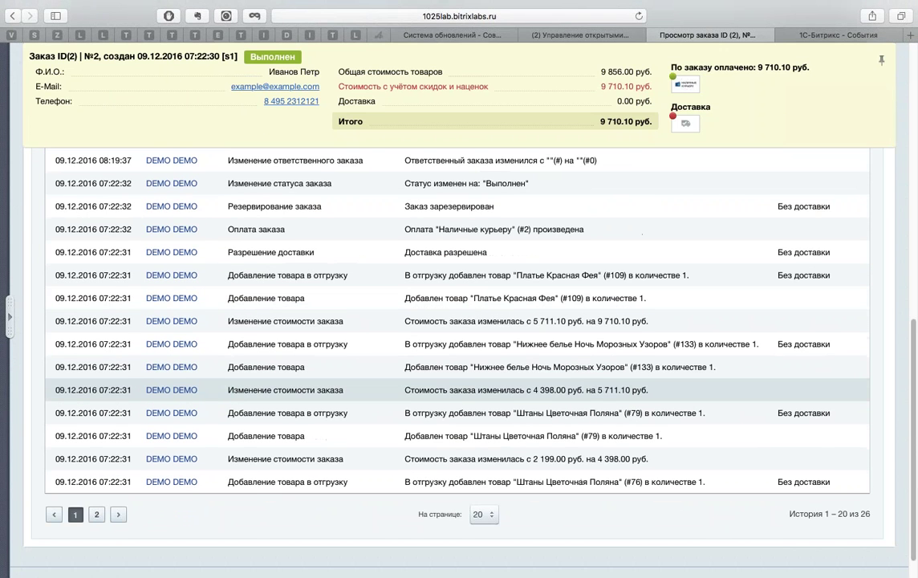
scroll(458, 321, "up", 5)
scroll(458, 321, "down", 6)
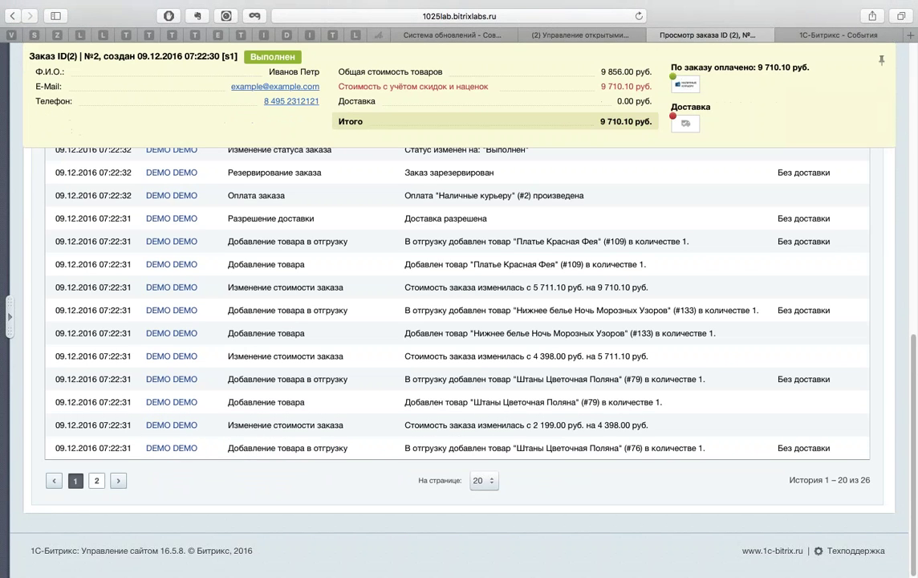
left_click(96, 480)
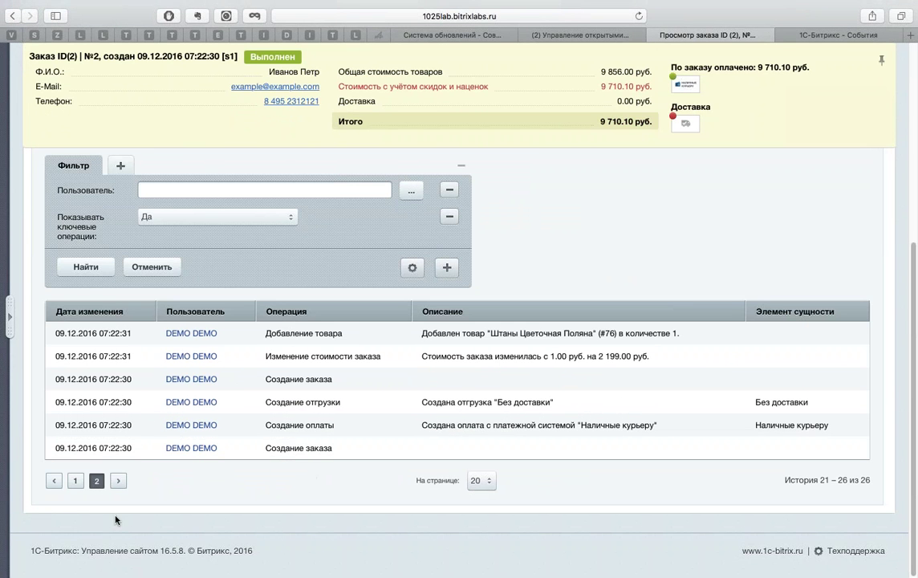
left_click(74, 480)
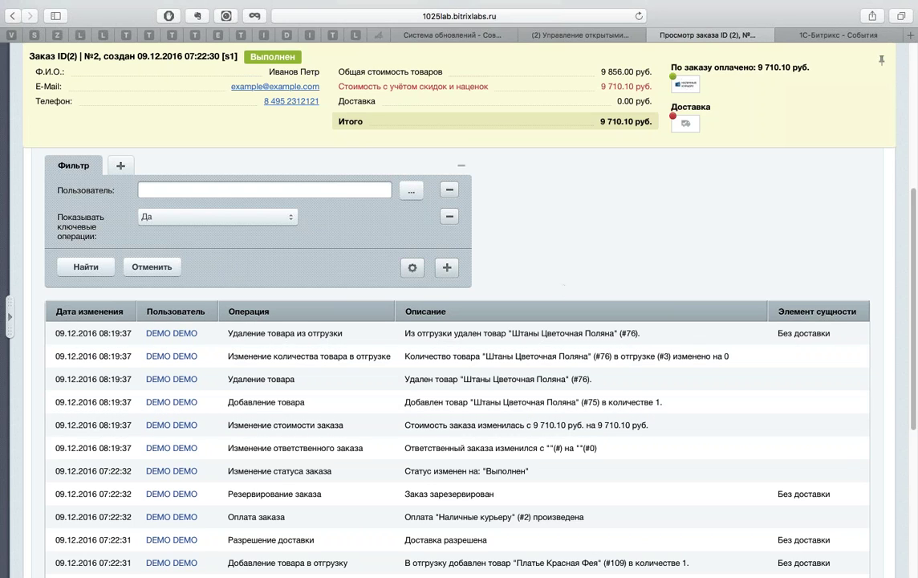
Step: Examine the order analysis, covering planned, shipped and remaining quantities per item and the linked shipment and payment documents
scroll(604, 339, "up", 5)
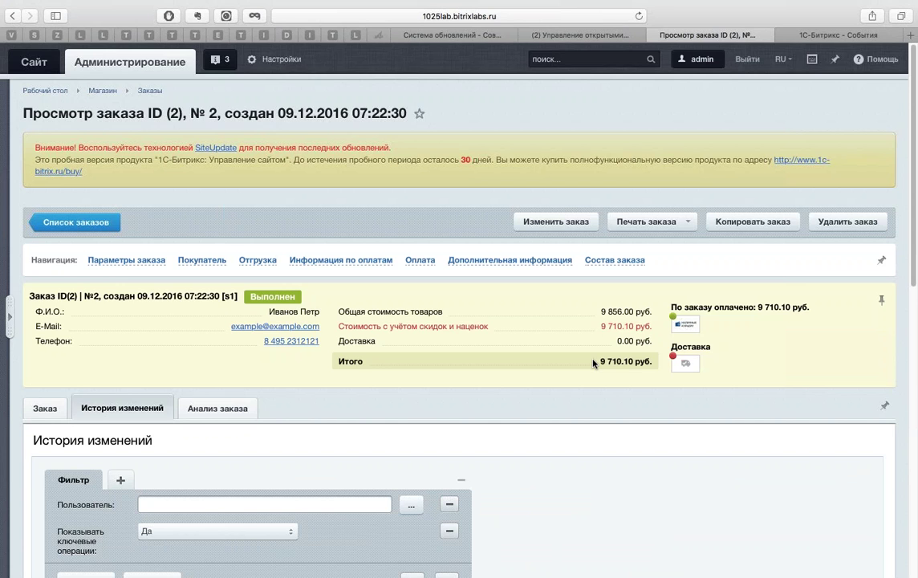
scroll(593, 363, "down", 5)
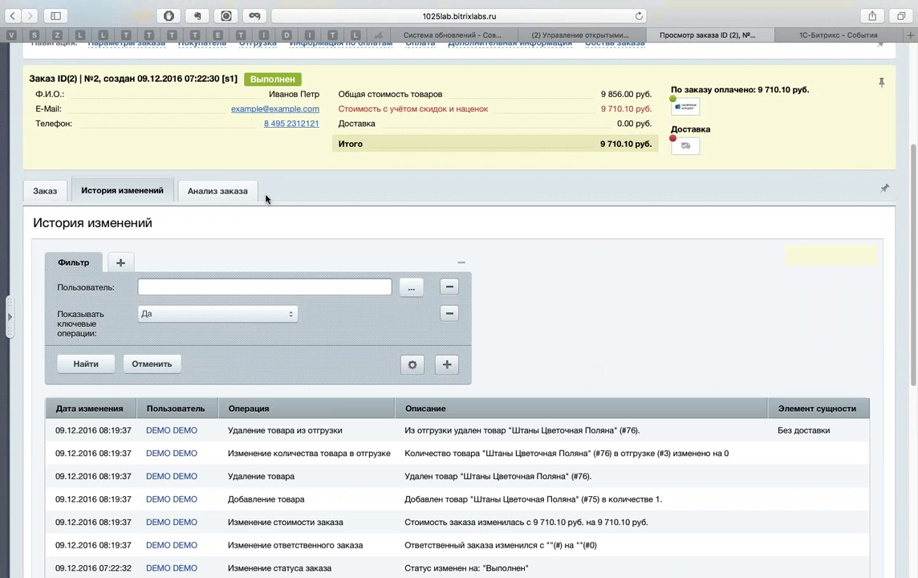
left_click(218, 190)
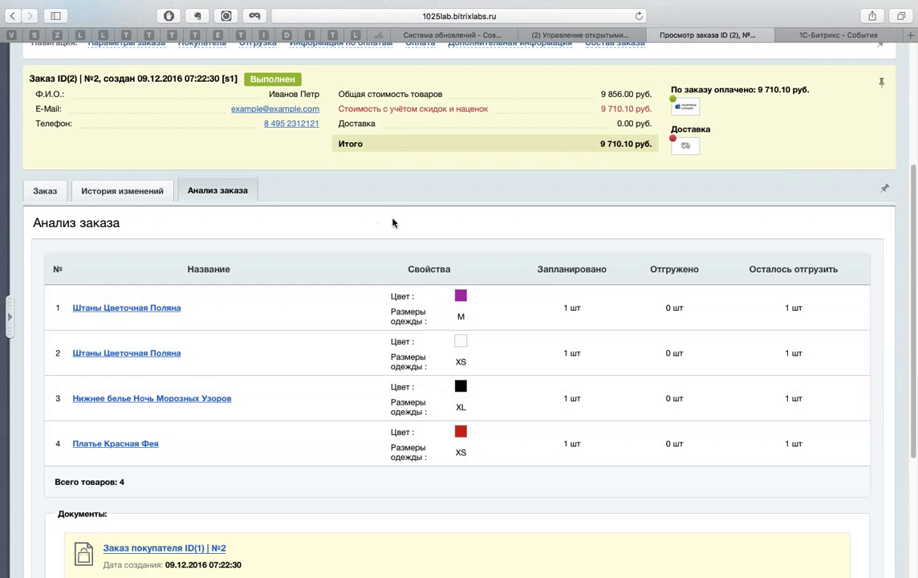
scroll(305, 284, "down", 2)
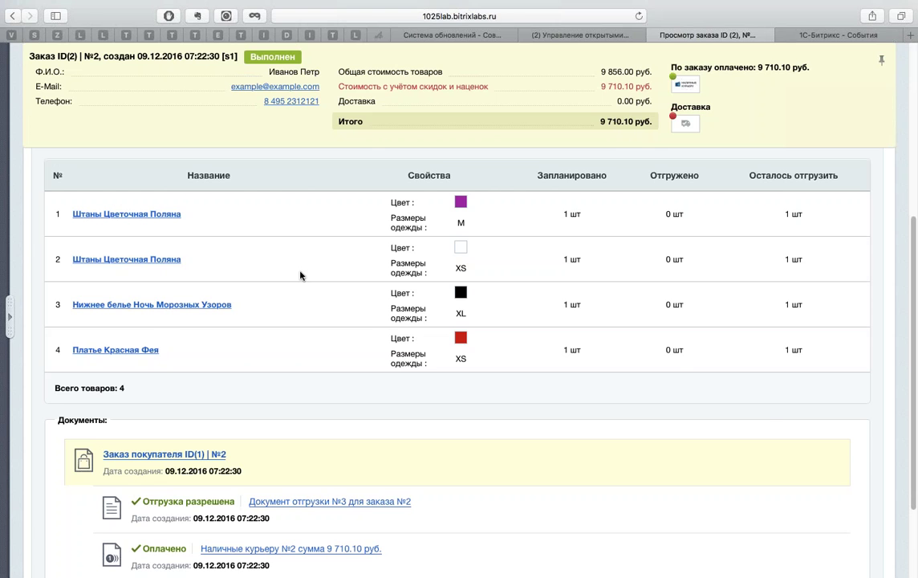
scroll(285, 273, "up", 2)
scroll(297, 294, "down", 5)
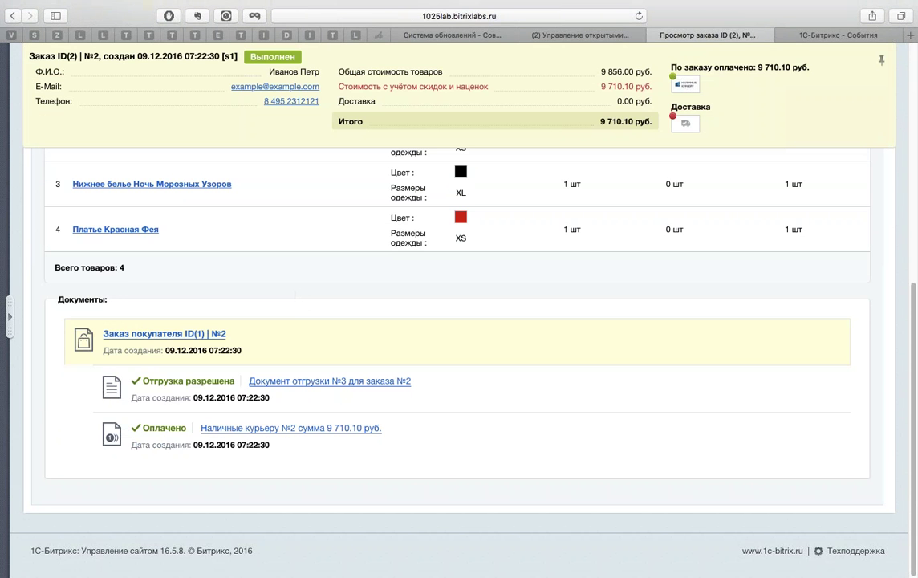
scroll(469, 419, "up", 9)
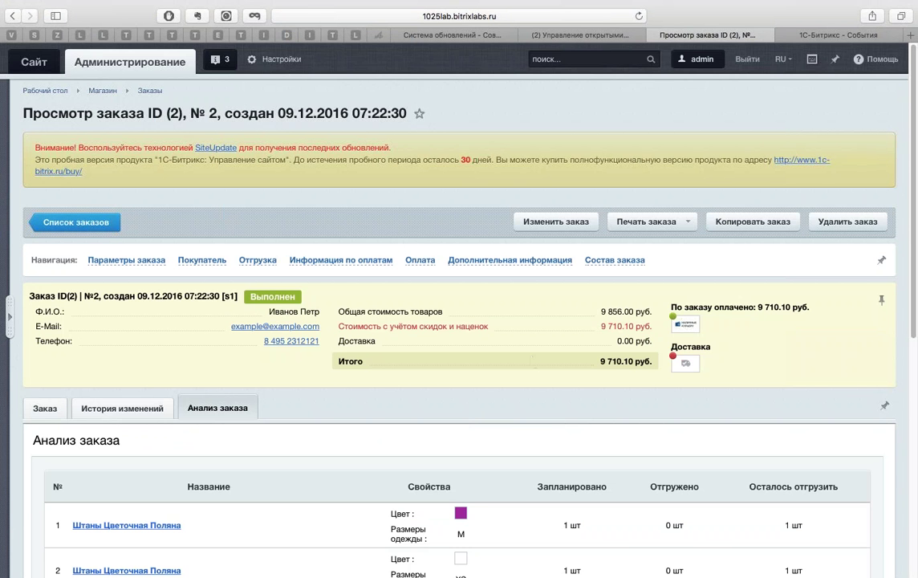
Step: Return to the order list and go back to the store wizard's task overview
left_click(79, 227)
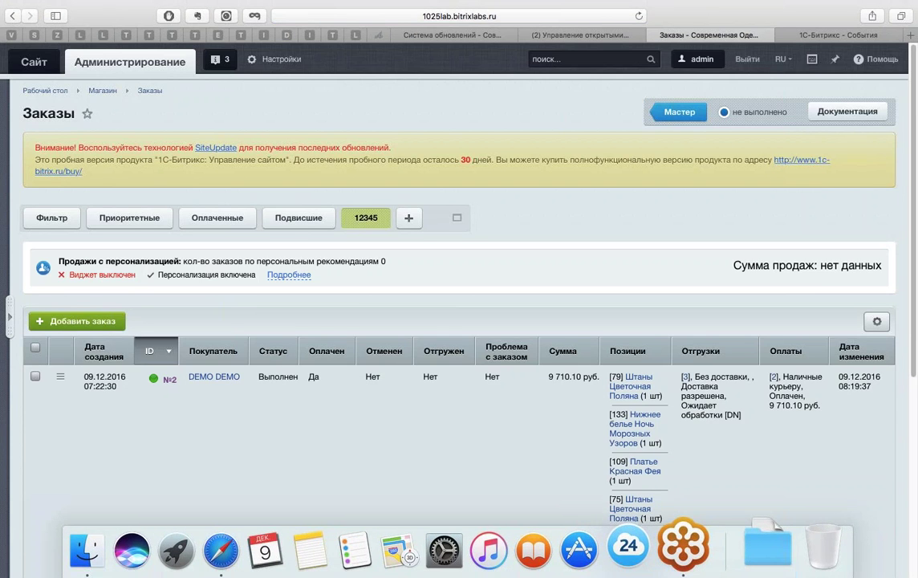
left_click(690, 558)
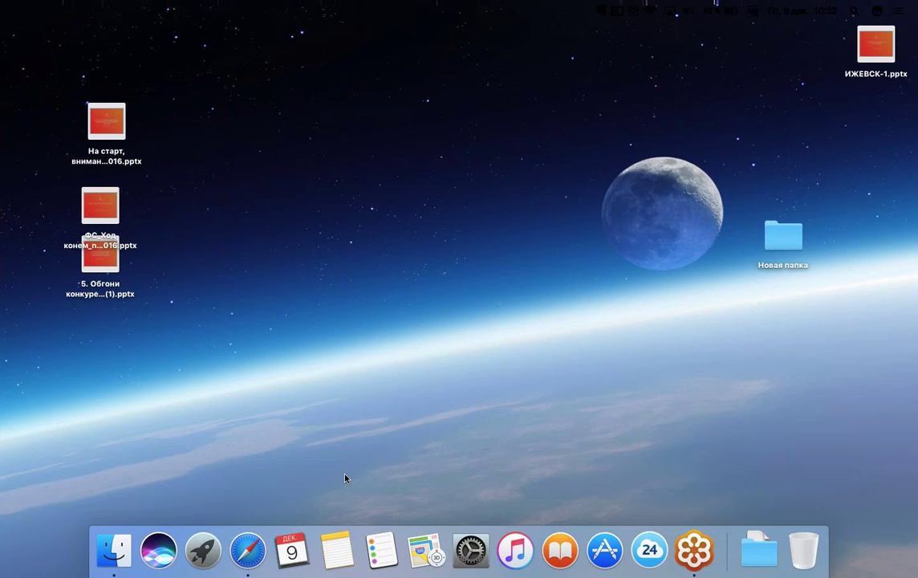
left_click(244, 549)
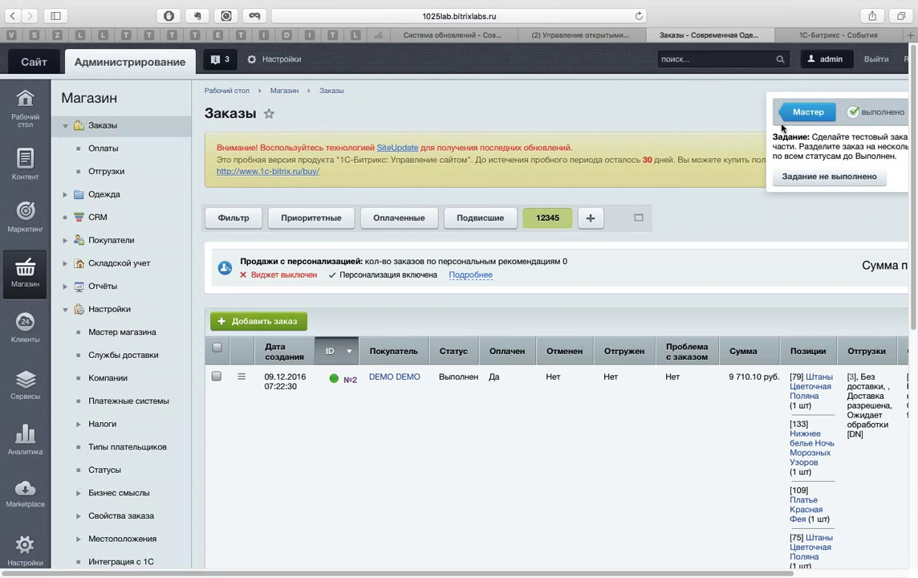
left_click(795, 112)
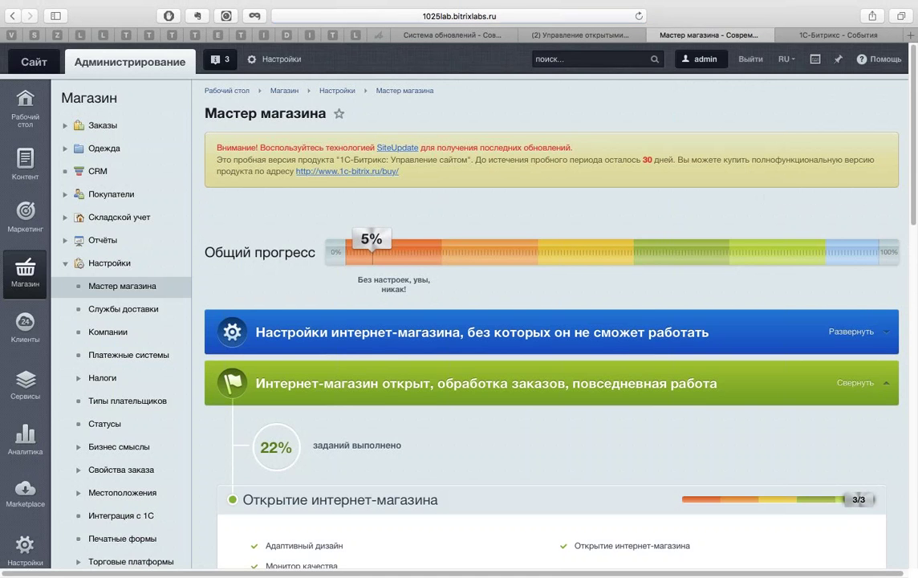
Step: Collapse the navigation menu and open the wizard's Ваши покупатели task
left_click(190, 328)
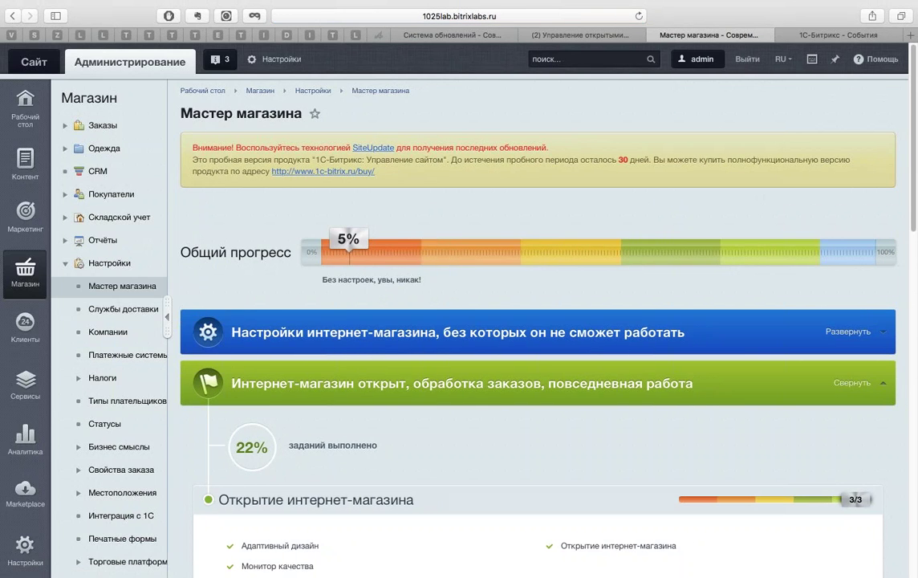
scroll(492, 302, "down", 5)
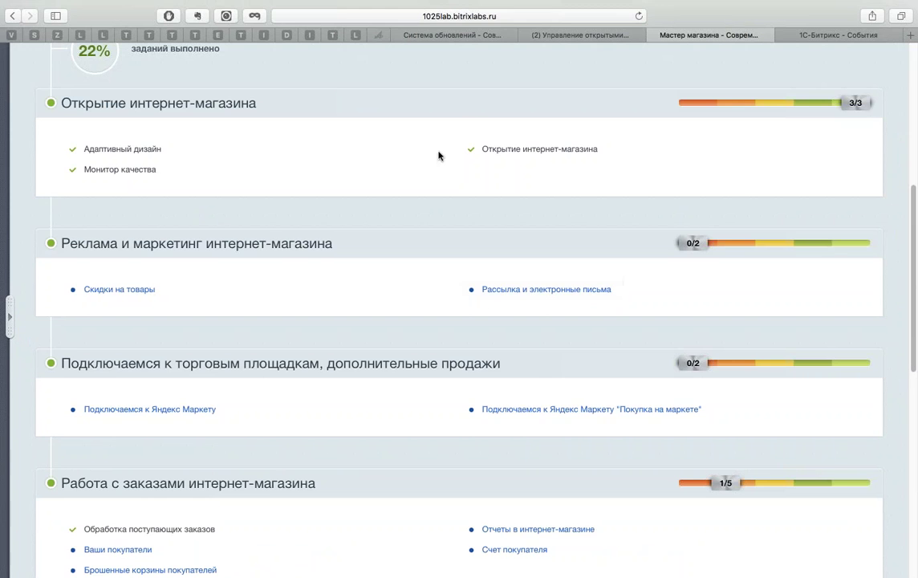
scroll(451, 178, "down", 3)
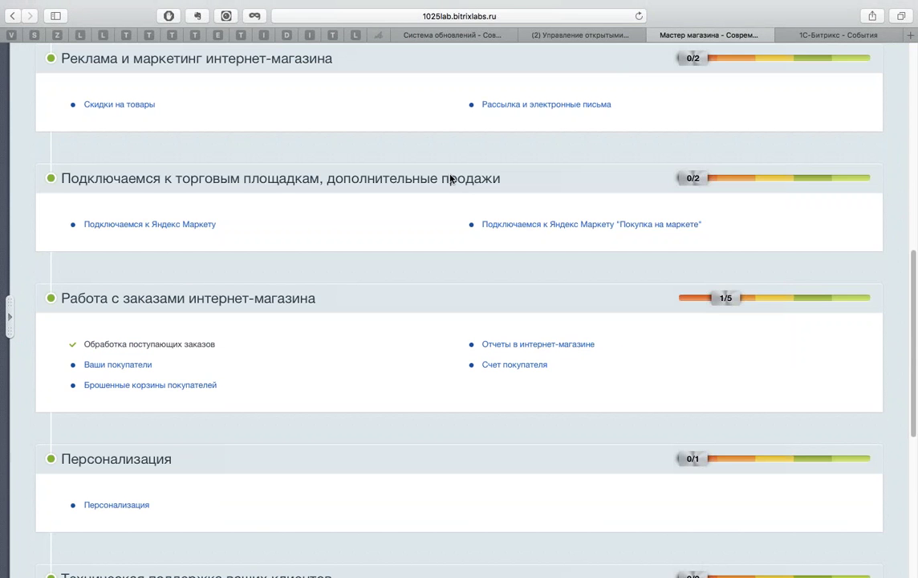
right_click(124, 365)
left_click(155, 366)
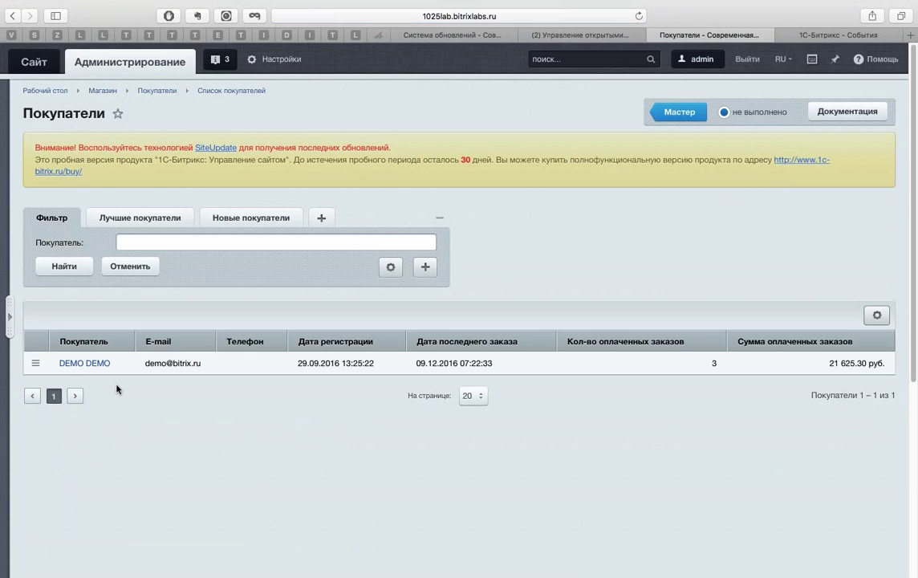
Step: Examine the listed buyer's registration profile and the general user list, and return to the buyers list
left_click(85, 363)
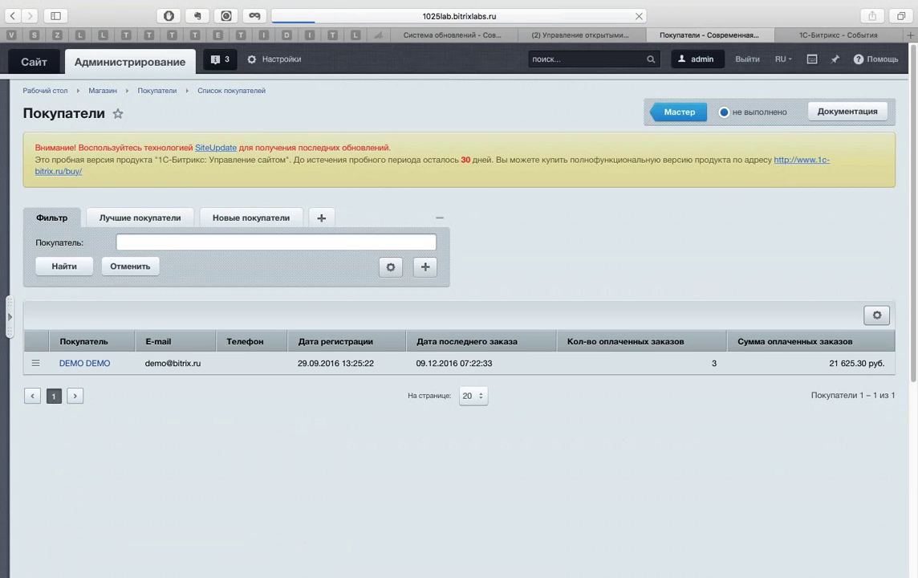
scroll(225, 313, "down", 5)
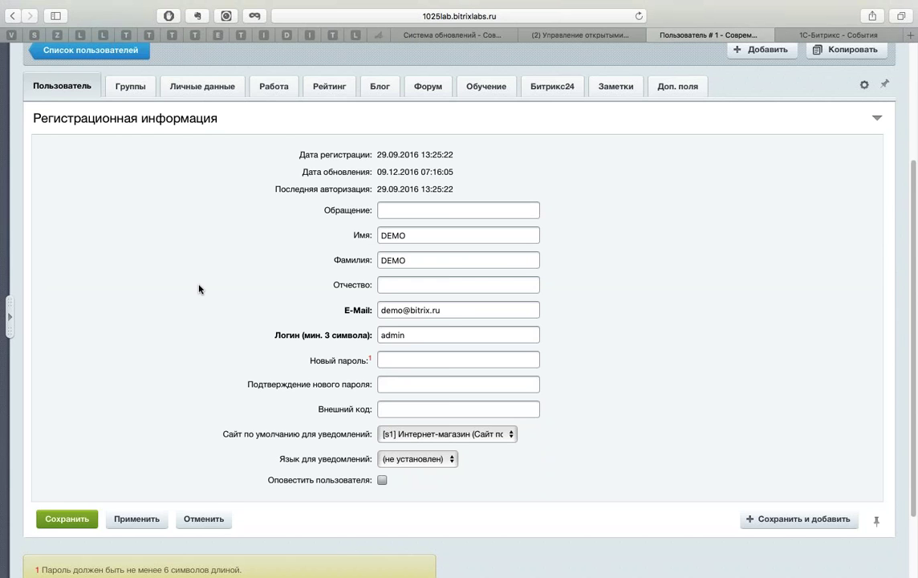
left_click(110, 51)
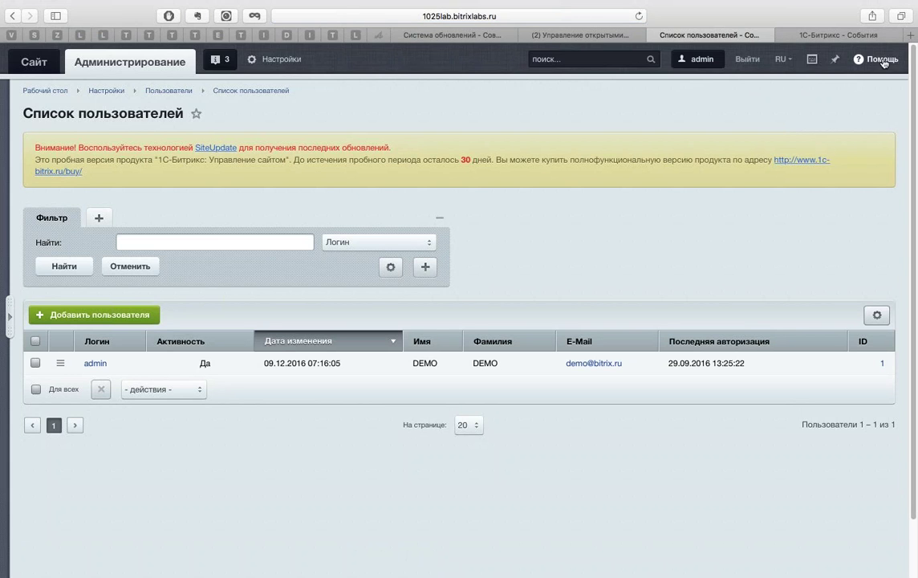
left_click(16, 16)
left_click(10, 15)
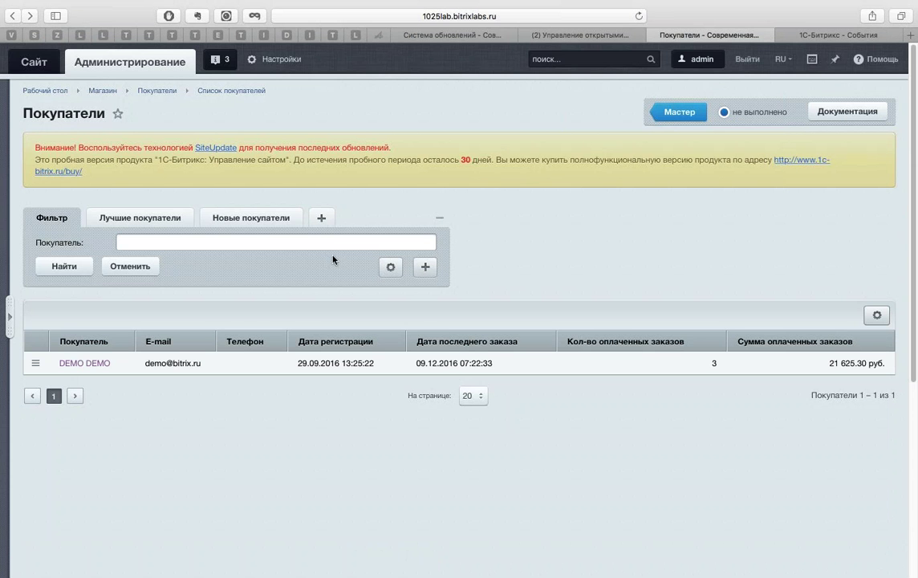
Step: Review the Лучшие покупатели and Новые покупатели filters, and complete the Ваши покупатели task by returning to the wizard with it marked done
left_click(149, 213)
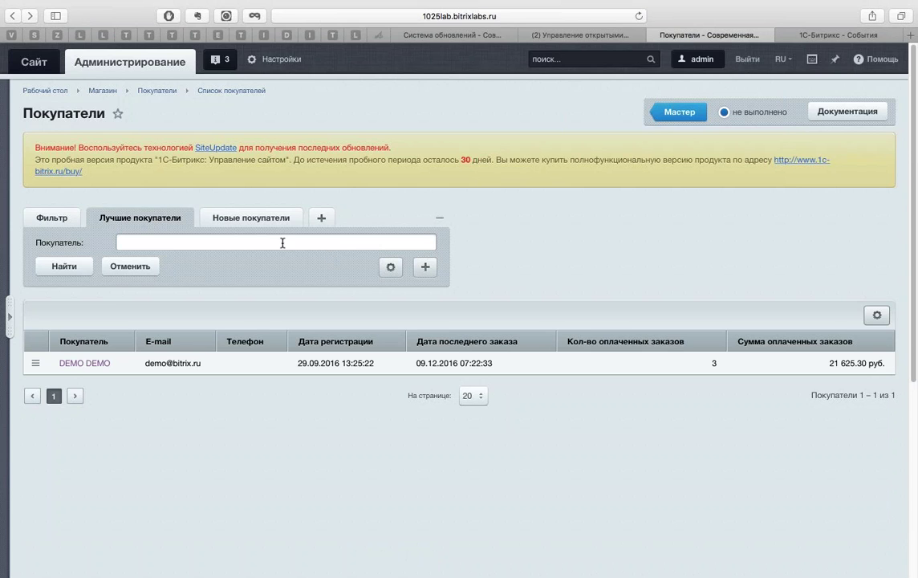
left_click(240, 215)
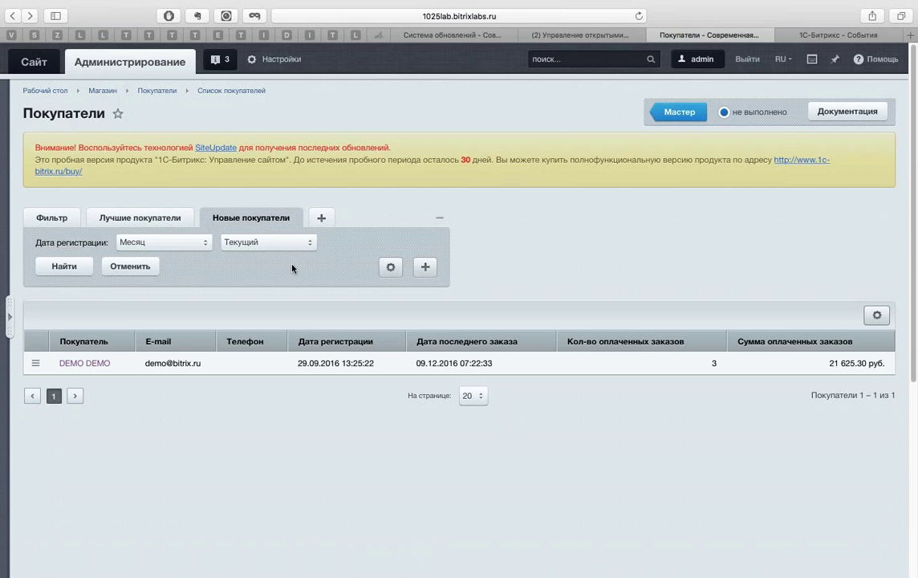
left_click(169, 217)
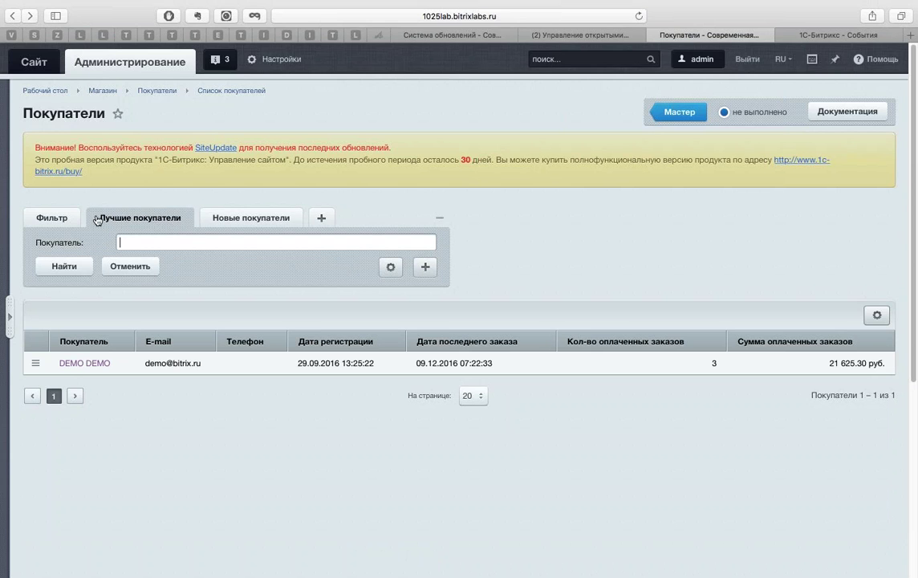
left_click(69, 220)
left_click(107, 220)
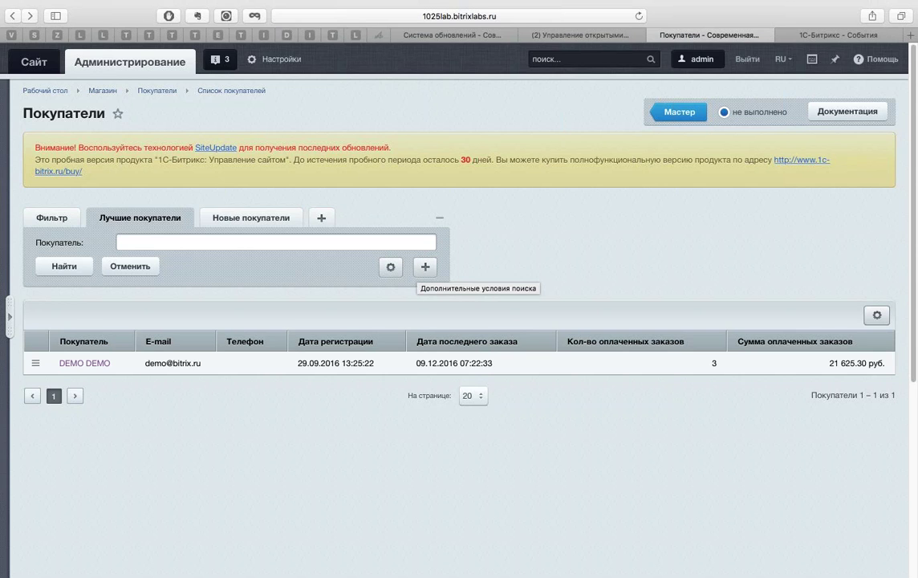
left_click(698, 177)
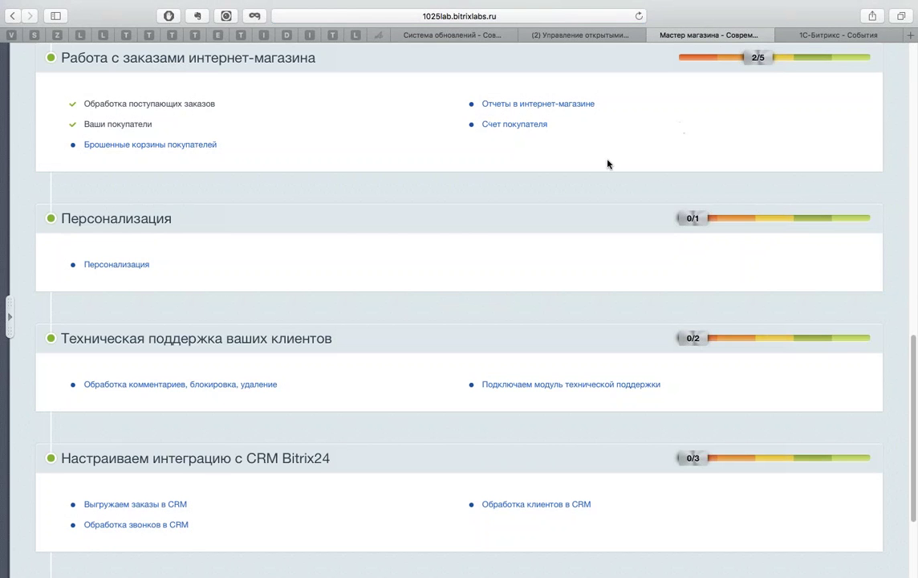
Step: Open the Брошенные корзины покупателей task and review the report's saved filters for the most valuable and largest carts
left_click(194, 145)
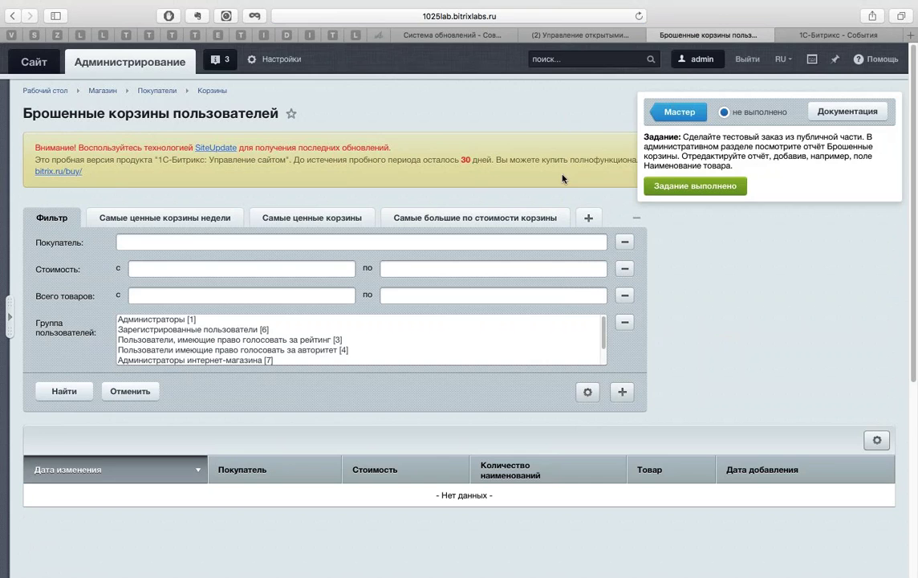
scroll(615, 205, "down", 5)
scroll(872, 296, "up", 5)
left_click(219, 220)
left_click(297, 220)
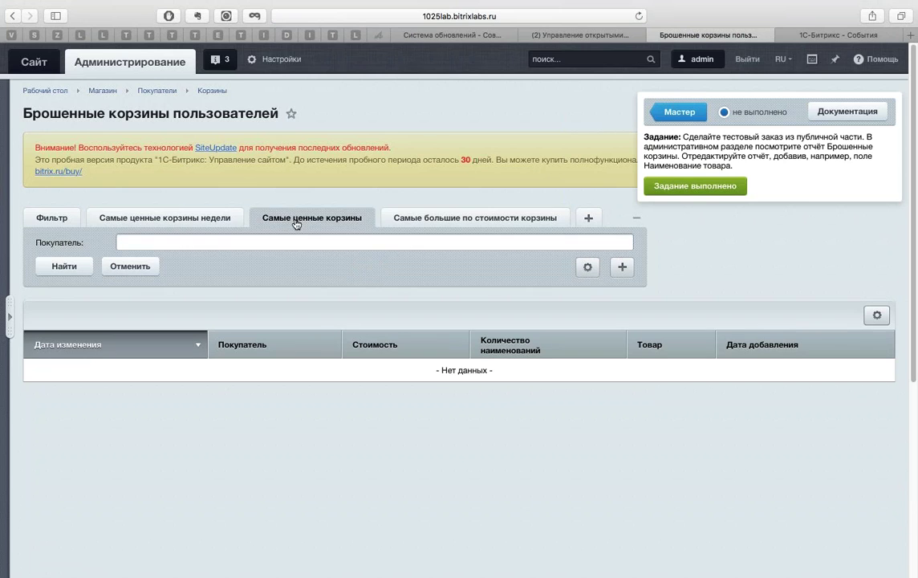
left_click(416, 227)
left_click(60, 217)
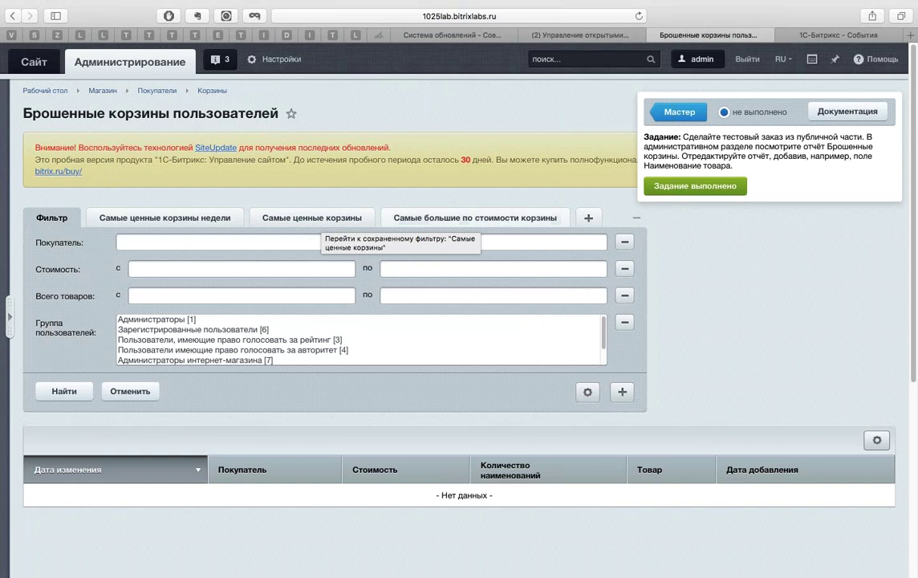
Step: Mark the abandoned carts task as done and return to the wizard's task overview
left_click(719, 186)
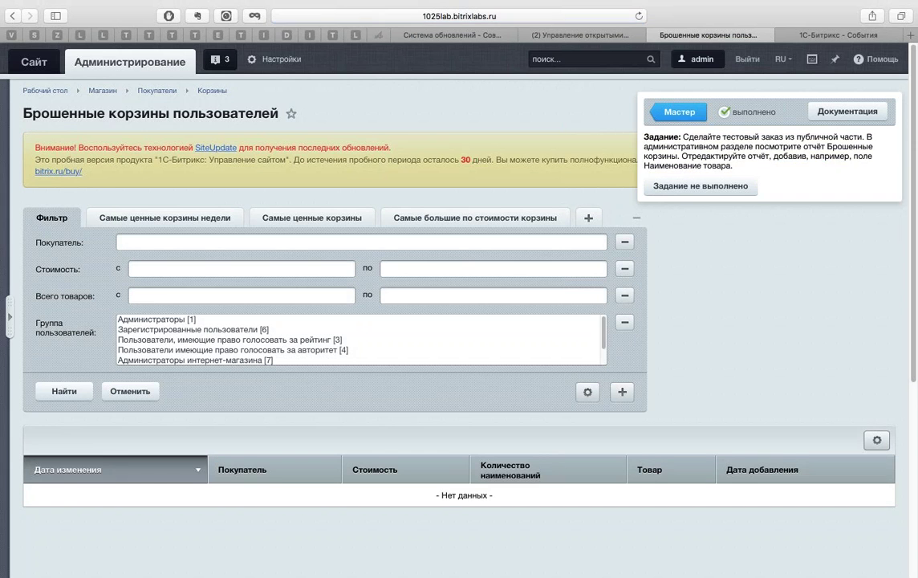
left_click(690, 116)
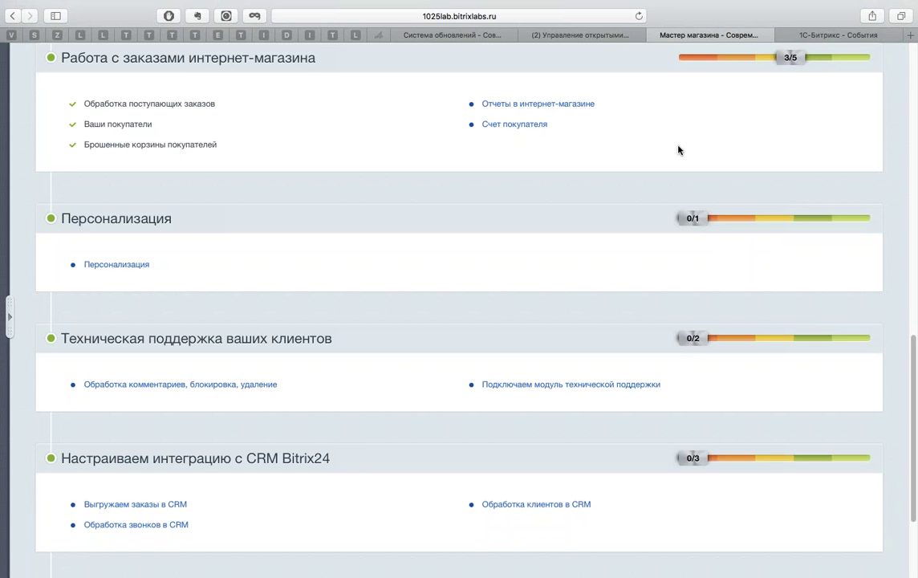
scroll(678, 149, "down", 3)
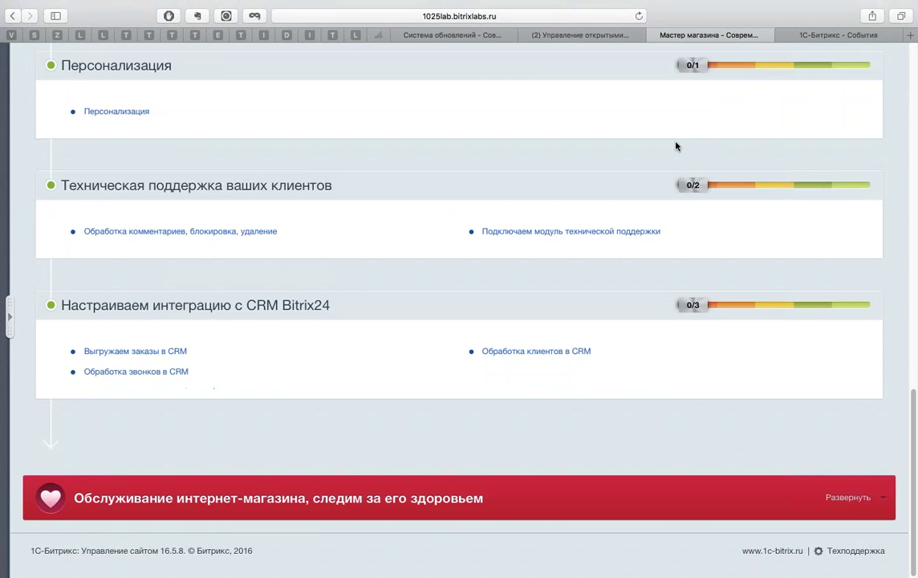
scroll(676, 147, "up", 6)
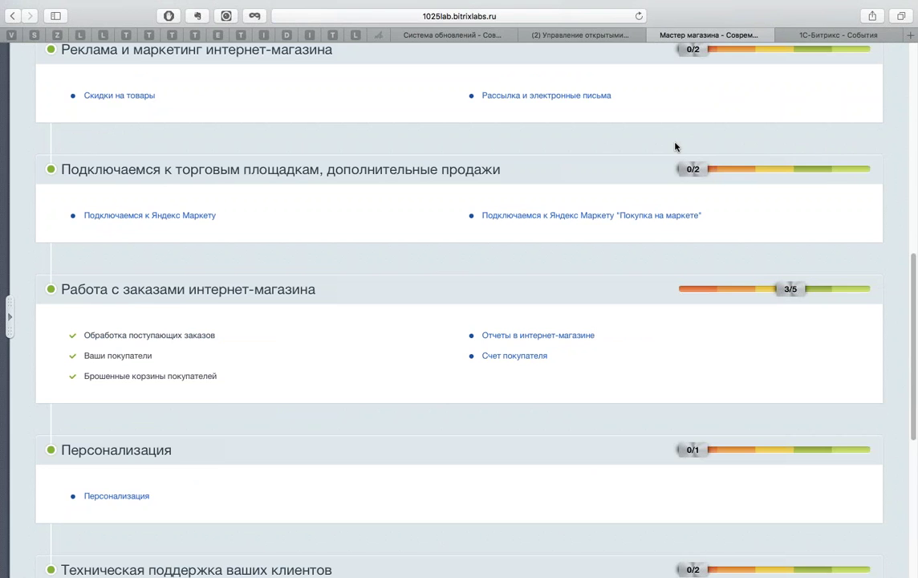
Step: Try to open the store reports from the wizard and the report list on the bx-im.ru site, and return to the wizard
left_click(563, 337)
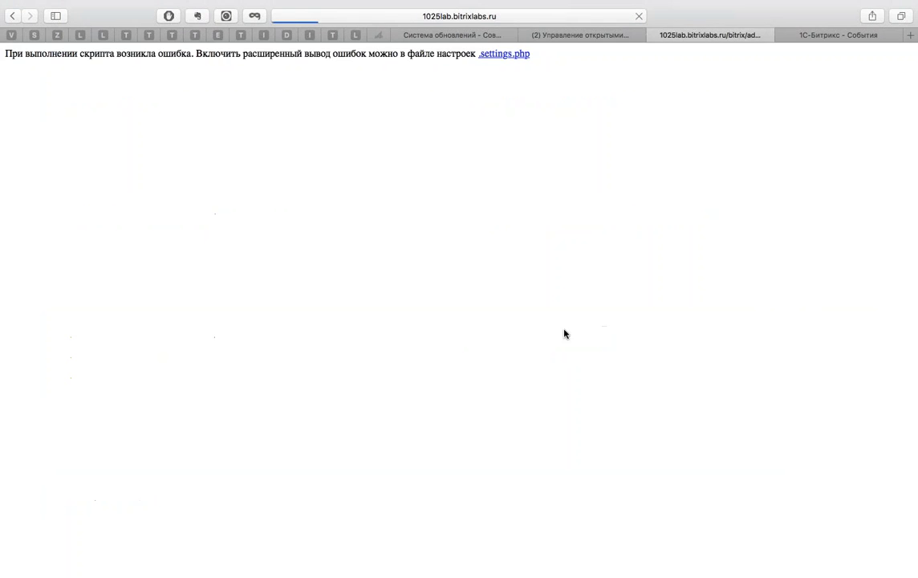
left_click(12, 18)
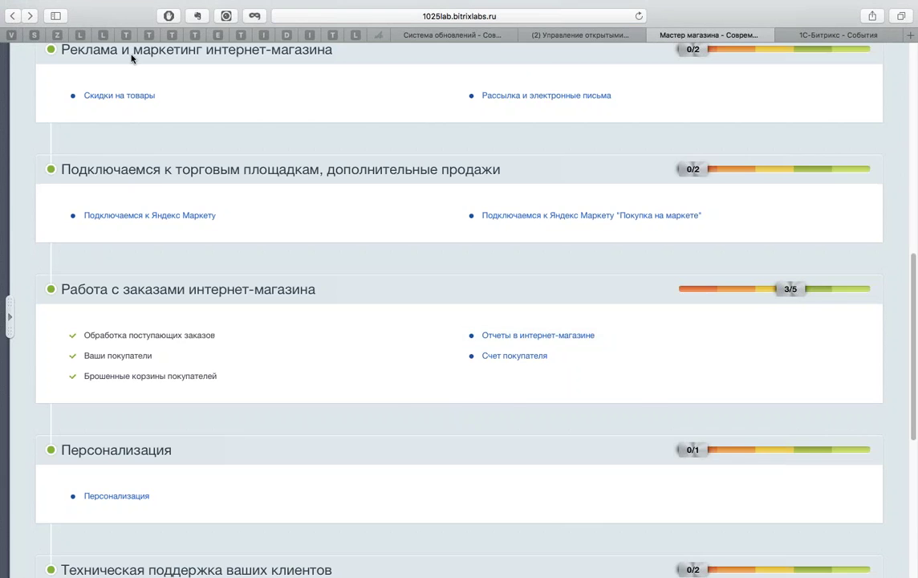
left_click(466, 35)
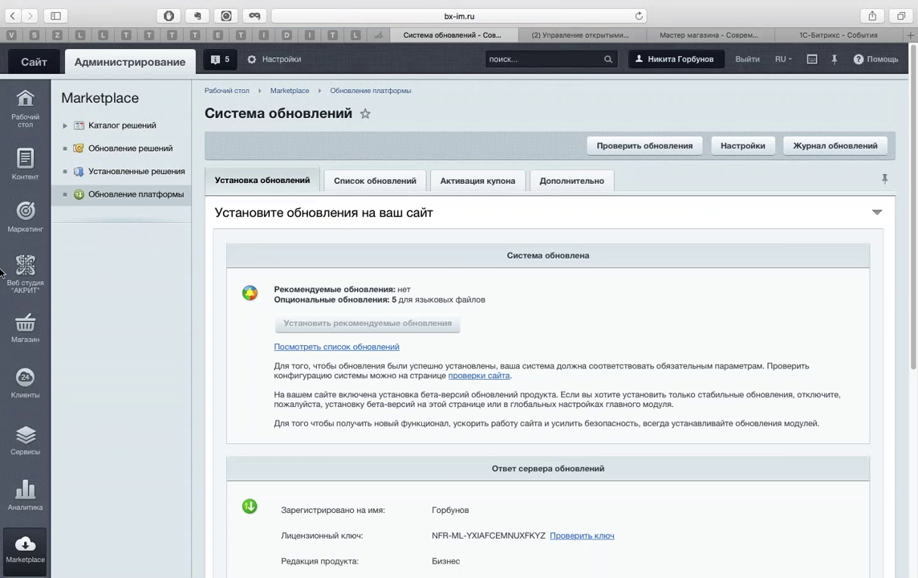
left_click(8, 328)
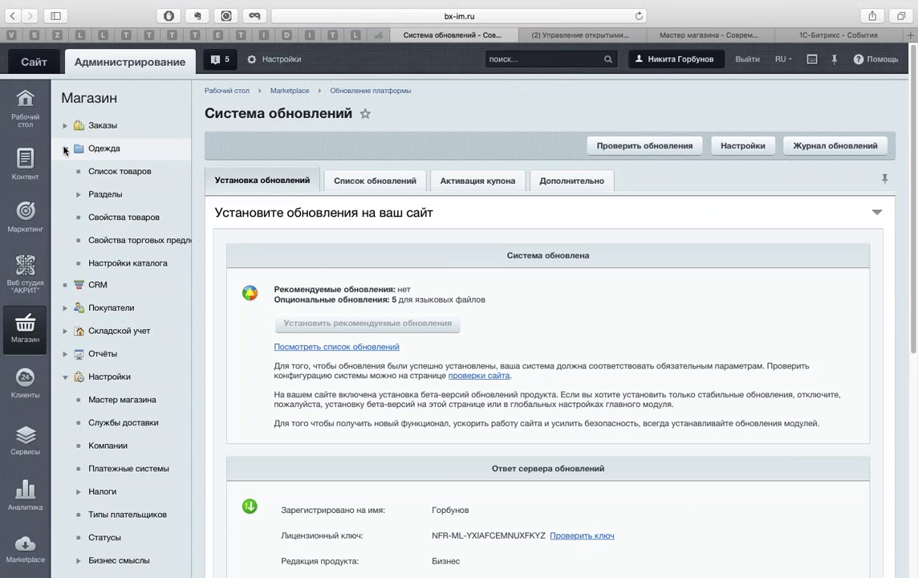
left_click(101, 240)
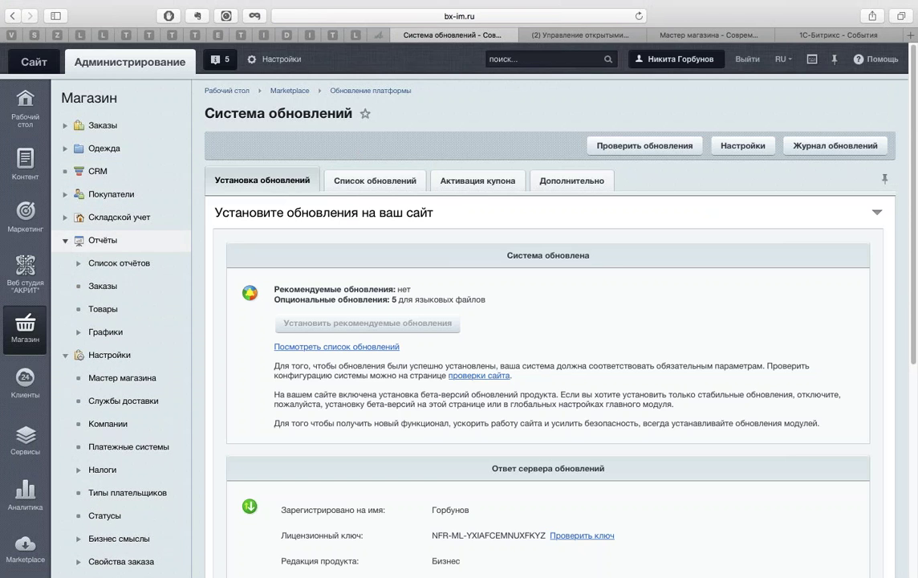
left_click(96, 265)
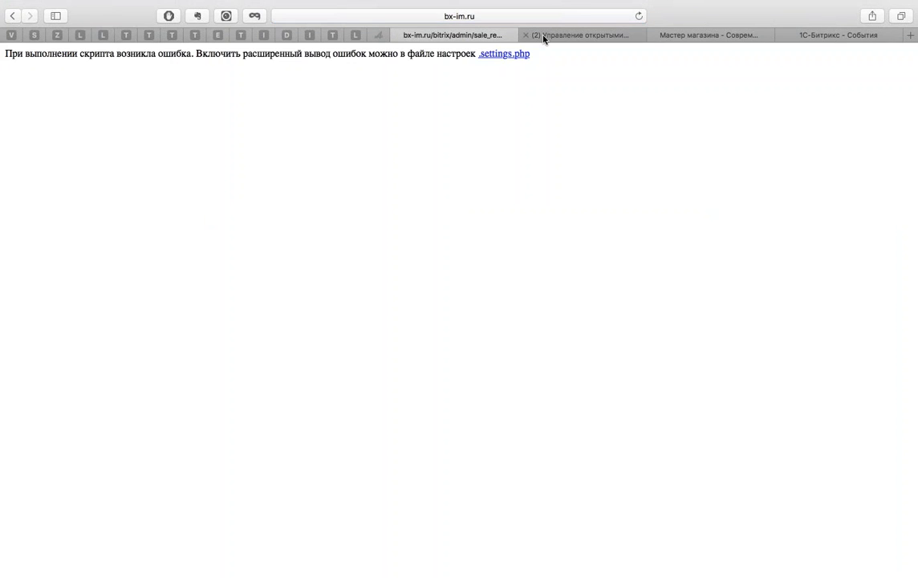
left_click(543, 35)
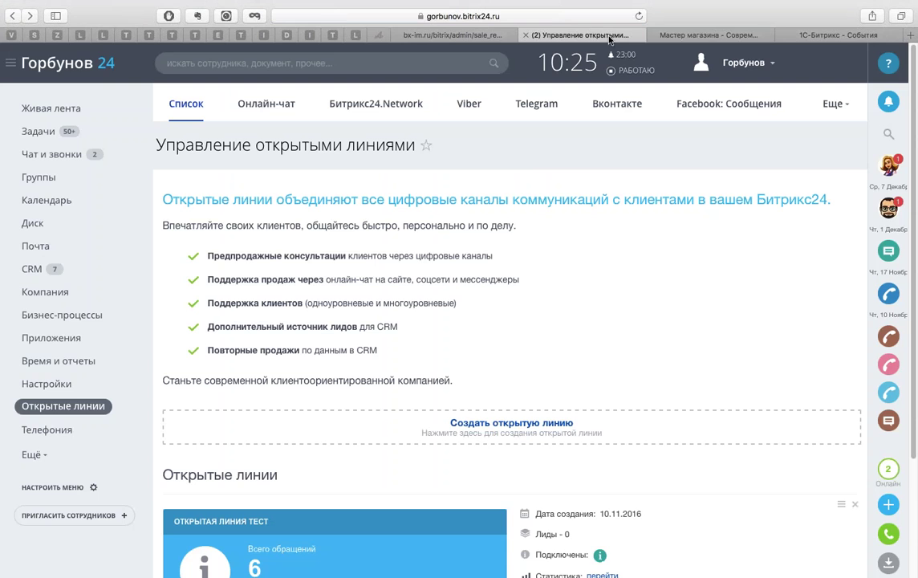
left_click(695, 37)
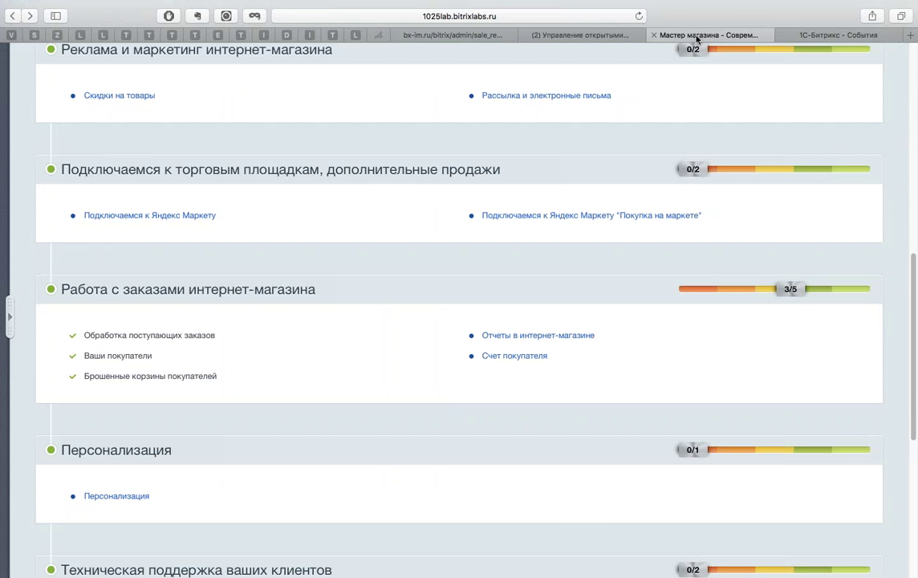
Step: Complete the Счет покупателя task after viewing the blank new account form without saving, and return to the wizard
left_click(517, 358)
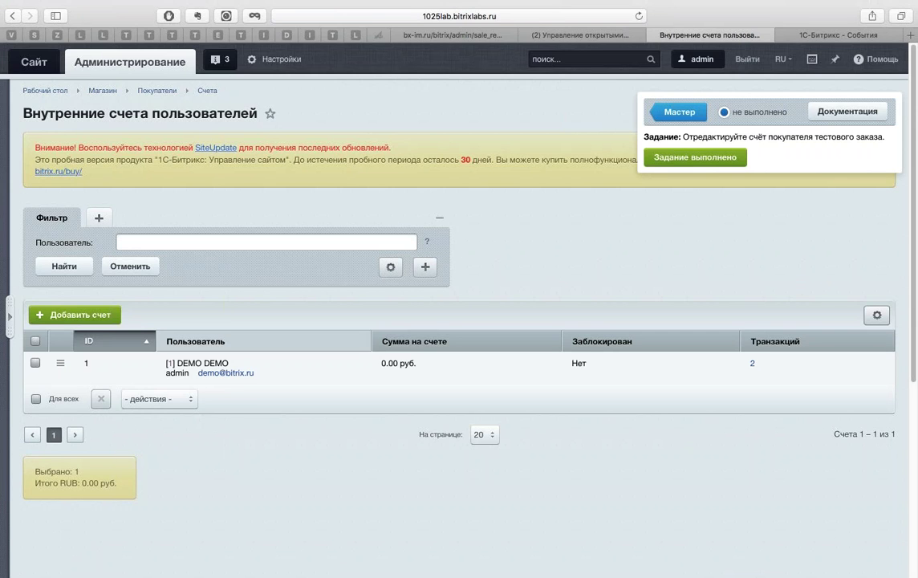
left_click(112, 315)
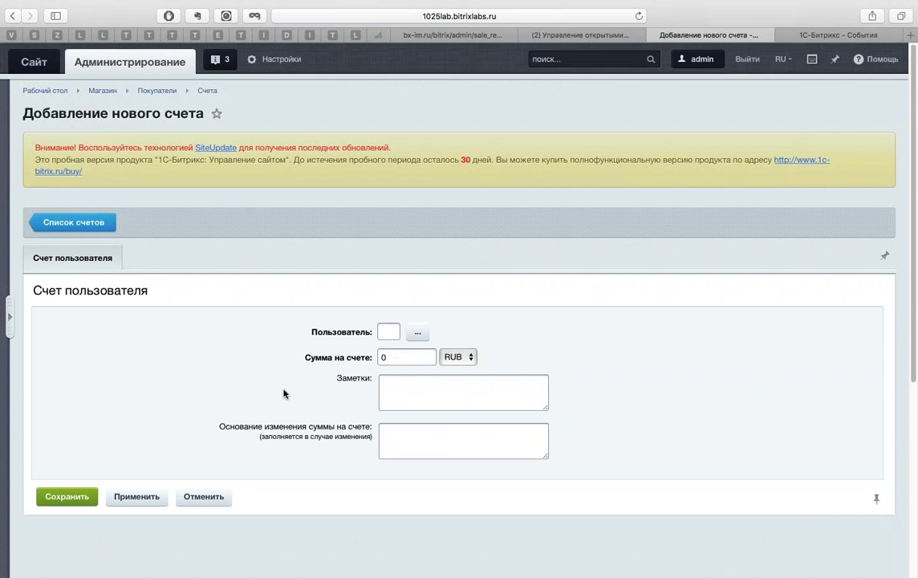
left_click(223, 497)
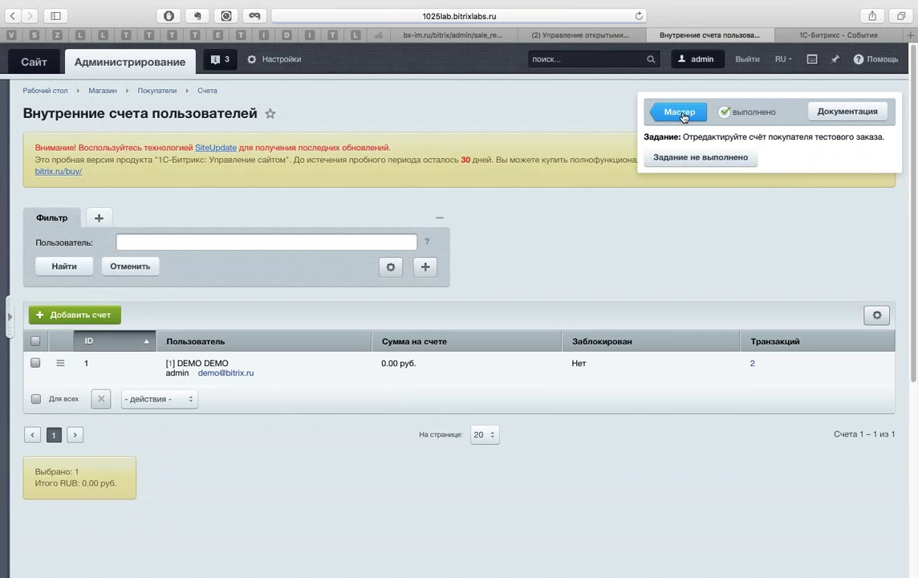
left_click(680, 112)
Step: Open the Скидки на товары task and examine the parameters of the existing discount Скидка на нижнее белье
scroll(683, 118, "down", 3)
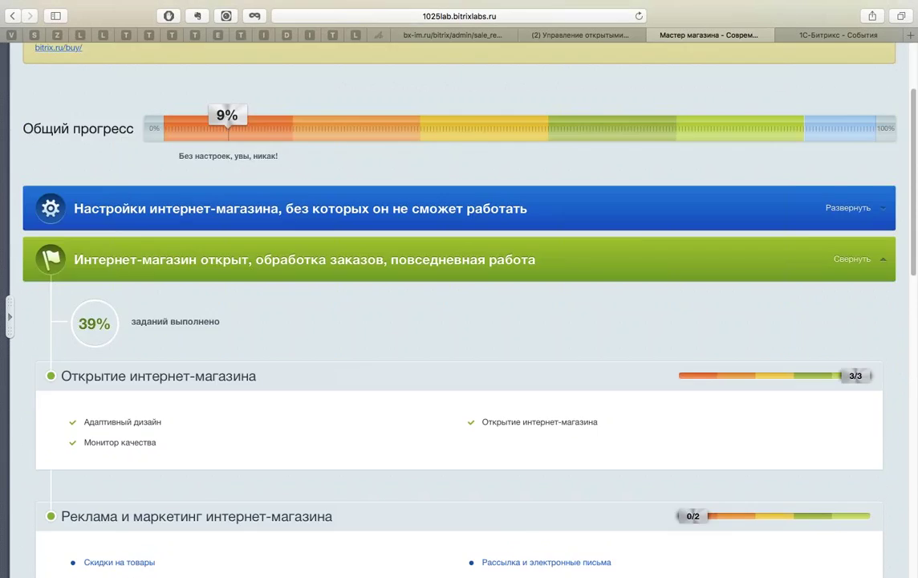
scroll(130, 262, "down", 5)
left_click(120, 276)
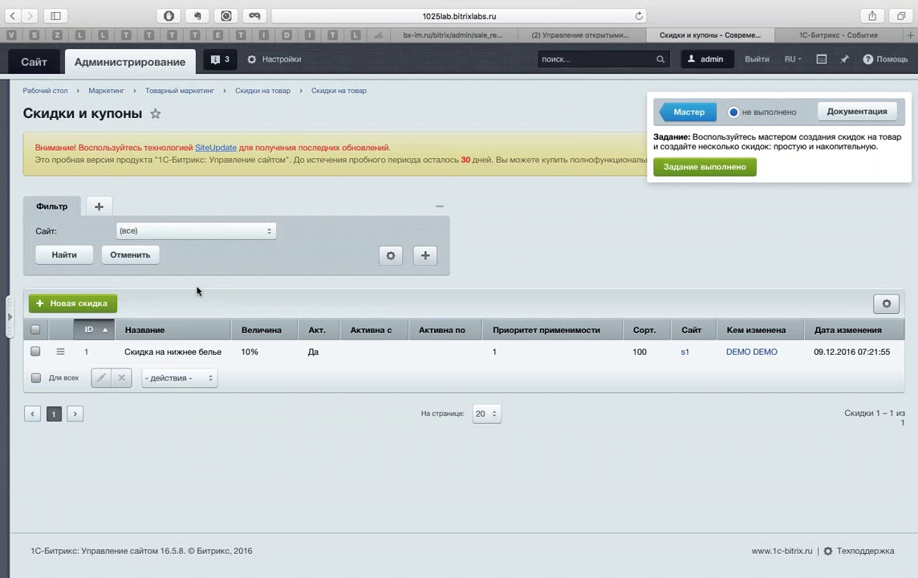
double_click(321, 351)
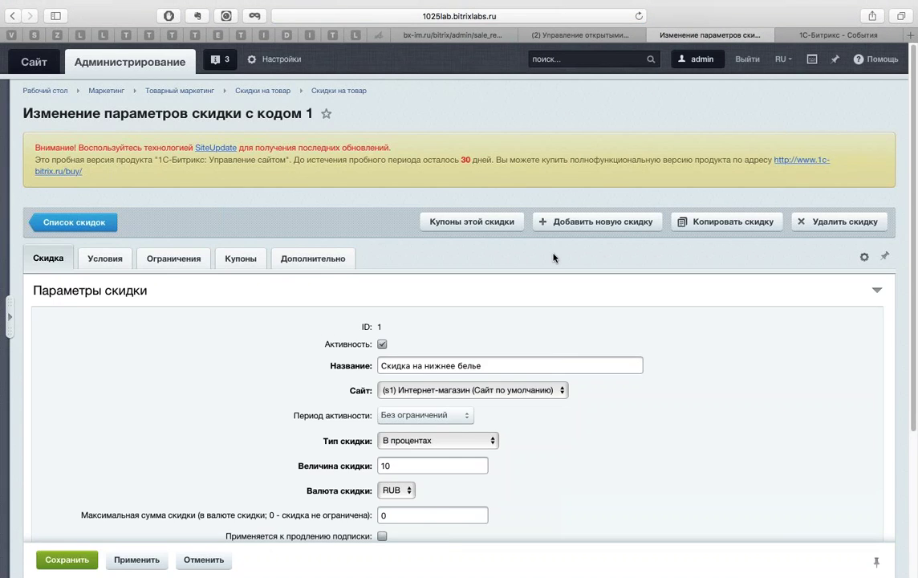
scroll(671, 271, "down", 3)
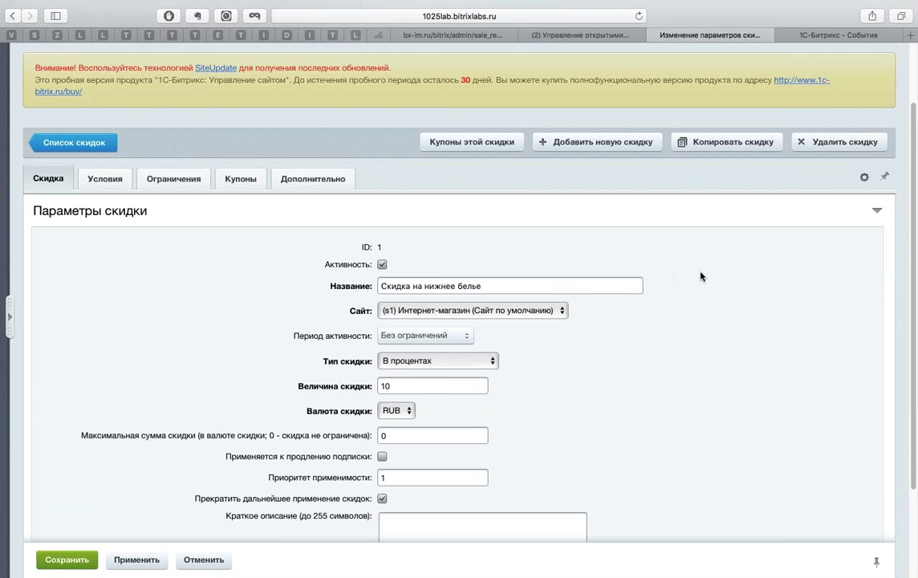
Step: Open the store's public site in a separate browser tab alongside the discount settings
scroll(697, 279, "down", 1)
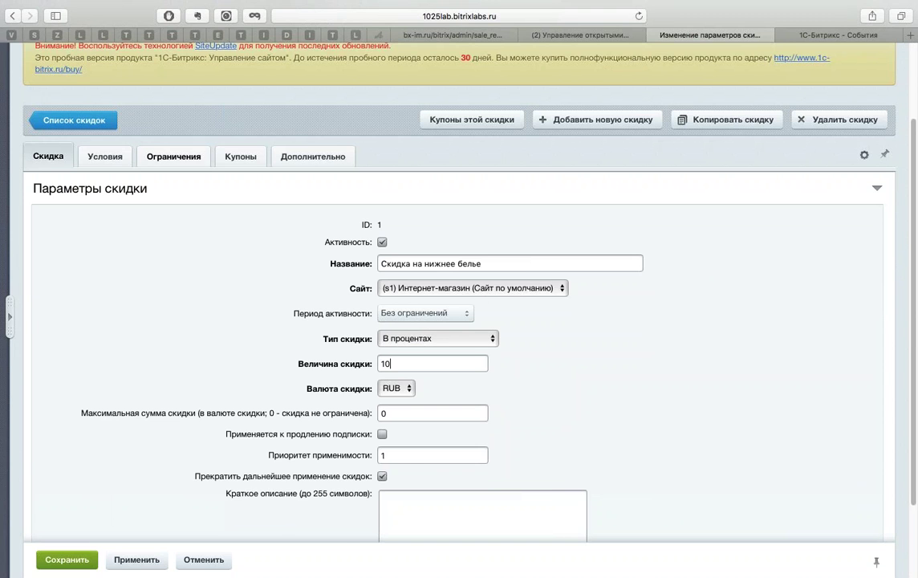
scroll(173, 156, "up", 3)
right_click(32, 61)
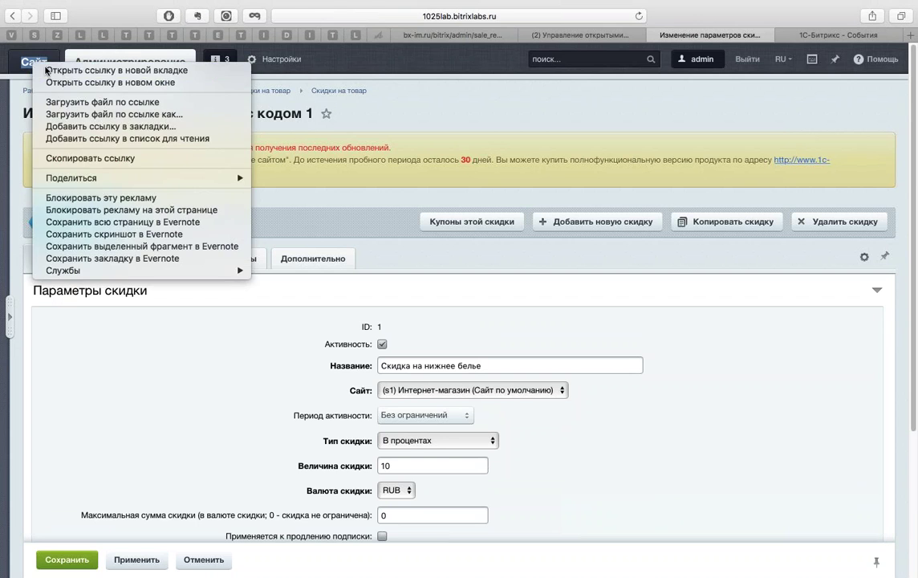
left_click(65, 64)
left_click(763, 35)
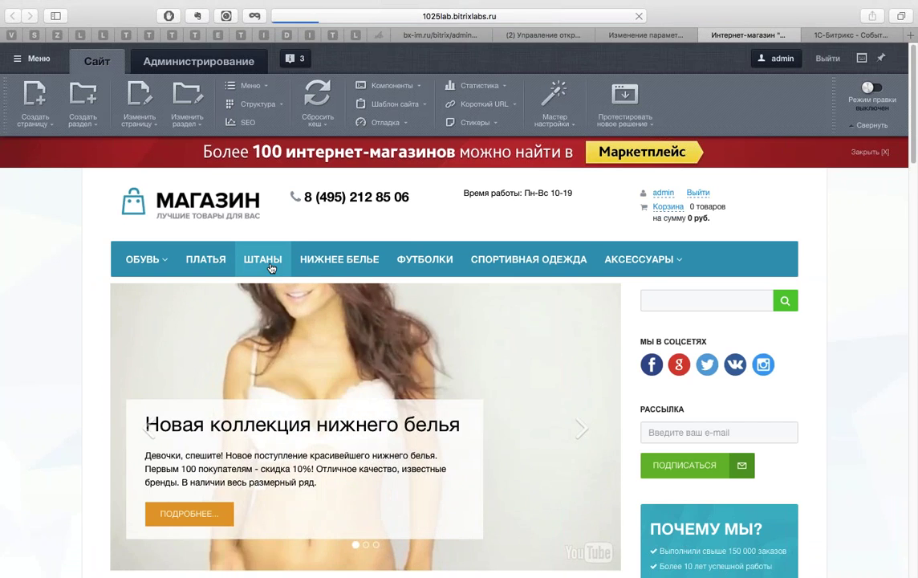
Step: Compare product prices in the Штаны and Нижнее белье catalog sections, and return to the discount settings
left_click(270, 267)
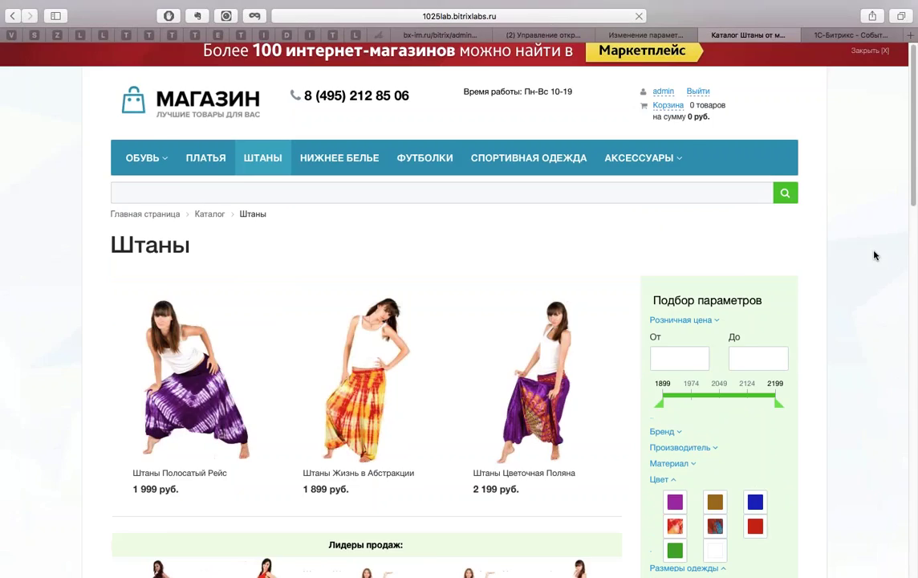
scroll(851, 257, "down", 2)
scroll(879, 271, "up", 3)
left_click(303, 242)
scroll(890, 267, "down", 5)
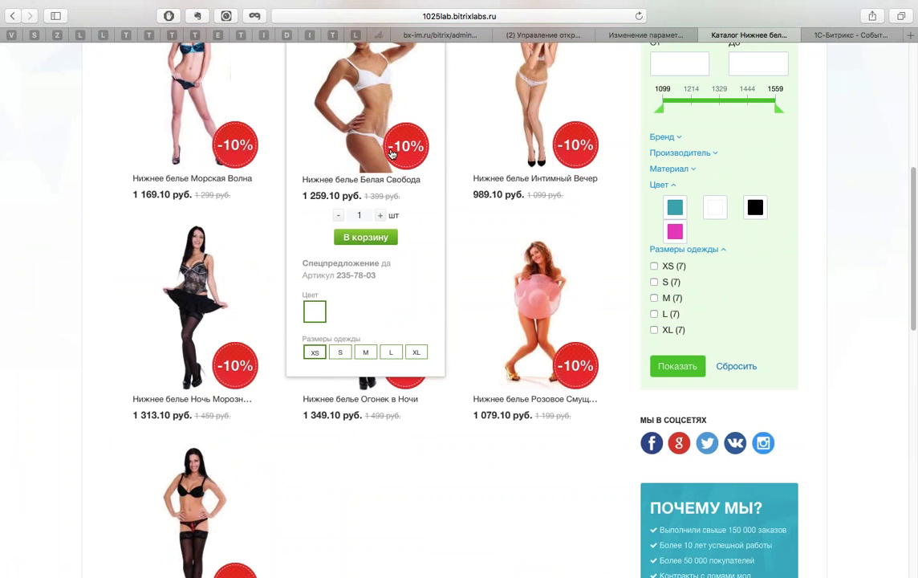
left_click(638, 35)
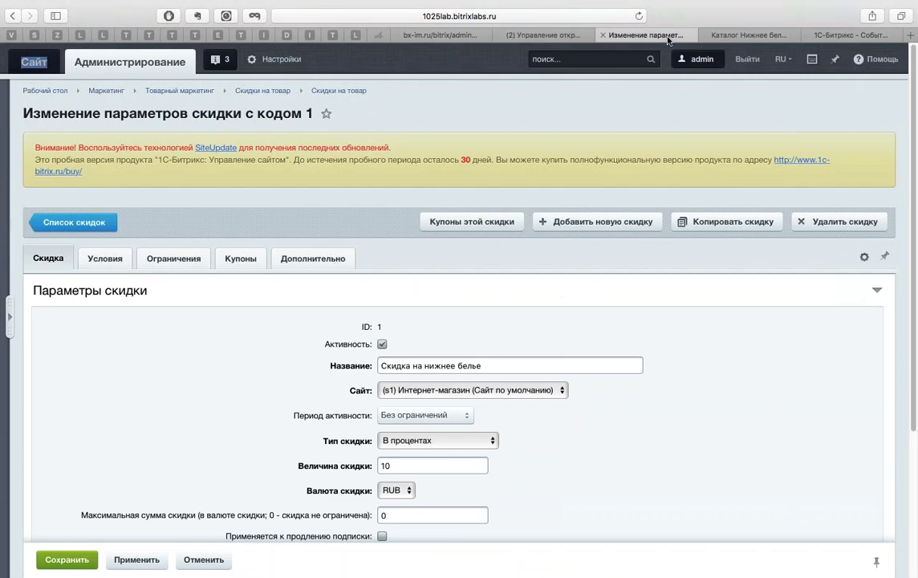
Step: Review the discount type options, try Фиксированная сумма, and restore the type to В процентах
scroll(755, 347, "down", 2)
scroll(757, 347, "down", 2)
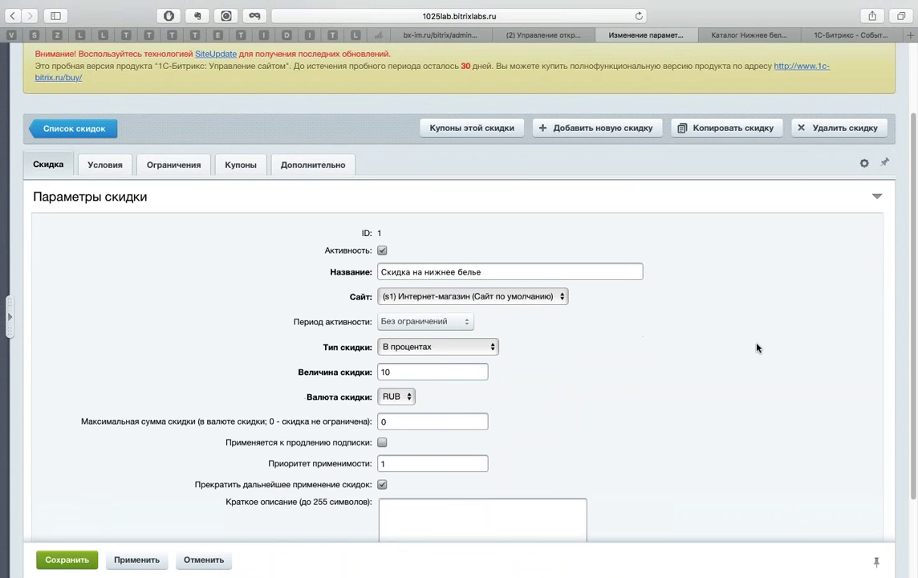
left_click(418, 347)
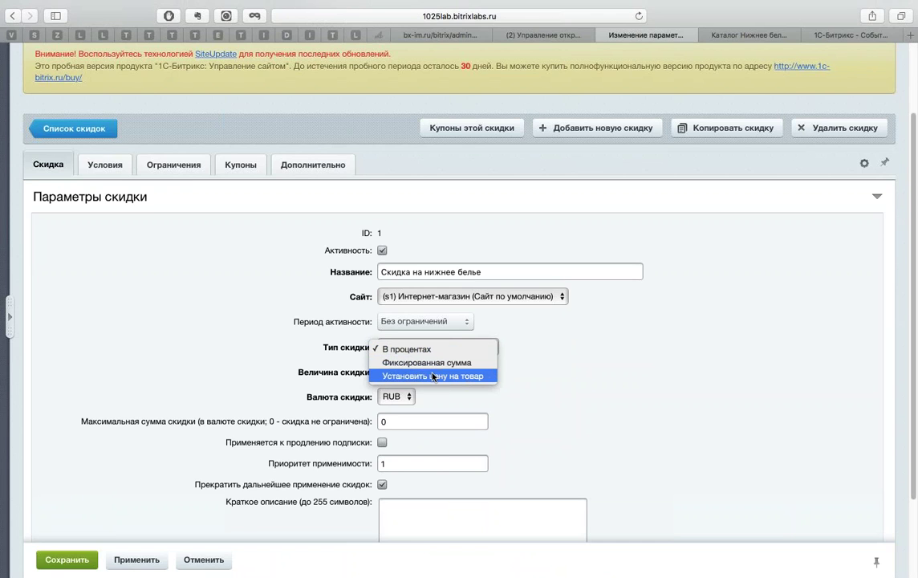
left_click(583, 391)
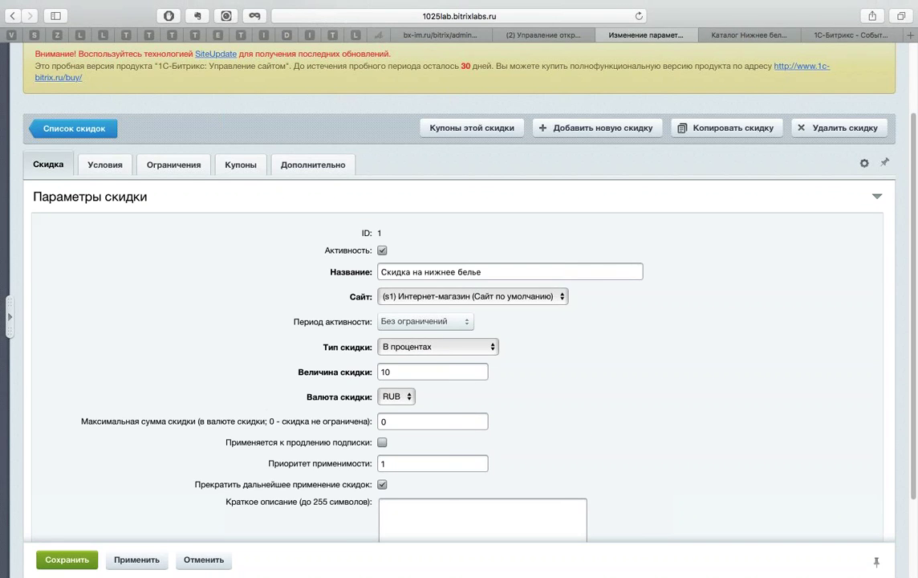
left_click(437, 347)
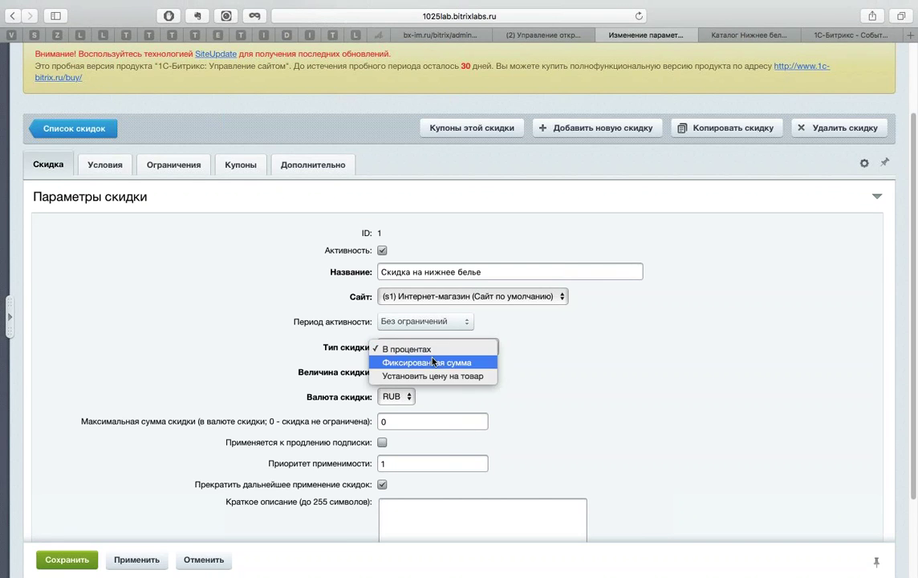
left_click(430, 361)
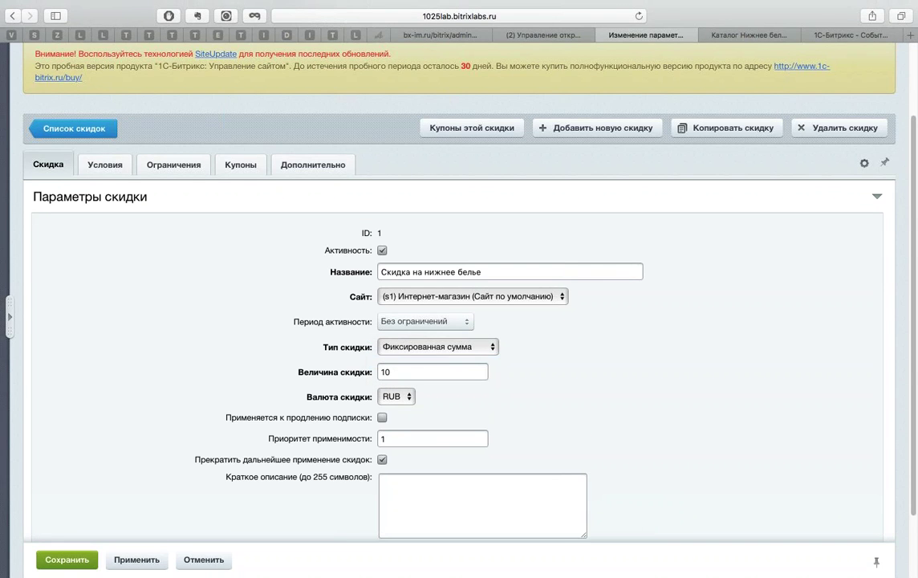
left_click(437, 347)
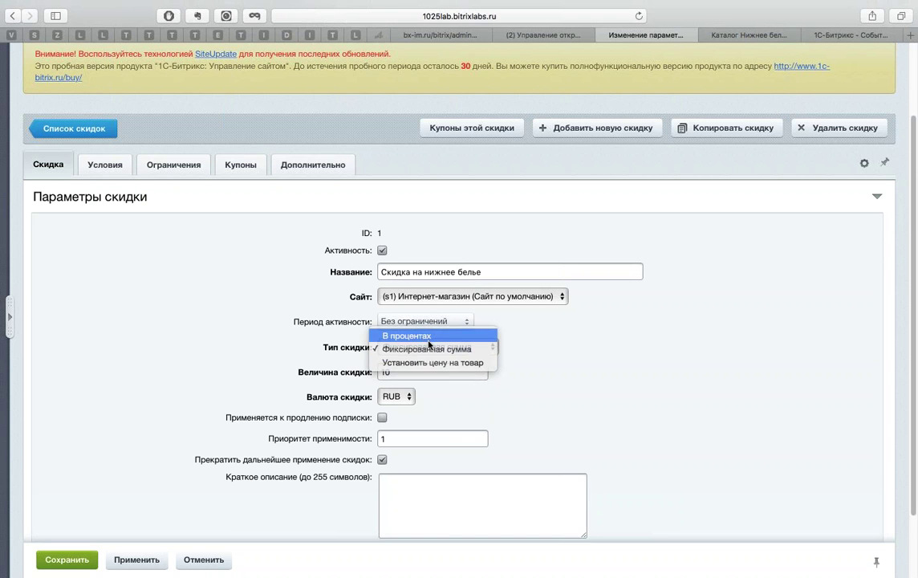
left_click(418, 332)
scroll(610, 353, "down", 1)
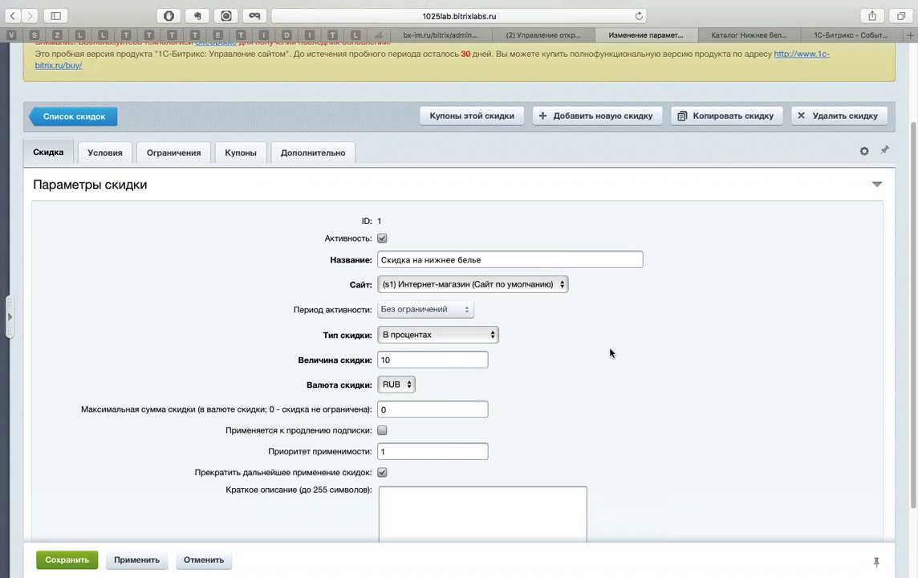
Step: Examine the discount's maximum amount and application priority settings without changing them
left_click(402, 408)
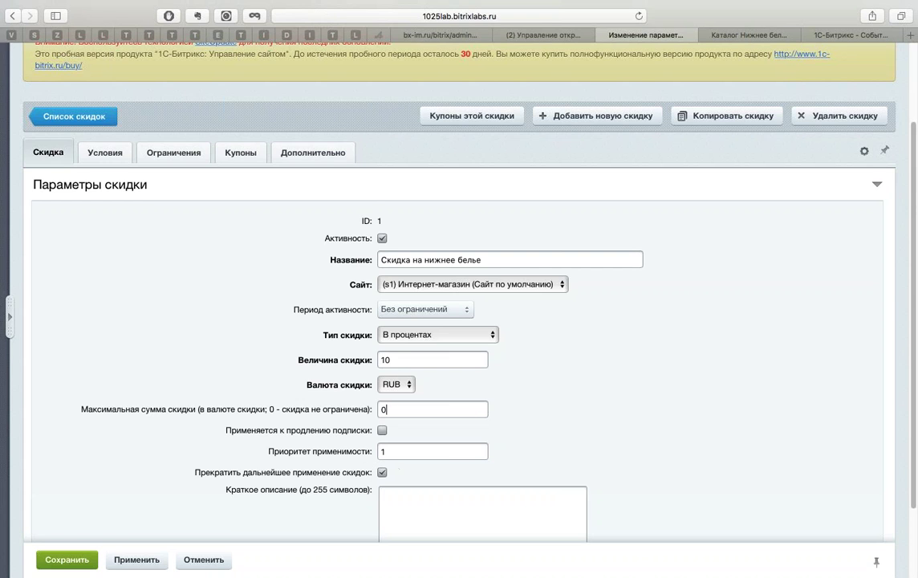
scroll(610, 394, "down", 3)
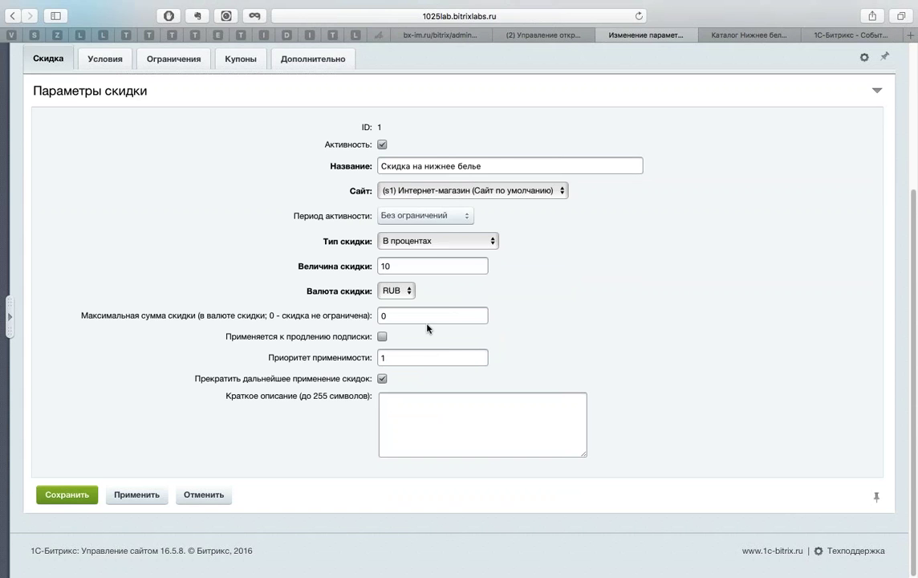
left_click(439, 363)
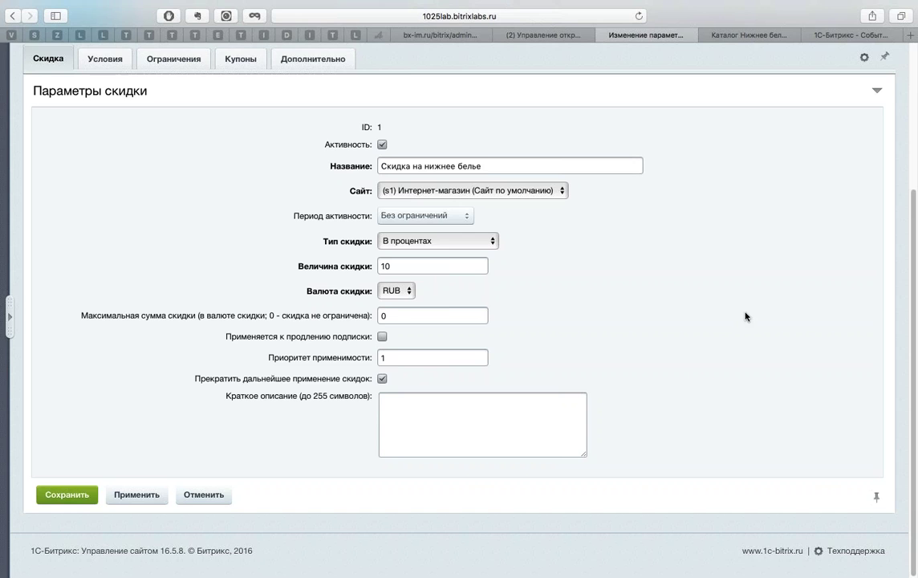
Step: Add a second condition on the Раздел field to the discount's application conditions
left_click(110, 63)
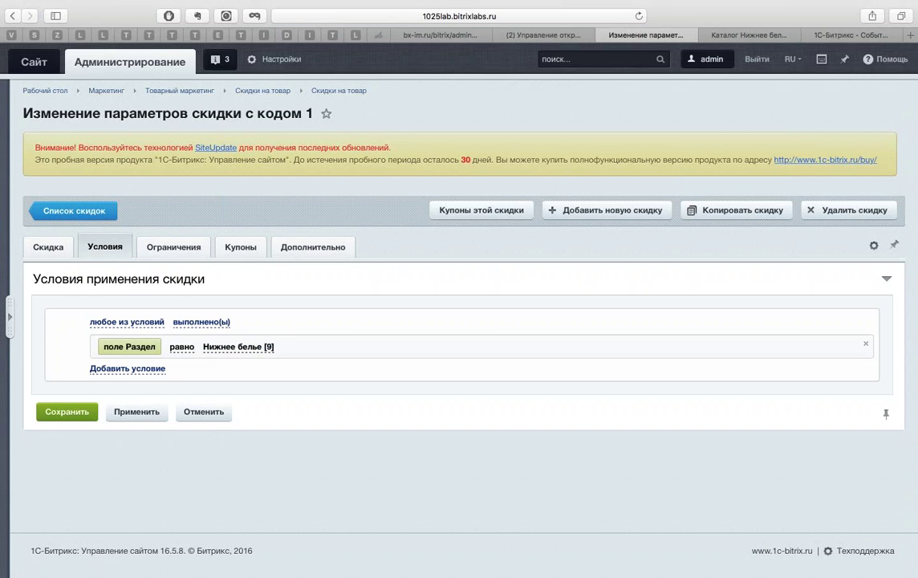
left_click(120, 368)
left_click(120, 372)
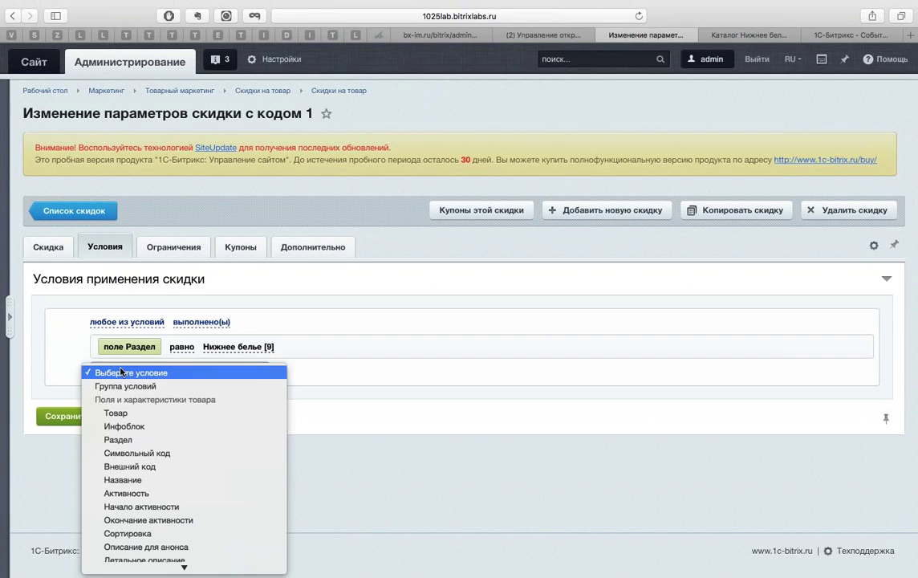
left_click(121, 440)
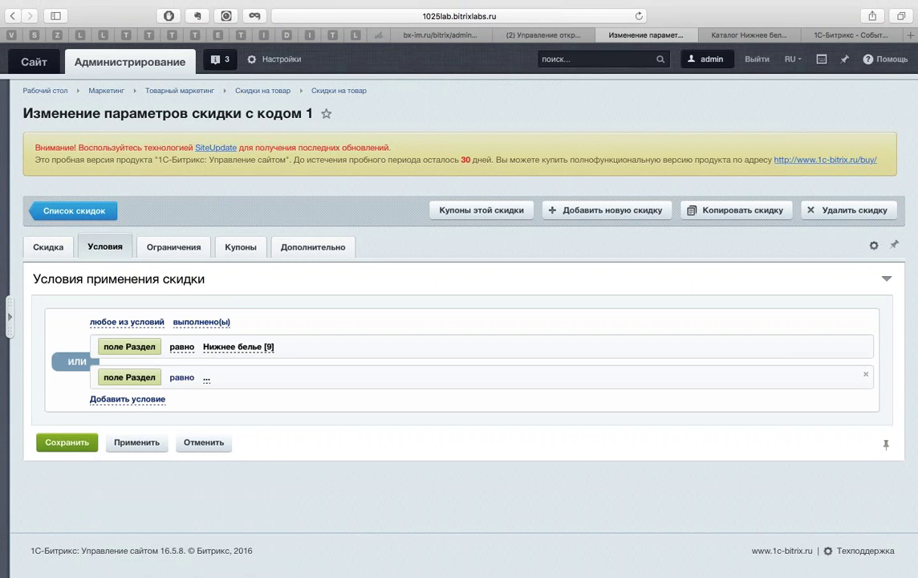
Step: Open the section selection for the new condition and list the sections of Одежда [2] under Каталоги [catalog]
left_click(206, 382)
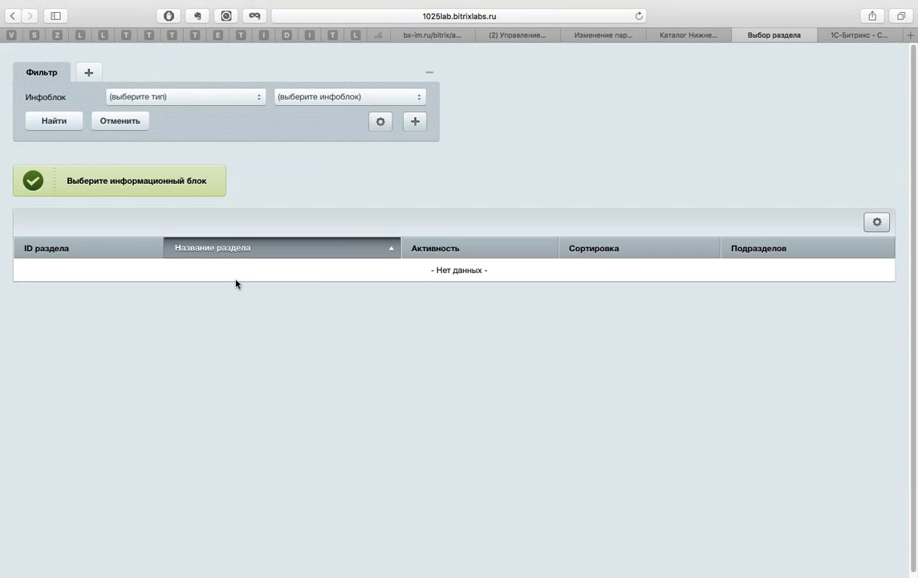
left_click(149, 95)
left_click(189, 112)
left_click(285, 98)
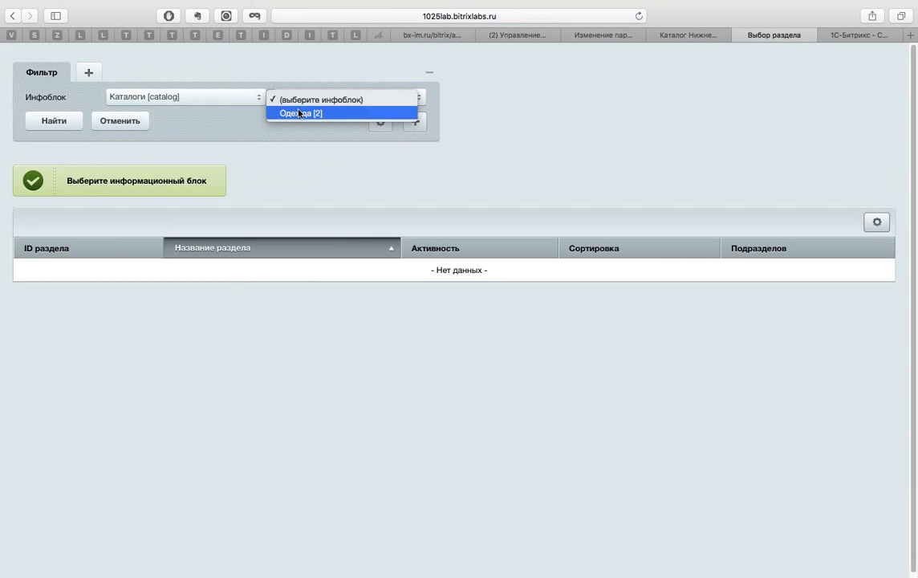
left_click(297, 112)
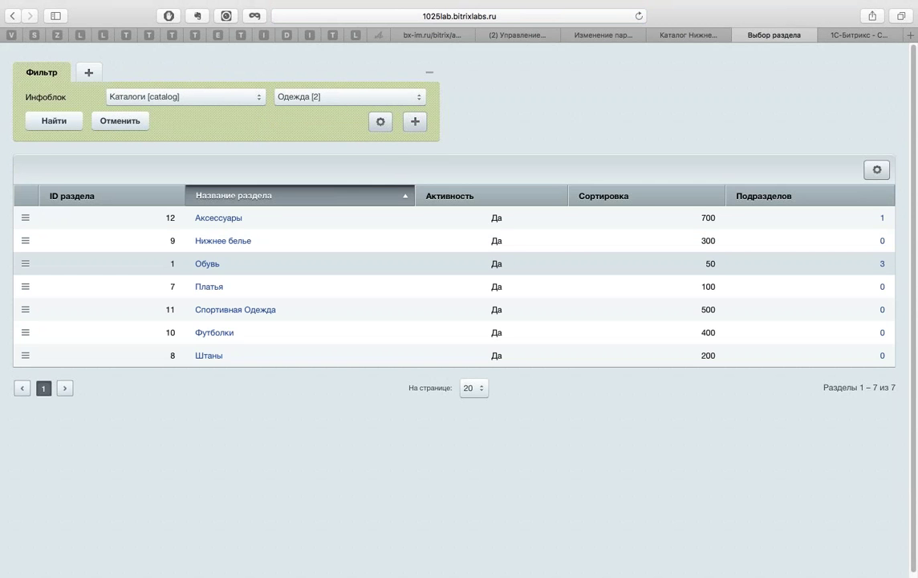
Step: Choose the Штаны section as the new condition's value
left_click(209, 356)
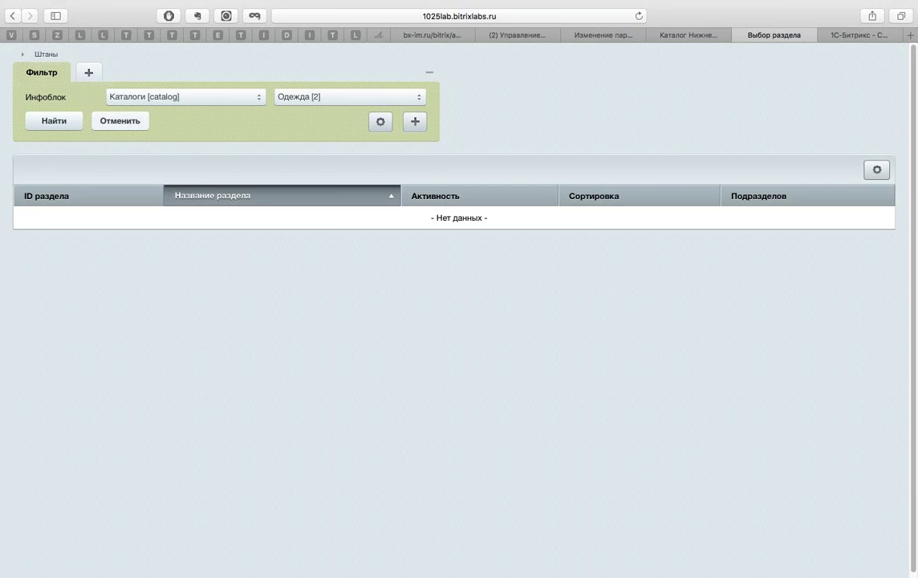
left_click(120, 121)
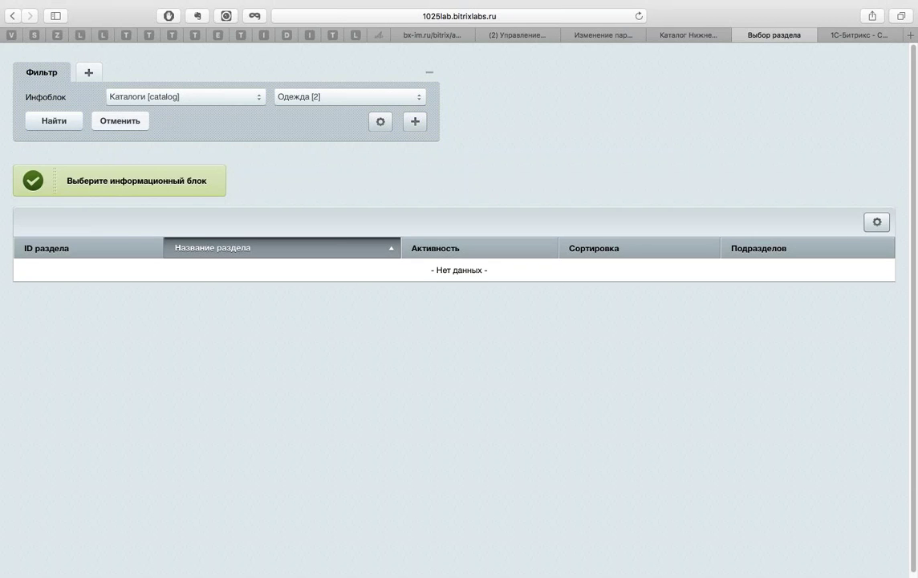
left_click(54, 120)
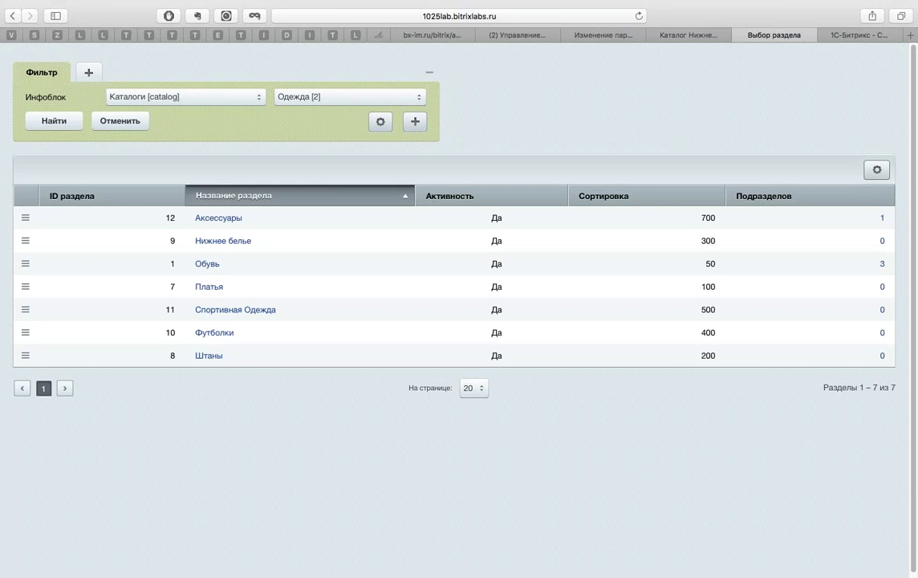
left_click(25, 357)
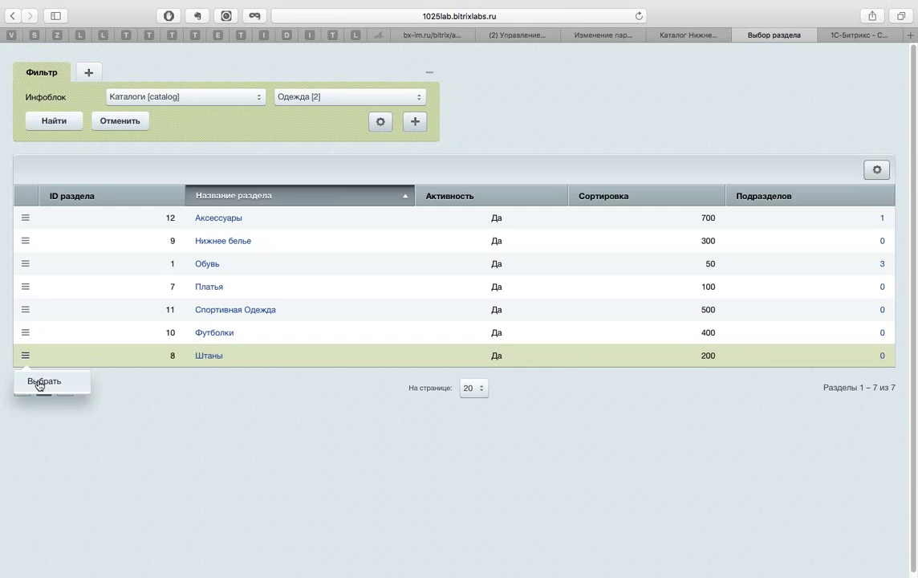
left_click(41, 382)
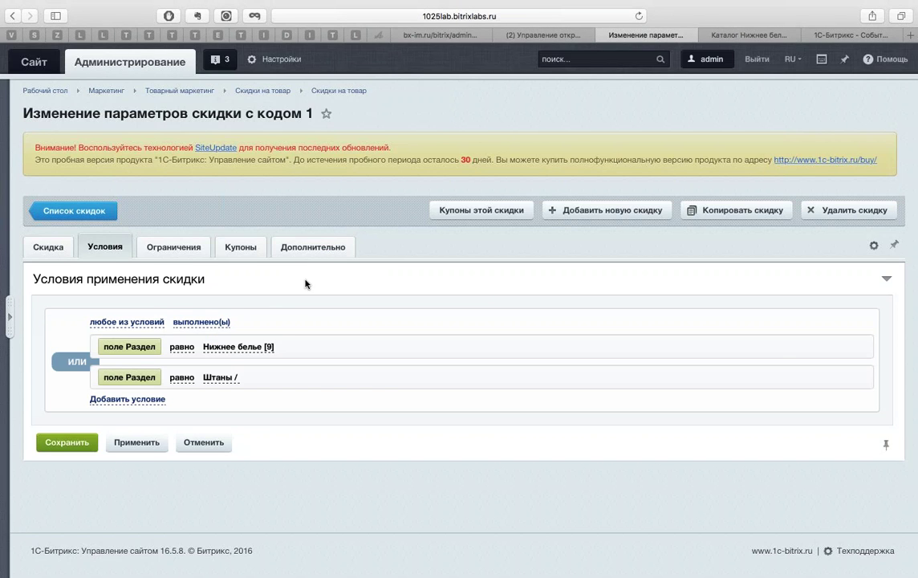
Step: Append "или штаны" to the discount's name and return to its application conditions
left_click(48, 247)
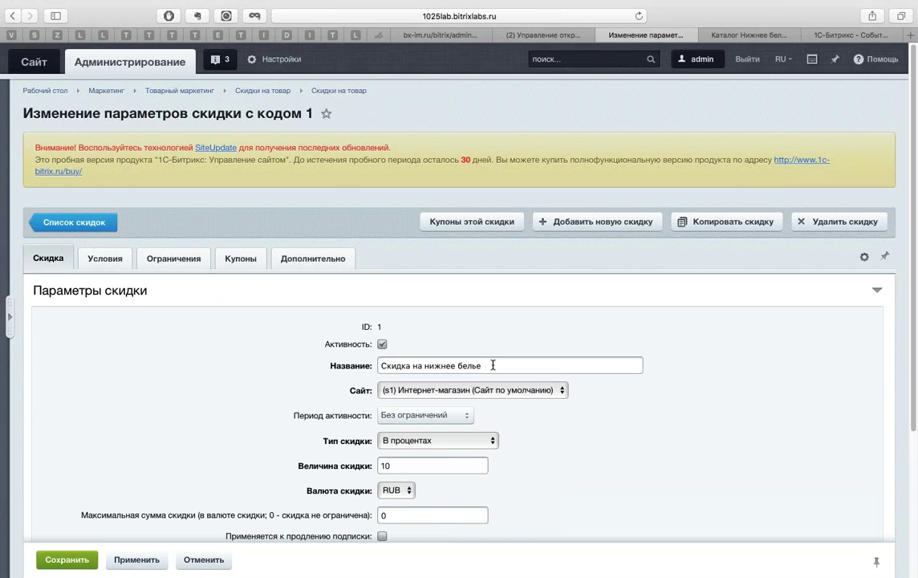
left_click(521, 358)
type("или штаны")
left_click(97, 259)
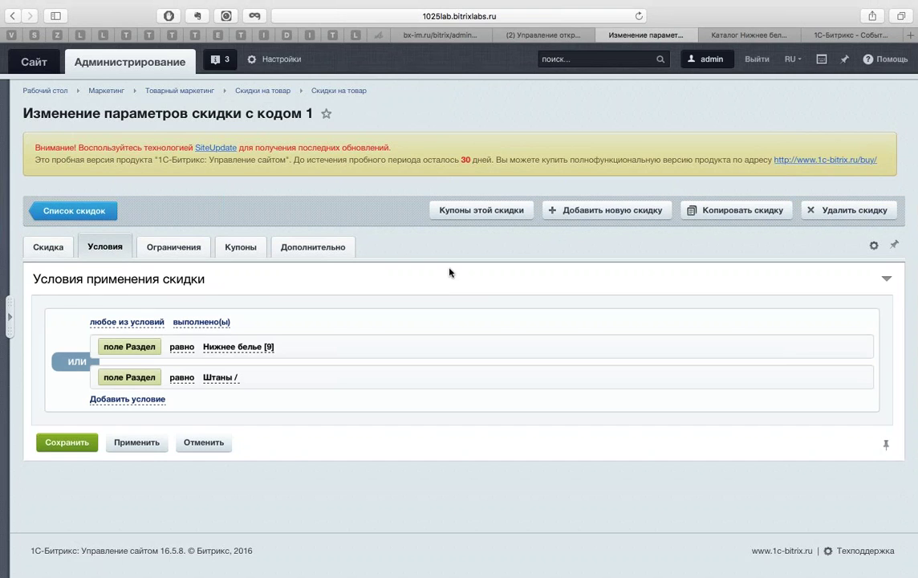
Step: Try negating the conditions and combining them with И, and restore the ИЛИ logic with выполнено(ы)
left_click(207, 322)
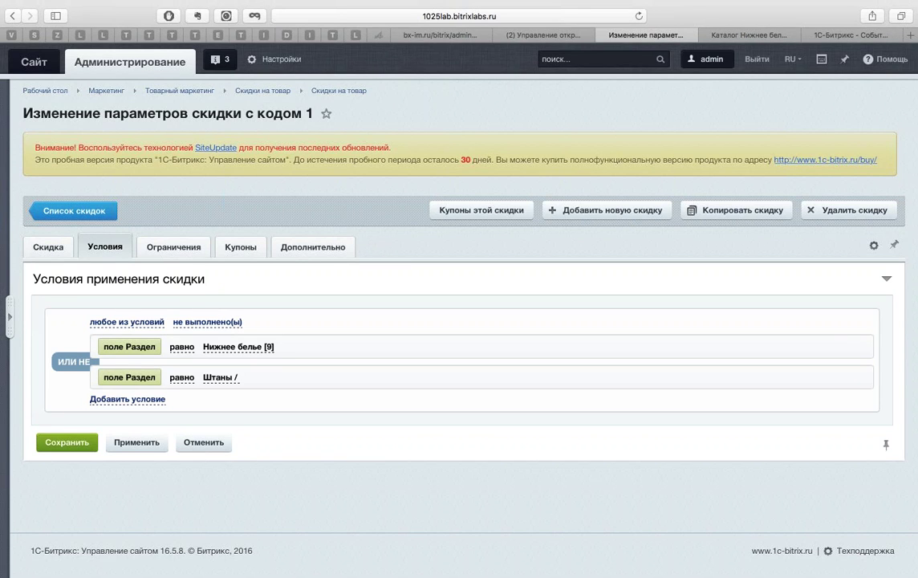
left_click(76, 367)
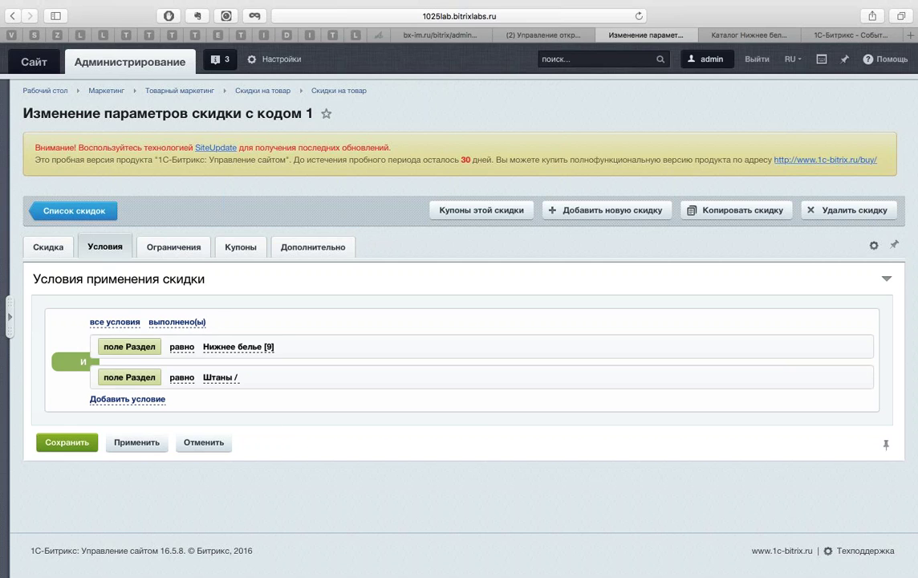
left_click(65, 365)
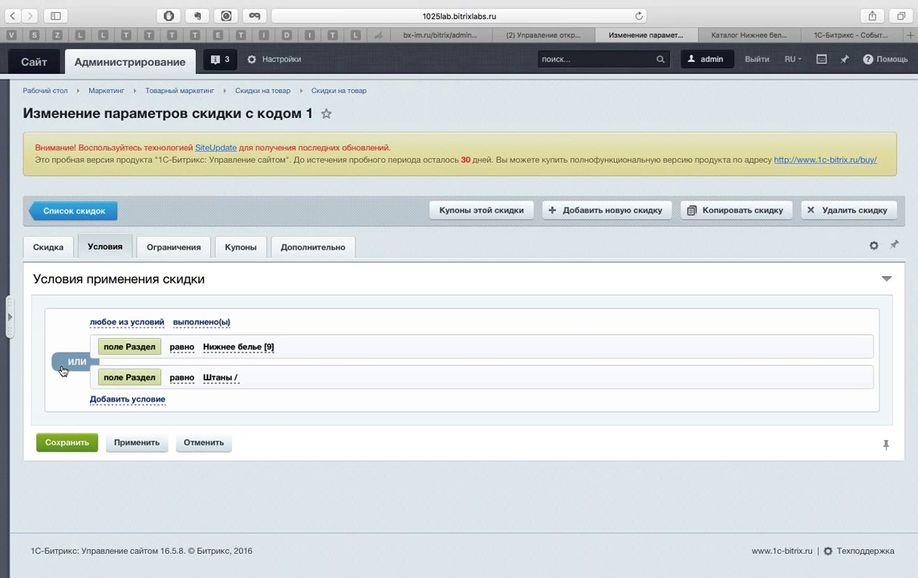
Step: Look through the condition types available for an additional discount condition without choosing one
left_click(127, 399)
left_click(126, 401)
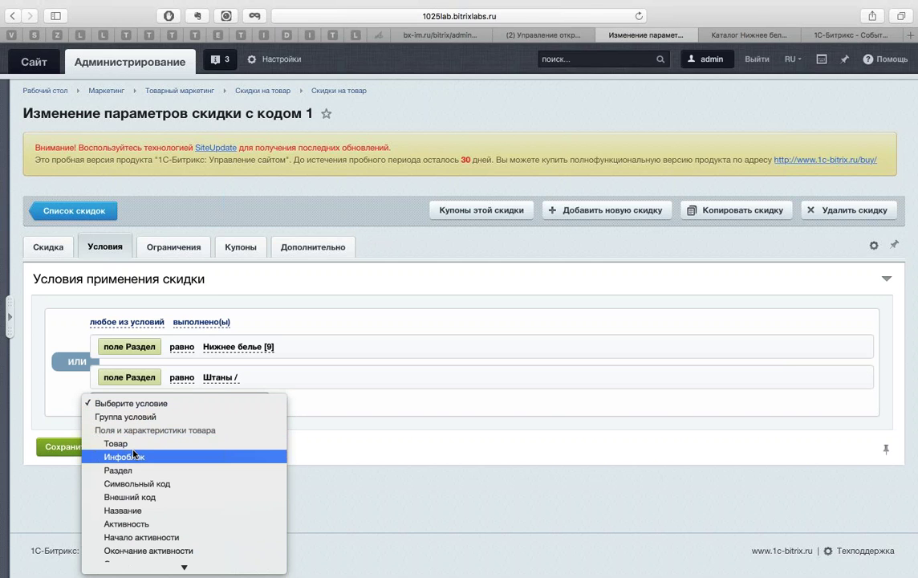
scroll(160, 495, "down", 3)
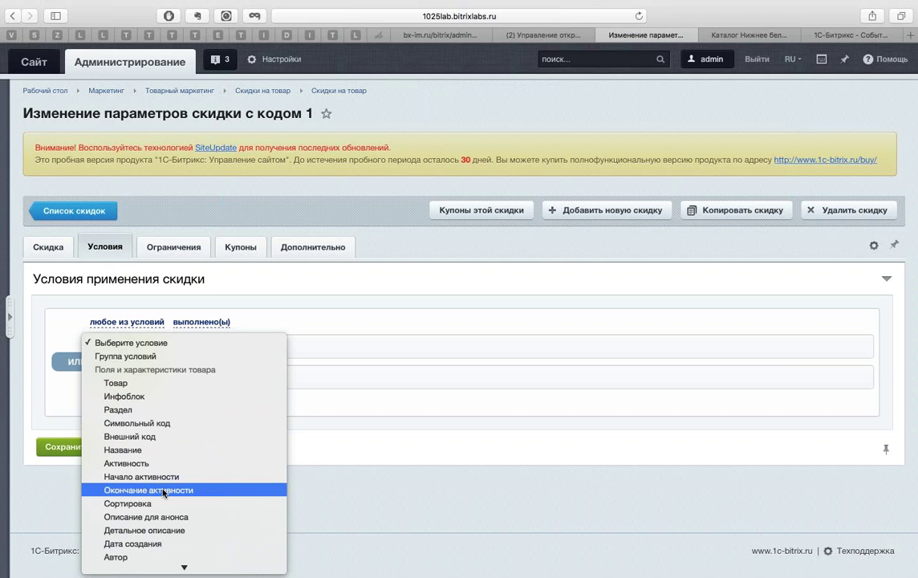
scroll(177, 433, "down", 10)
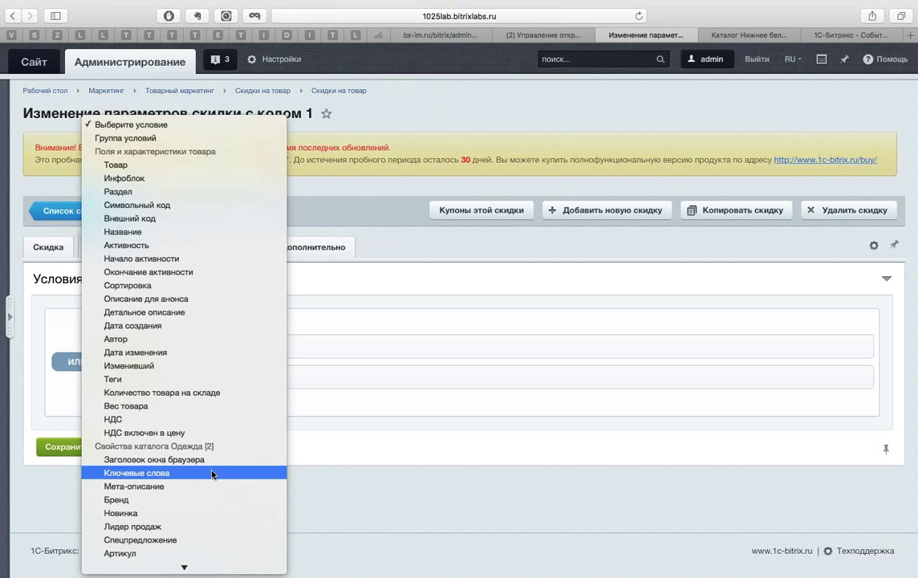
scroll(214, 474, "down", 5)
left_click(469, 232)
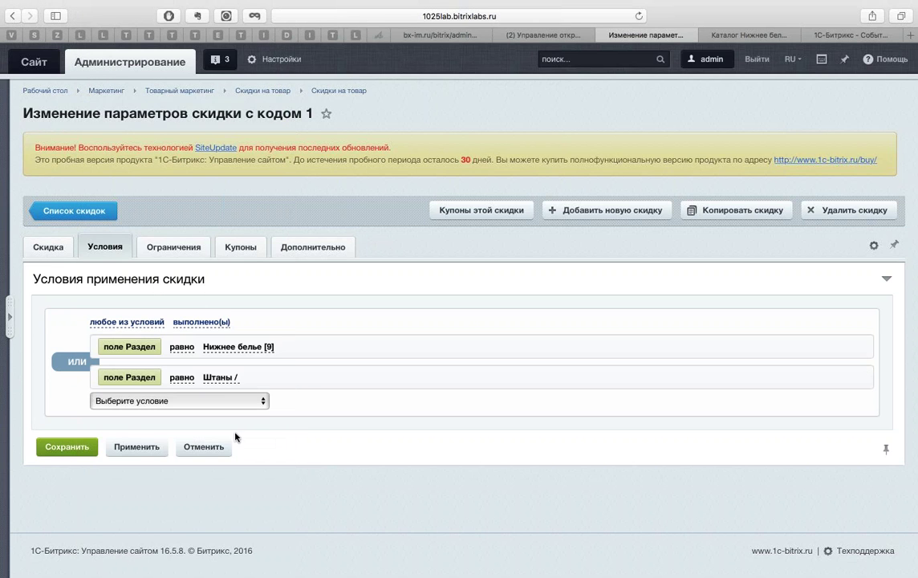
Step: Review the discount's restrictions and coupons, and apply the changes to the discount
left_click(173, 246)
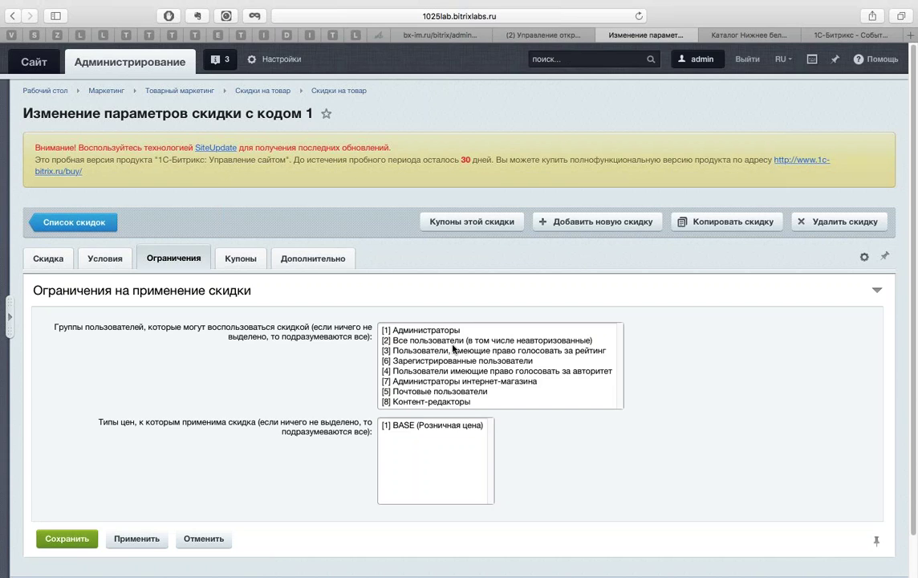
left_click(241, 258)
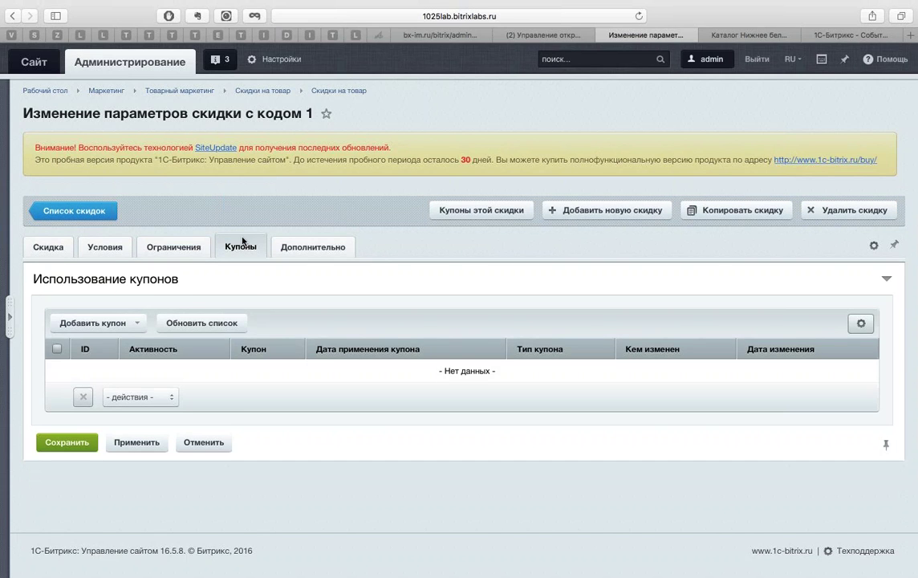
left_click(133, 449)
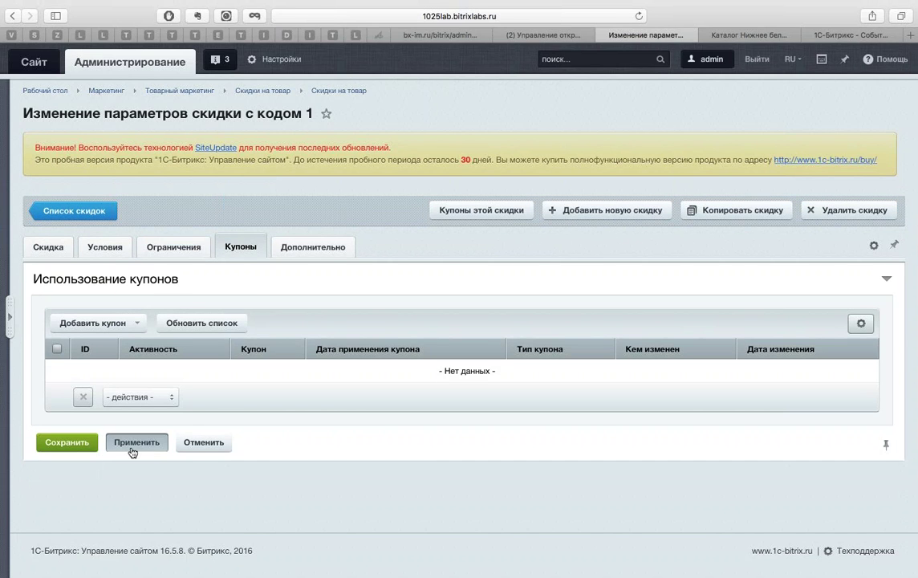
Step: Open the storefront's Штаны section and the Штаны Жизнь в Абстракции product page to check the discount
left_click(749, 35)
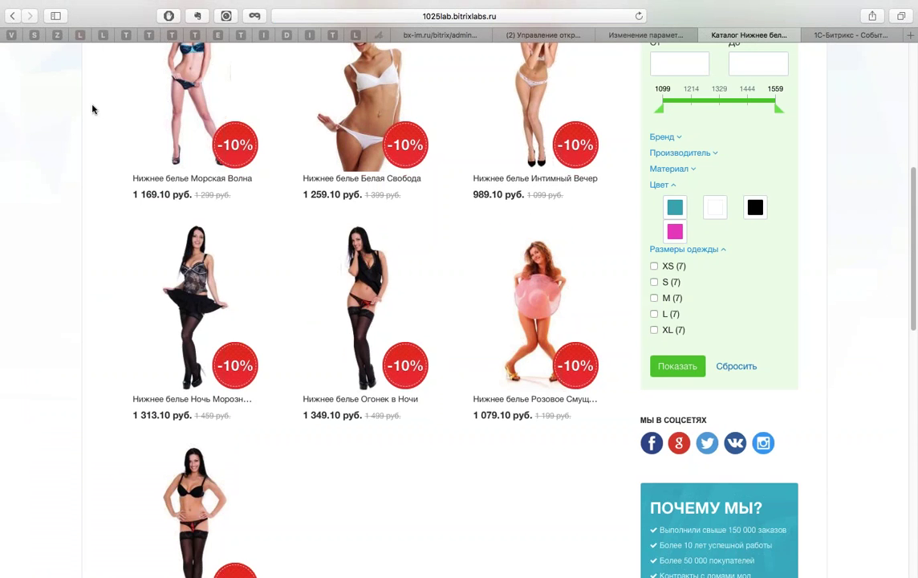
key("super+r")
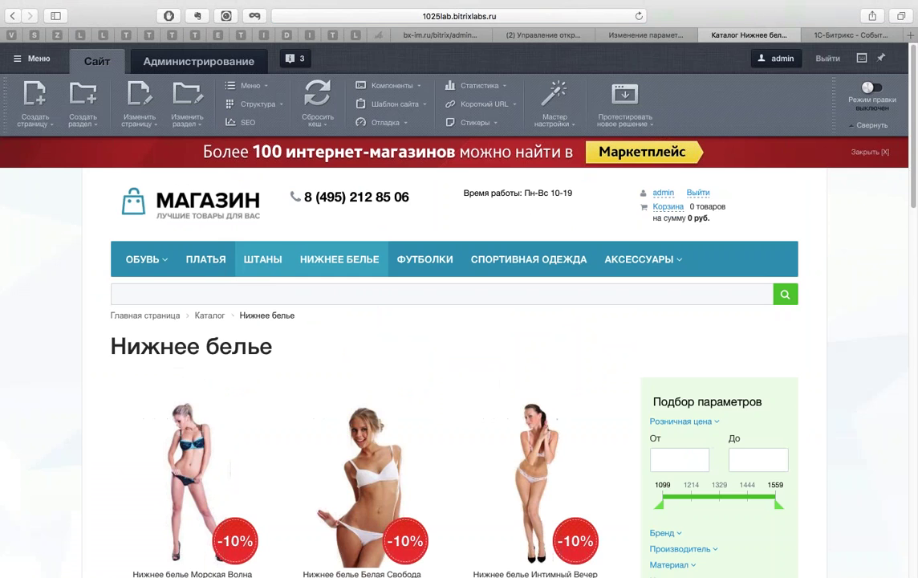
left_click(268, 271)
scroll(764, 297, "down", 10)
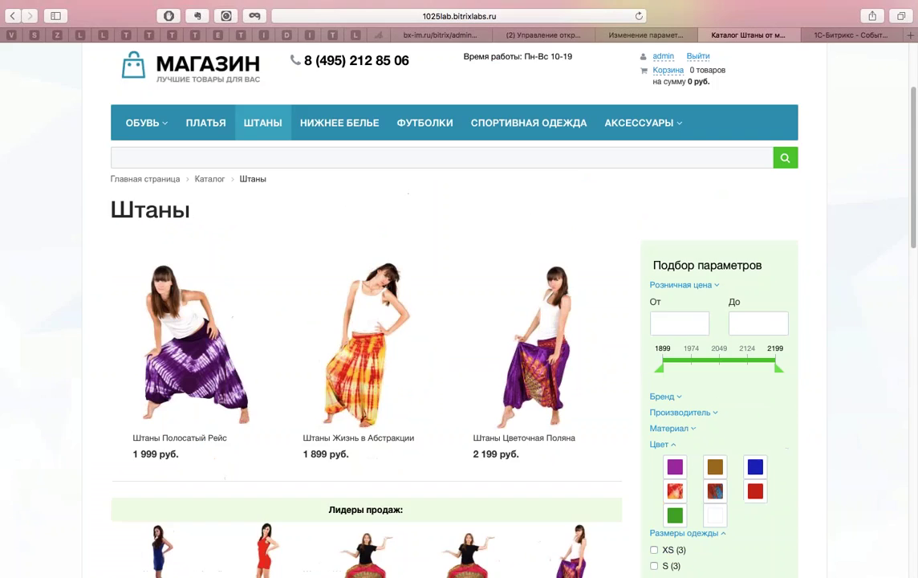
scroll(764, 297, "up", 10)
scroll(436, 396, "down", 2)
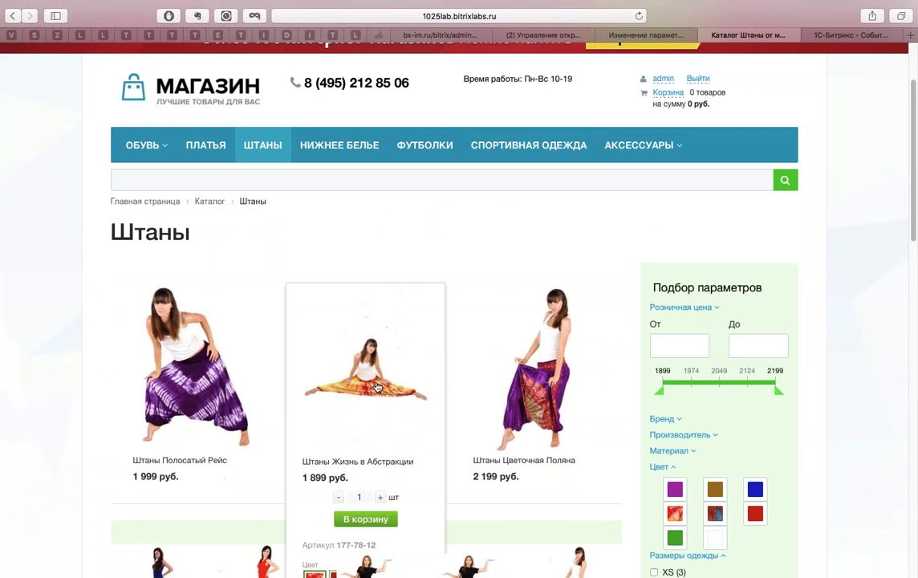
key("super+r")
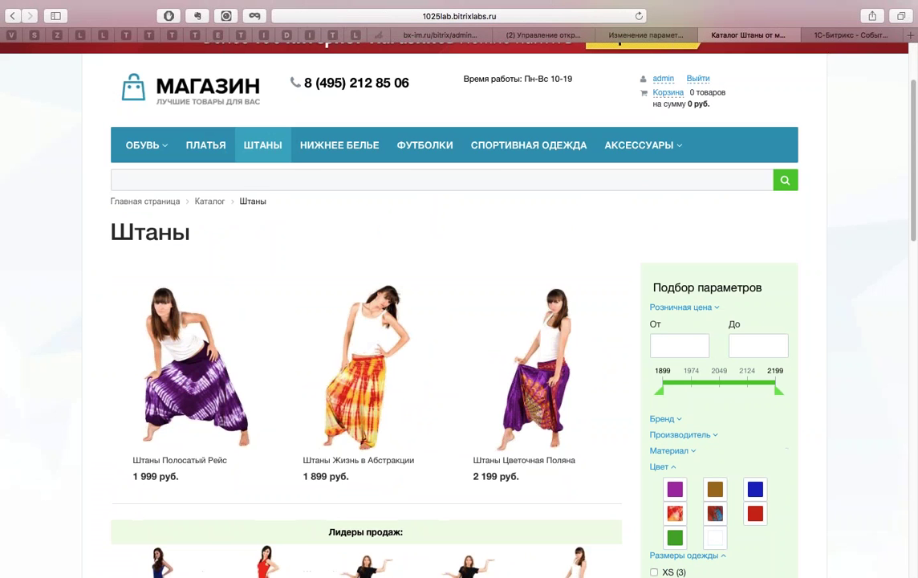
left_click(376, 337)
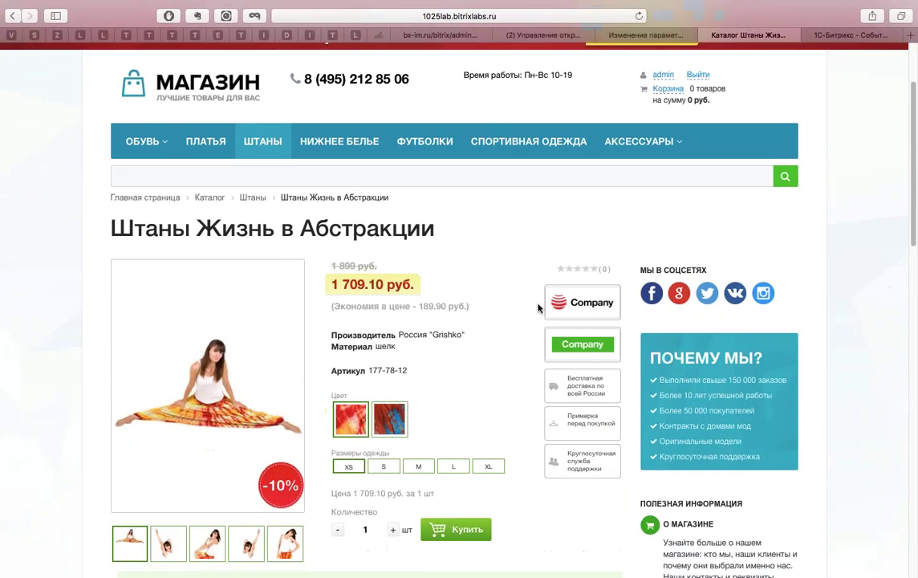
scroll(475, 407, "down", 2)
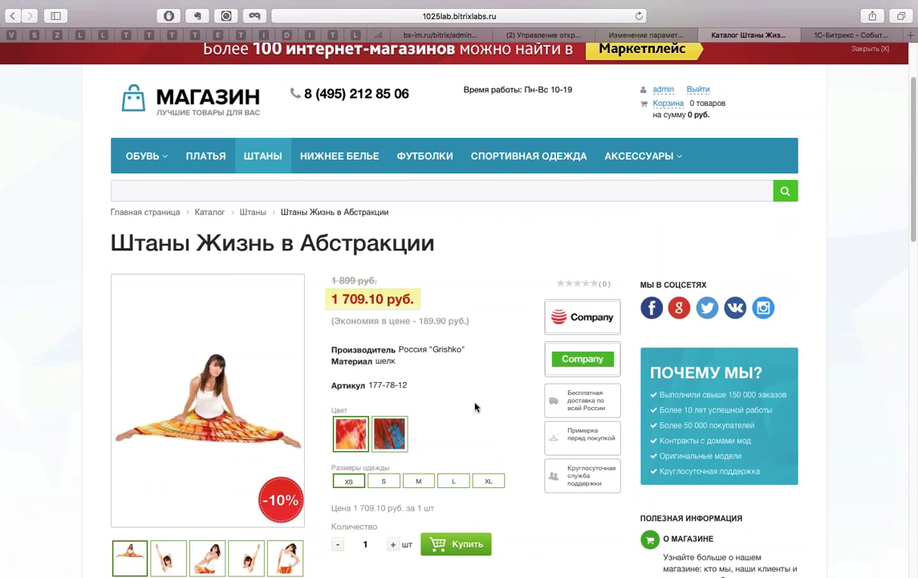
Step: Reset the cache on the Штаны section page and recheck the discount on the Штаны Жизнь в Абстракции product
left_click(13, 15)
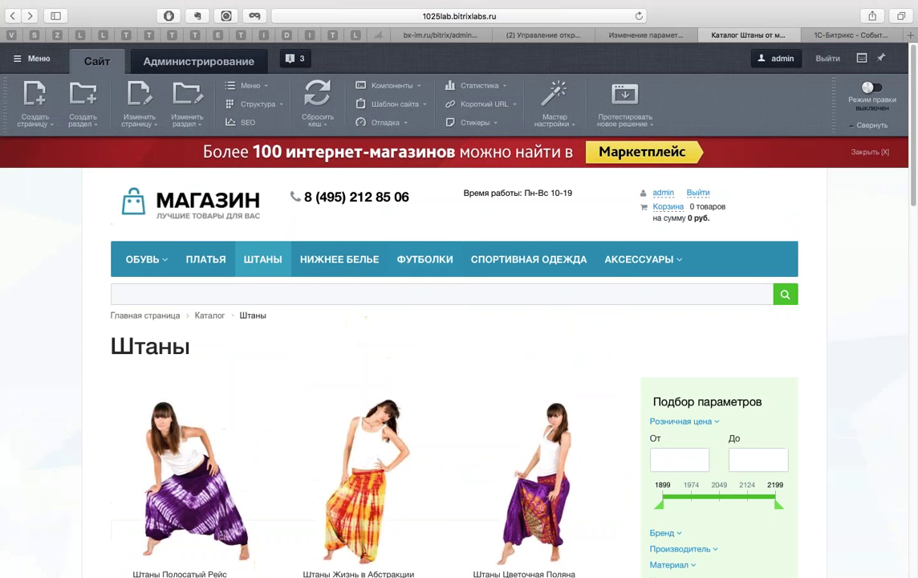
left_click(320, 97)
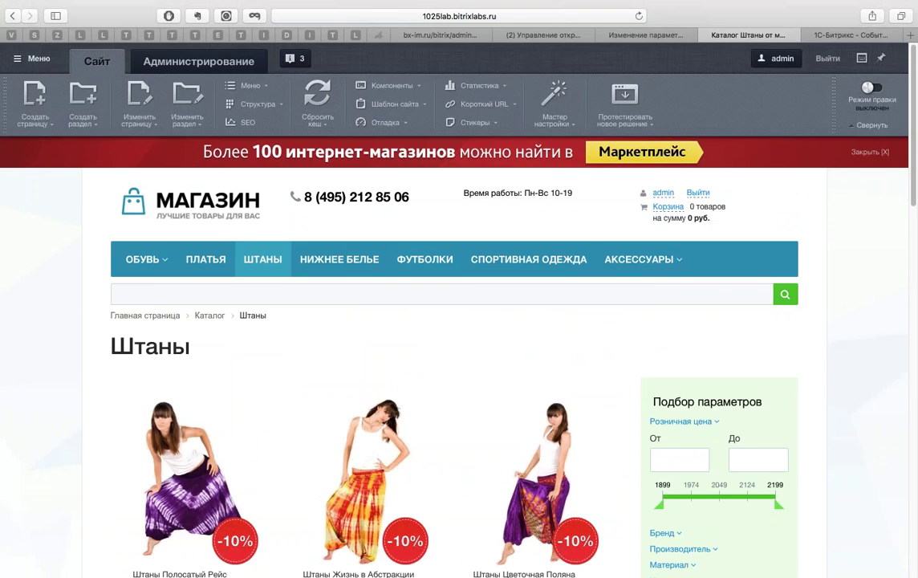
scroll(358, 359, "down", 3)
left_click(359, 358)
scroll(393, 377, "down", 6)
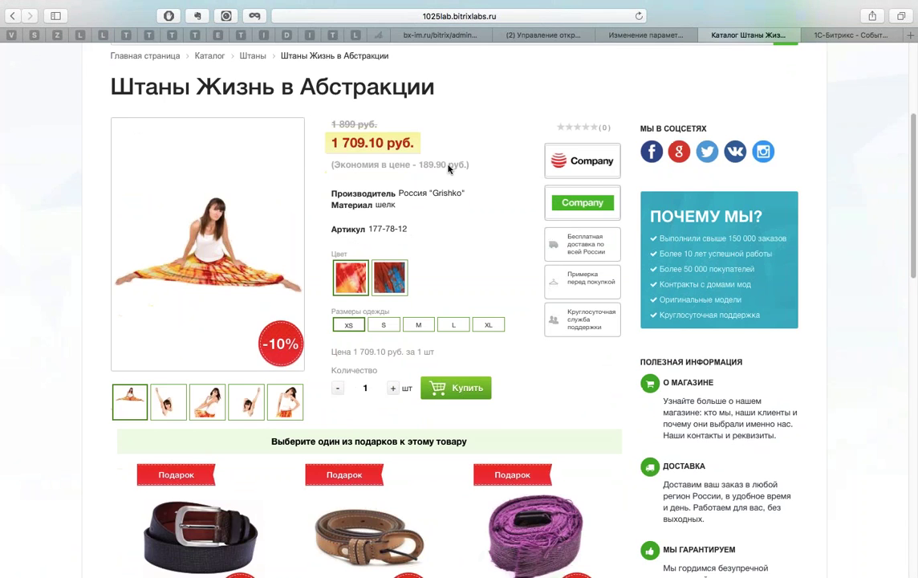
scroll(447, 167, "up", 5)
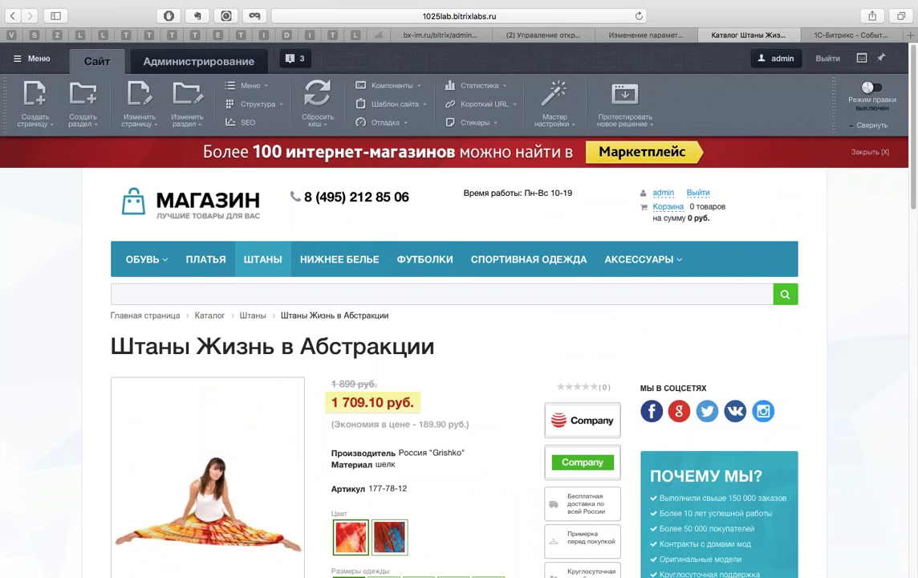
Step: Return to the discount's settings, review its main parameters and open its coupon list
left_click(650, 36)
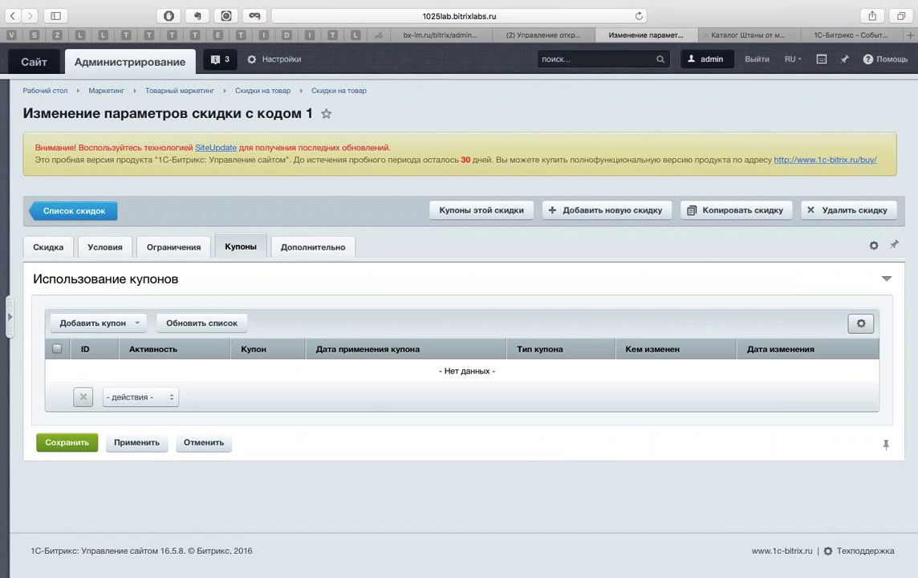
left_click(722, 35)
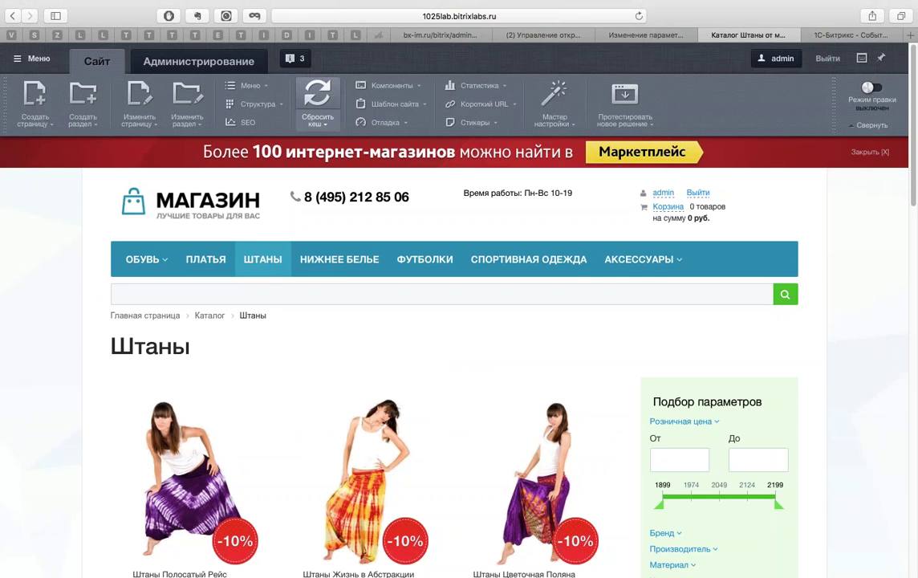
left_click(642, 35)
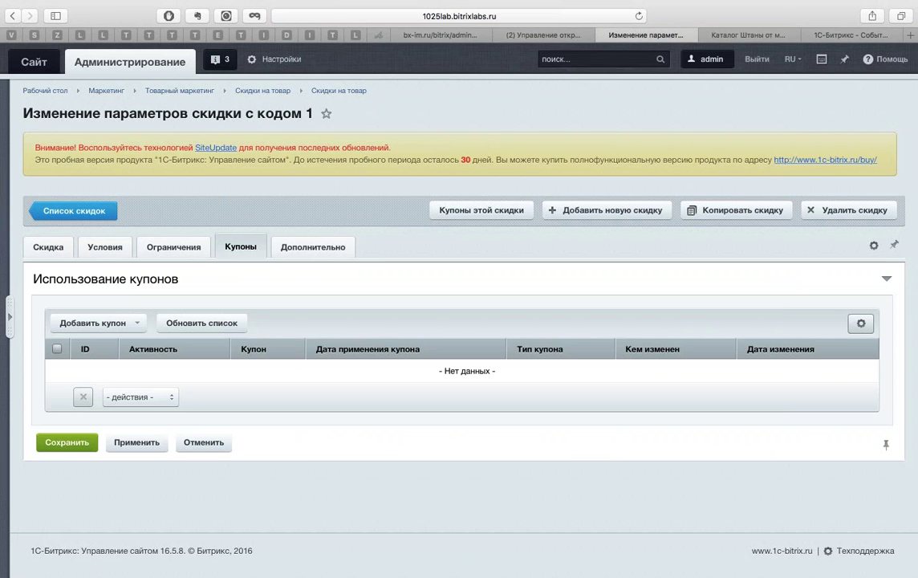
left_click(50, 247)
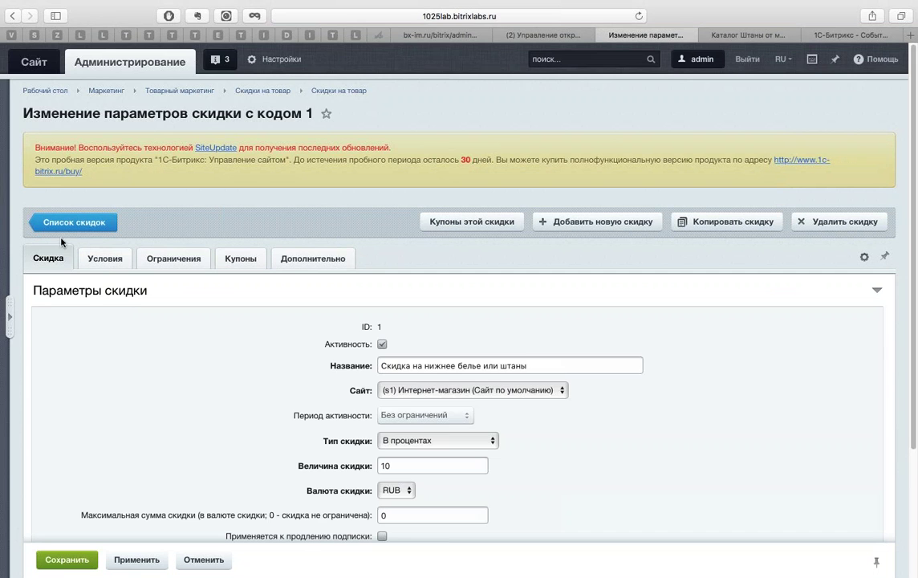
left_click(240, 259)
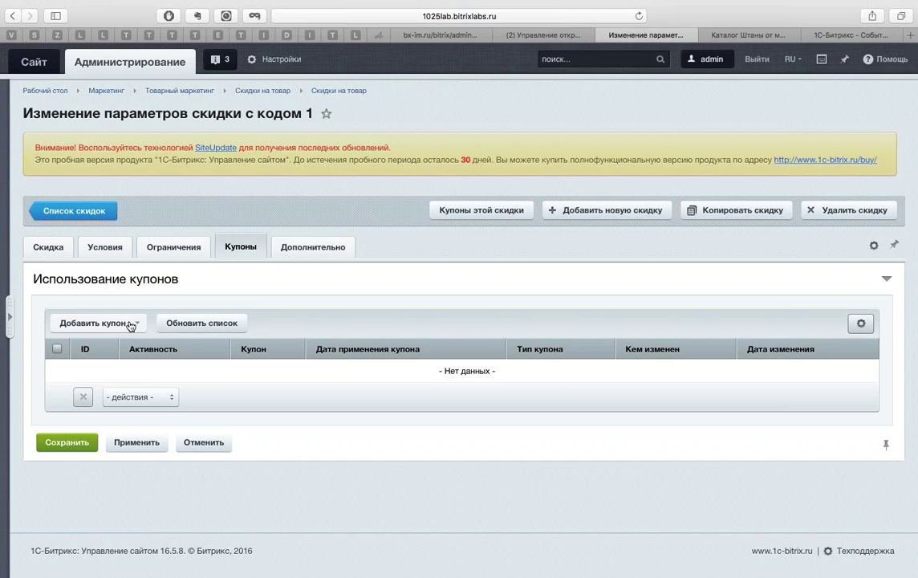
Step: Start adding one coupon to the discount and set its type to Многоразовый купон
left_click(130, 326)
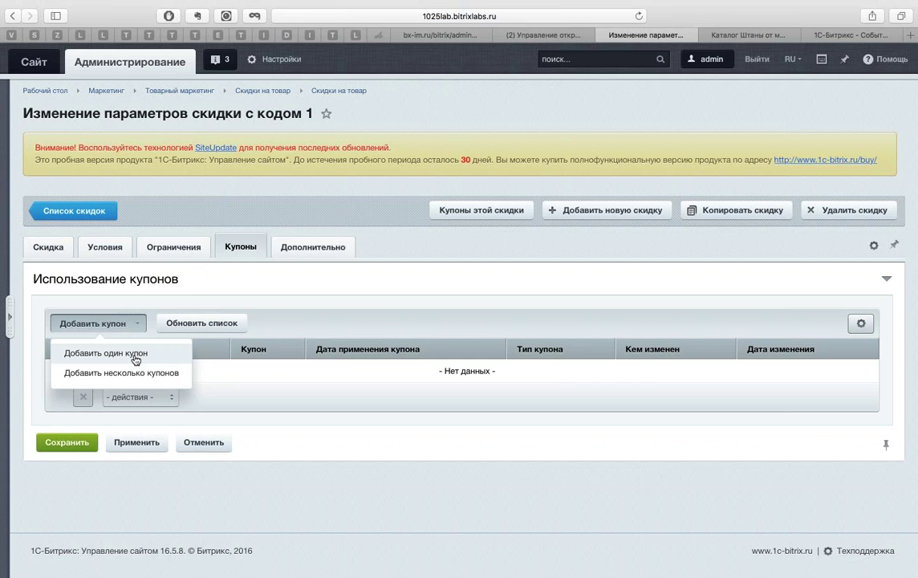
left_click(138, 355)
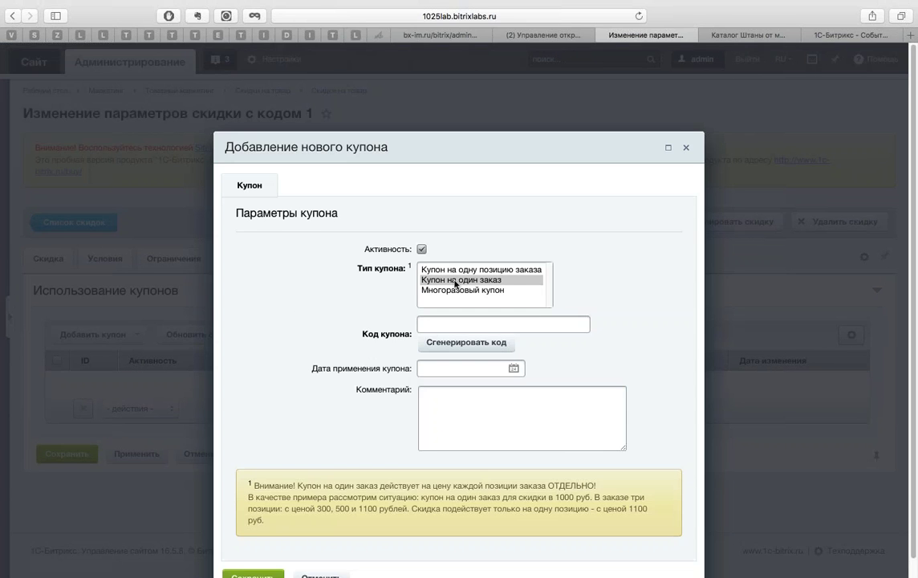
left_click(467, 270)
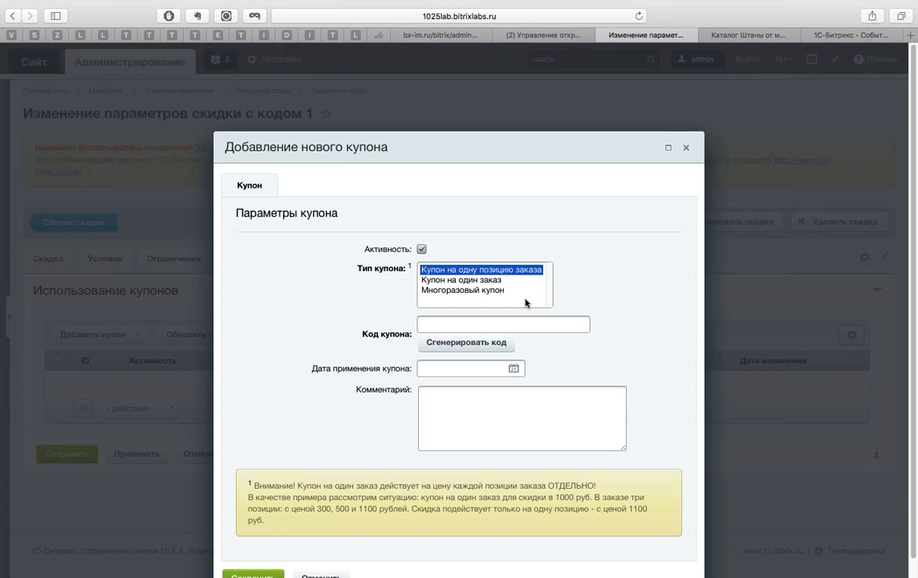
left_click(492, 292)
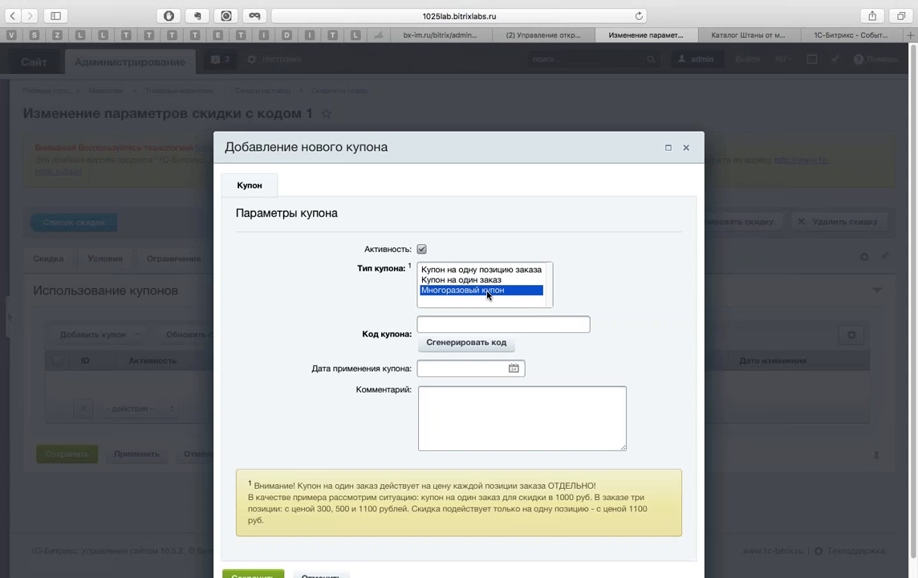
left_click(473, 280)
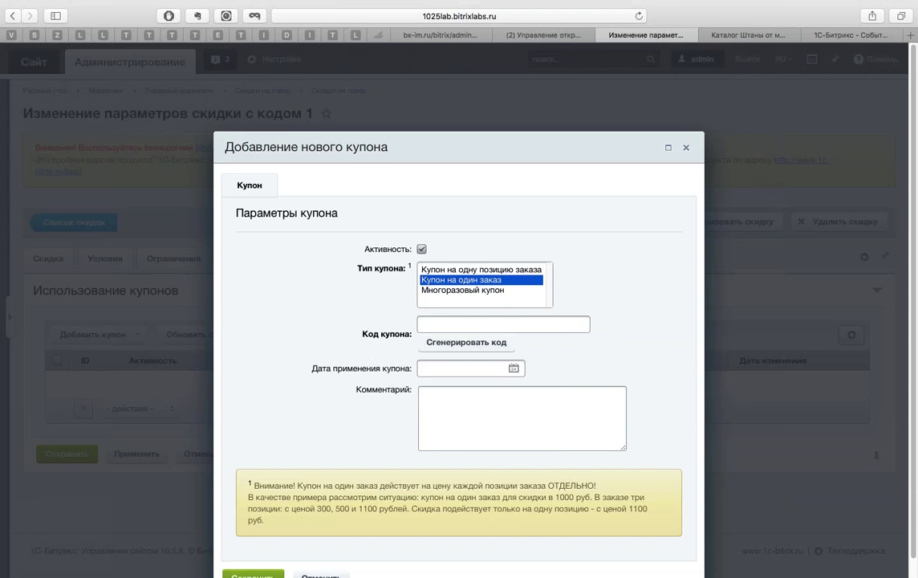
left_click(485, 292)
Step: Generate a code for the coupon and replace it with NEWYEAR
left_click(487, 325)
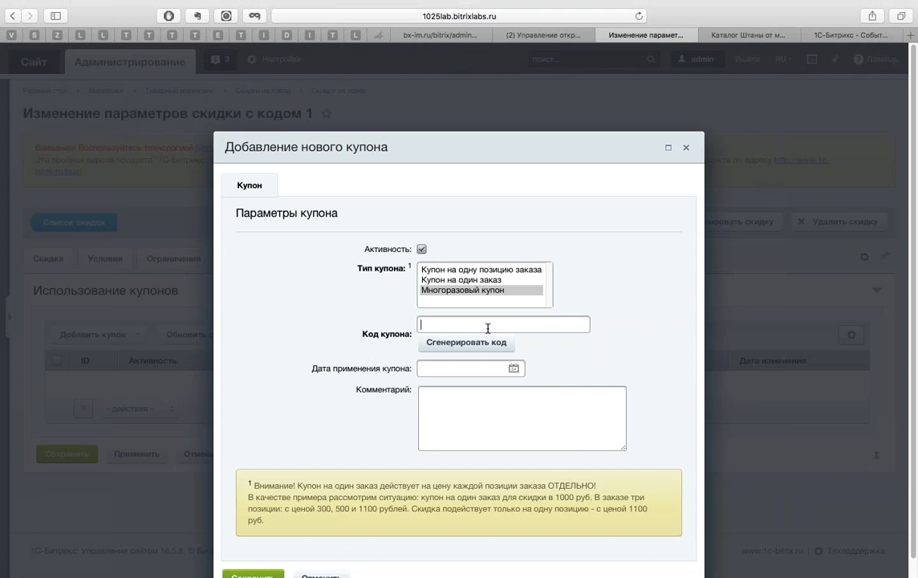
left_click(449, 342)
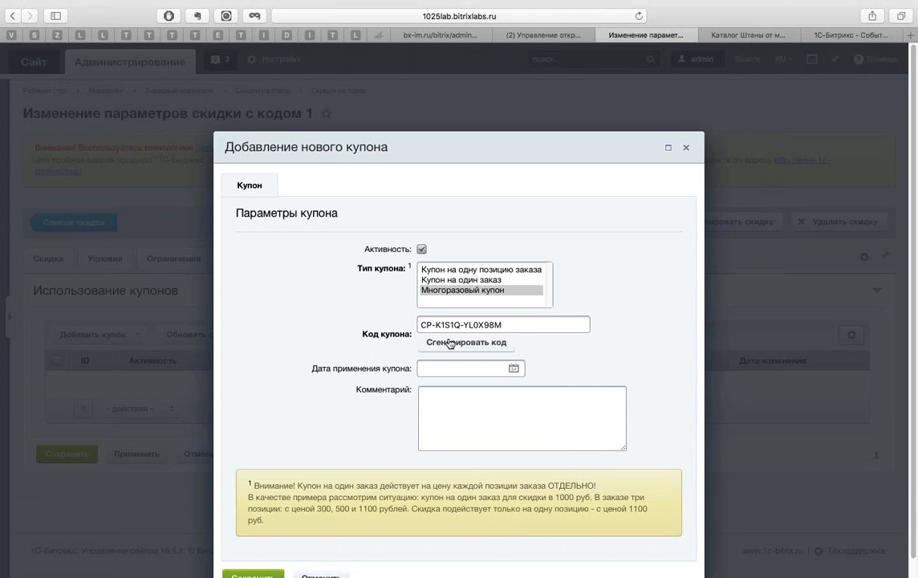
left_click_drag(503, 324, 17, 289)
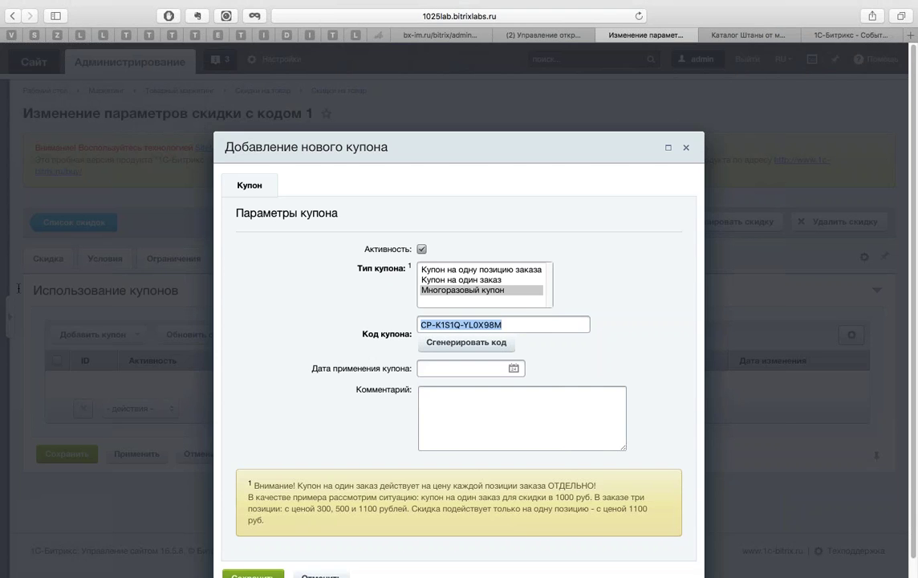
type("ТУЦ")
key("BackSpace")
key("BackSpace")
key("BackSpace")
type("NEWYEAR")
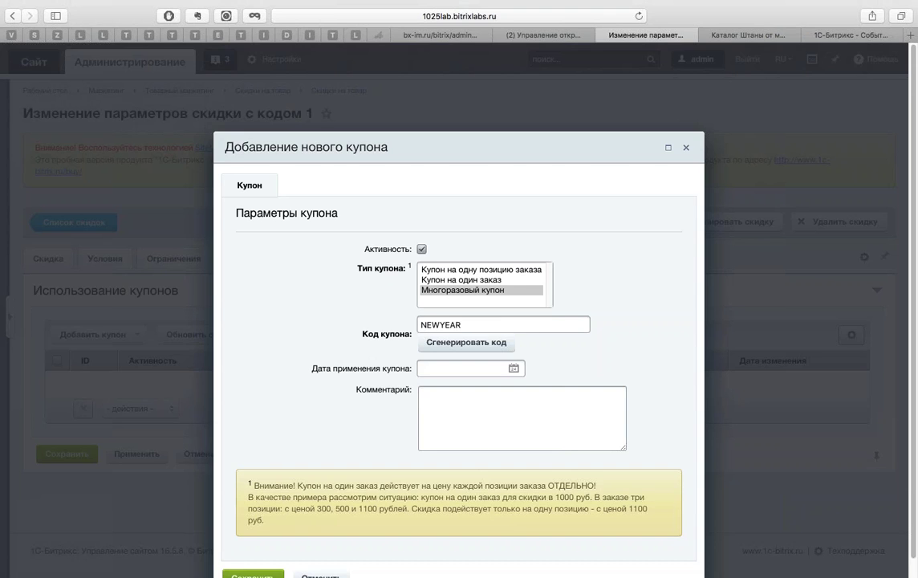
Step: Save the new coupon and return to the discount's main parameters
left_click(440, 402)
scroll(342, 442, "down", 1)
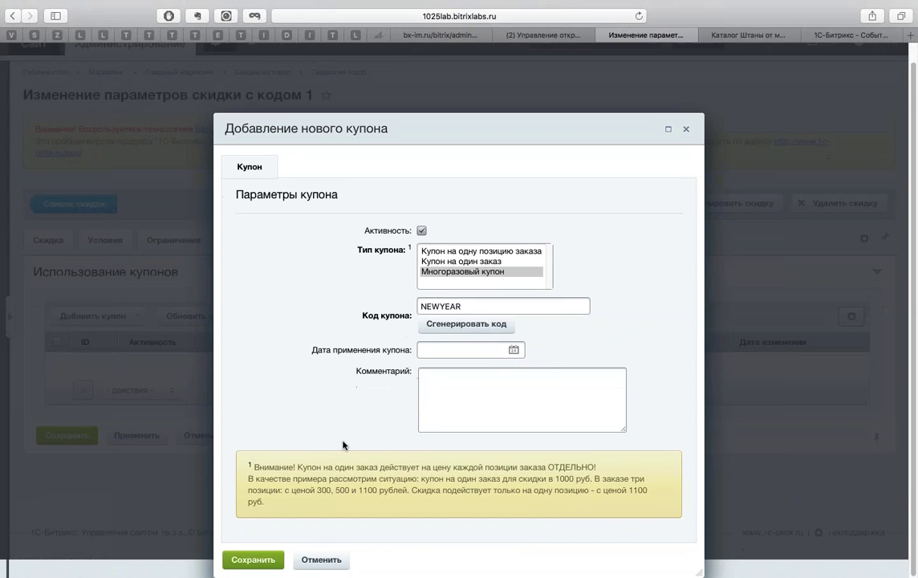
left_click(271, 563)
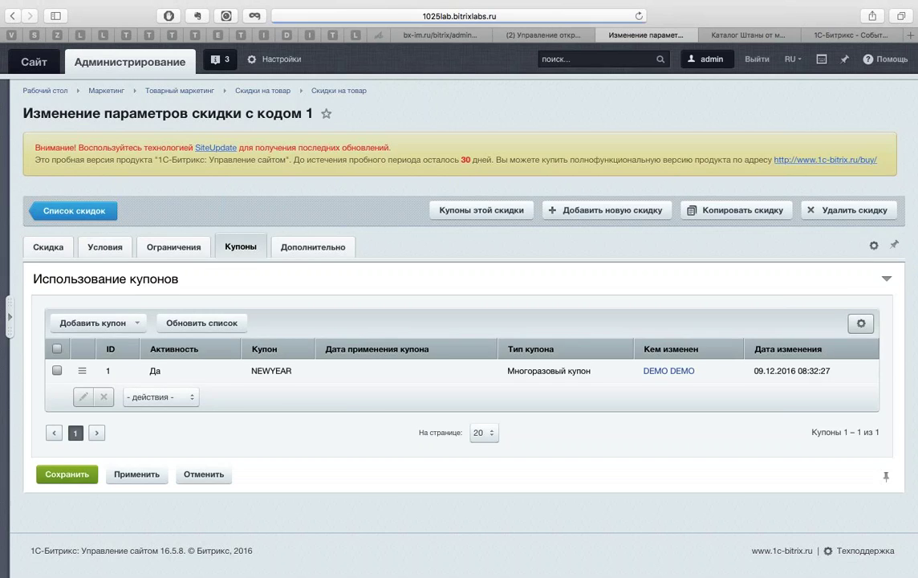
left_click(48, 247)
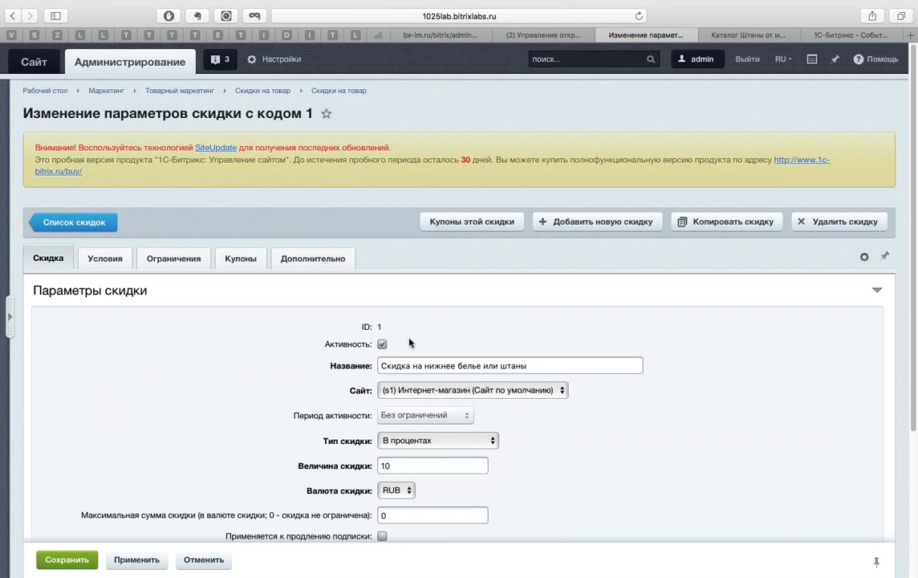
Step: Switch the discount's activity period to Интервал and set its start to 01.12.2016 00:00
left_click(446, 416)
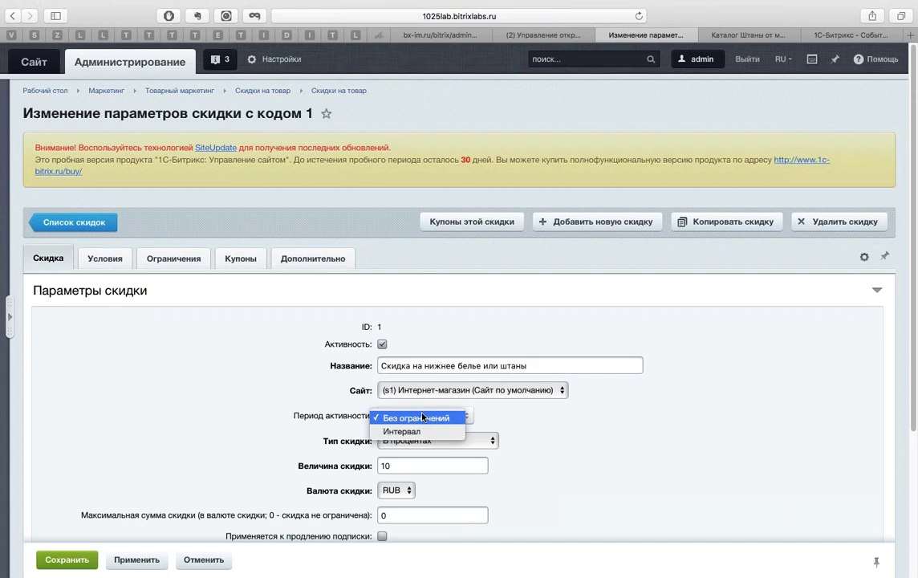
left_click(450, 429)
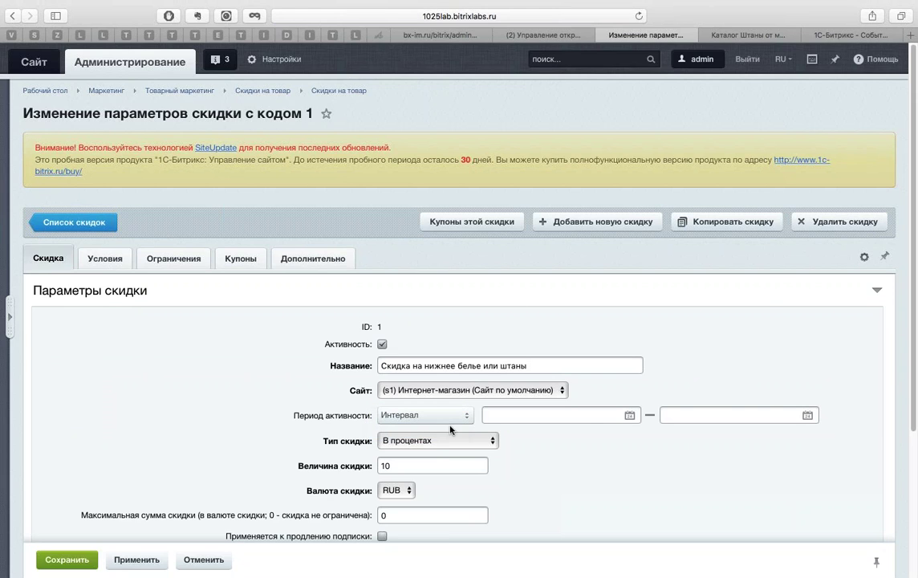
left_click(629, 415)
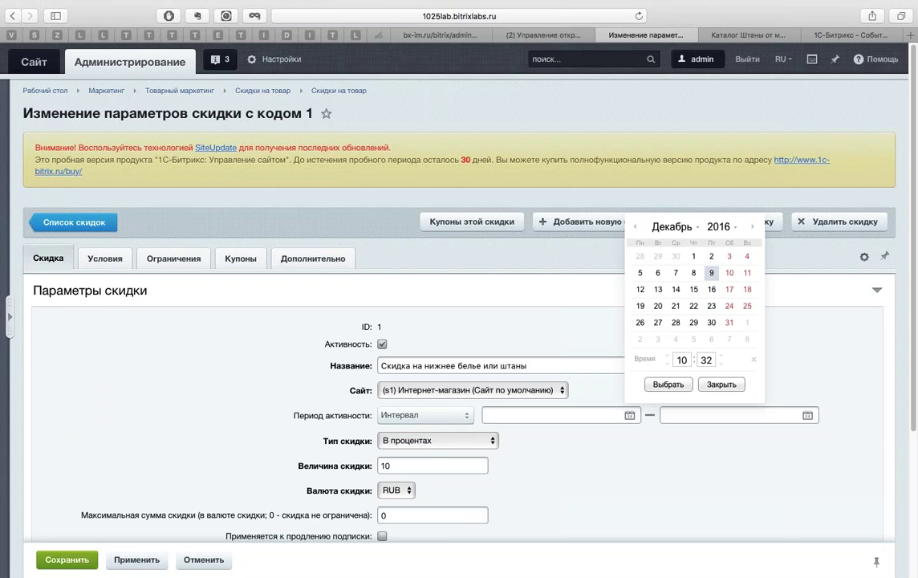
left_click(693, 257)
left_click(682, 361)
type("00")
key("Tab")
type("00")
left_click(679, 382)
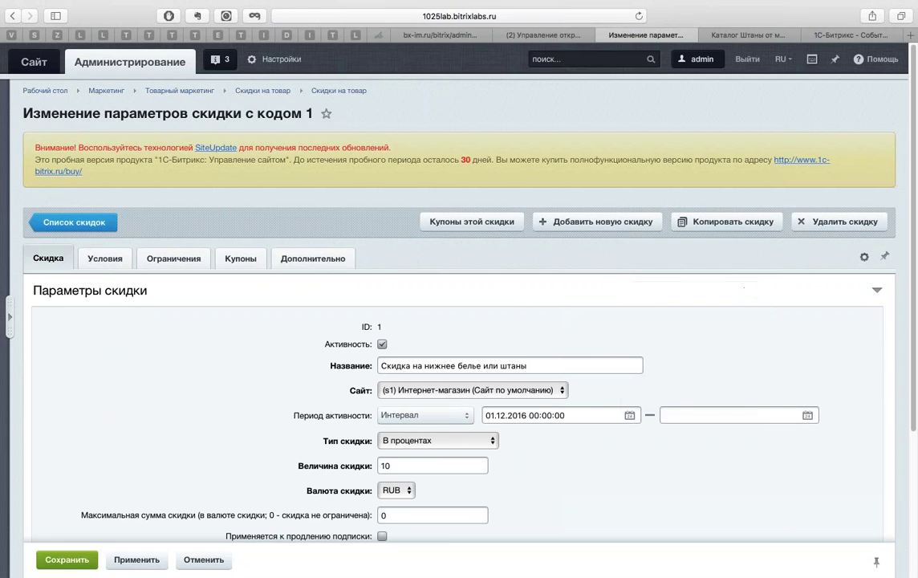
Step: Set the end of the discount's activity period to 31.12.2016 23:59 and apply the changes
left_click(807, 415)
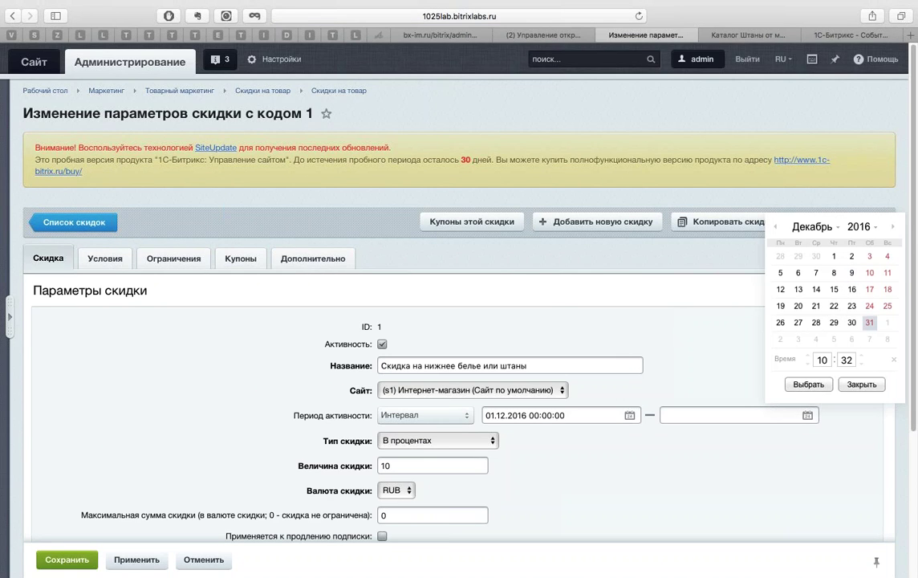
left_click(822, 359)
type("23")
left_click(847, 359)
type("59")
key("Return")
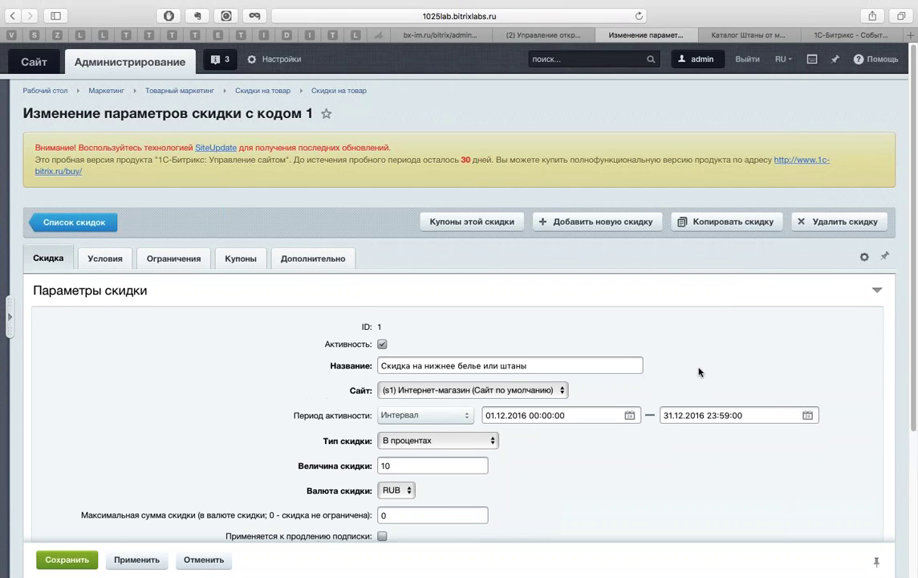
scroll(642, 369, "down", 5)
left_click(125, 495)
Step: Reset the cache of the storefront's Штаны catalogue page and add Штаны Цветочная Поляна to the cart
left_click(751, 35)
left_click(317, 95)
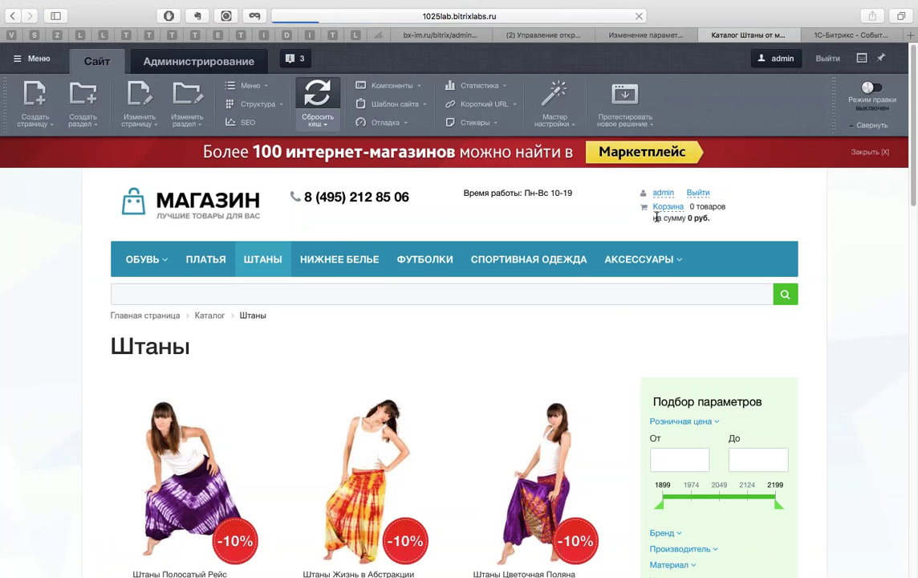
scroll(799, 287, "down", 3)
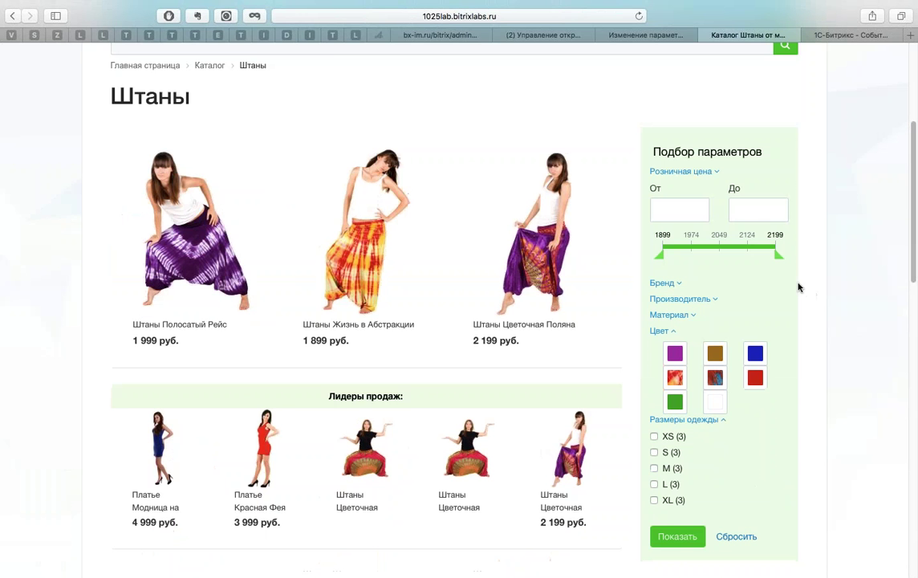
left_click(527, 384)
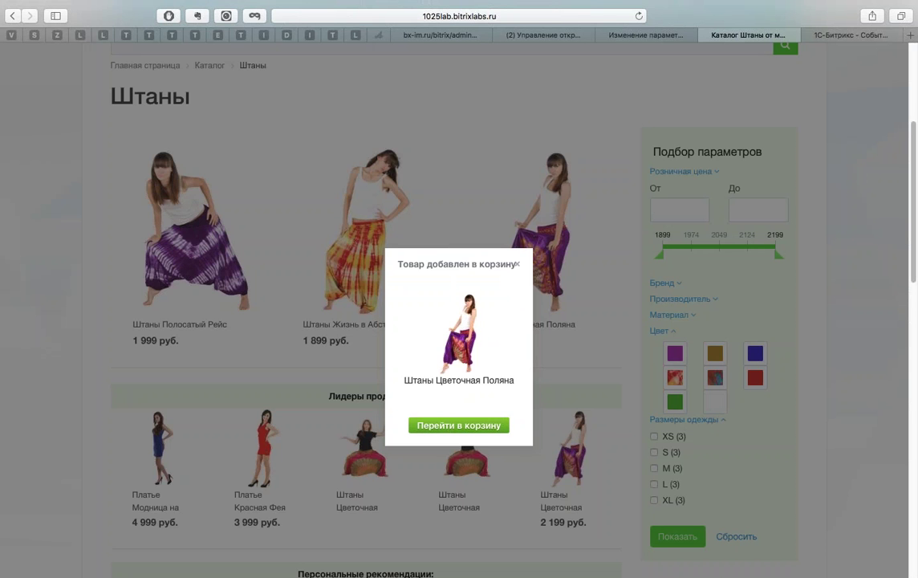
left_click(466, 240)
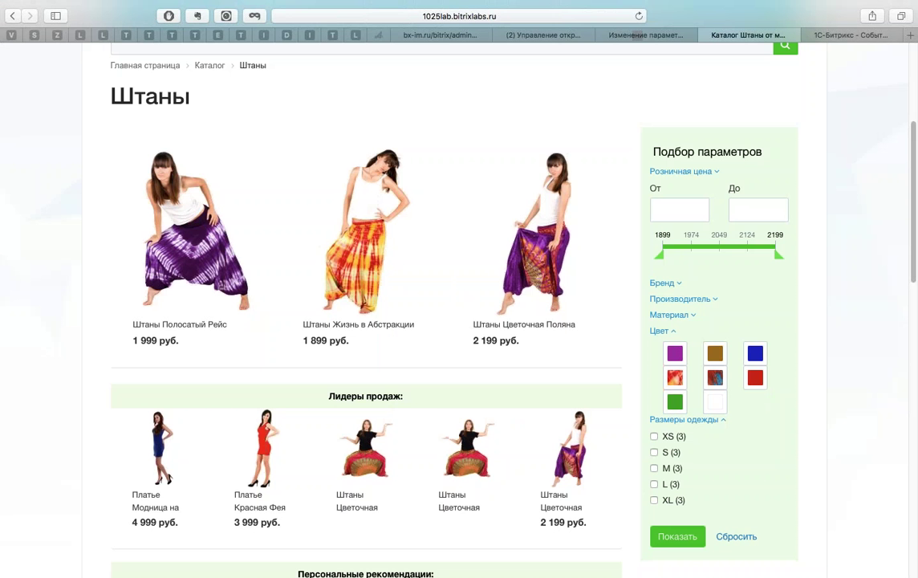
Step: Add Платье Красная Фея from the bestsellers to the cart and continue shopping
scroll(185, 241, "down", 1)
scroll(54, 301, "down", 3)
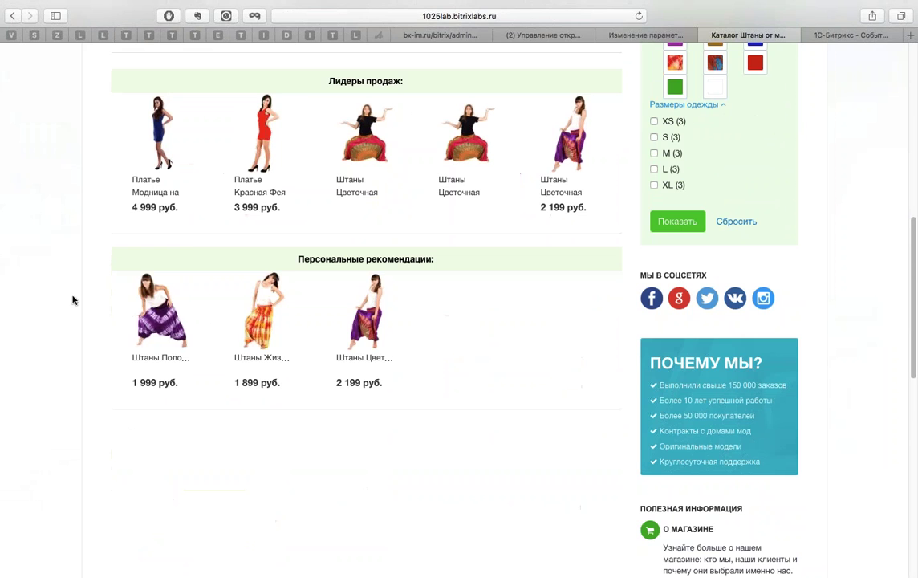
left_click(266, 250)
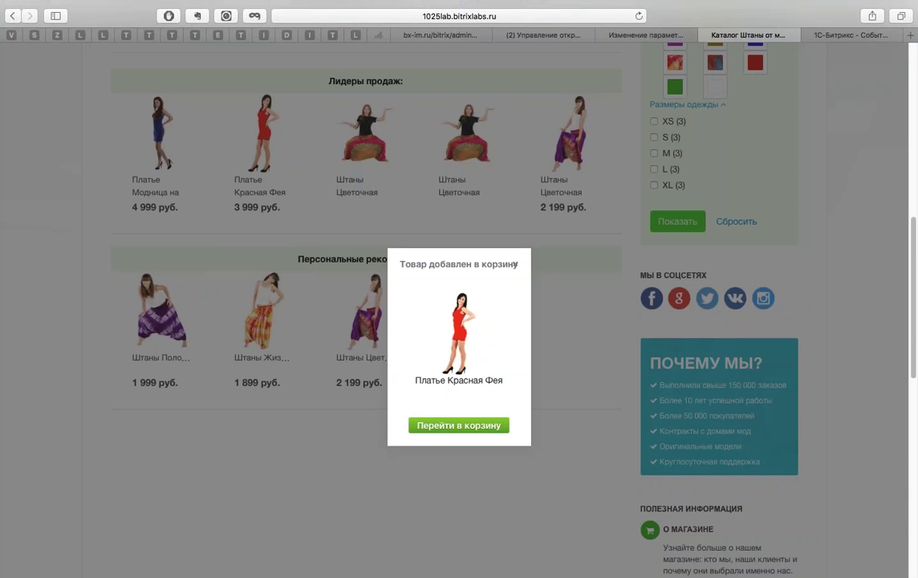
left_click(514, 263)
Step: Open the Нижнее белье section of the store and reset its page cache
scroll(401, 265, "up", 15)
left_click(347, 266)
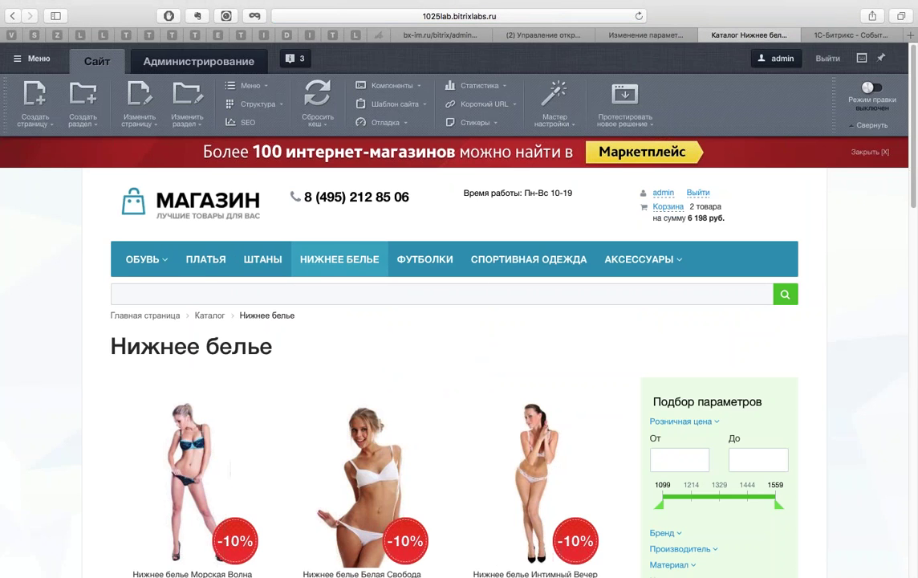
left_click(318, 95)
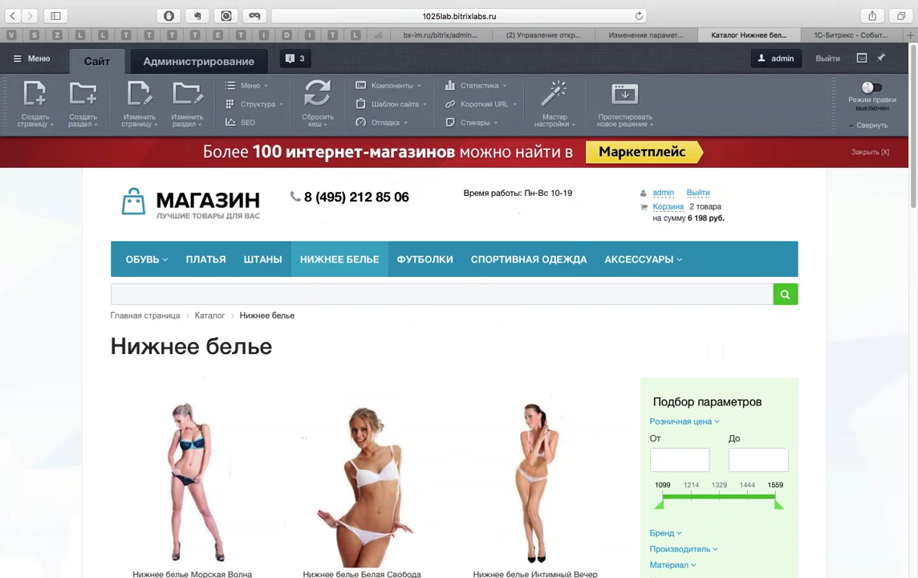
scroll(441, 359, "down", 5)
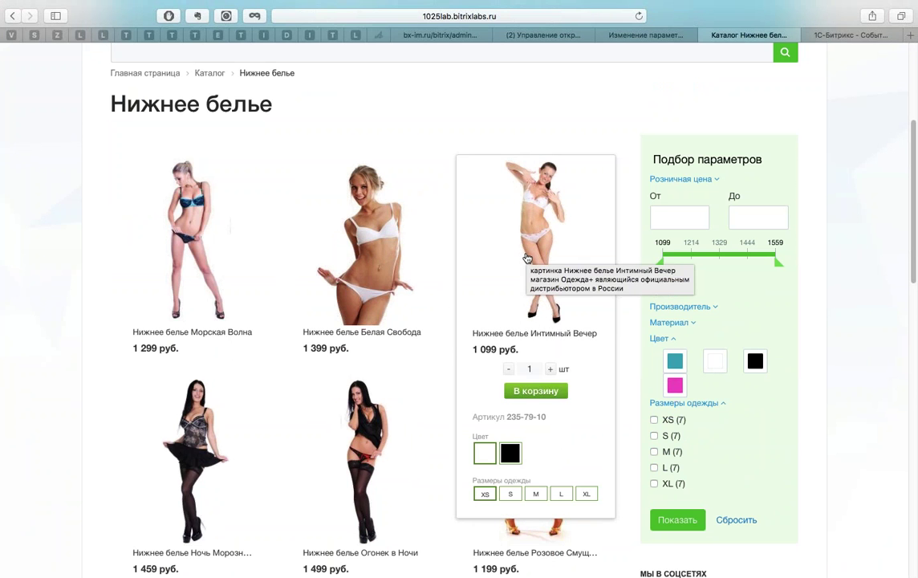
Step: Open the product Нижнее белье Интимный Вечер and buy one piece
left_click(527, 258)
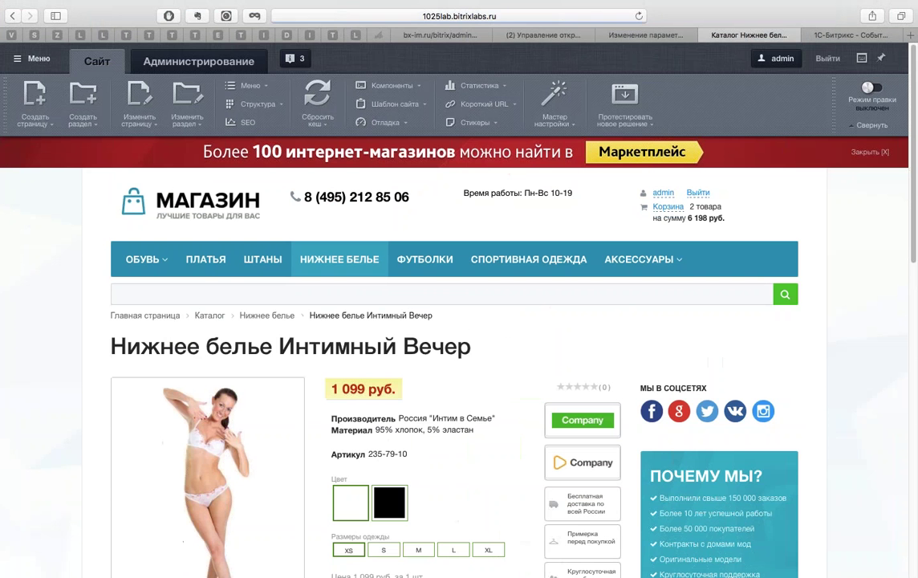
scroll(468, 391, "down", 3)
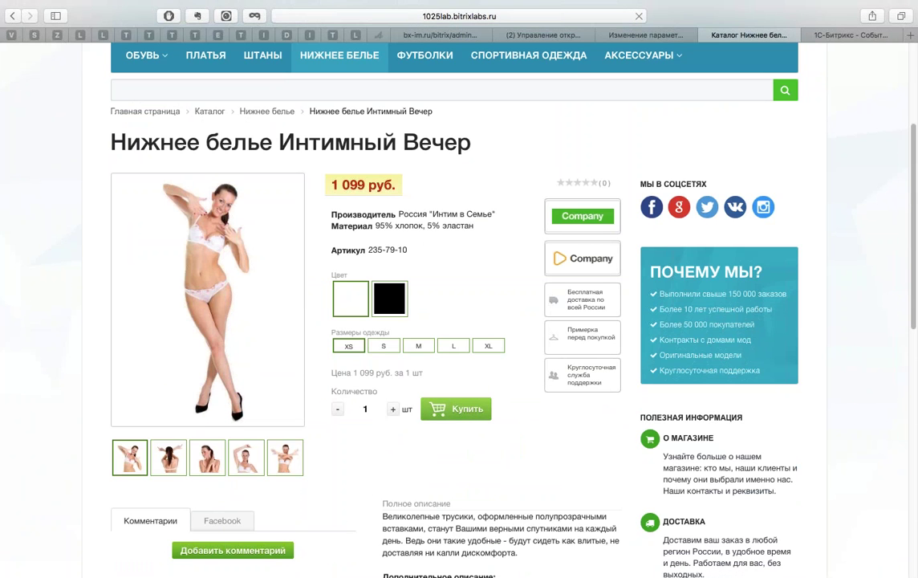
left_click(442, 409)
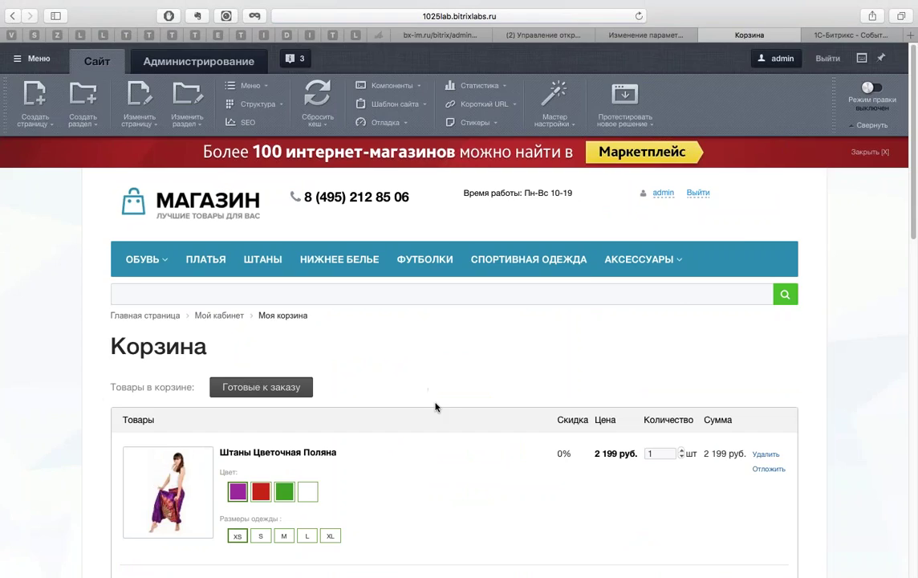
Step: Apply the coupon code NEWYEAR to the cart
scroll(467, 390, "down", 4)
scroll(469, 388, "down", 2)
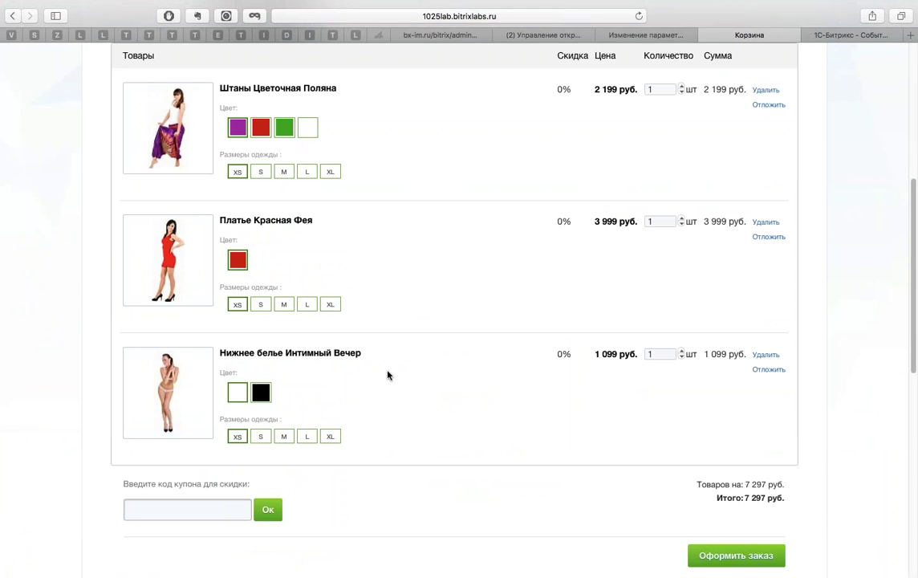
type("NEWYEAR")
key("Return")
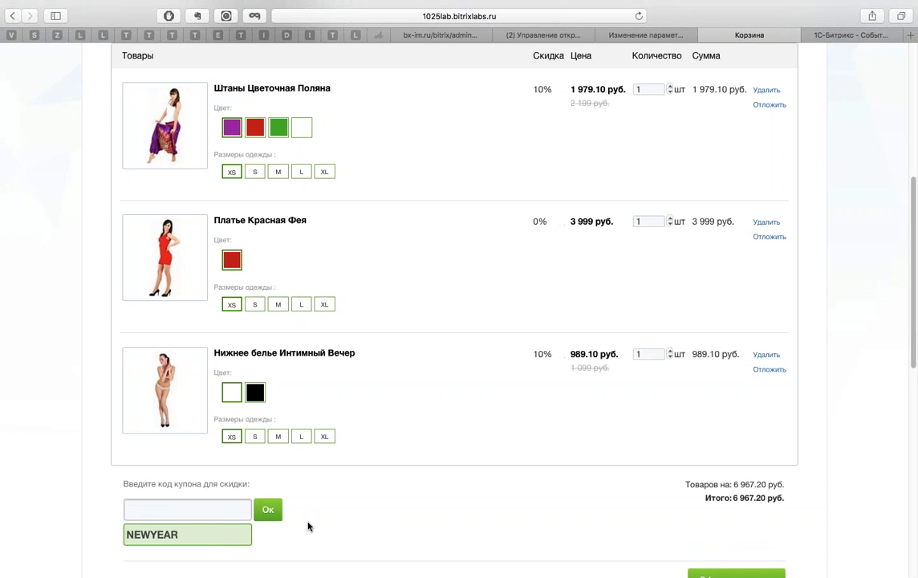
Step: Examine the cart's per-item discounts, order total, applied coupon and offered gifts
scroll(474, 340, "down", 5)
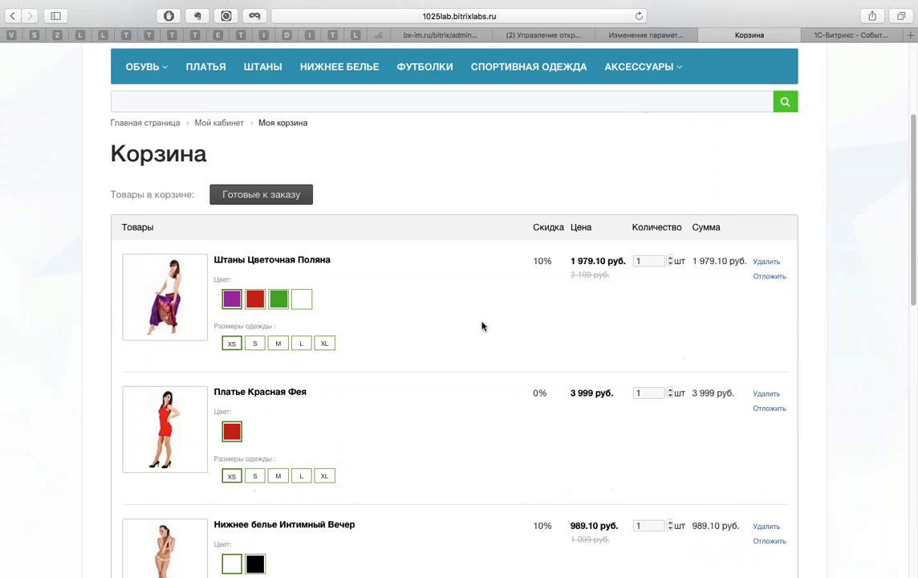
scroll(492, 286, "down", 3)
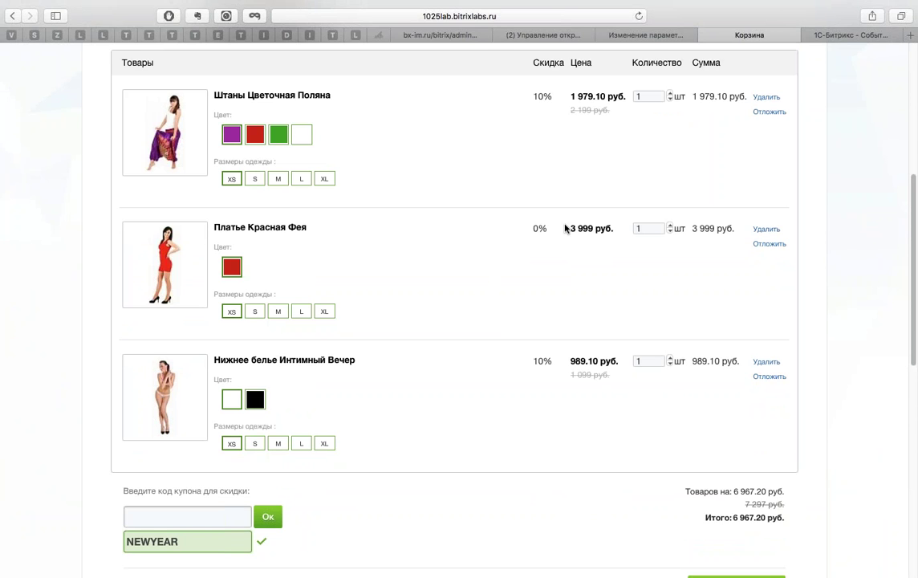
scroll(396, 412, "down", 5)
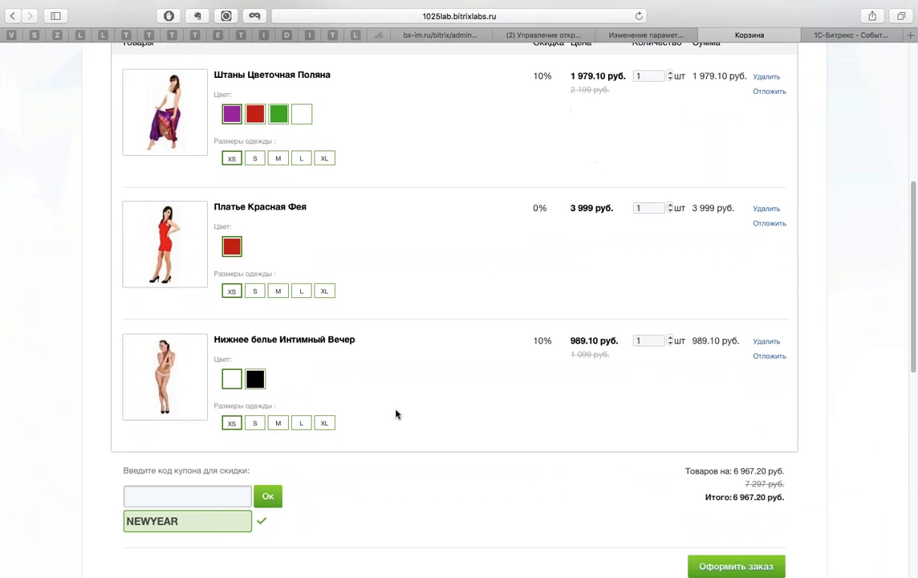
mouse_move(190, 340)
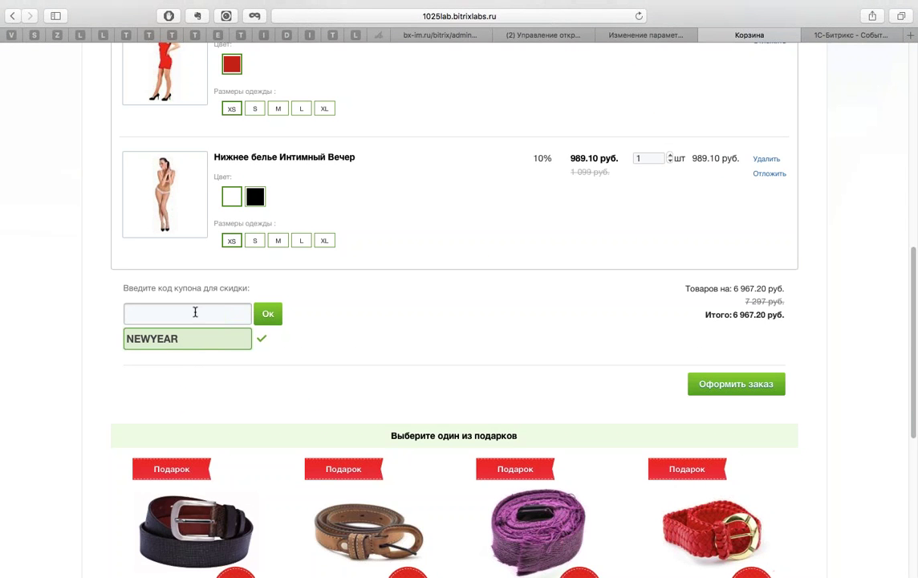
scroll(512, 241, "up", 10)
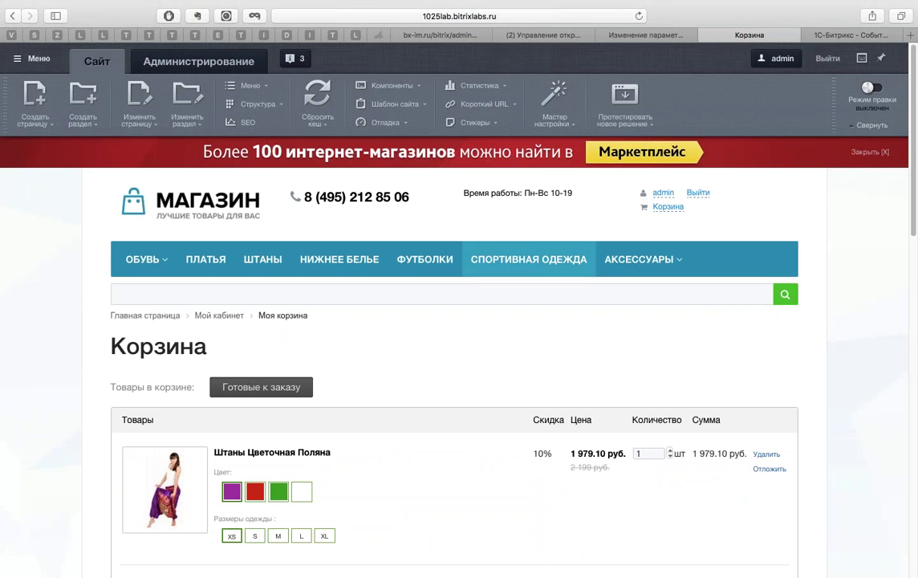
Step: Go back to the discount's settings in the administration area and return to the list of product discounts
left_click(673, 36)
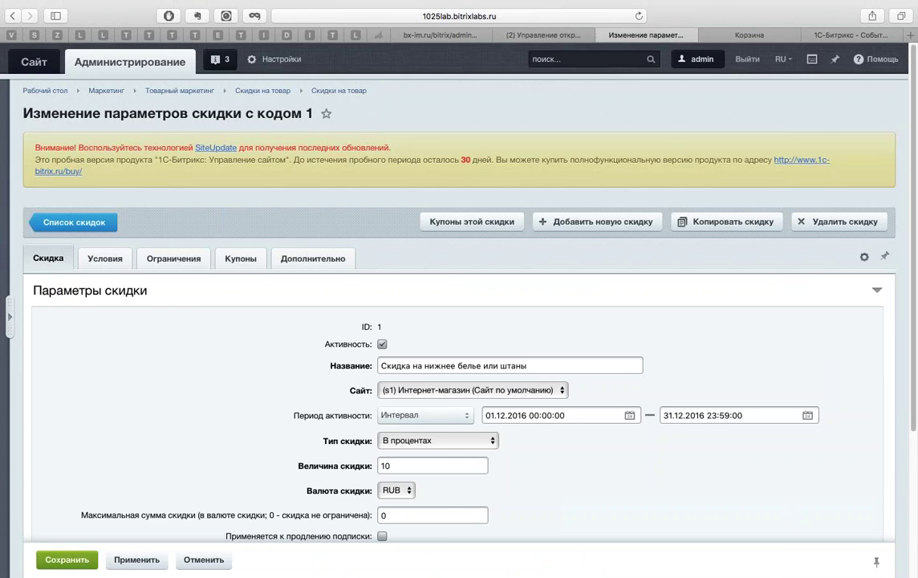
left_click(542, 36)
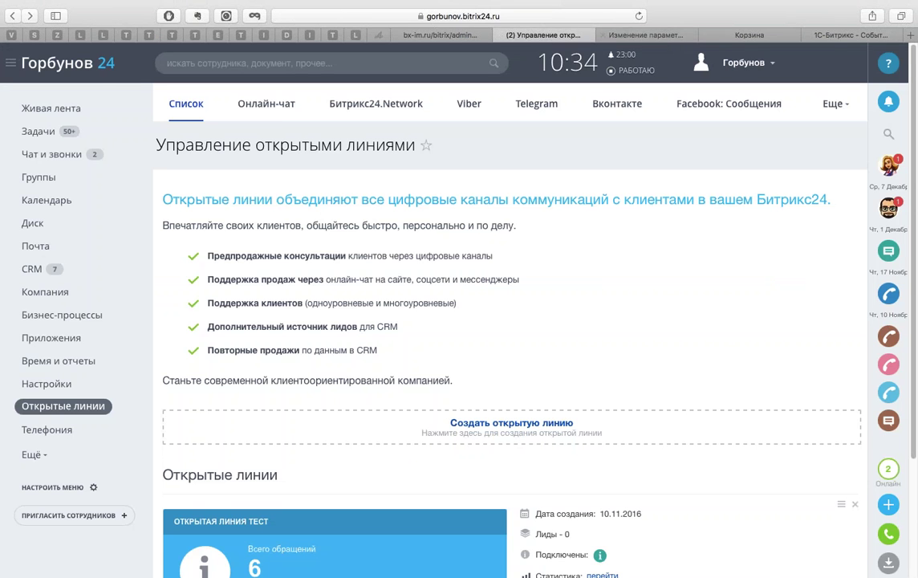
left_click(640, 35)
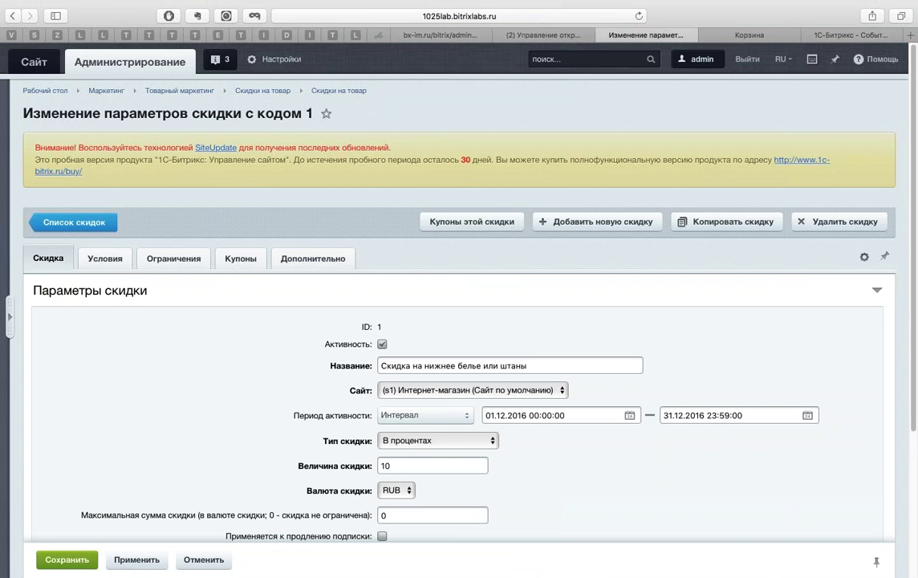
left_click(79, 218)
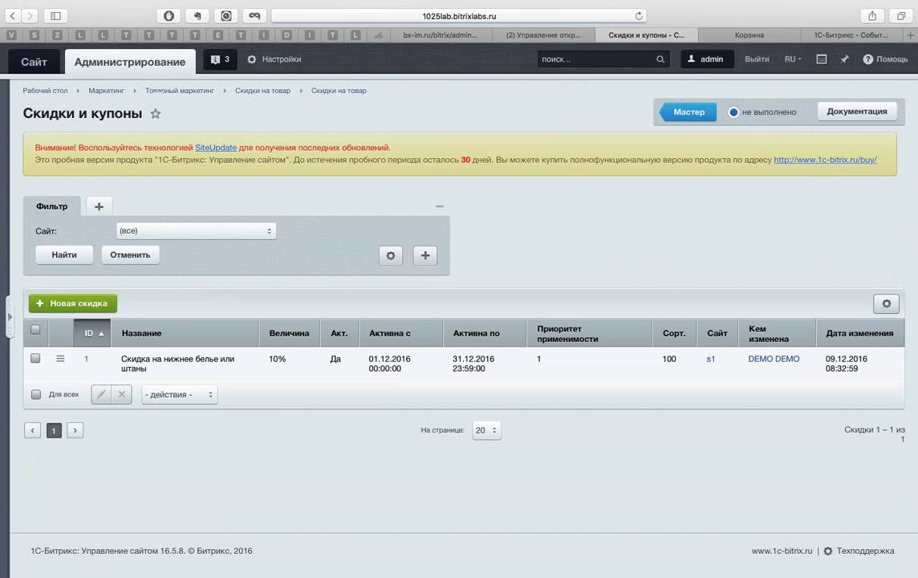
Step: Go to the basket rules under Товарный маркетинг and open the rule Подарки в корзине
left_click(8, 299)
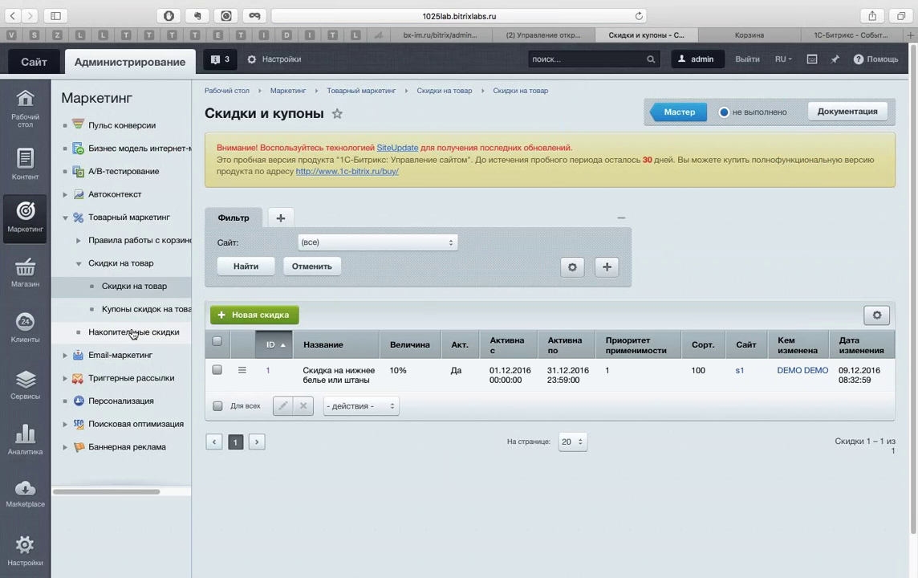
left_click(79, 240)
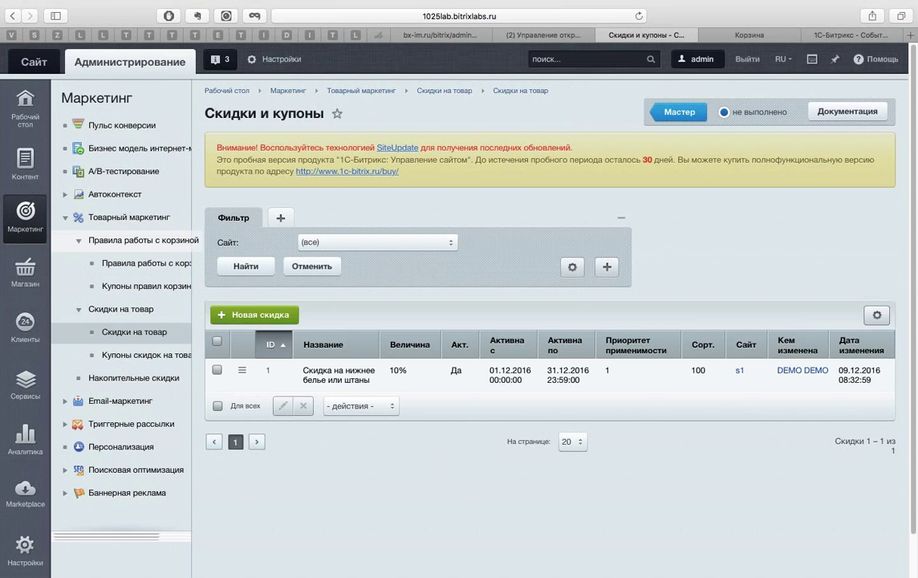
left_click(109, 263)
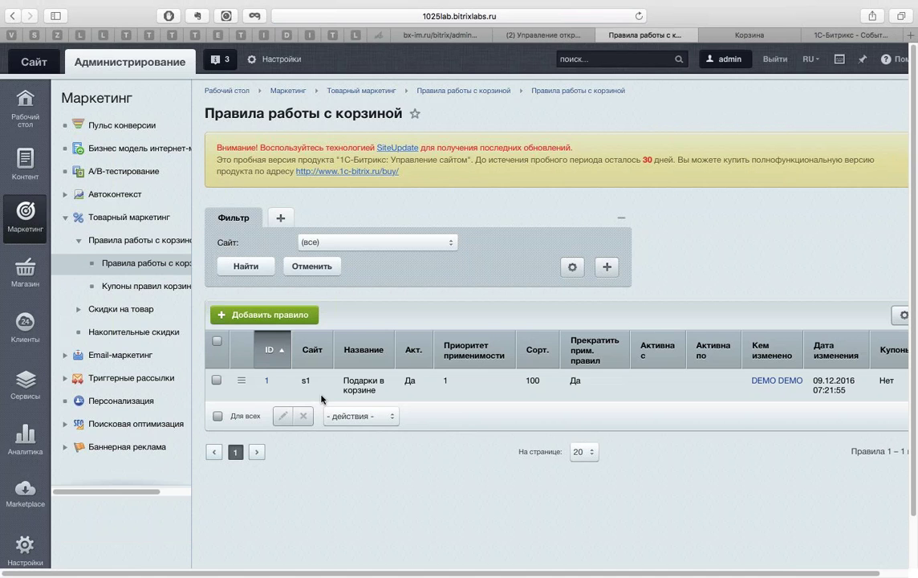
left_click(266, 380)
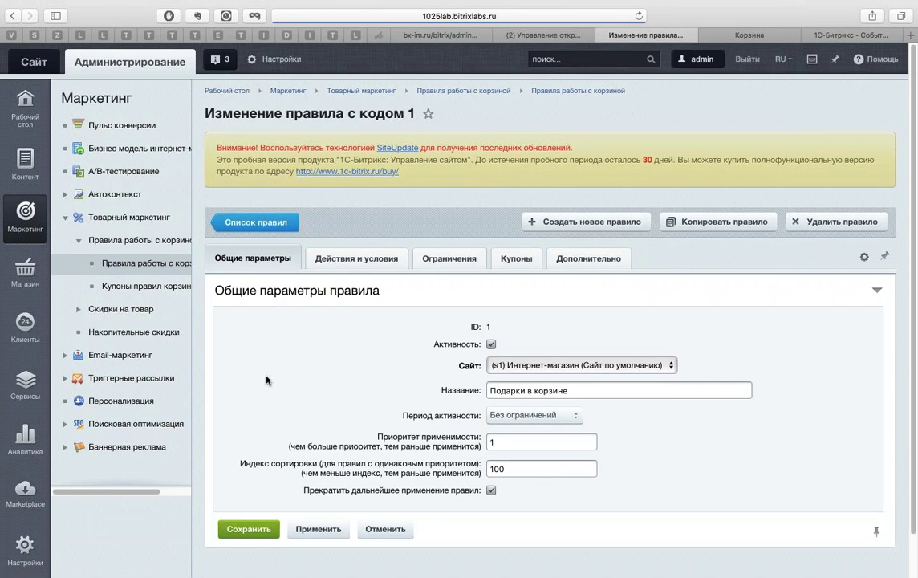
Step: Examine the gift action and additional conditions of the Подарки в корзине rule
left_click(356, 257)
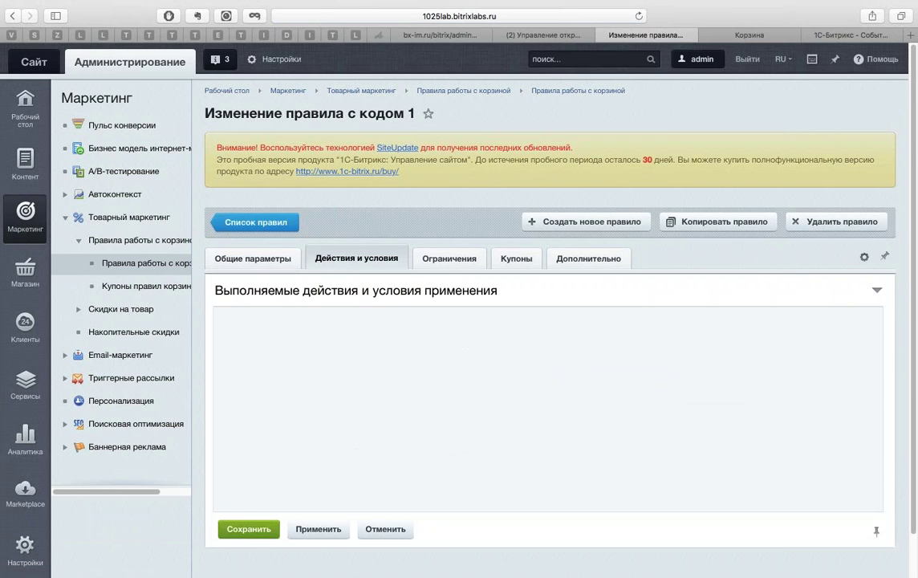
scroll(752, 307, "down", 5)
scroll(289, 354, "down", 2)
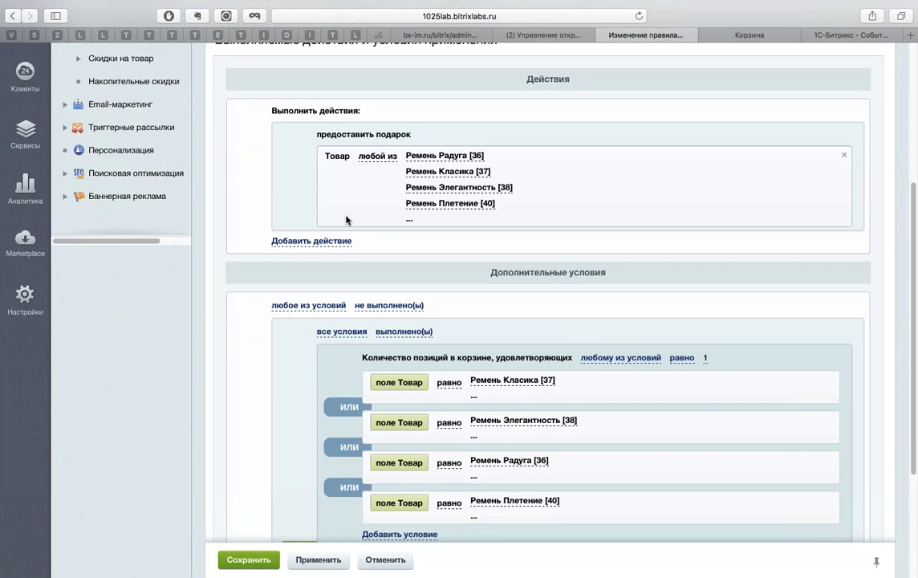
Step: Review the belts listed as gifts and the basket position-count conditions through to the end of the rule
scroll(586, 343, "up", 2)
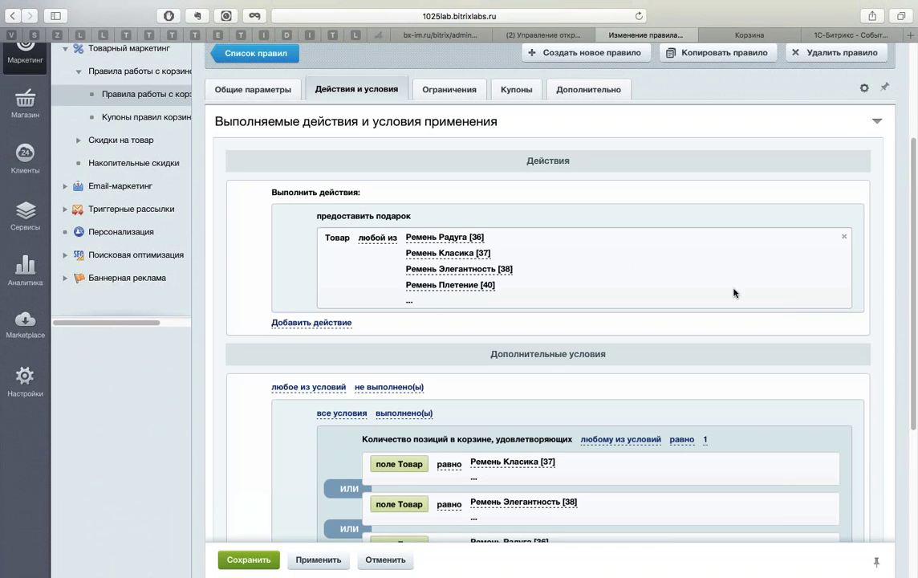
scroll(735, 293, "down", 2)
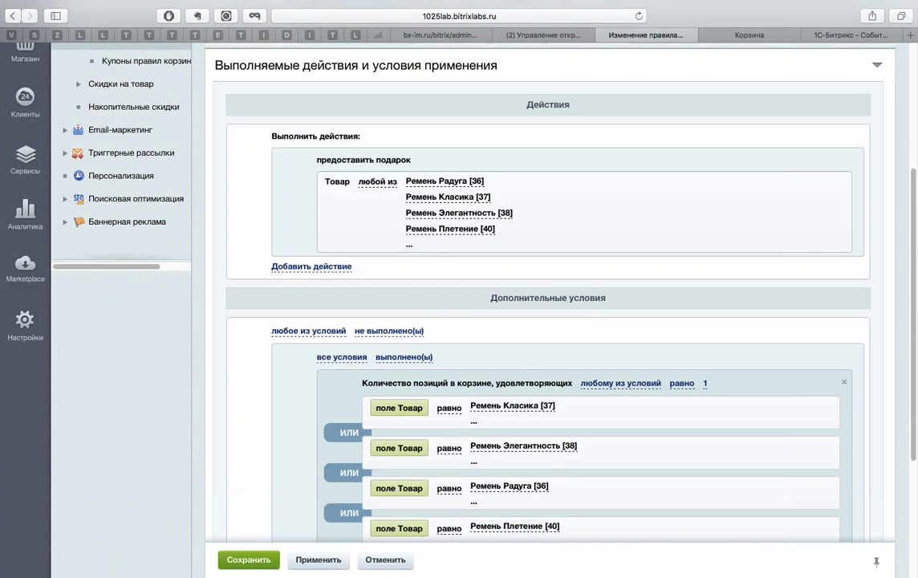
scroll(676, 371, "down", 5)
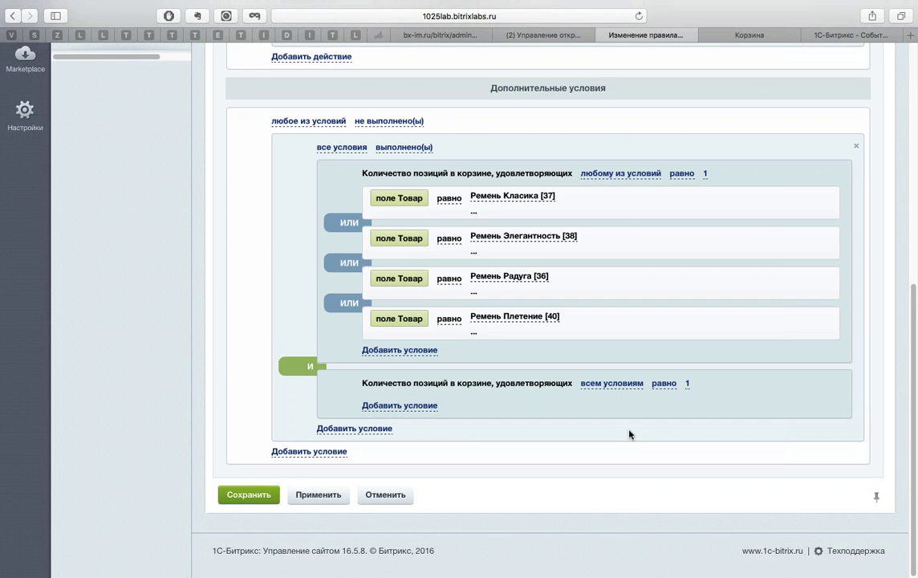
Step: Switch to the storefront, reload the Штаны Цветочная Поляна product page and look through its details and recommendation blocks
left_click(722, 35)
key("super+r")
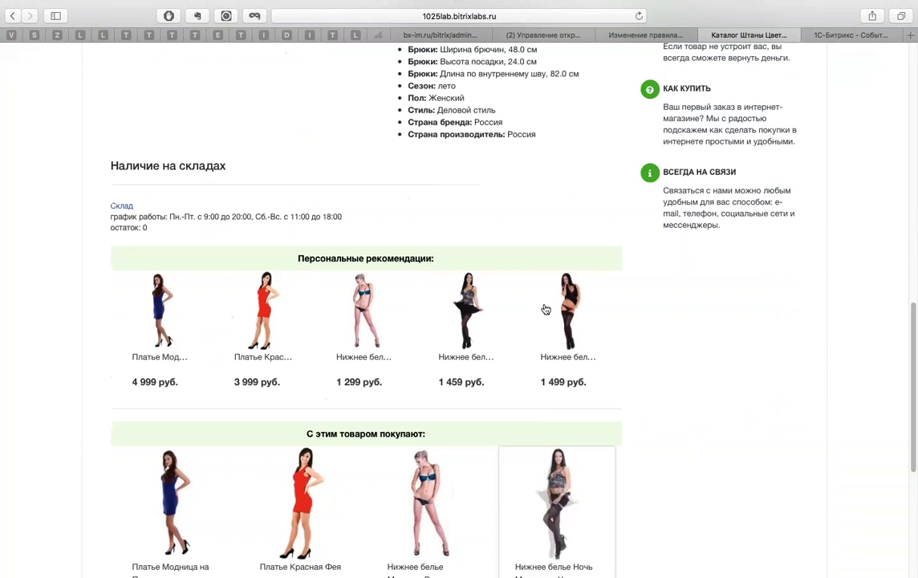
scroll(855, 361, "up", 5)
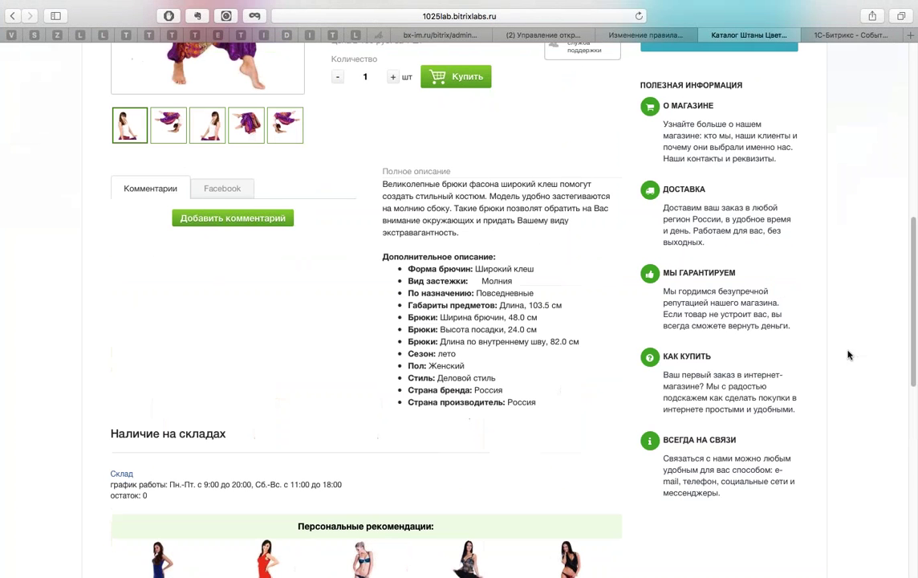
scroll(849, 355, "up", 8)
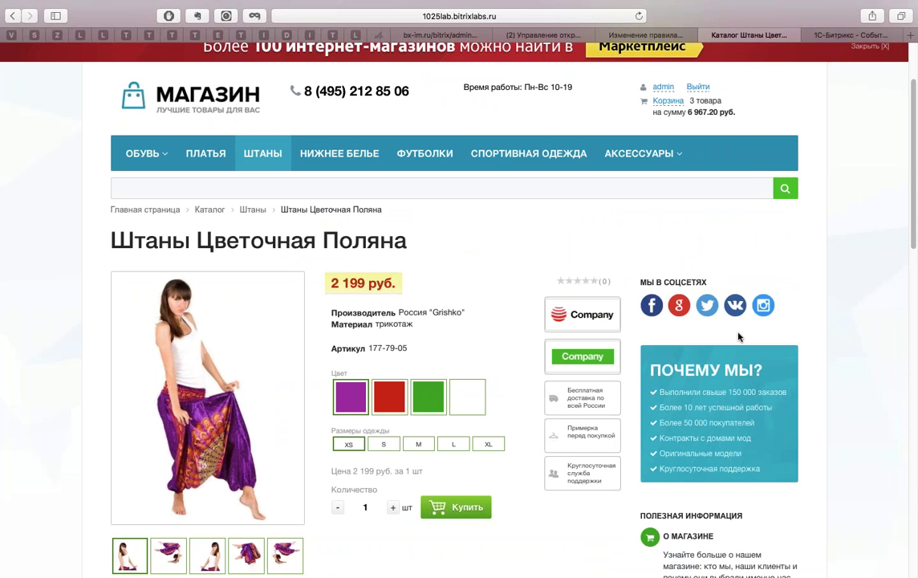
Step: Recheck the gift rule's additional conditions, then look over the Штаны Цветочная Поляна product page once more
left_click(602, 32)
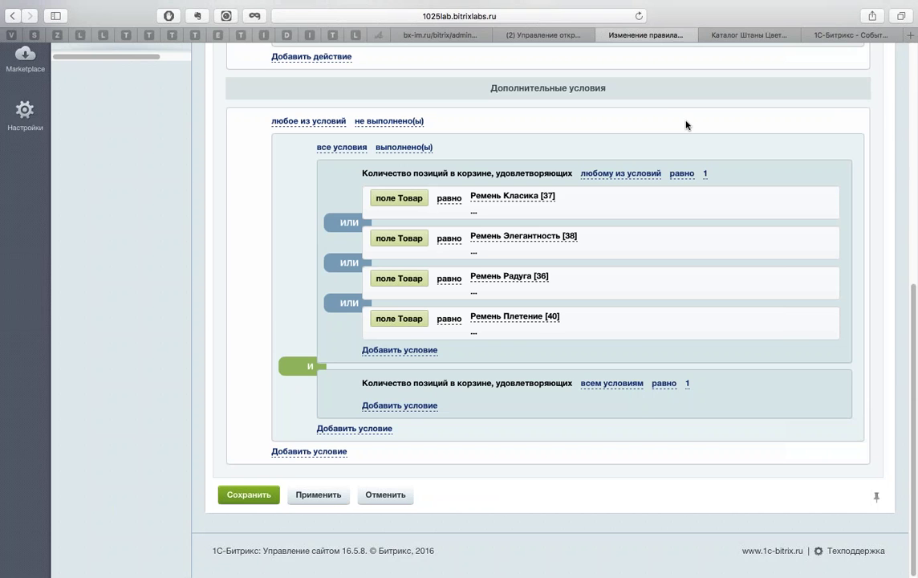
left_click(722, 34)
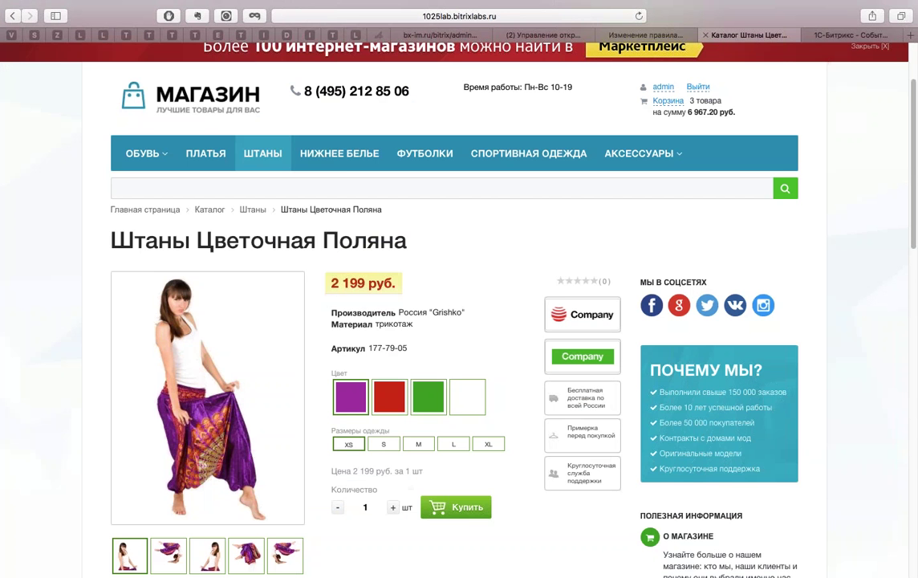
scroll(431, 264, "down", 8)
scroll(431, 264, "up", 12)
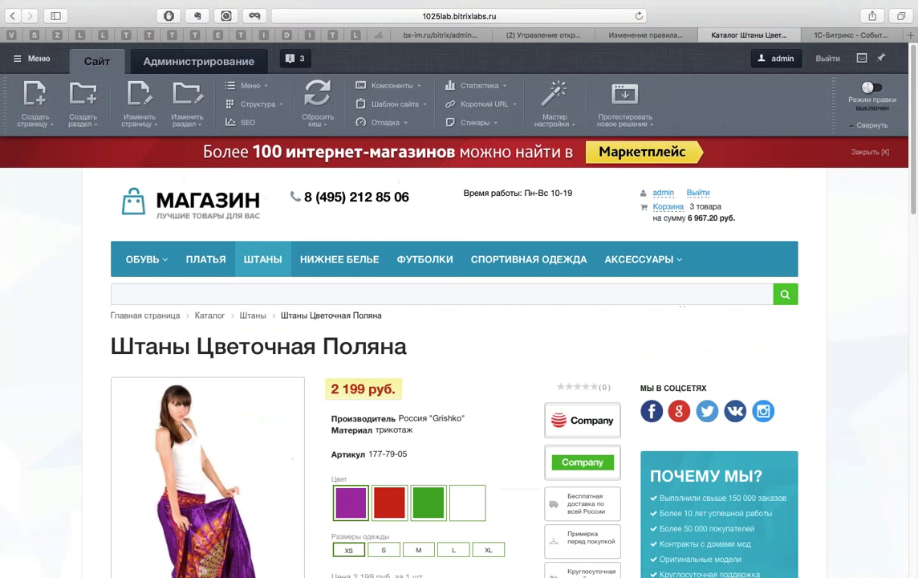
Step: Open Футболка Женский Соблазн from the Футболки catalogue section and look through its stock and recommended products
left_click(431, 264)
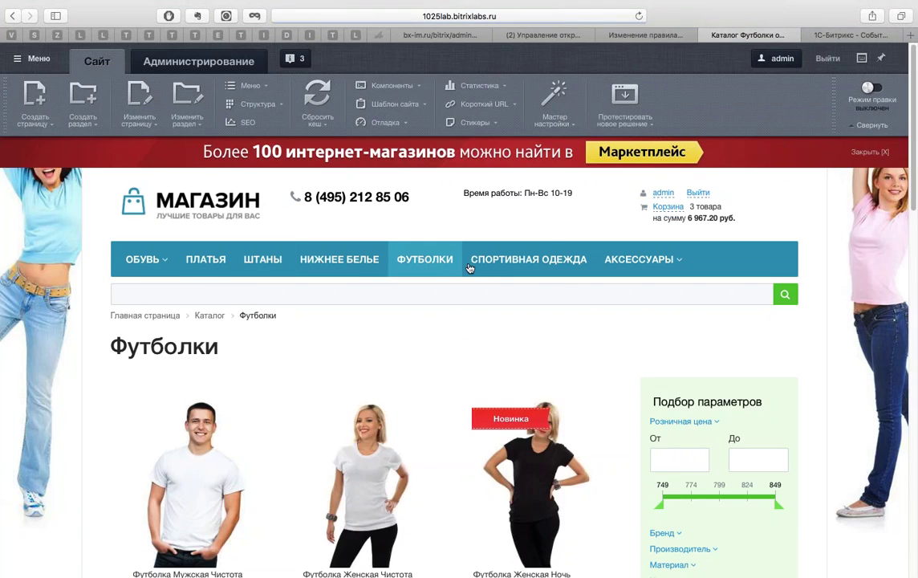
scroll(431, 263, "down", 5)
scroll(809, 273, "down", 5)
scroll(857, 295, "up", 6)
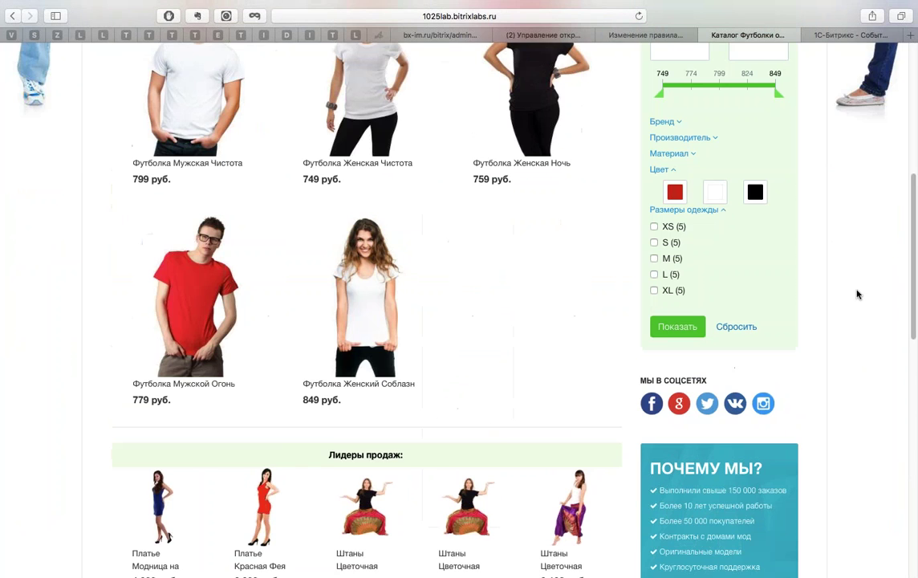
left_click(377, 285)
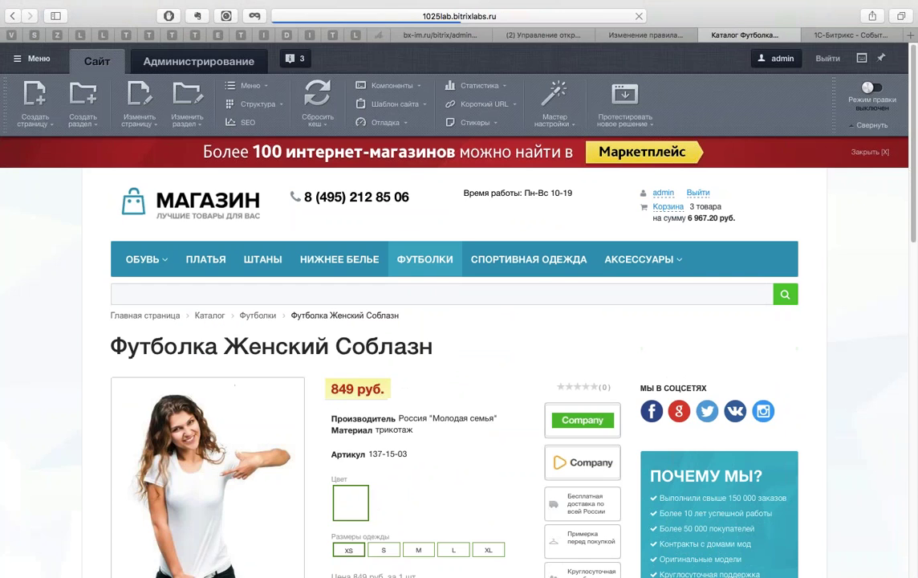
scroll(377, 285, "down", 10)
scroll(687, 291, "down", 2)
scroll(687, 291, "down", 3)
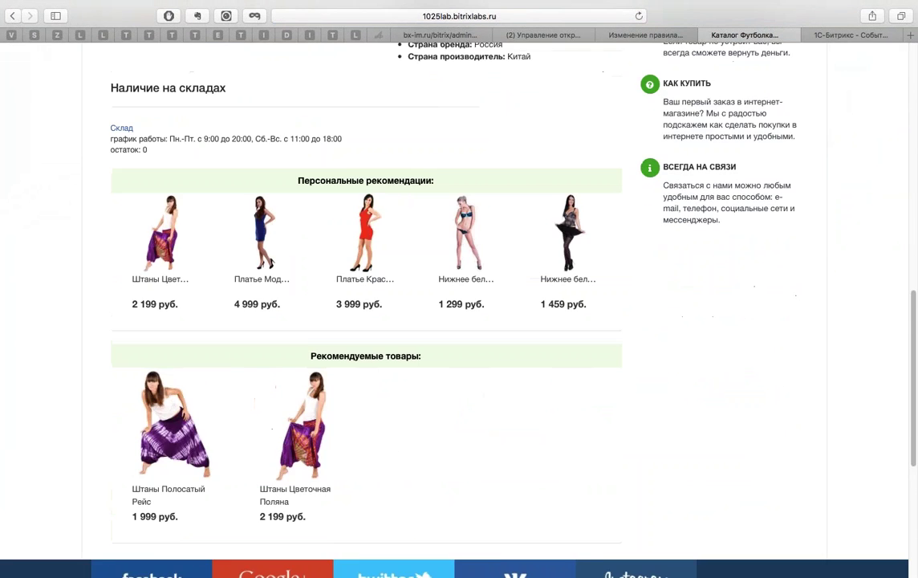
Step: Choose size M for the white T-shirt and add it to the cart
scroll(829, 310, "up", 6)
left_click(418, 143)
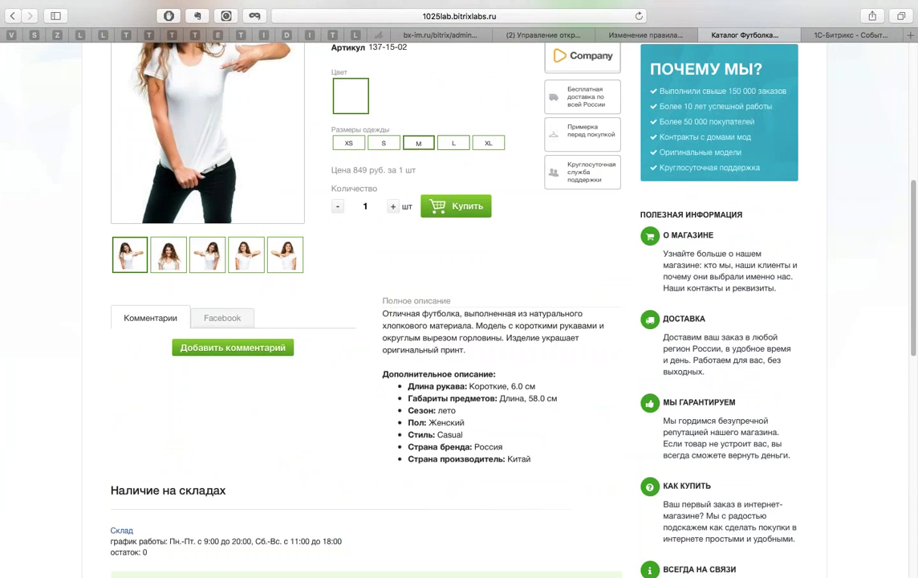
left_click(437, 205)
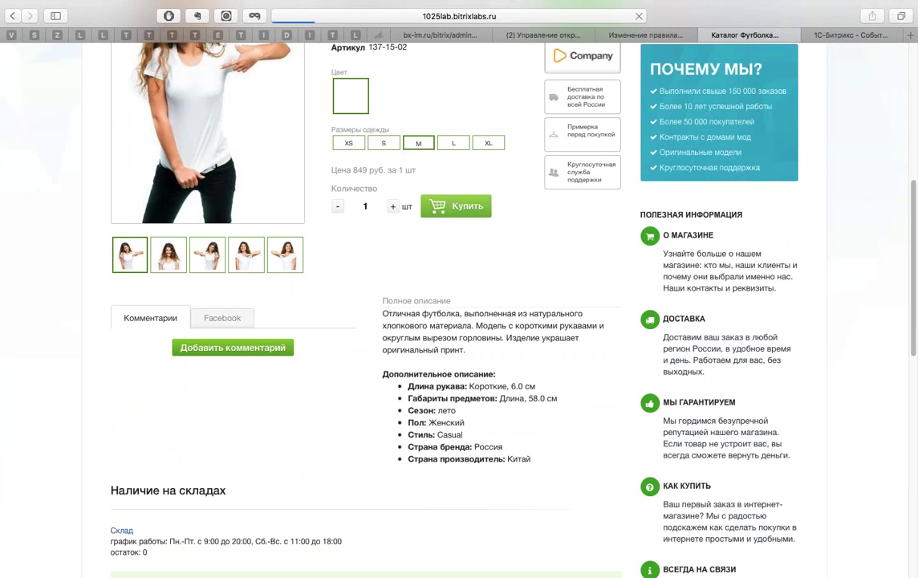
Step: Add the gift belt "Ремень Элегантность" from the cart's gift offers and check its line in the cart
scroll(541, 254, "down", 15)
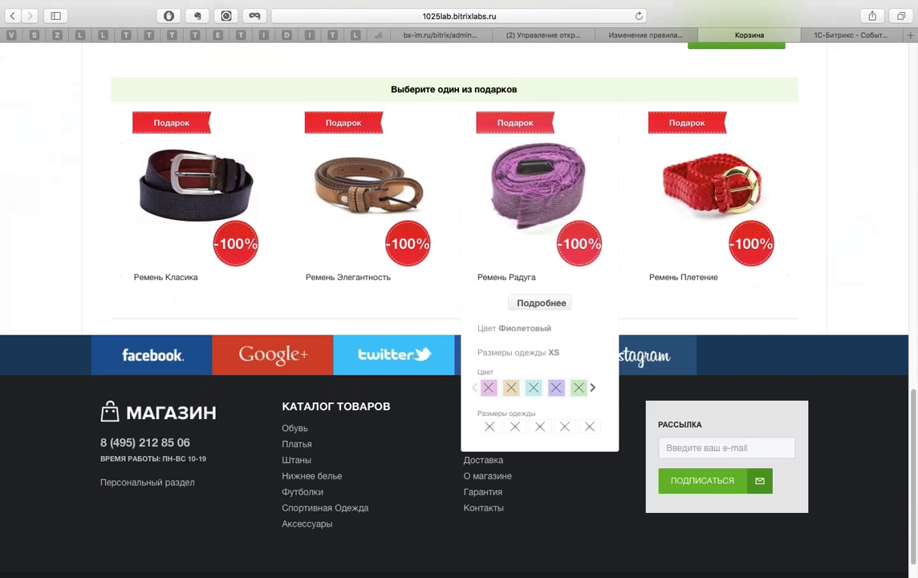
scroll(883, 210, "up", 6)
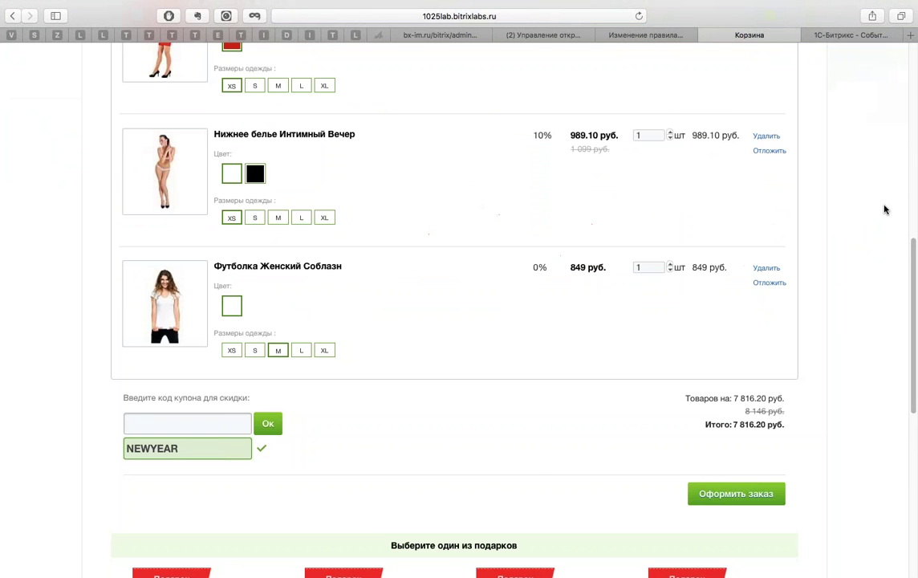
scroll(878, 221, "down", 3)
mouse_move(353, 398)
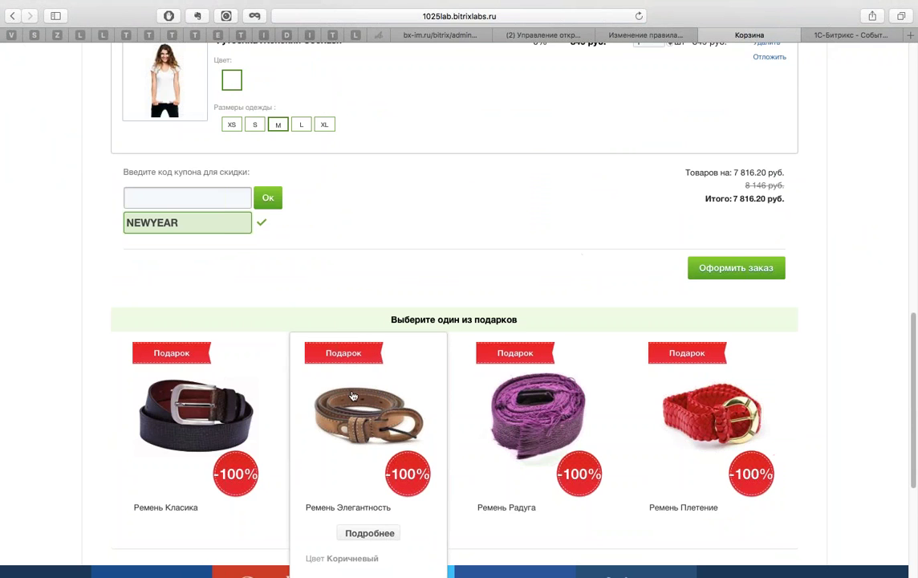
left_click(353, 398)
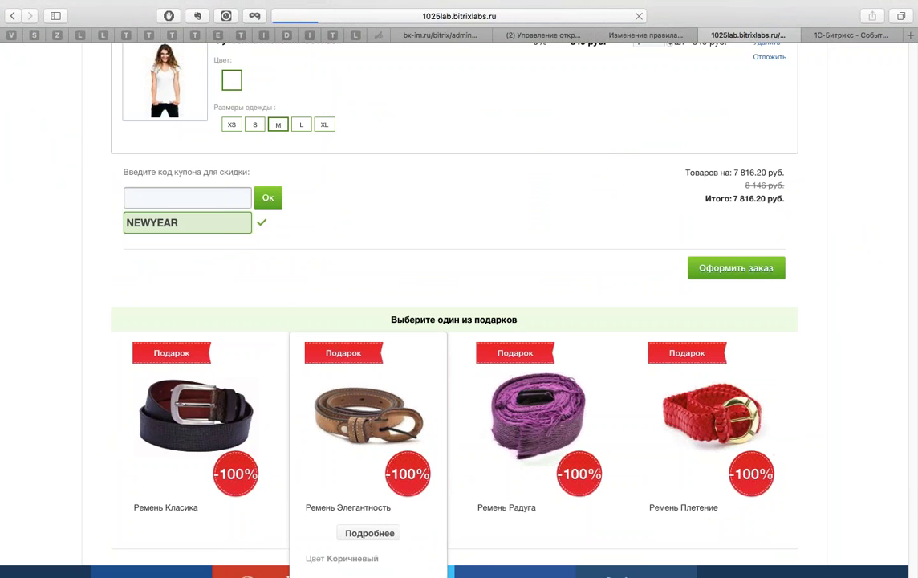
scroll(415, 193, "down", 5)
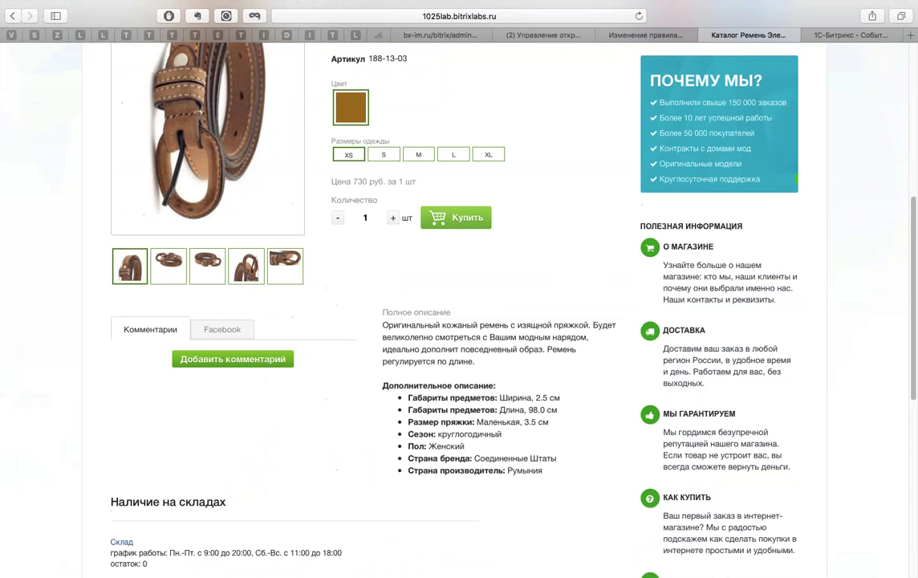
left_click(462, 218)
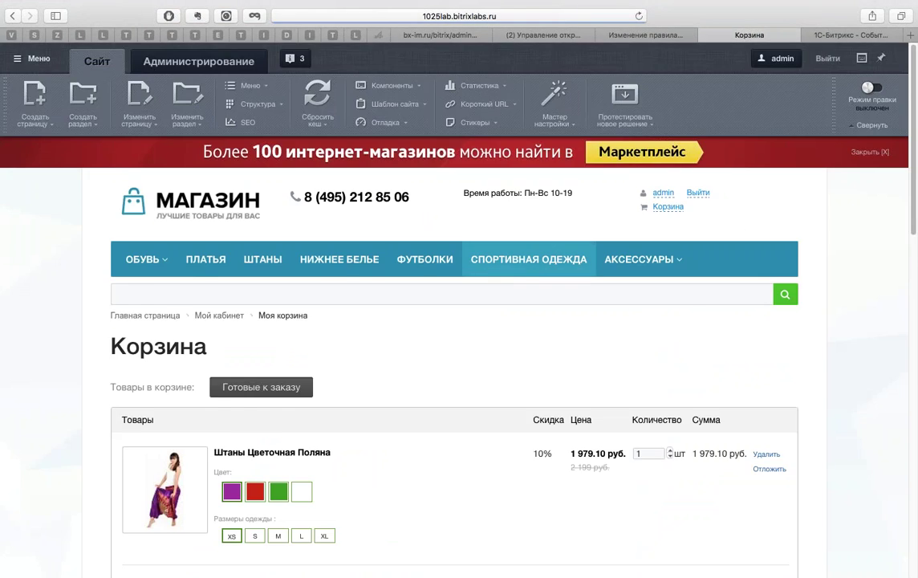
scroll(560, 319, "down", 5)
scroll(666, 321, "down", 2)
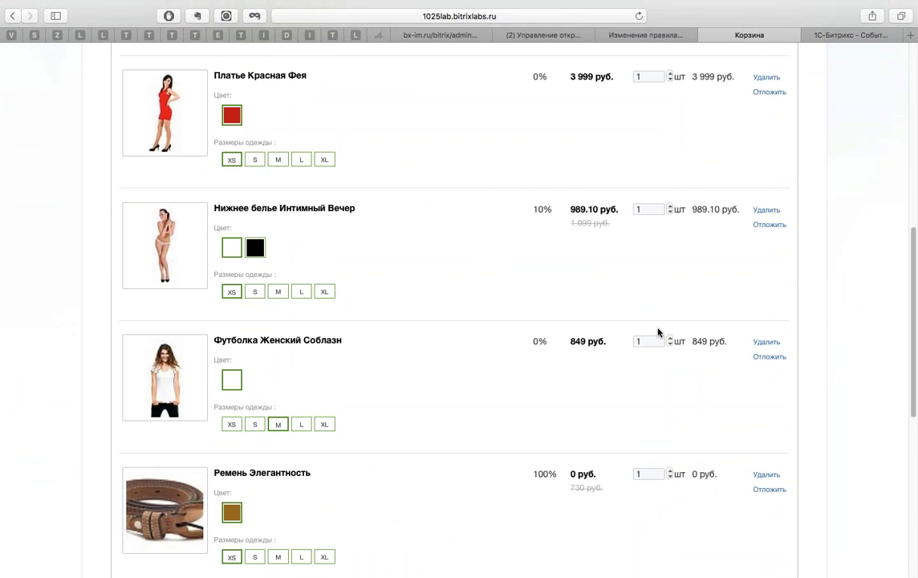
scroll(518, 467, "down", 1)
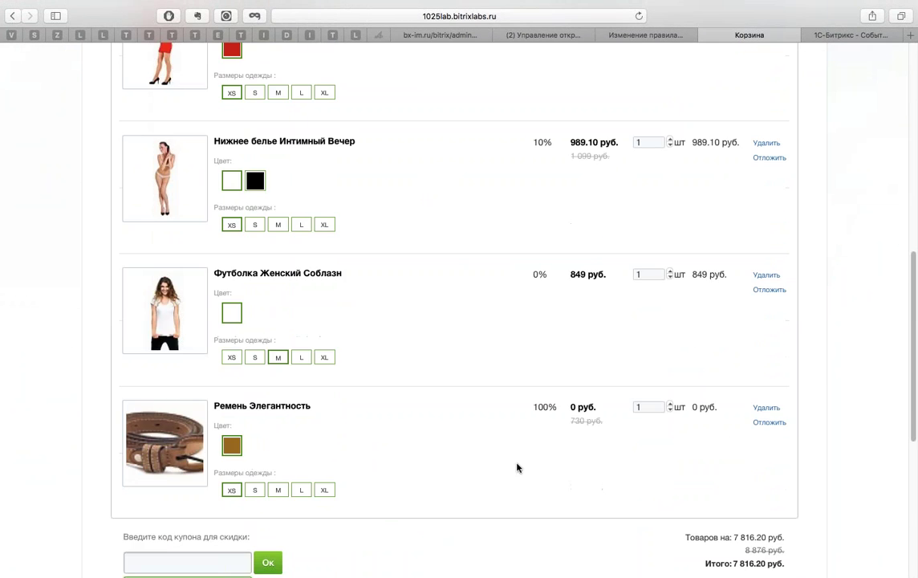
Step: Review the gift rule's actions, additional conditions and general parameters in the site administration
left_click(646, 36)
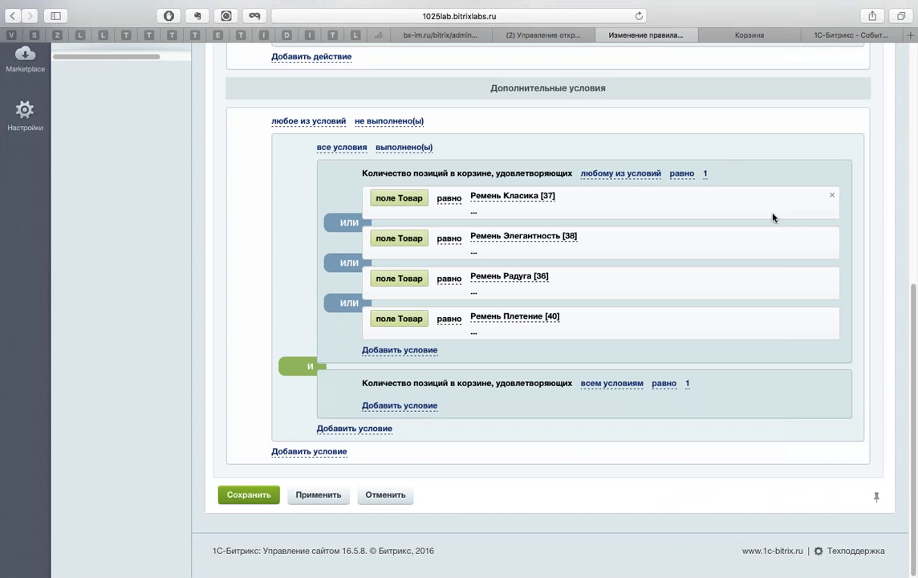
scroll(760, 216, "up", 3)
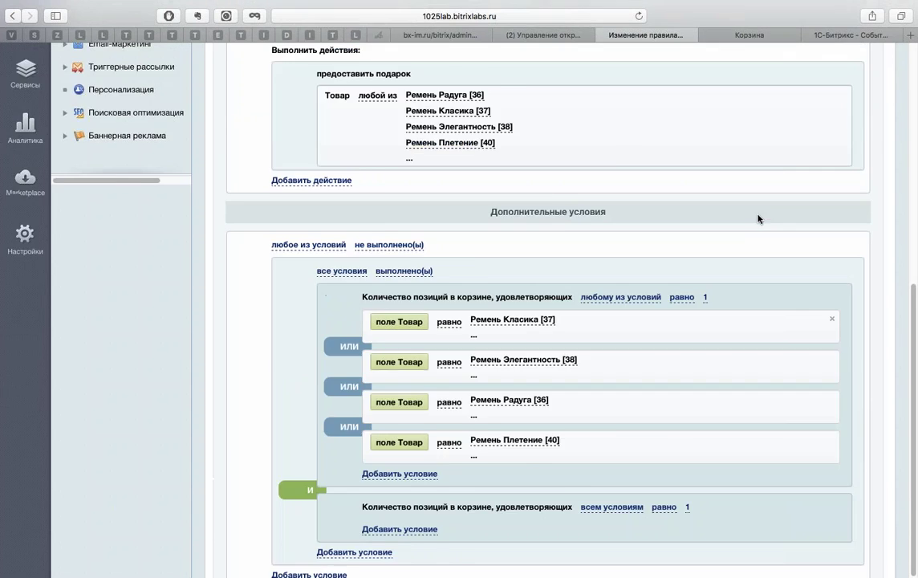
scroll(759, 215, "up", 3)
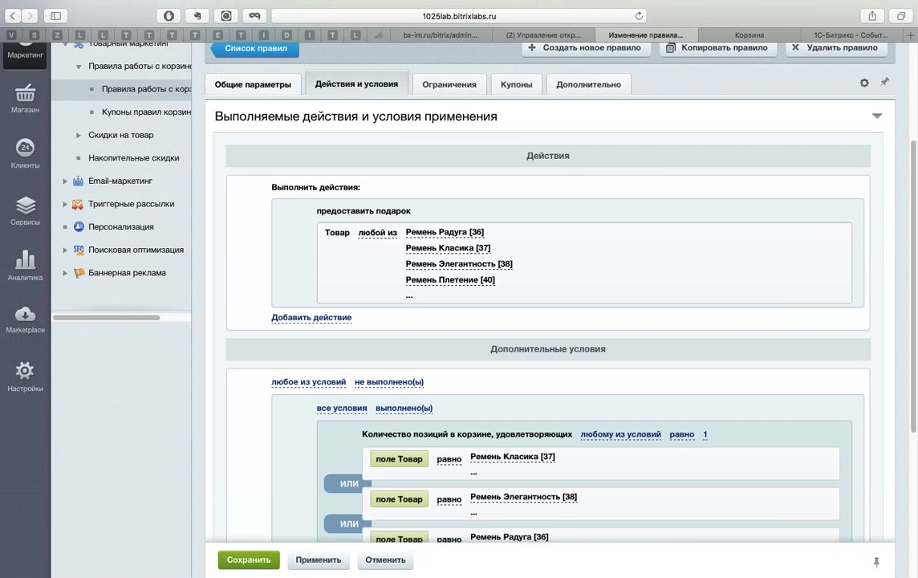
left_click(253, 83)
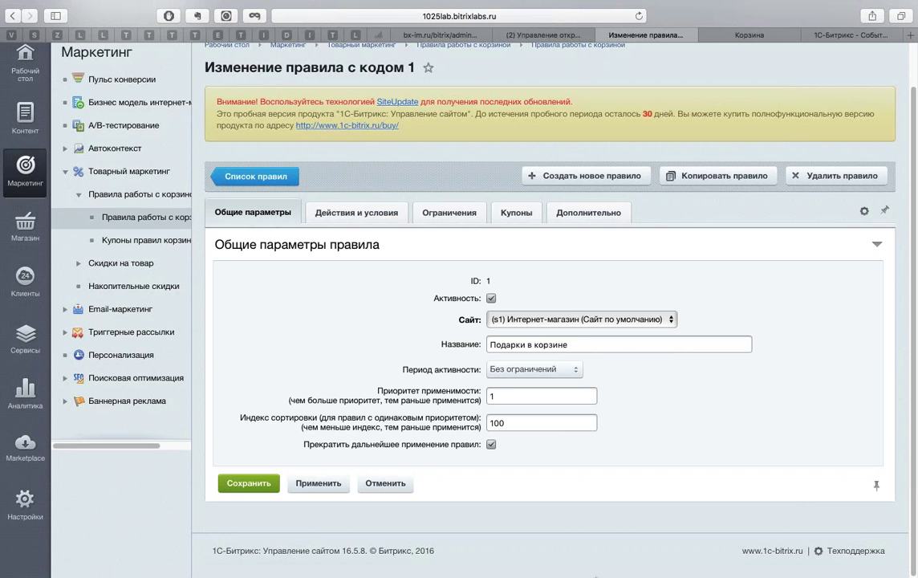
mouse_move(598, 565)
left_click(711, 566)
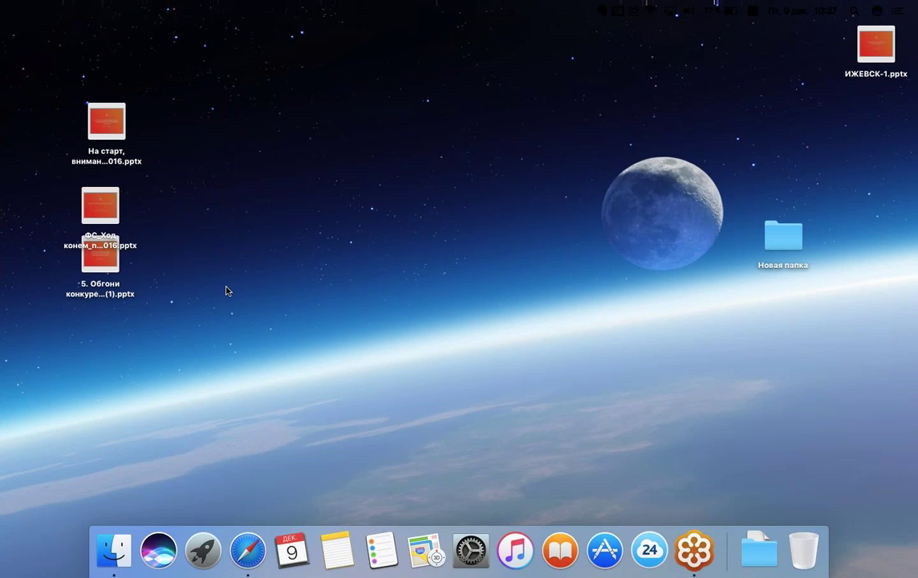
left_click(253, 545)
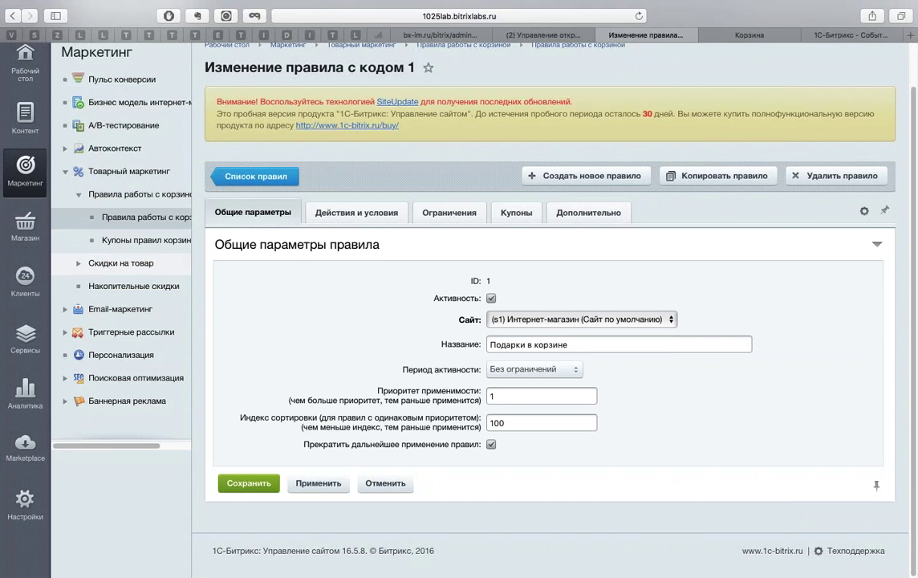
Step: Create a new cumulative discount program named "Накопительные скидки" and open its discount settings
left_click(115, 282)
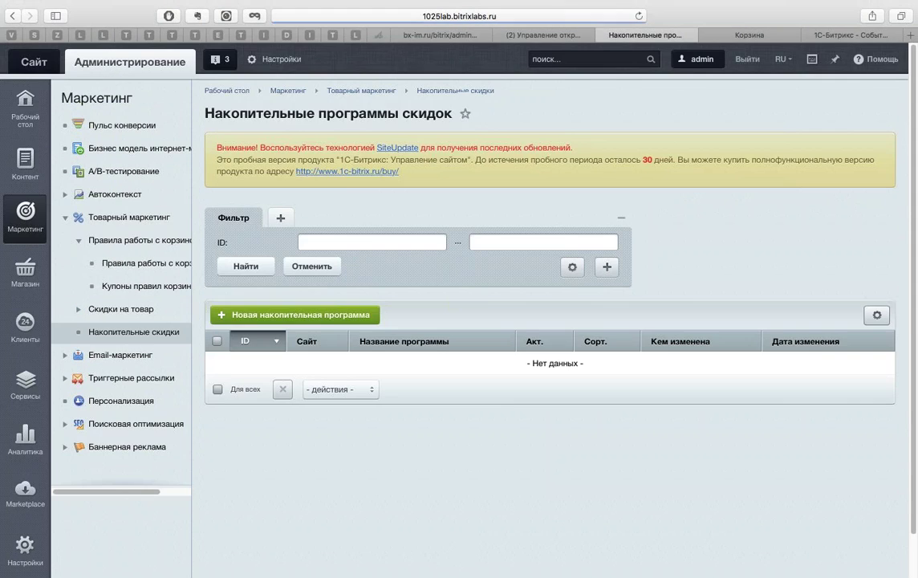
left_click(295, 315)
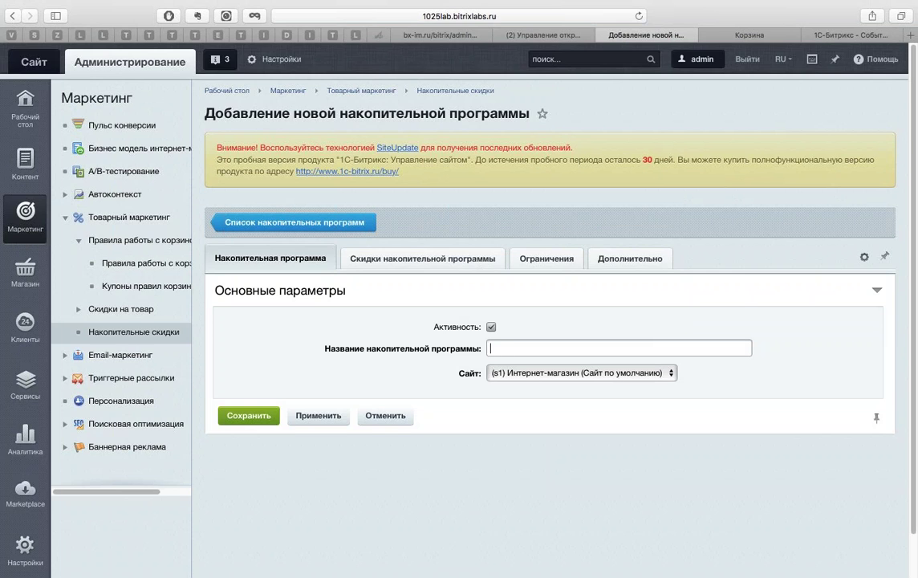
type("Y")
key("BackSpace")
type("Накопительные скидки")
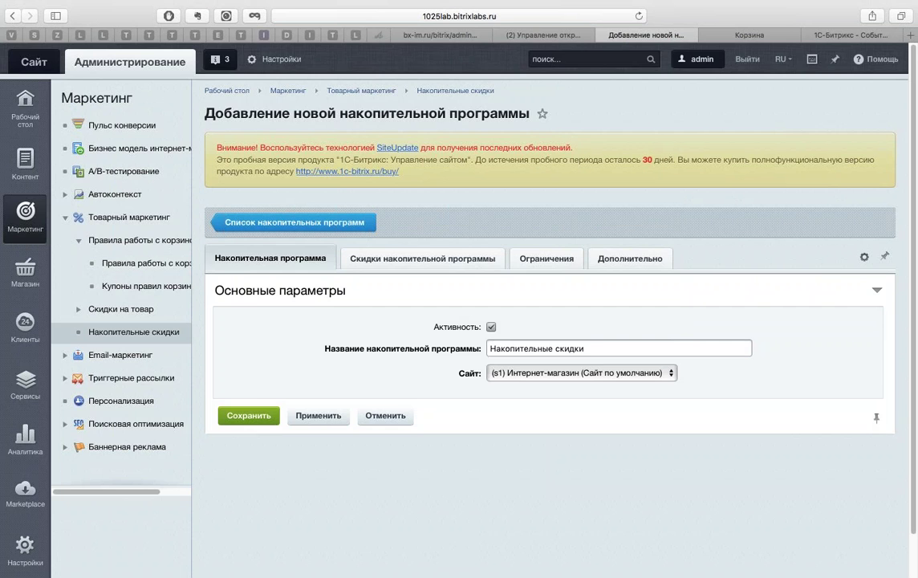
left_click(417, 259)
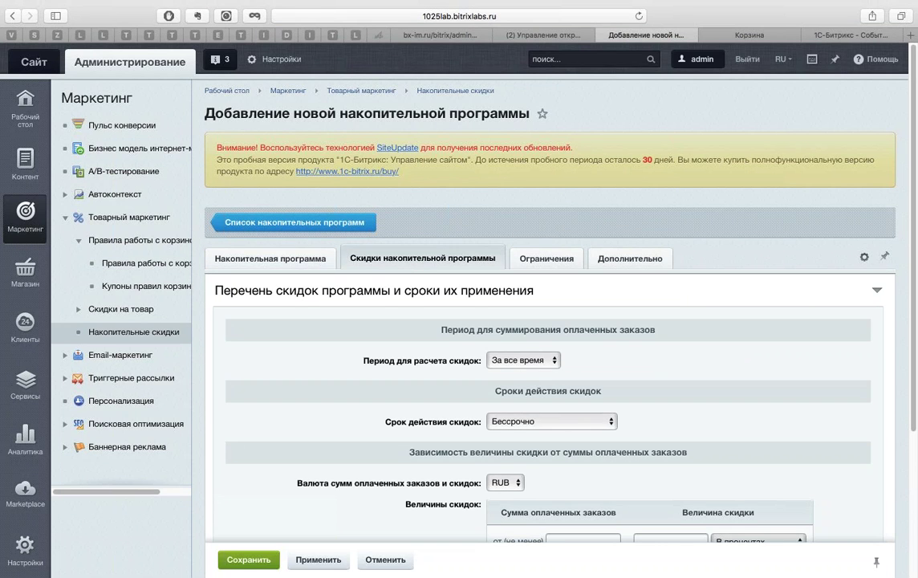
Step: Try the calculation periods "За последние" and "За период", restore "За все время", and look at the discount validity options
left_click(517, 365)
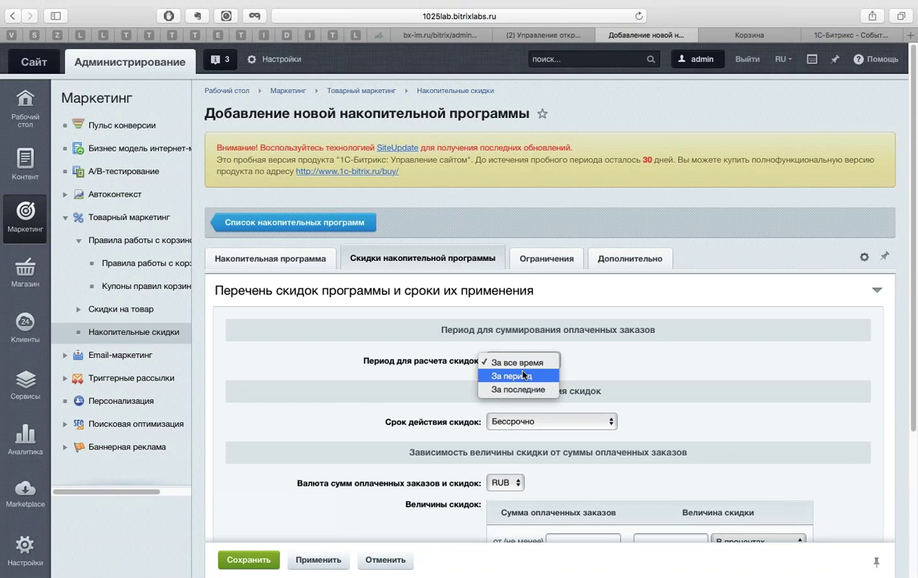
left_click(520, 389)
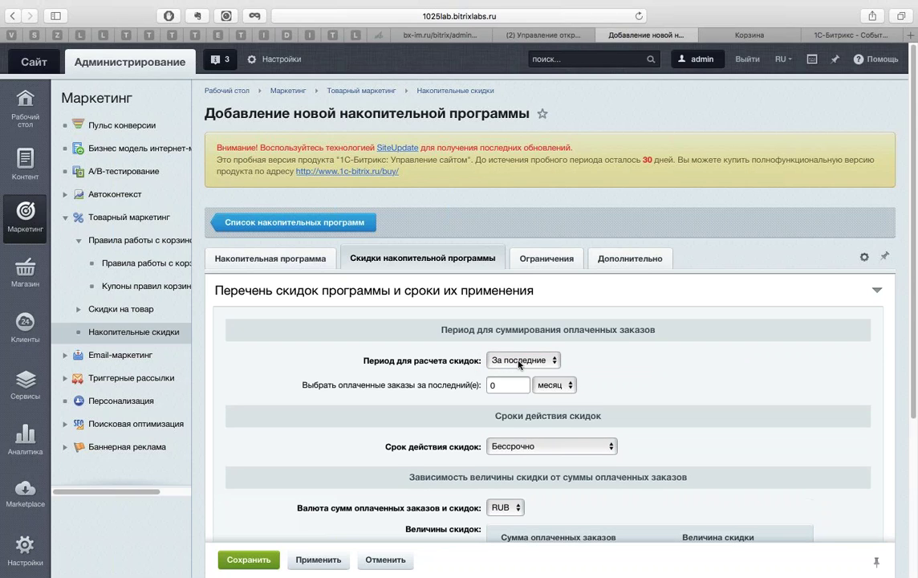
left_click(519, 363)
left_click(521, 348)
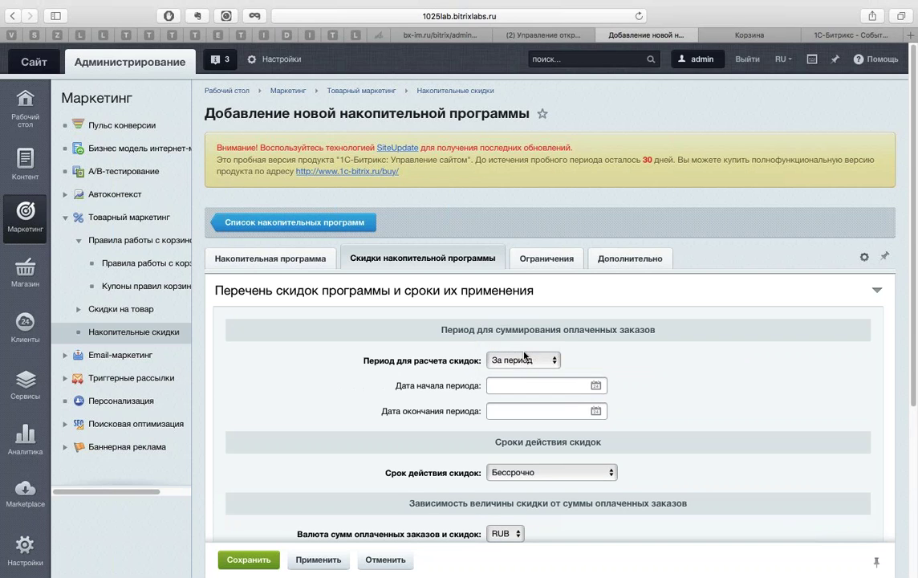
left_click(524, 358)
left_click(530, 351)
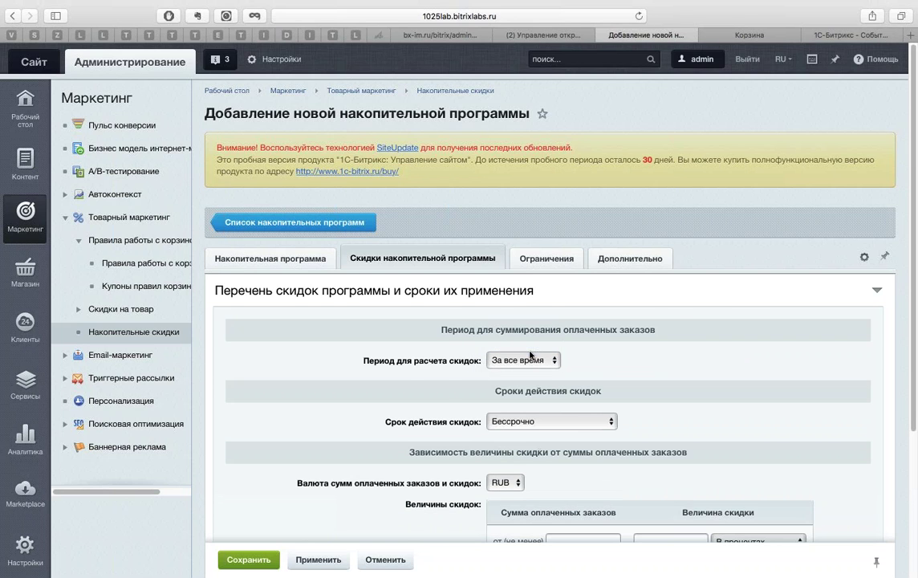
scroll(586, 309, "down", 3)
left_click(575, 326)
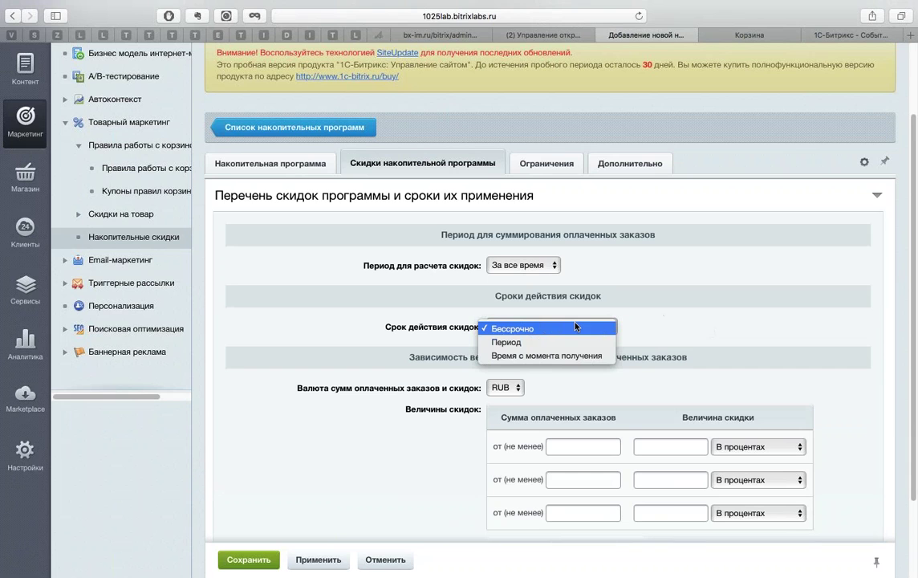
left_click(656, 302)
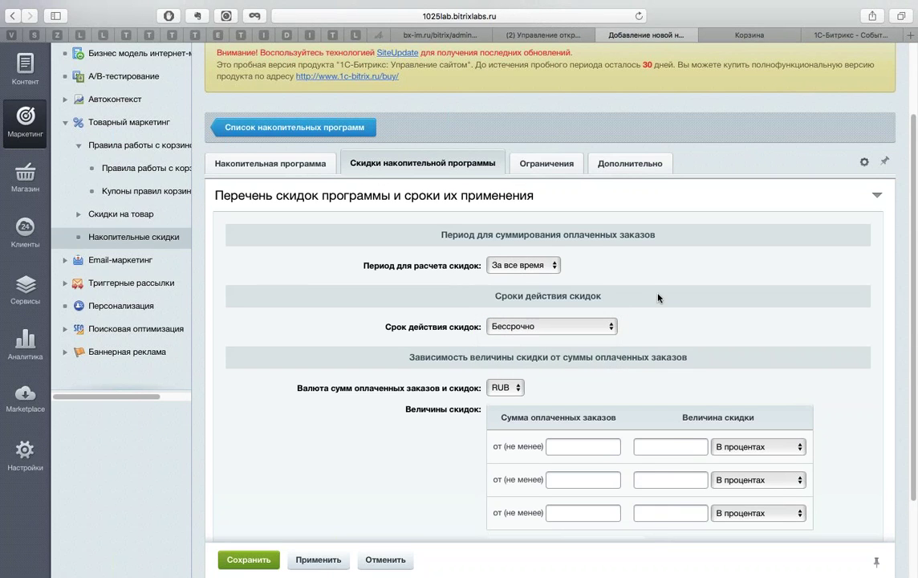
Step: Define discount tiers of 2 percent from 5000 RUB and 3 percent from 10000 RUB, and try to apply the program
scroll(330, 321, "down", 3)
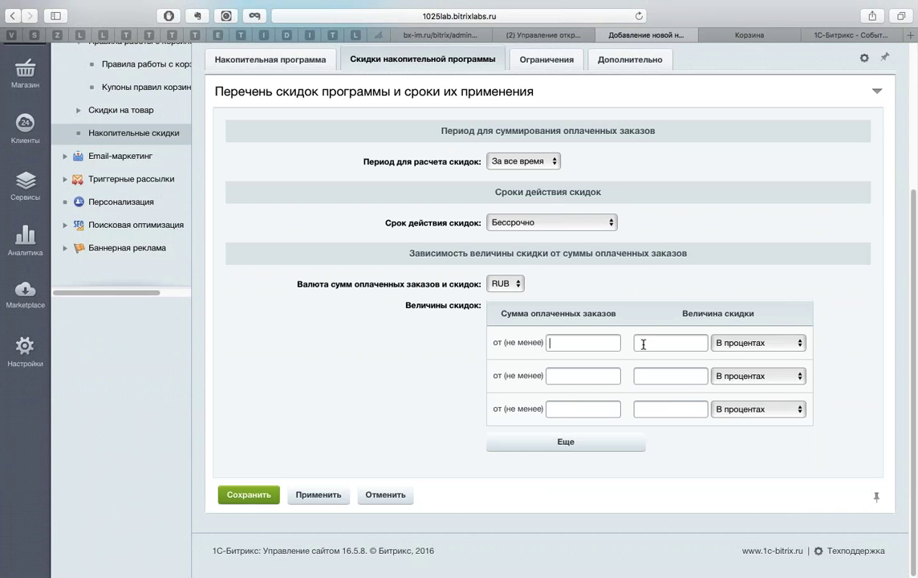
type("5000")
left_click(644, 344)
type("2")
left_click(586, 372)
type("10000")
key("Tab")
type("3")
left_click(318, 494)
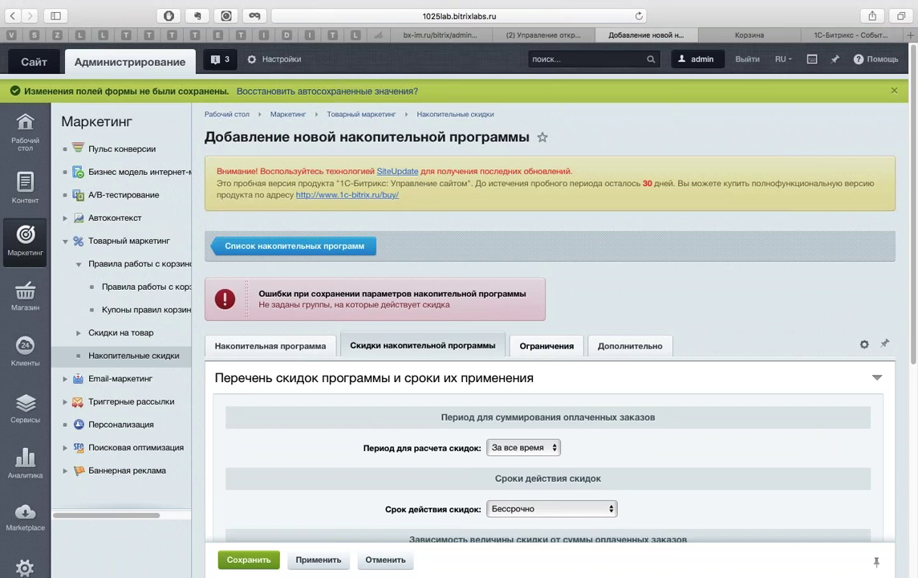
Step: Extend the cumulative discount to all user groups and apply the program's settings
left_click(547, 345)
left_click(517, 417)
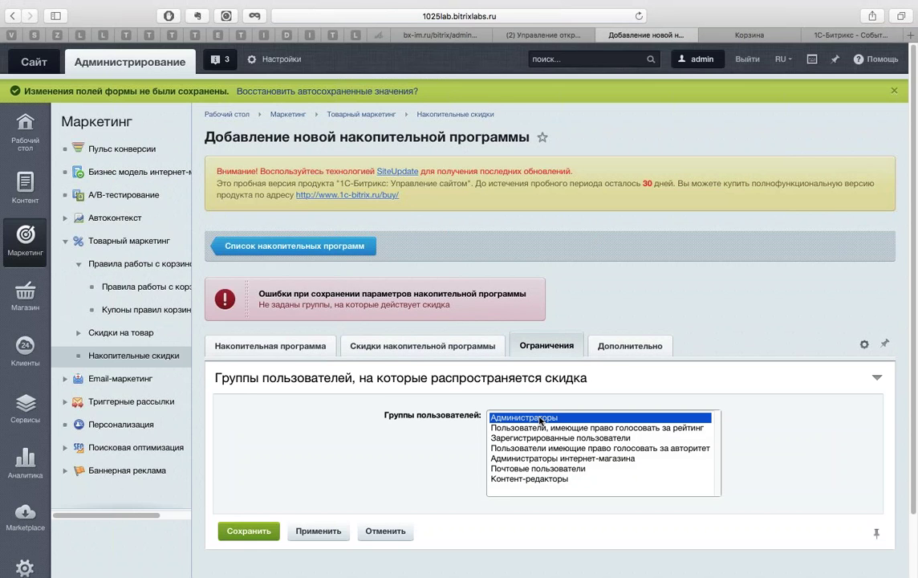
key("super+a")
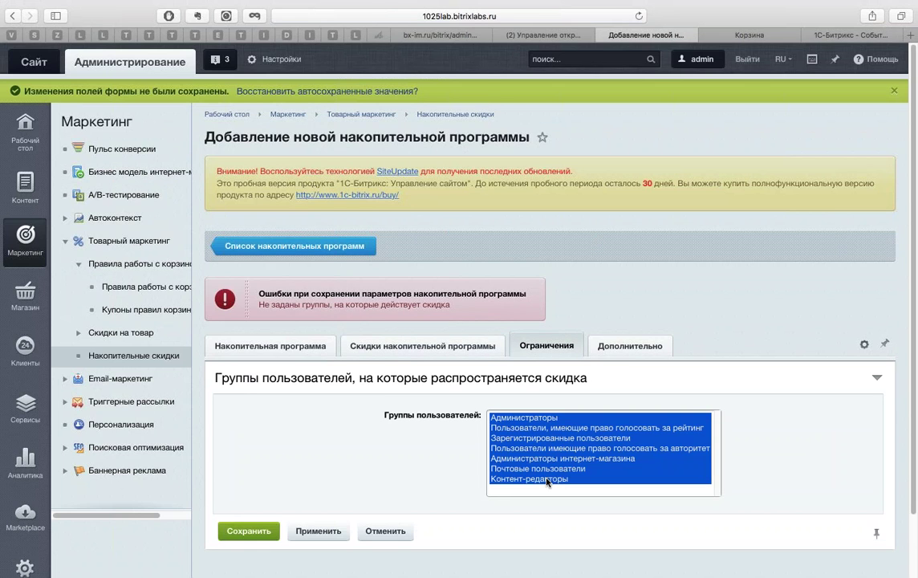
left_click(325, 531)
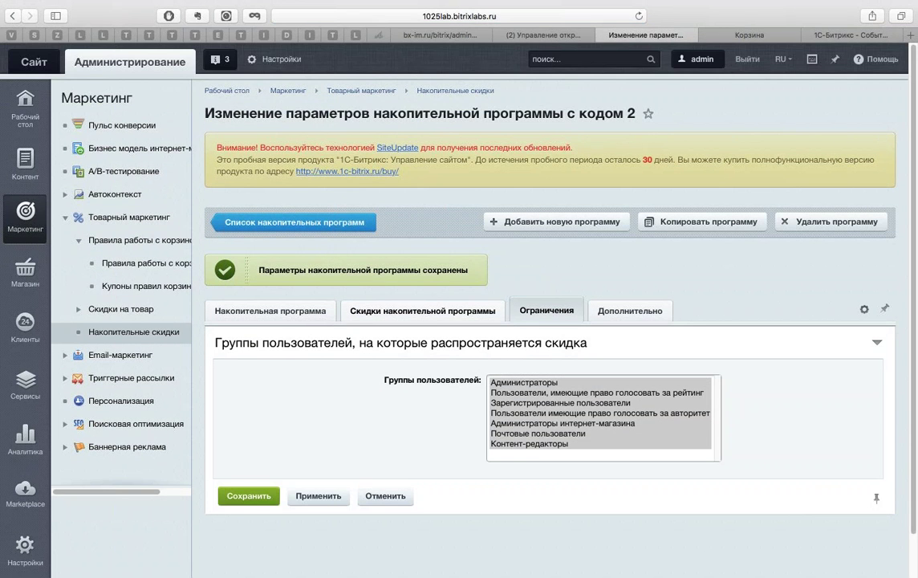
Step: Review the program's discount, additional and main parameters, and open the help on cumulative discounts
left_click(433, 310)
scroll(762, 343, "down", 5)
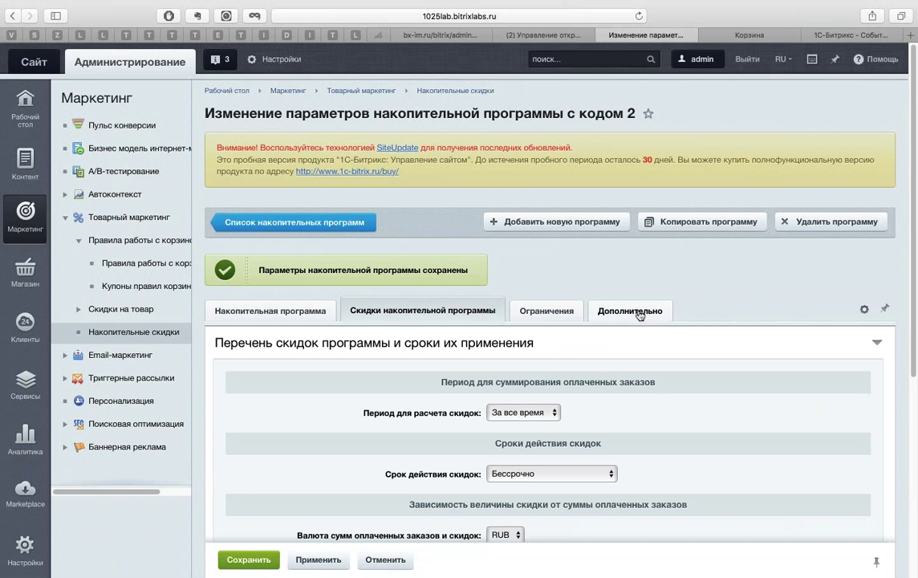
left_click(634, 310)
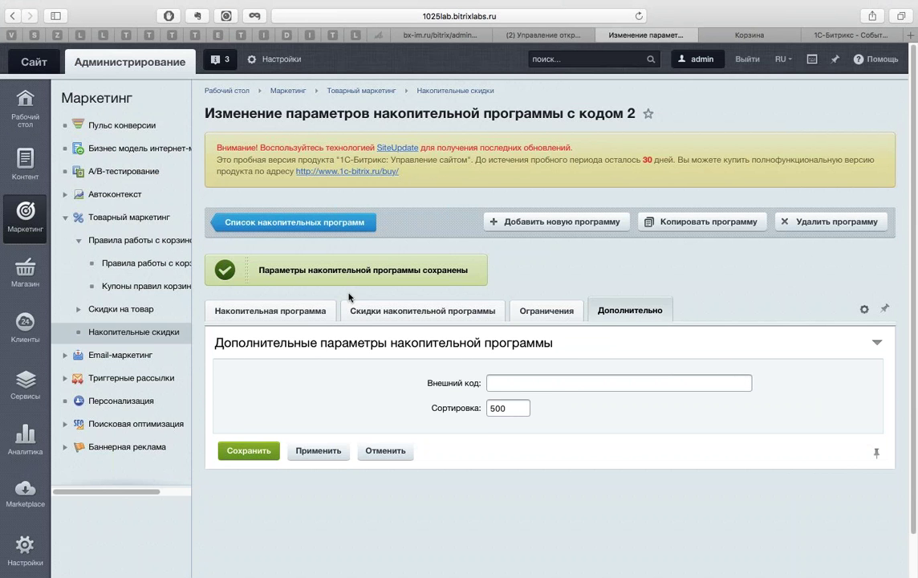
left_click(271, 311)
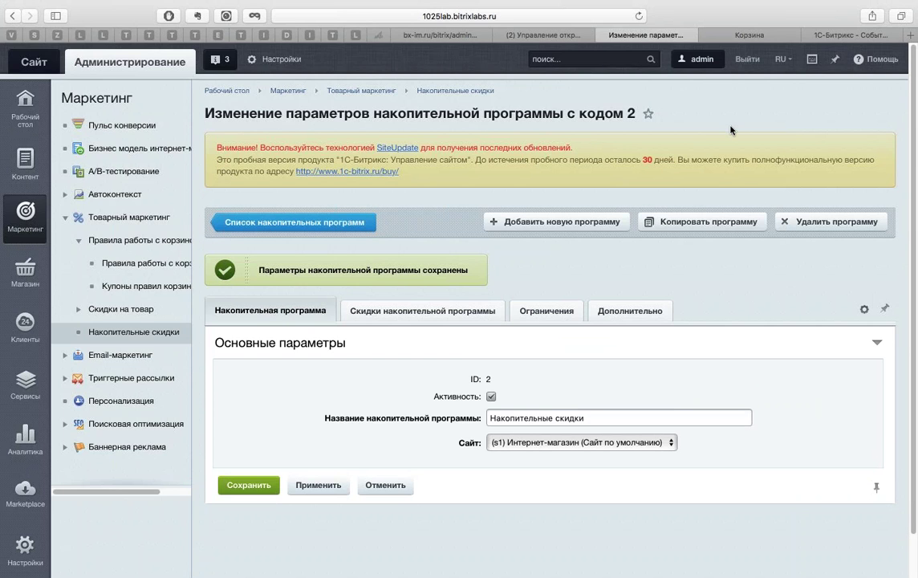
left_click(878, 58)
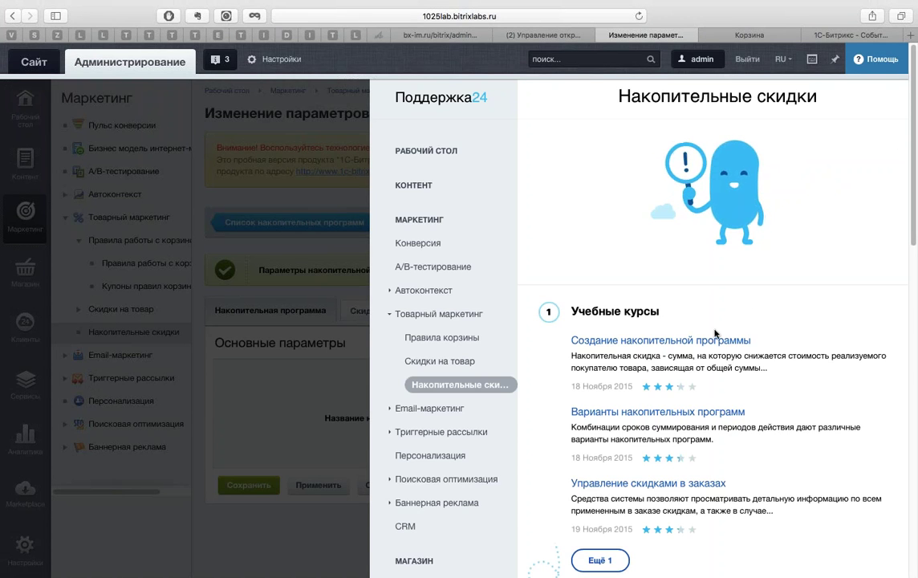
Step: Read through the help article "Создание накопительной программы" on creating a cumulative program and close the help
left_click(703, 340)
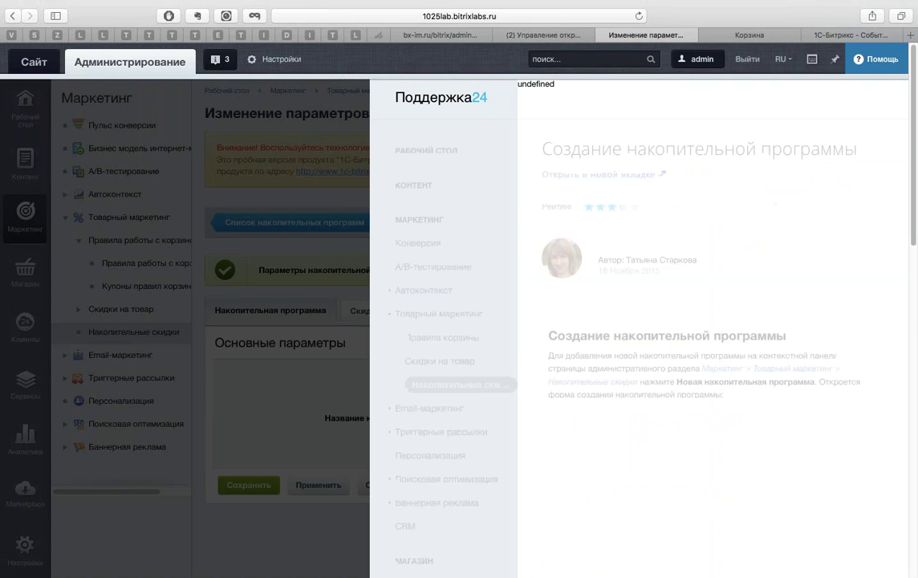
scroll(783, 248, "down", 5)
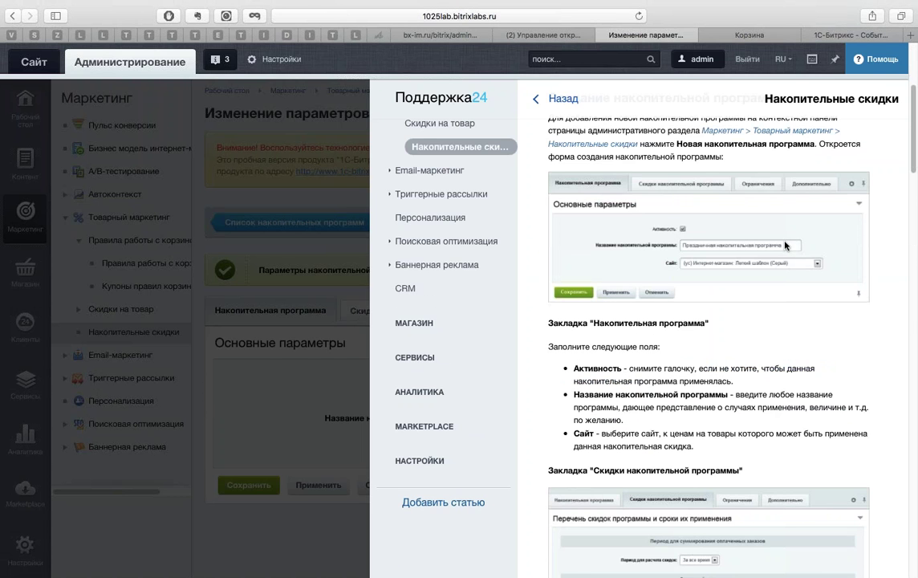
scroll(785, 245, "down", 15)
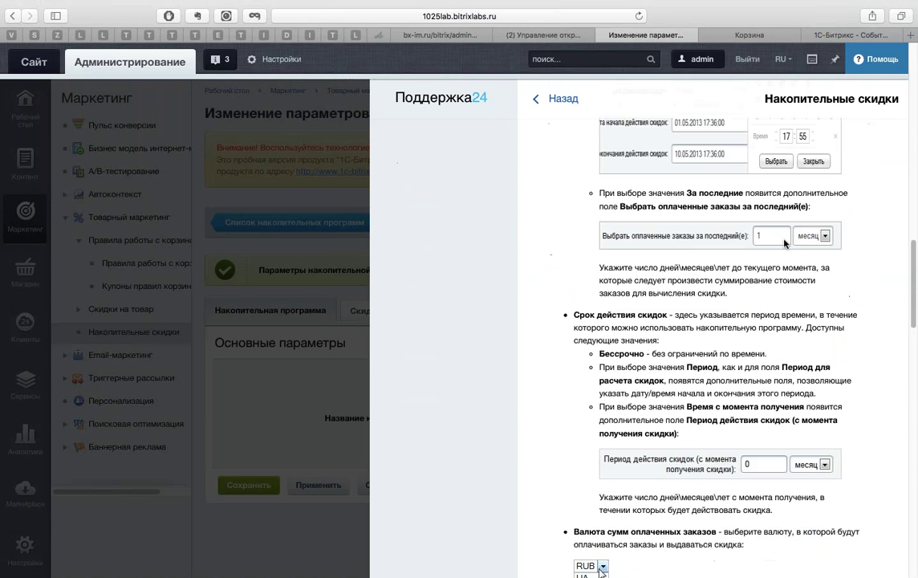
scroll(785, 243, "up", 20)
left_click(266, 181)
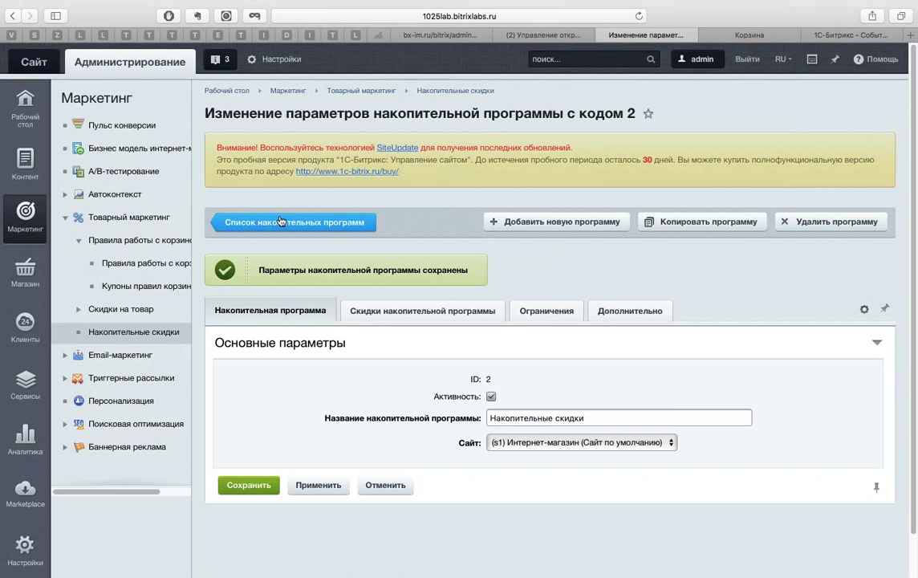
Step: Open the list of mailings under Email-маркетинг and start adding a mailing through the wizard
left_click(65, 217)
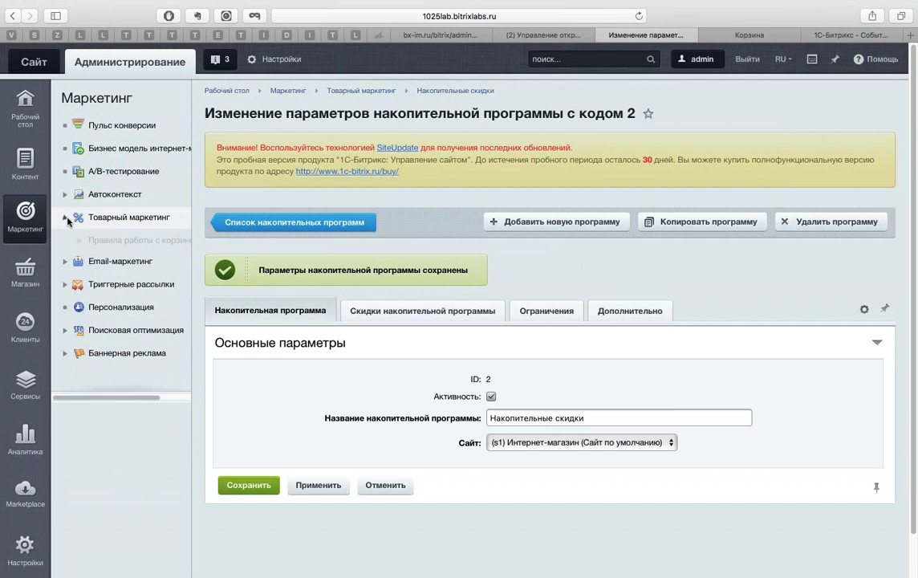
left_click(66, 243)
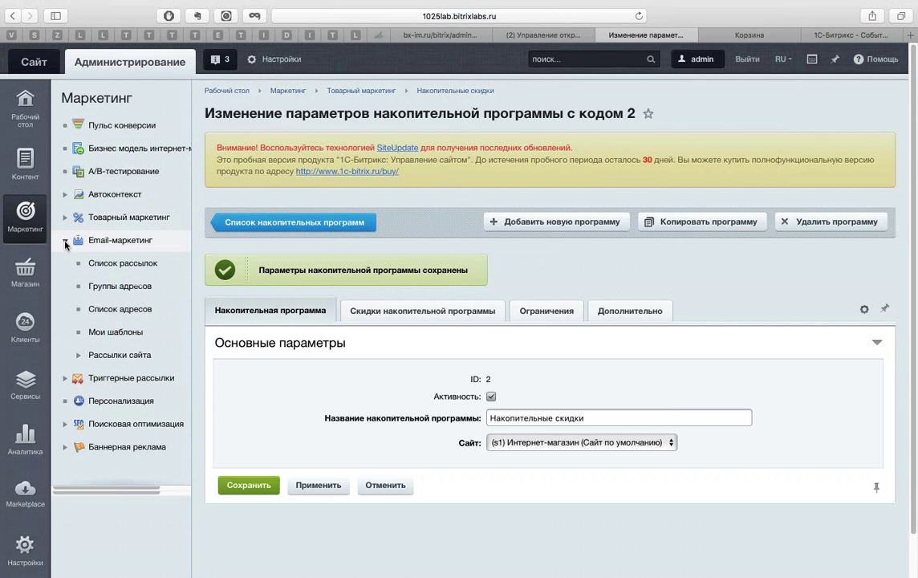
left_click(95, 260)
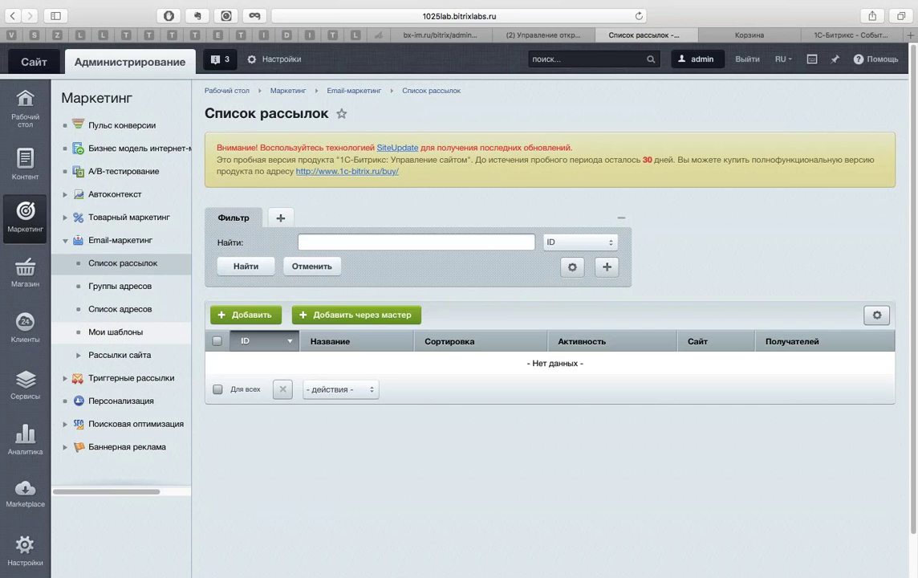
left_click(347, 315)
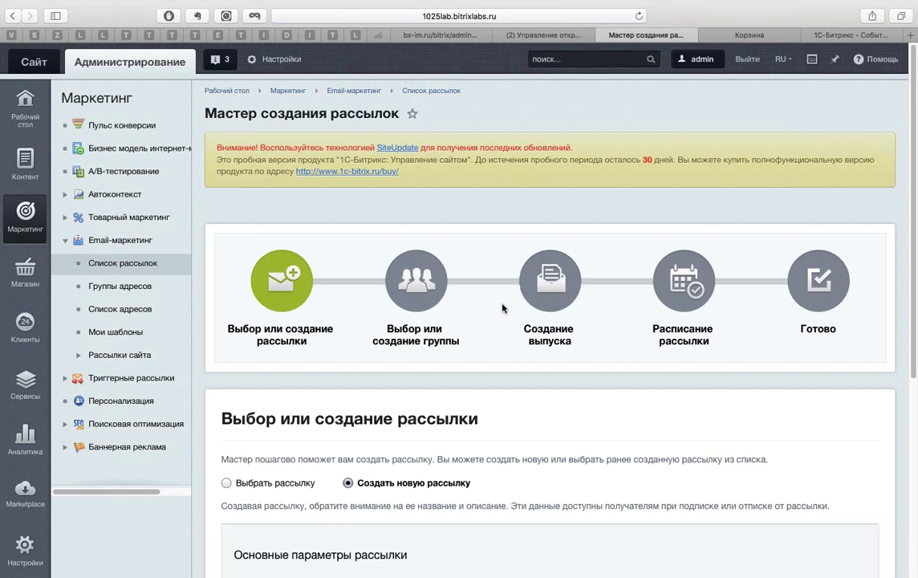
Step: Create a new mailing named "фывфывфыыфв" with the description "фывфвы" and proceed to the recipient group stage
scroll(505, 305, "down", 3)
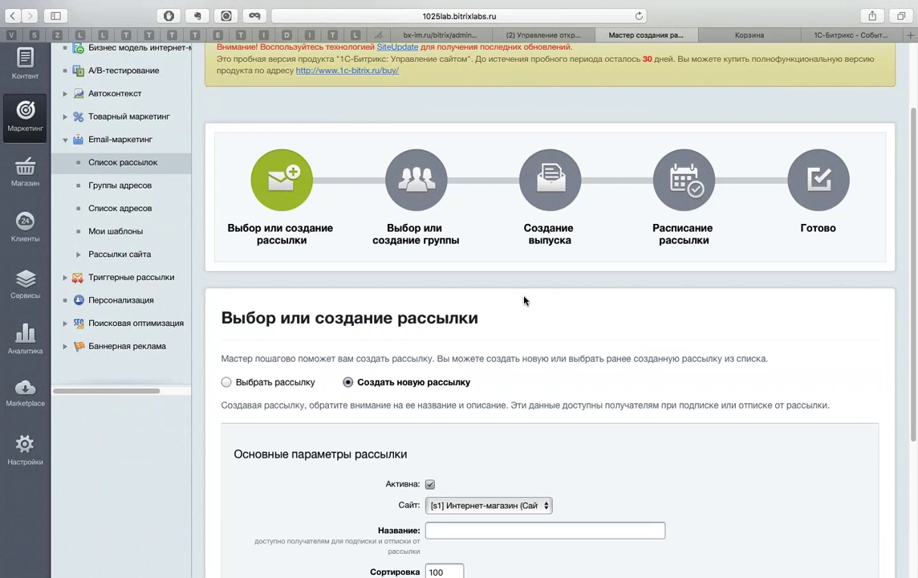
scroll(561, 297, "down", 2)
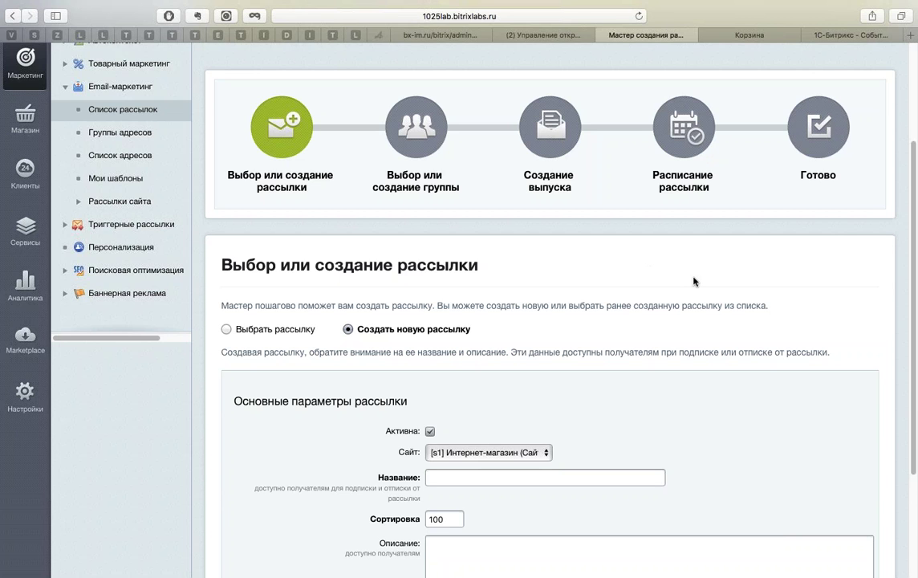
scroll(700, 282, "down", 3)
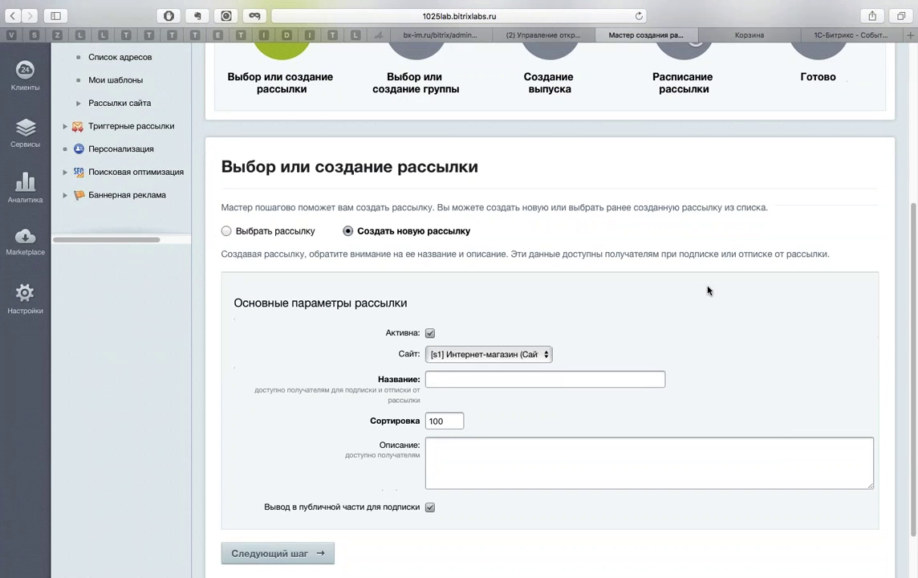
scroll(708, 290, "up", 1)
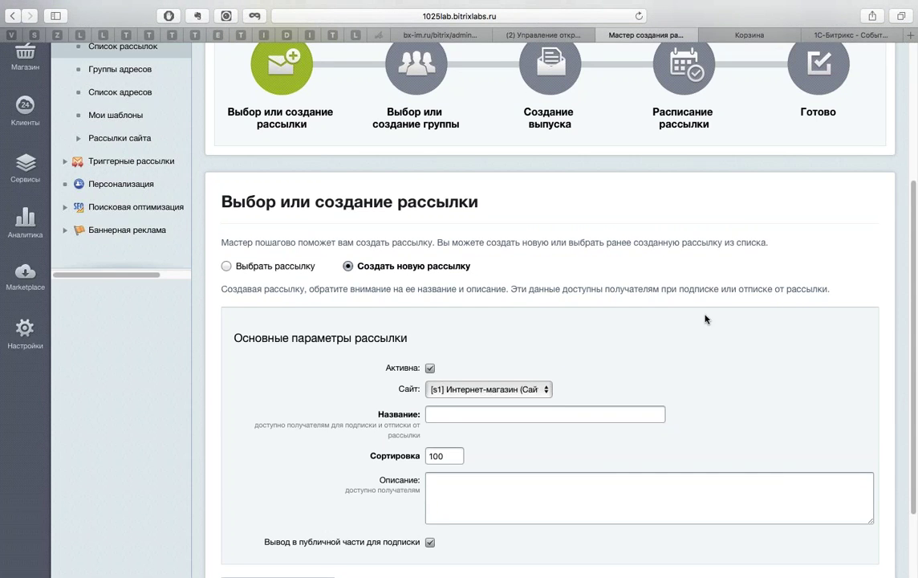
scroll(687, 312, "down", 3)
type("фывфывфыфв")
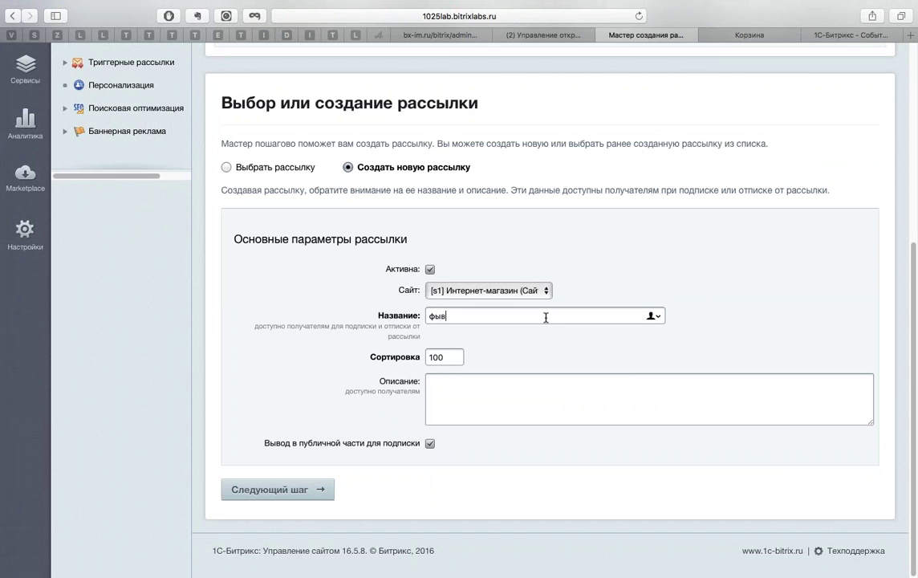
left_click(515, 383)
type("фывфвы")
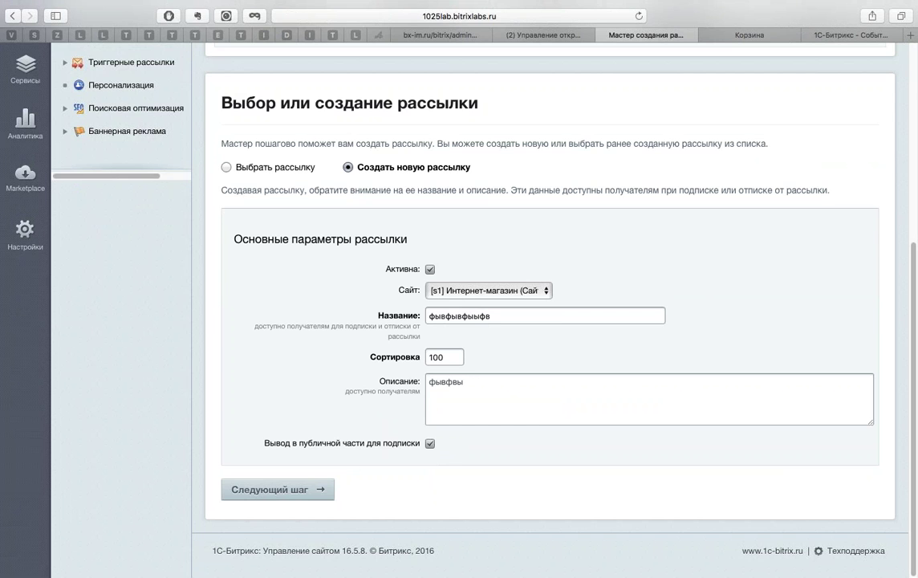
left_click(318, 490)
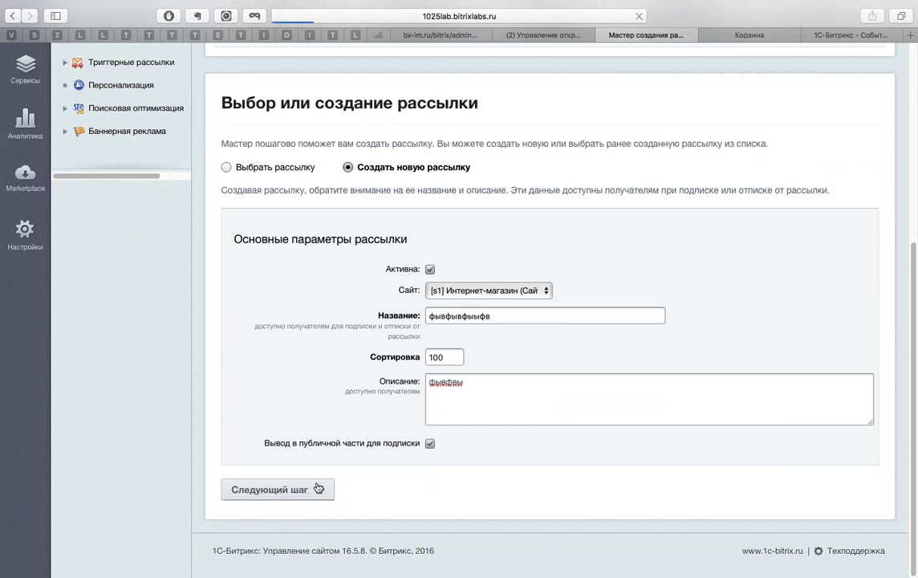
Step: Start a new address group named "авпва" with the description "вапавп"
scroll(455, 252, "down", 8)
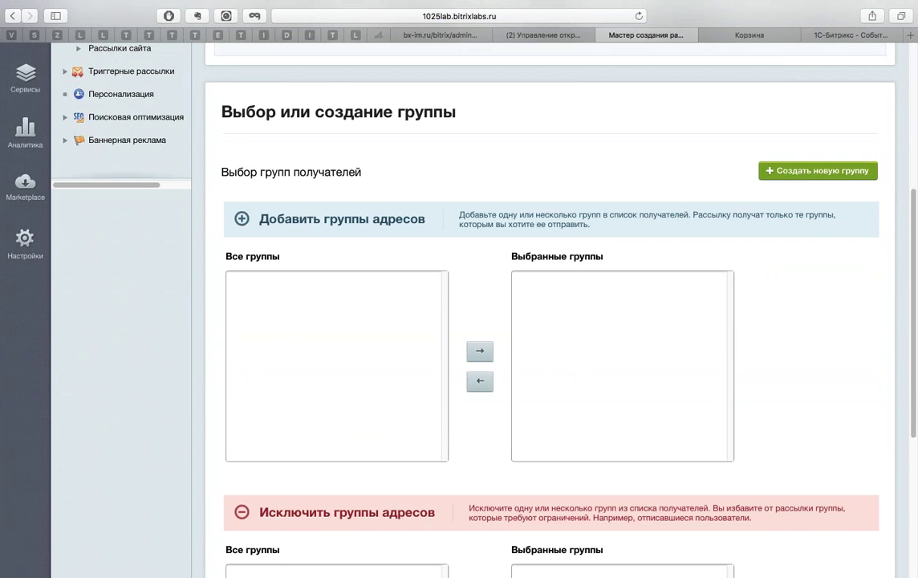
left_click(828, 173)
left_click(539, 197)
type("авпва")
left_click(512, 253)
type("вапавп")
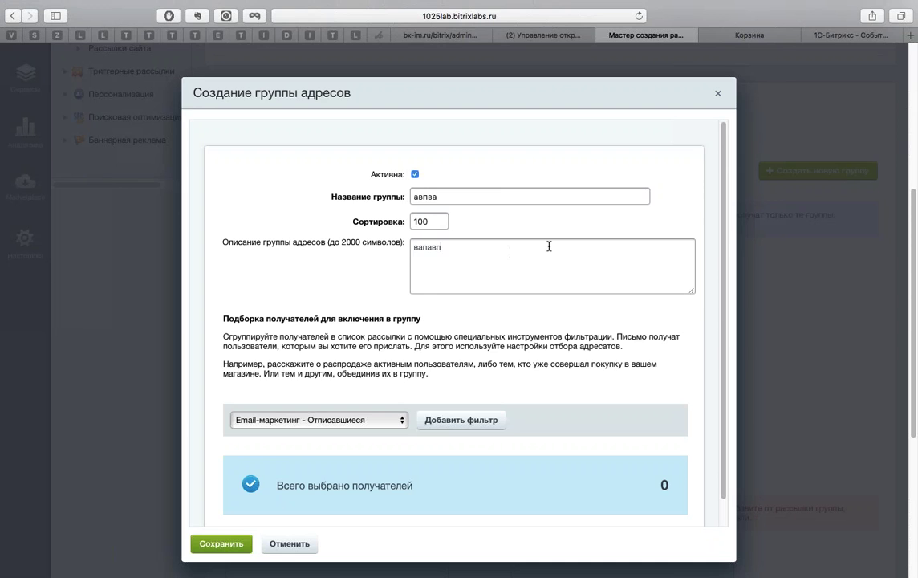
Step: Add the recipient filters "Email-маркетинг - Отписавшиеся" and "Магазин - Покупатели" to the address group
scroll(482, 321, "down", 3)
left_click(461, 286)
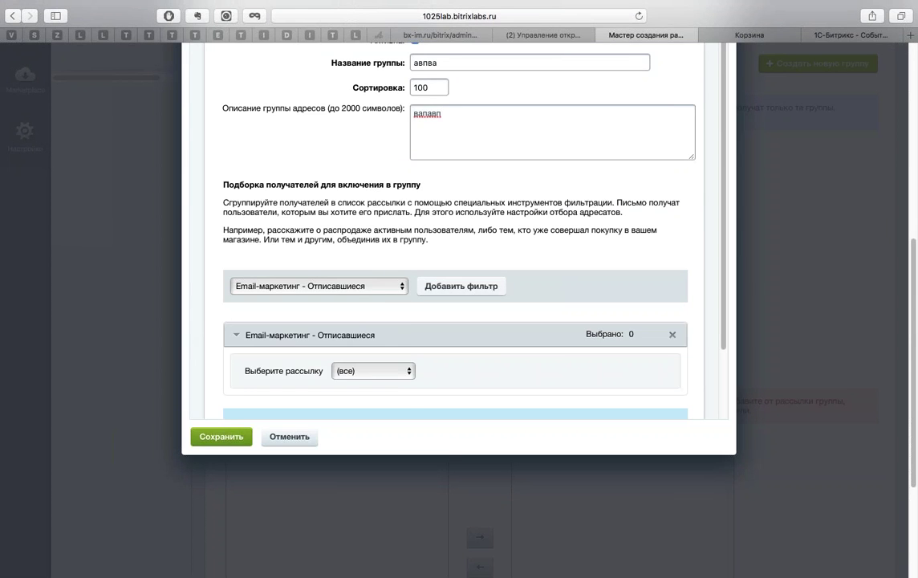
left_click(380, 287)
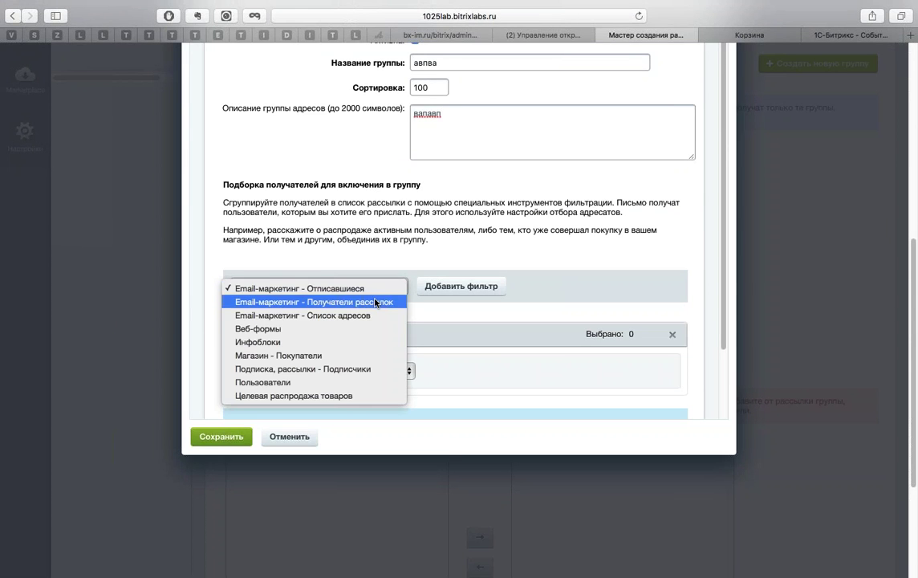
left_click(367, 354)
left_click(455, 289)
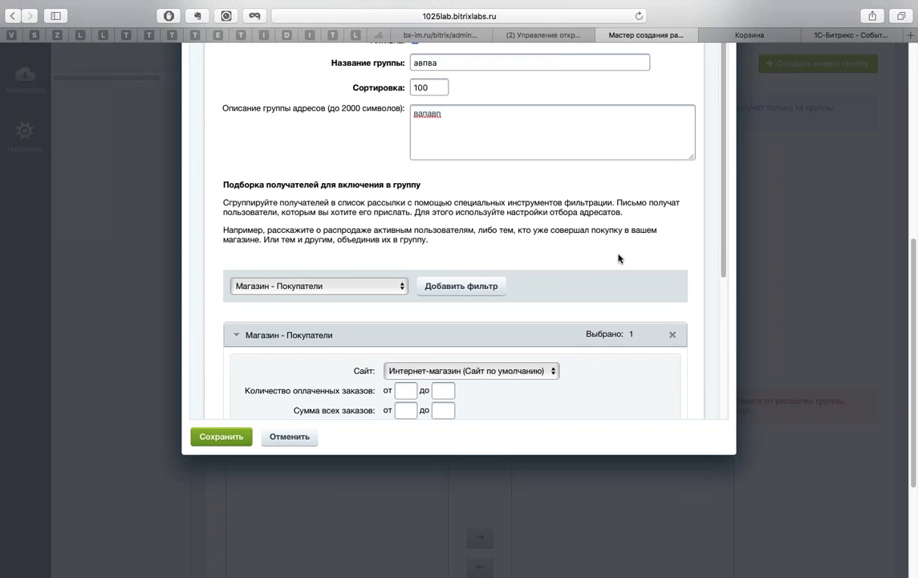
Step: Review the group's recipient filters and the available filter types, keep "Магазин - Покупатели" chosen, and save the address group
scroll(455, 294, "down", 5)
scroll(549, 304, "down", 3)
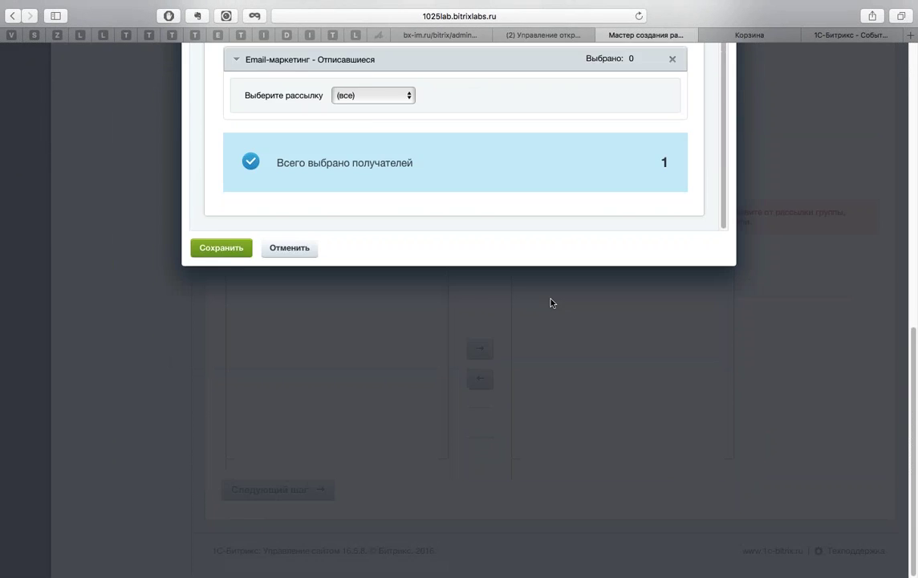
scroll(549, 303, "up", 5)
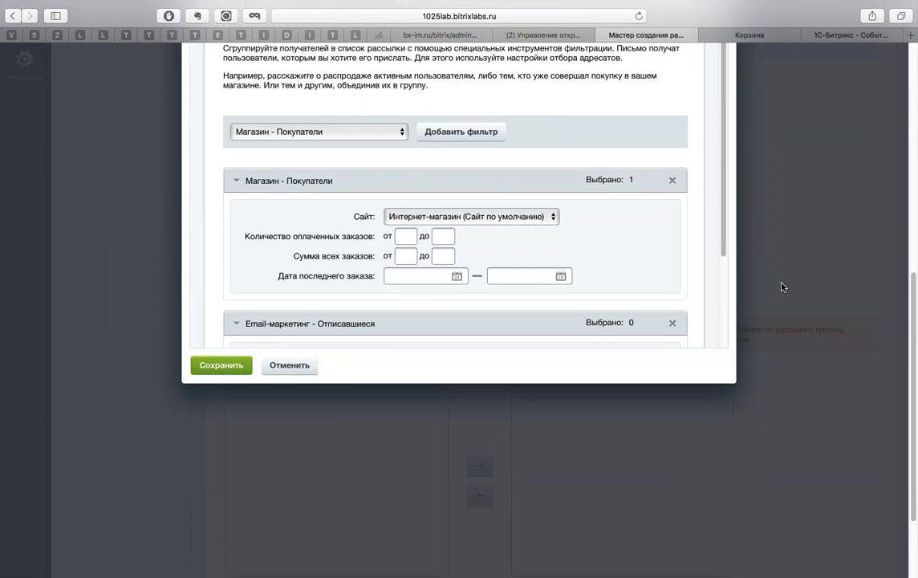
left_click(374, 133)
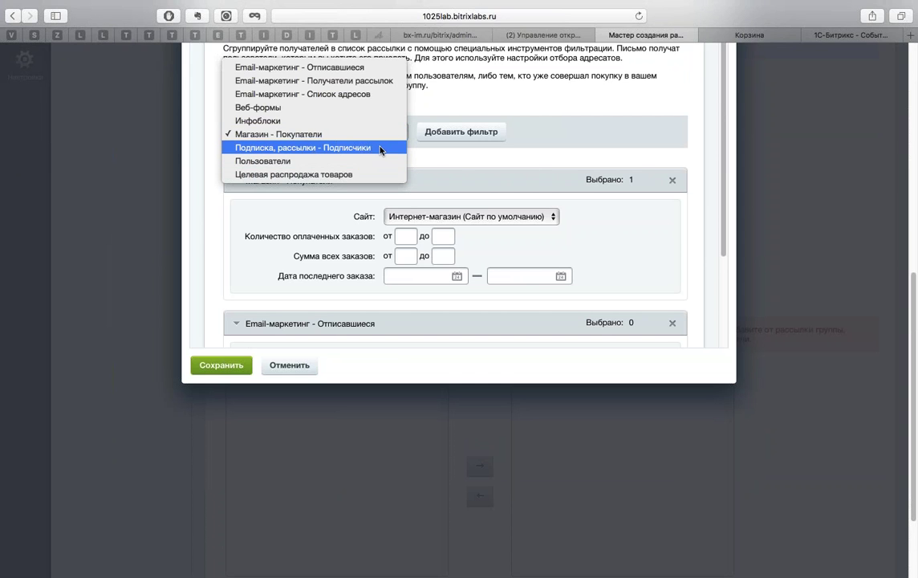
left_click(476, 97)
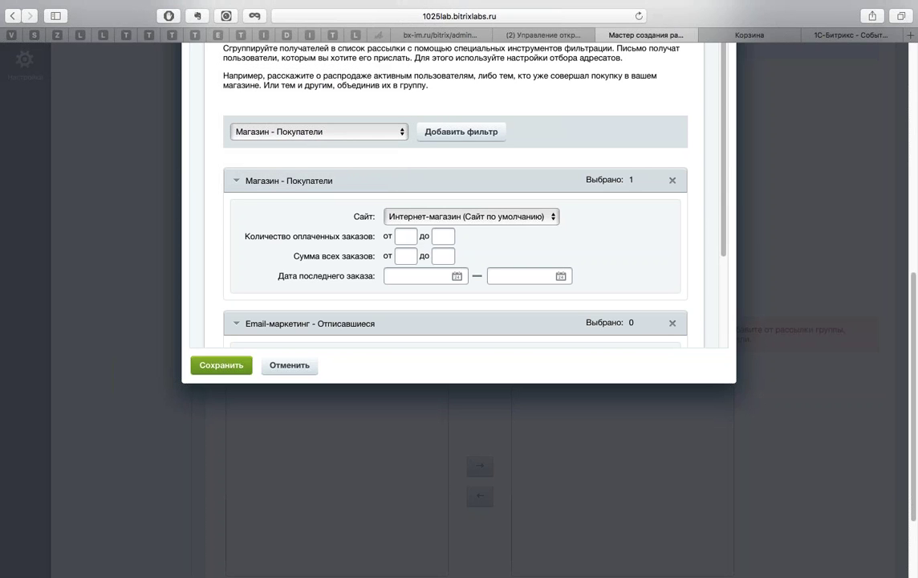
left_click(221, 365)
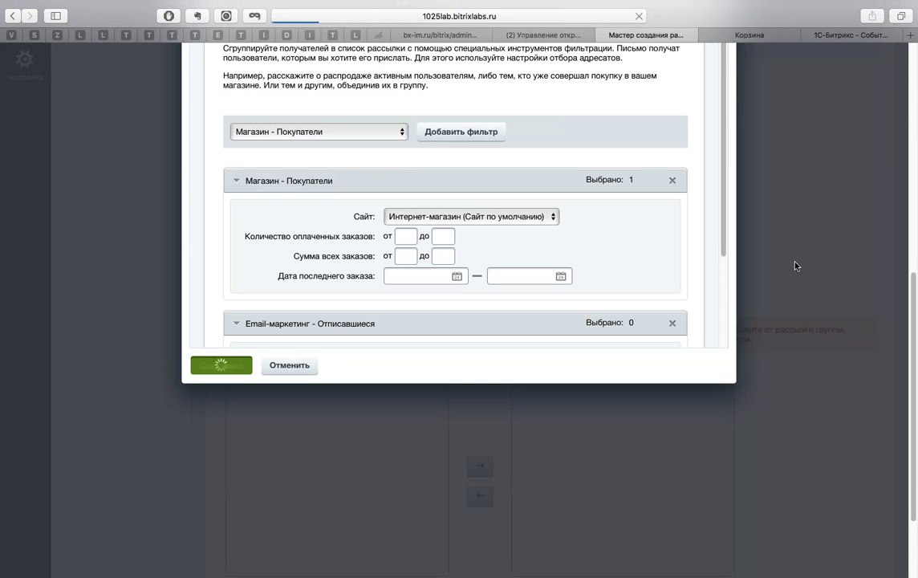
Step: Check the lists of included and excluded address groups and continue to the issue creation stage
scroll(798, 269, "down", 3)
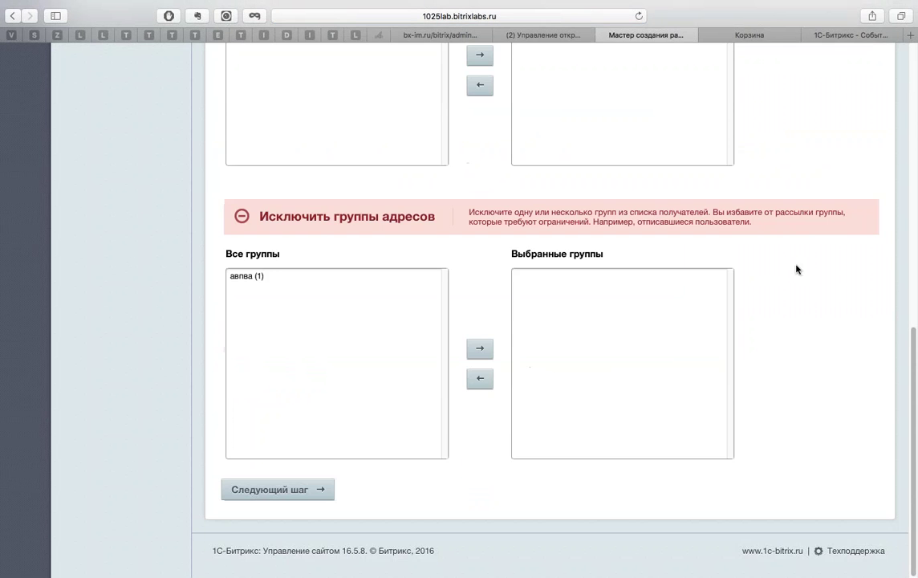
scroll(670, 346, "up", 6)
scroll(610, 343, "down", 3)
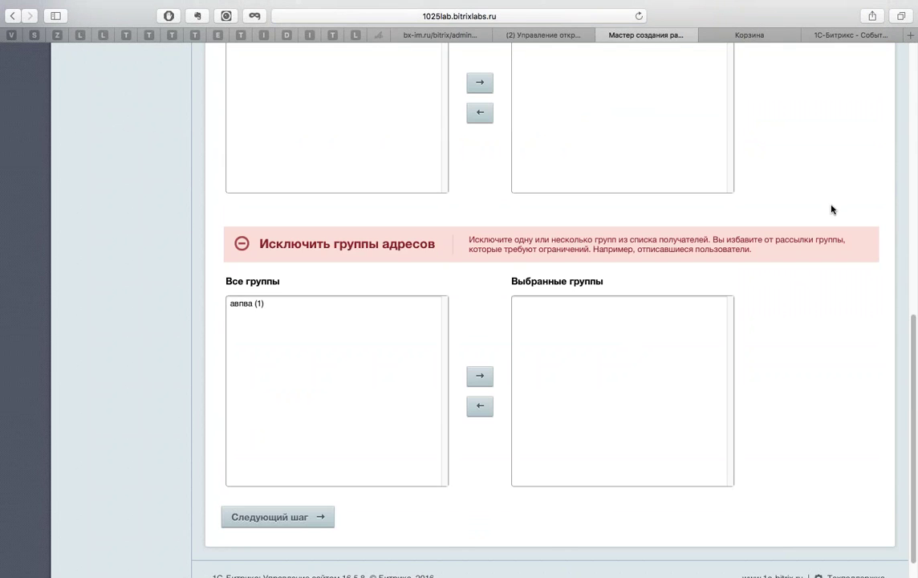
left_click(260, 515)
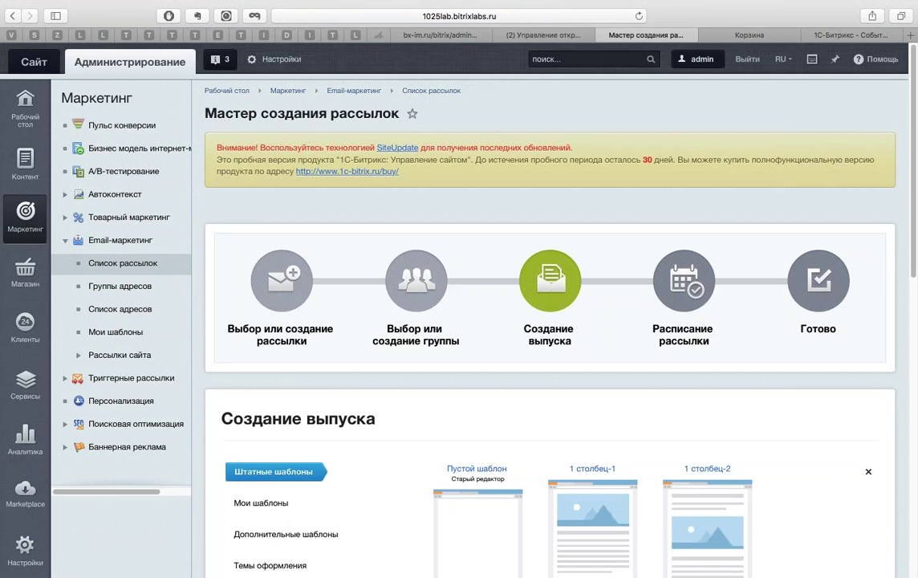
Step: Browse the standard issue templates, check the "Мои шаблоны" category, and return to "Штатные шаблоны" to examine the column layouts
scroll(514, 393, "down", 5)
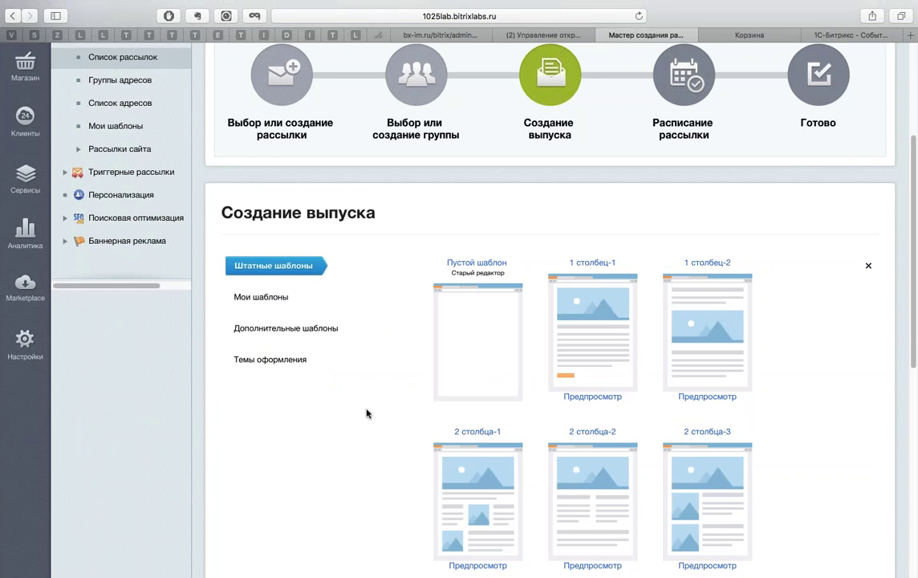
scroll(366, 416, "down", 1)
scroll(363, 423, "down", 1)
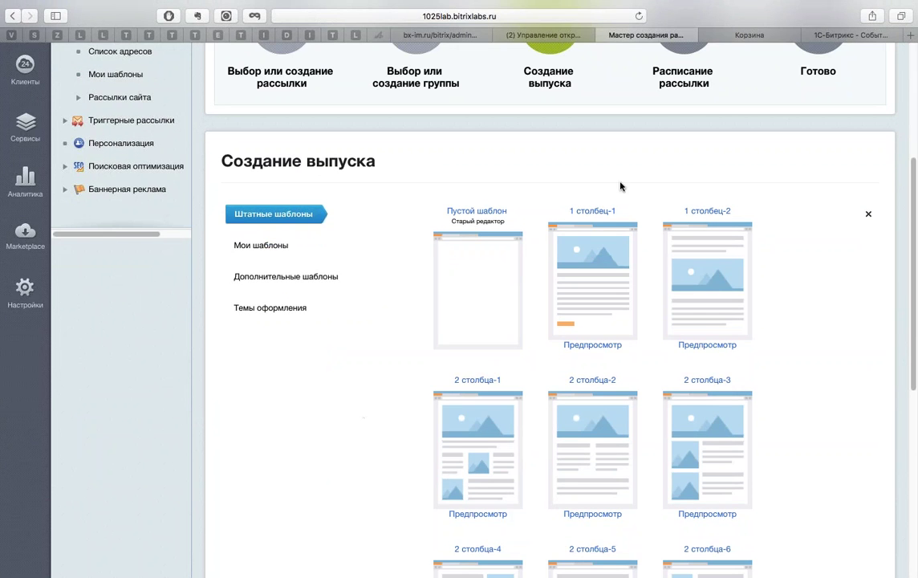
scroll(468, 160, "up", 5)
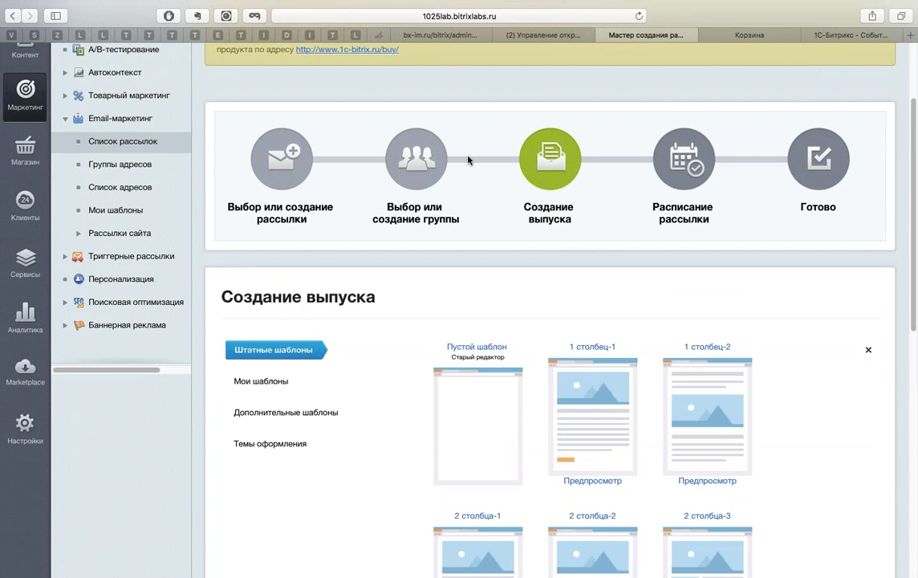
scroll(775, 293, "down", 7)
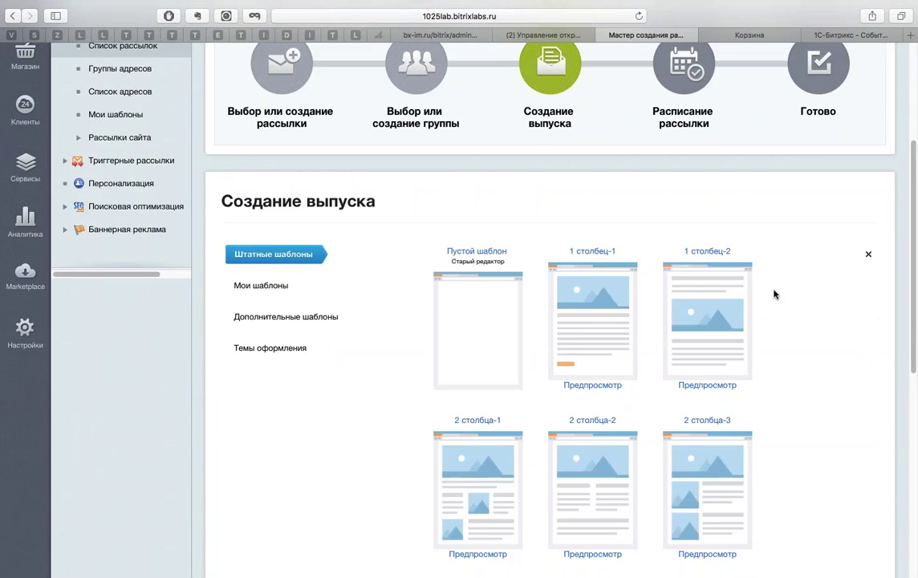
left_click(260, 183)
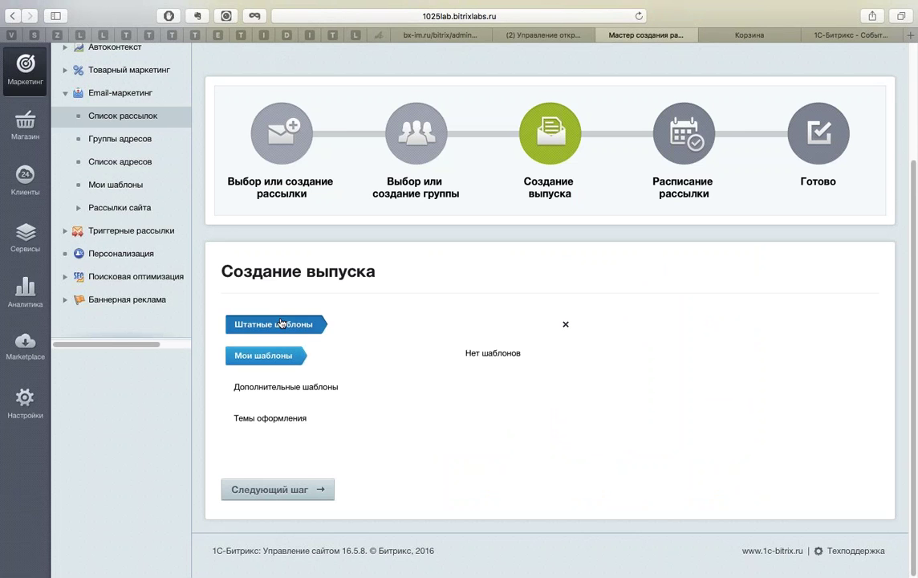
left_click(281, 323)
scroll(599, 267, "down", 1)
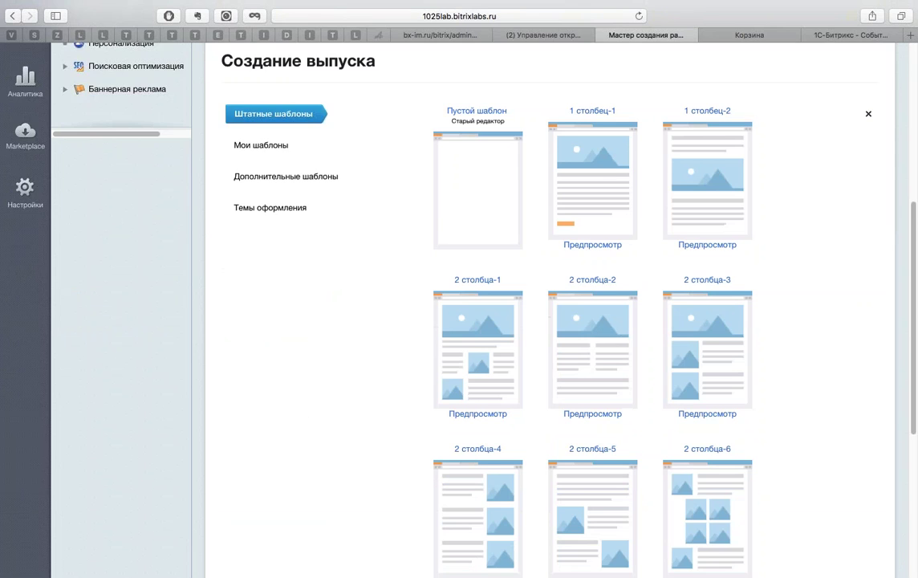
scroll(554, 321, "down", 2)
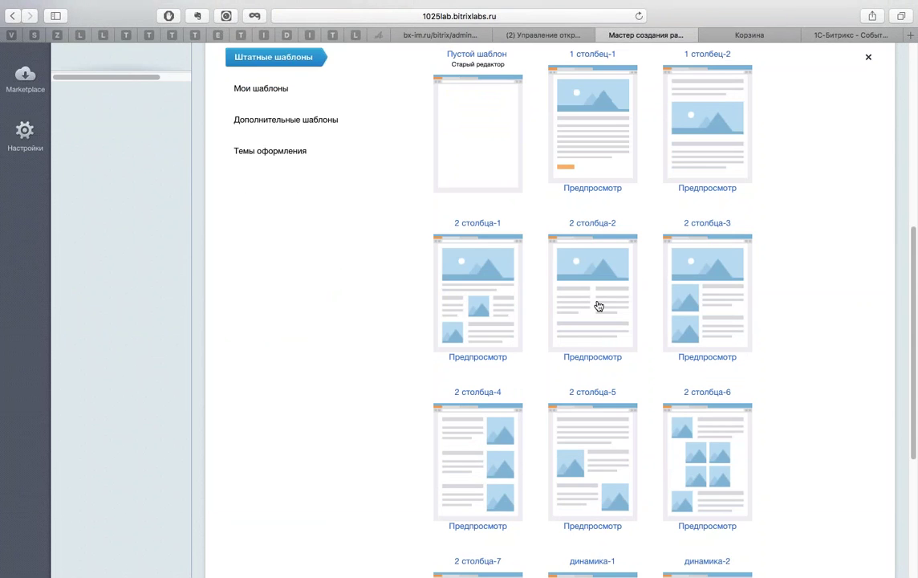
Step: Choose the "2 столбца-2" standard template for the issue and look over its message body and available content blocks
left_click(599, 231)
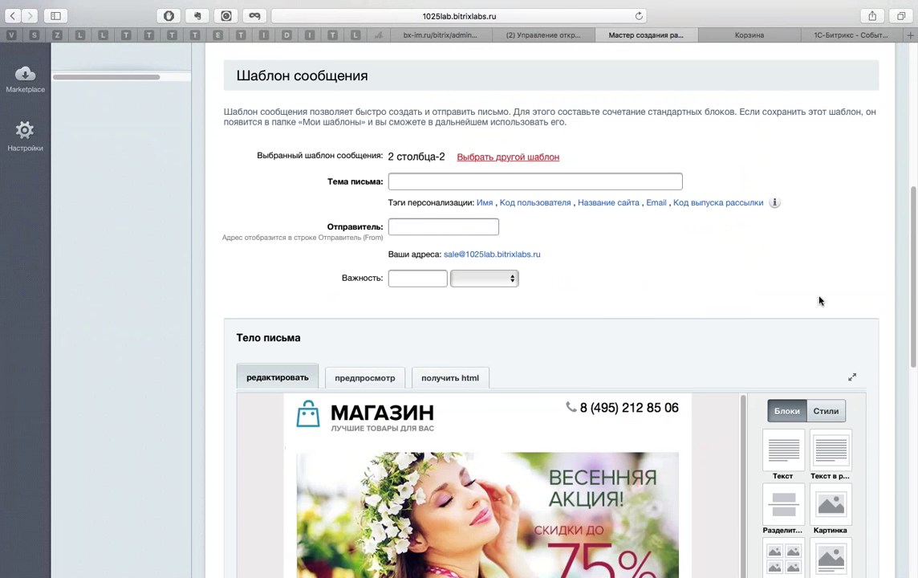
scroll(820, 301, "down", 3)
mouse_move(447, 346)
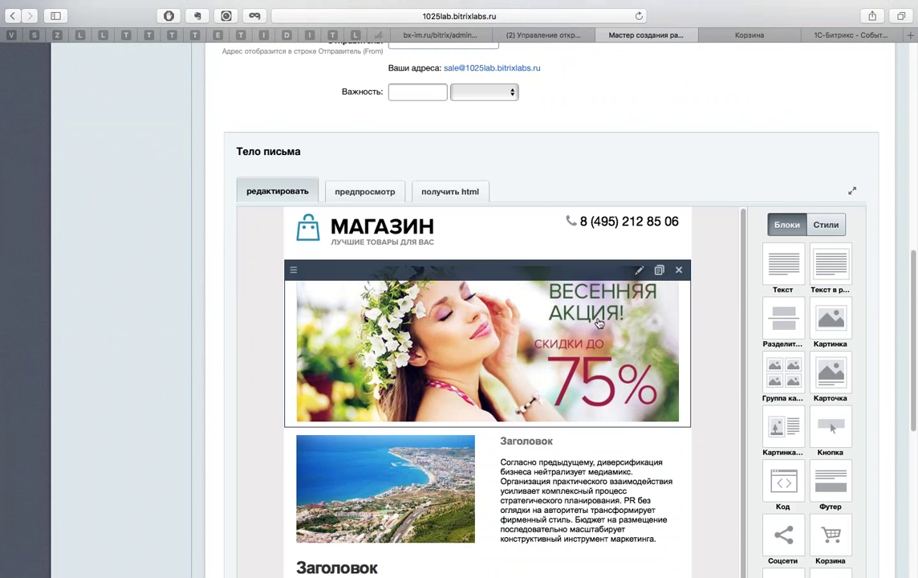
mouse_move(365, 223)
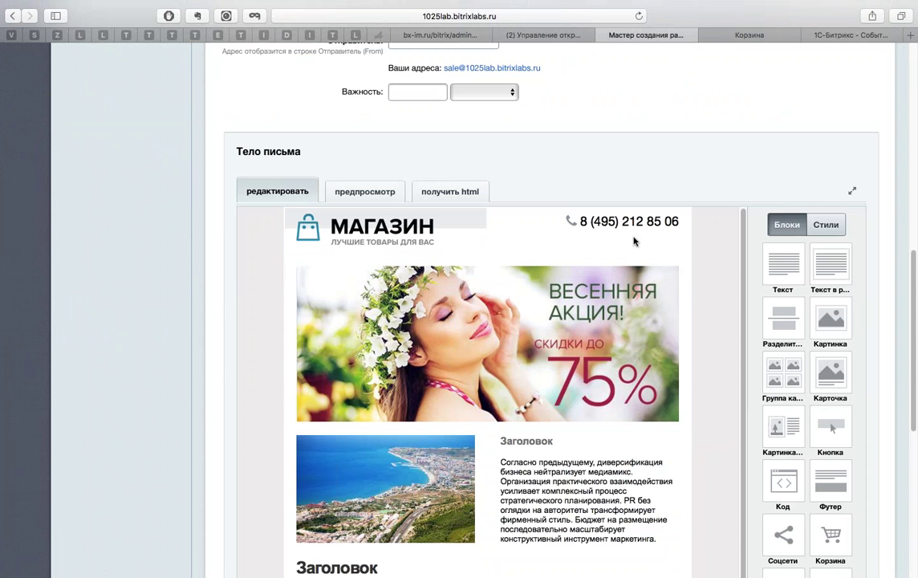
mouse_move(612, 437)
scroll(612, 438, "down", 5)
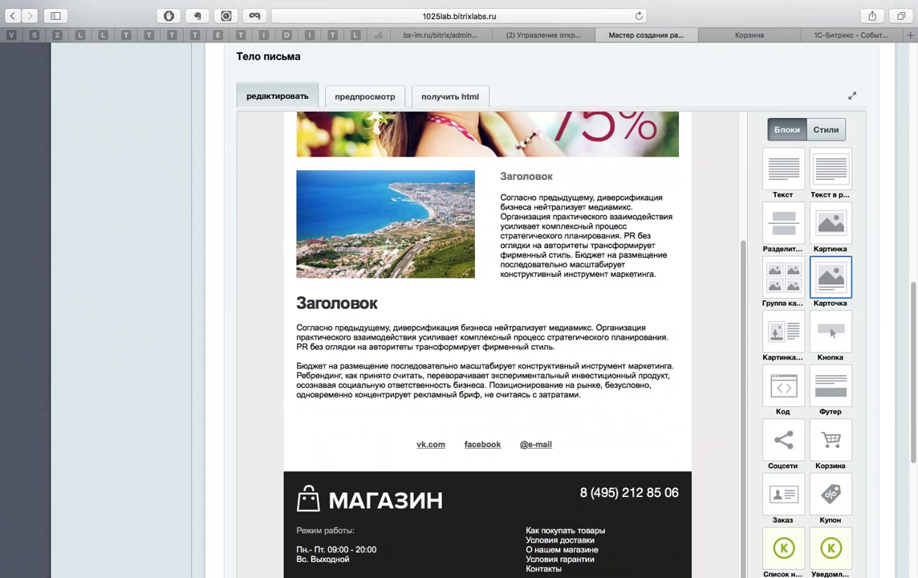
scroll(831, 481, "down", 5)
scroll(869, 302, "up", 4)
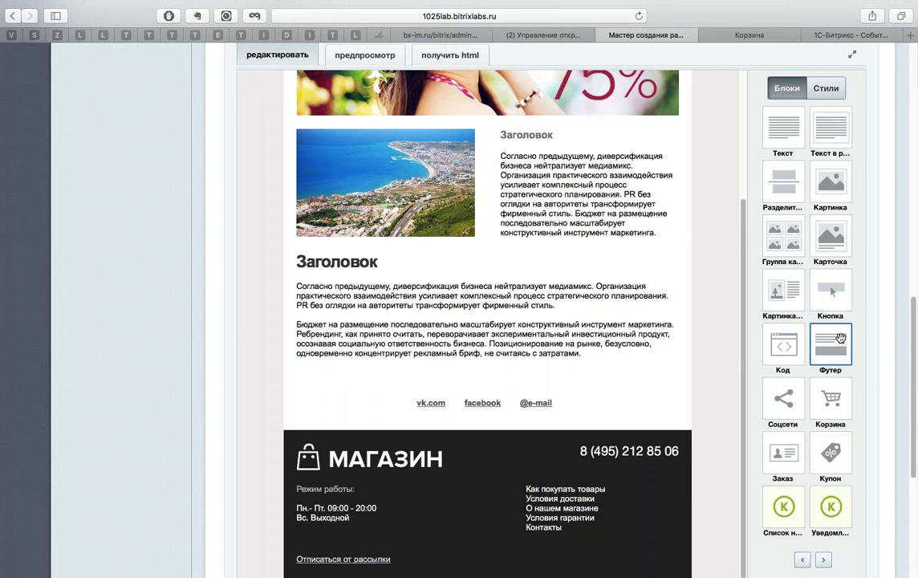
Step: Add the "Корзина" block between the photo with text and the large heading, and save its default component parameters
left_click_drag(831, 396, 527, 269)
left_click(423, 377)
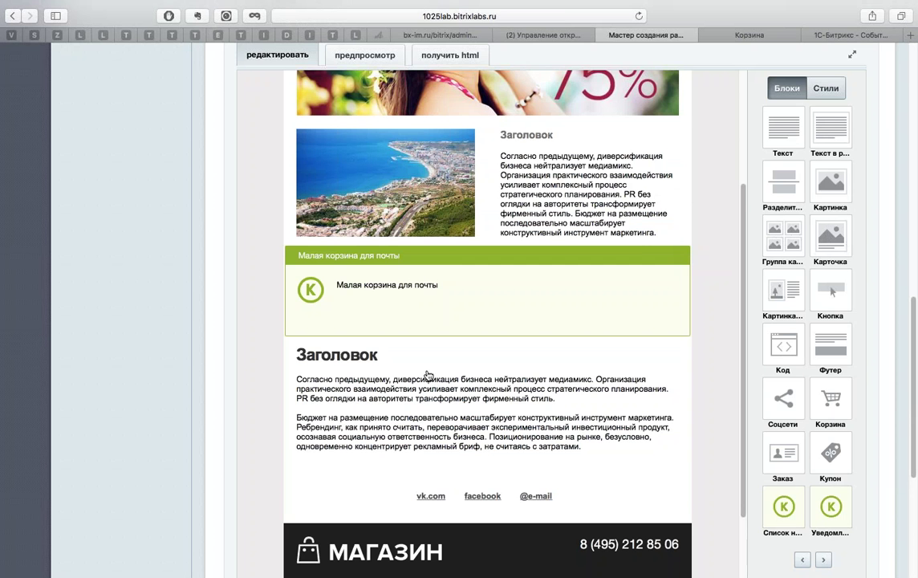
left_click(431, 317)
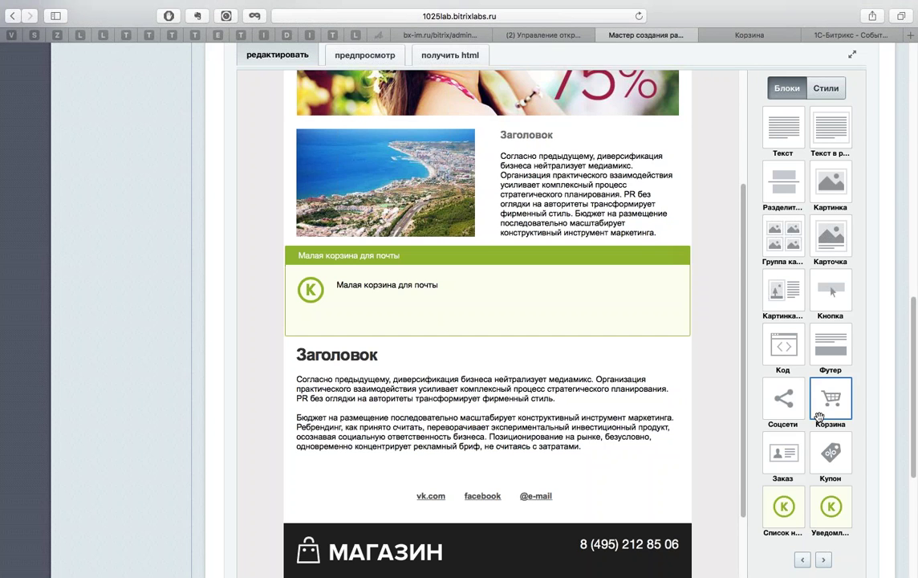
Step: Add the "Купон" block above the social links and the mail news list block directly beneath the heading text, saving both with default parameters
left_click_drag(831, 453, 448, 483)
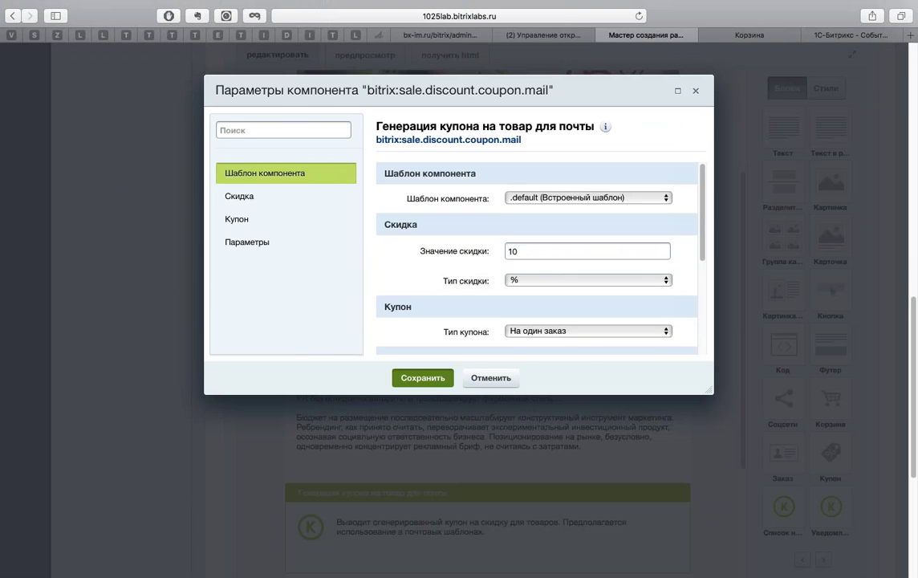
left_click(423, 378)
mouse_move(319, 297)
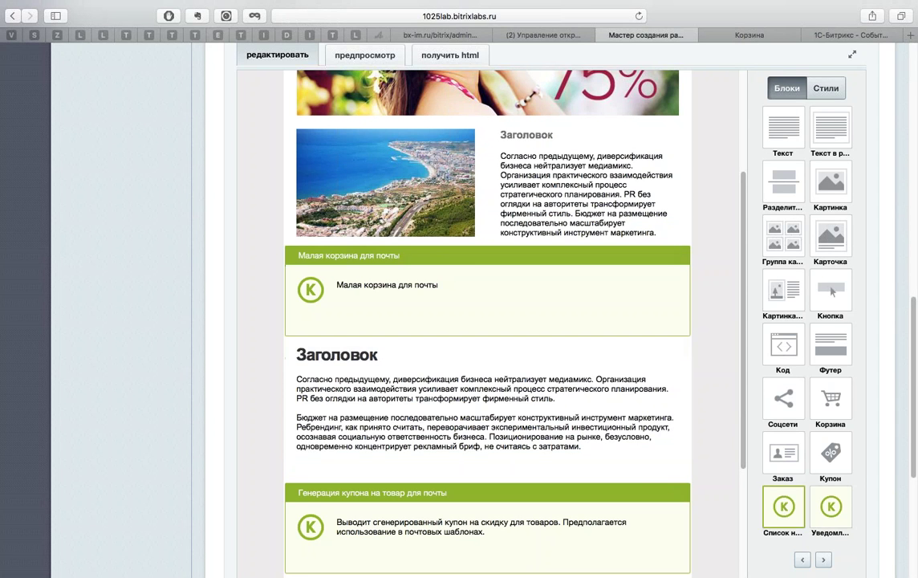
left_click_drag(783, 507, 497, 430)
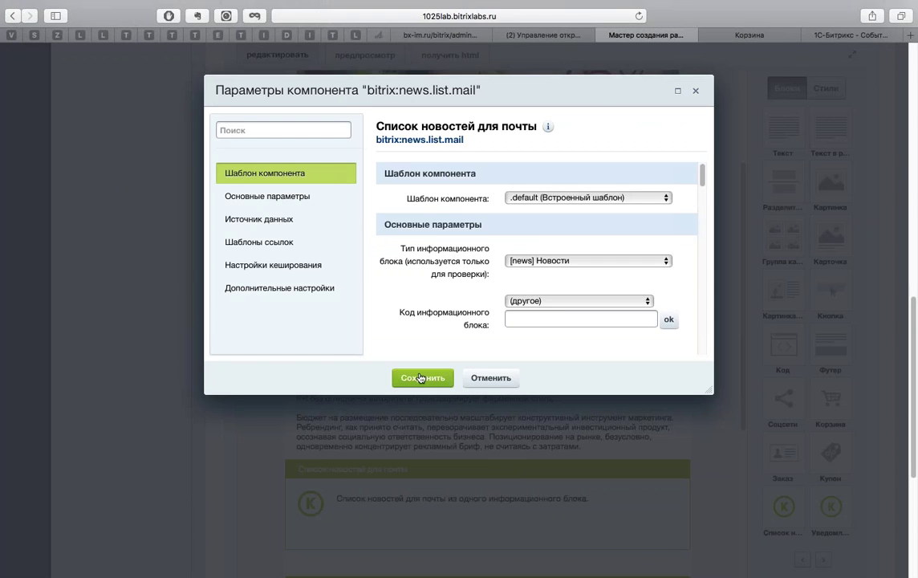
left_click(426, 377)
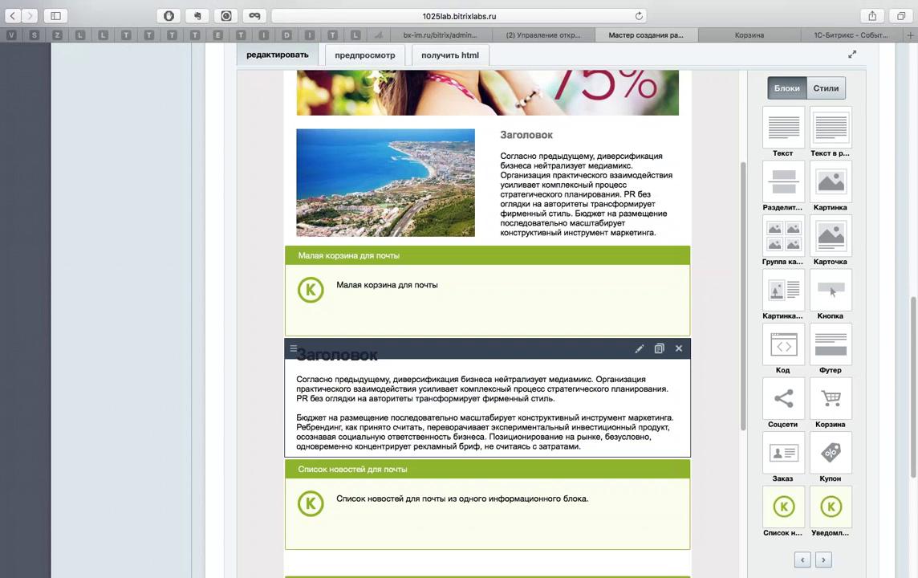
Step: Examine the second page of content blocks, including the product output block, and review the composed message body
scroll(142, 352, "down", 3)
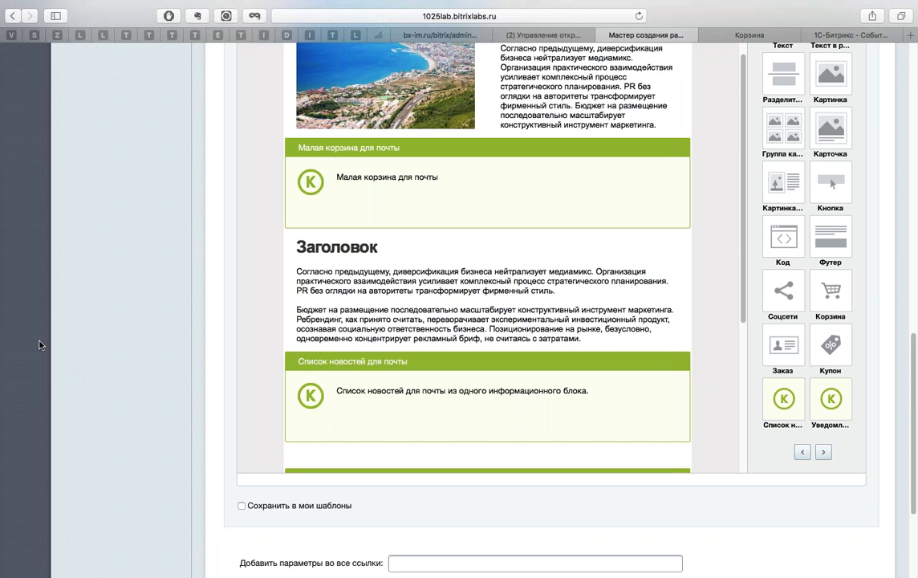
left_click(822, 452)
scroll(737, 258, "up", 8)
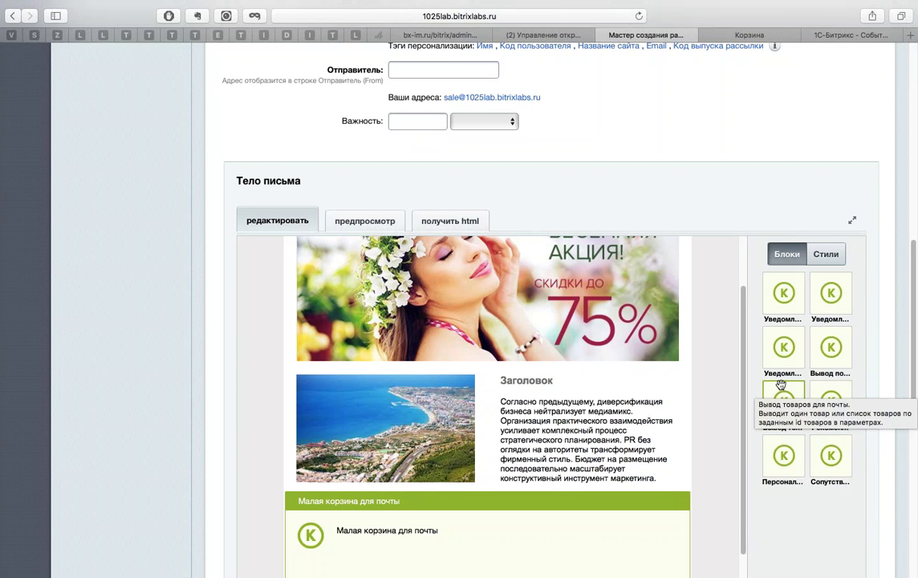
scroll(433, 361, "down", 3)
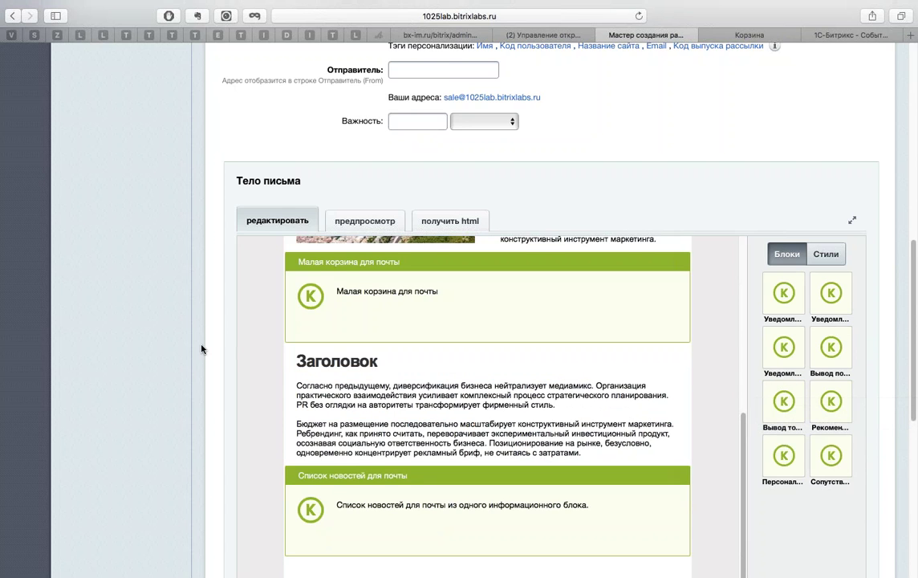
scroll(202, 349, "down", 5)
scroll(214, 342, "up", 15)
Step: Set the message subject to "Привет, #NAME#!" using the "Имя" personalization tag
scroll(880, 360, "down", 2)
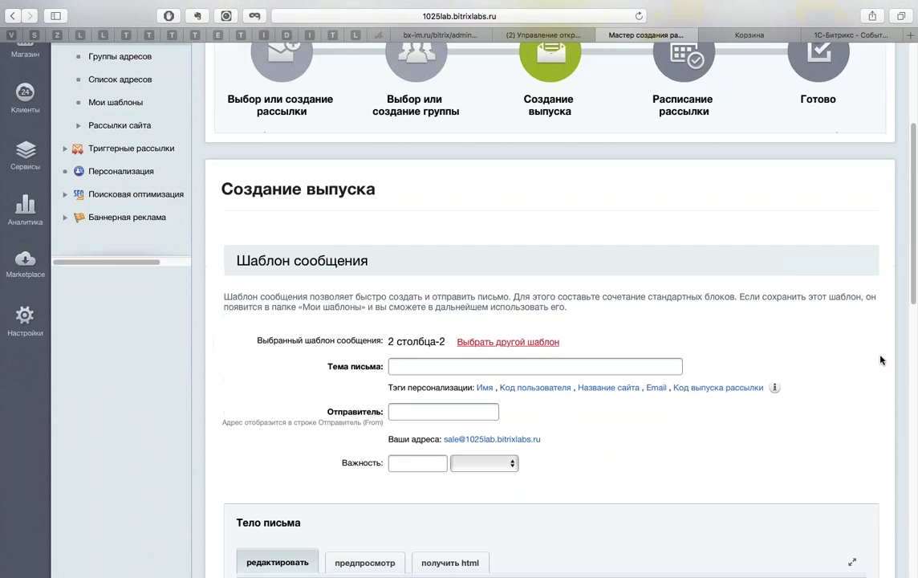
scroll(881, 360, "down", 2)
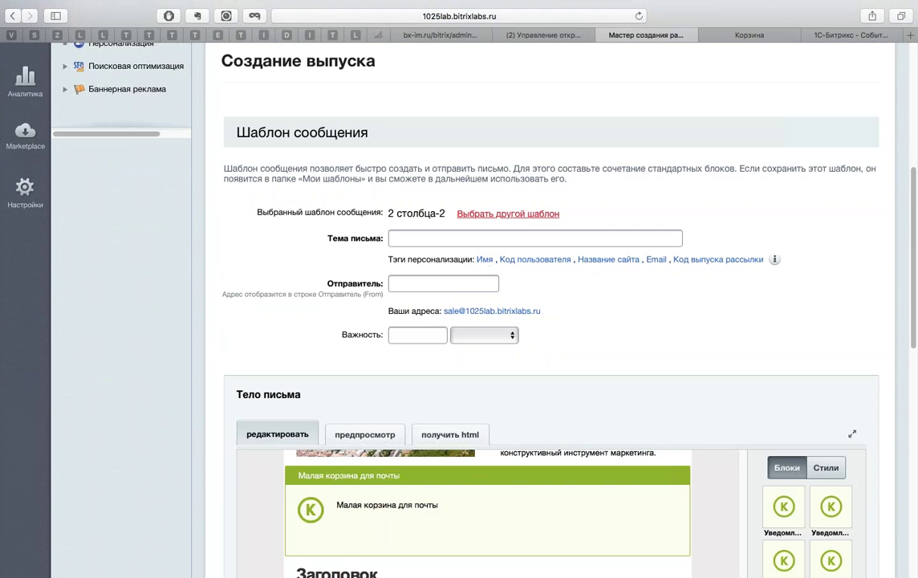
left_click(503, 236)
type("Привет,")
left_click(484, 259)
type("!")
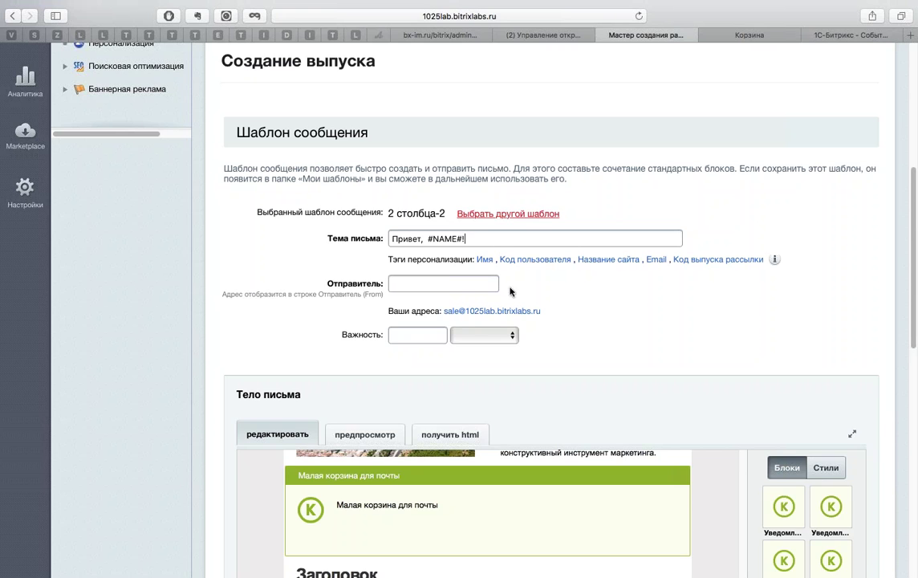
Step: Use the store's suggested address as the sender and set the message importance to "Высокая"
left_click(492, 311)
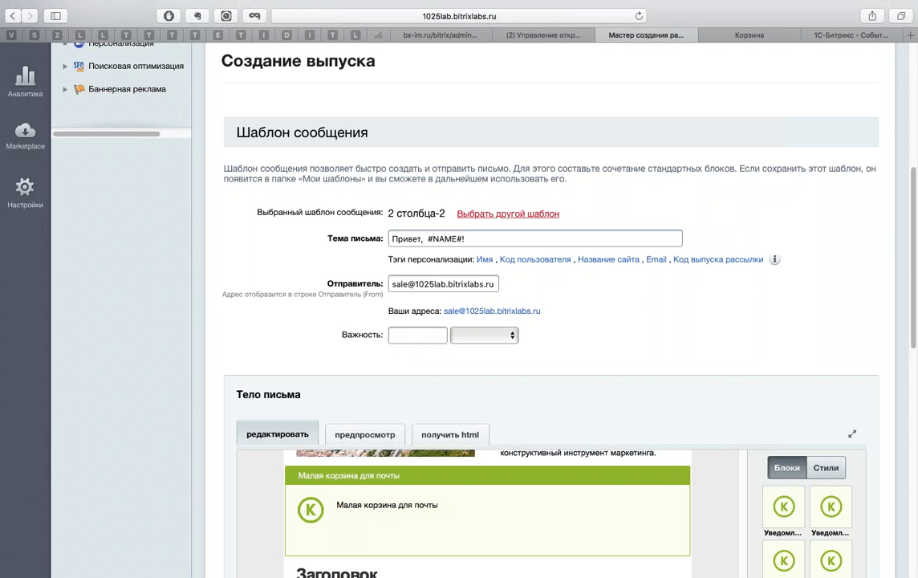
left_click(457, 335)
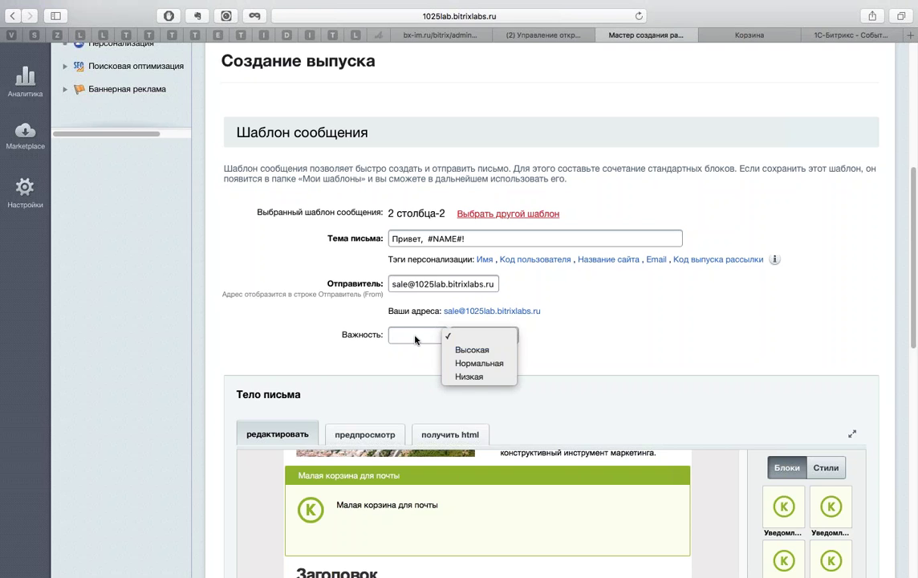
left_click(466, 353)
Step: Preview the message body in the smartphone layout and examine the cart items and news sections
scroll(588, 338, "down", 10)
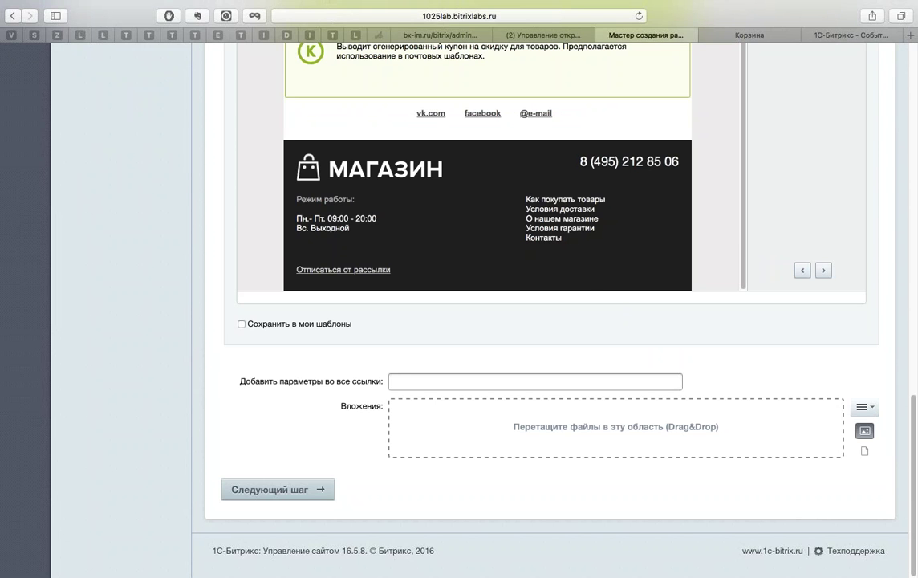
scroll(42, 290, "up", 15)
scroll(328, 249, "down", 5)
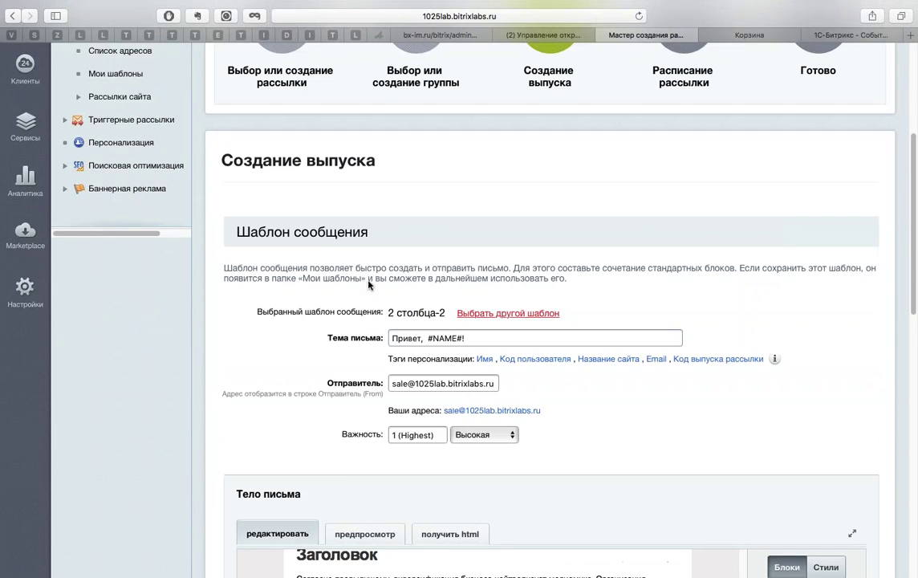
left_click(383, 410)
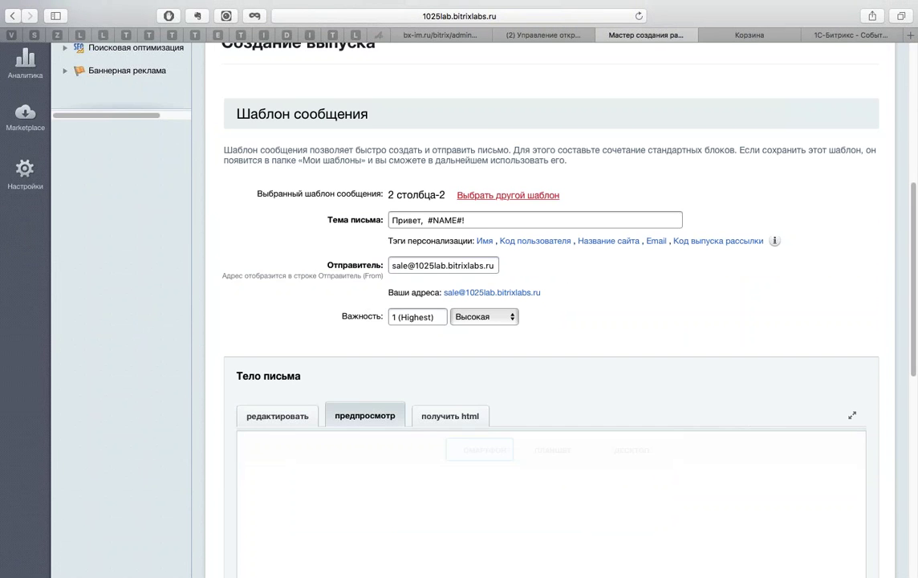
scroll(383, 406, "down", 5)
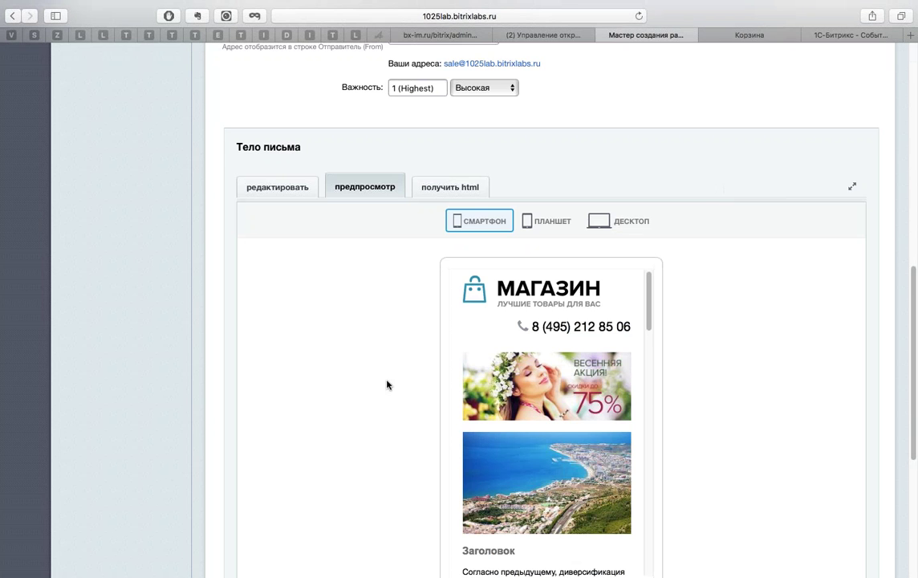
scroll(615, 340, "down", 5)
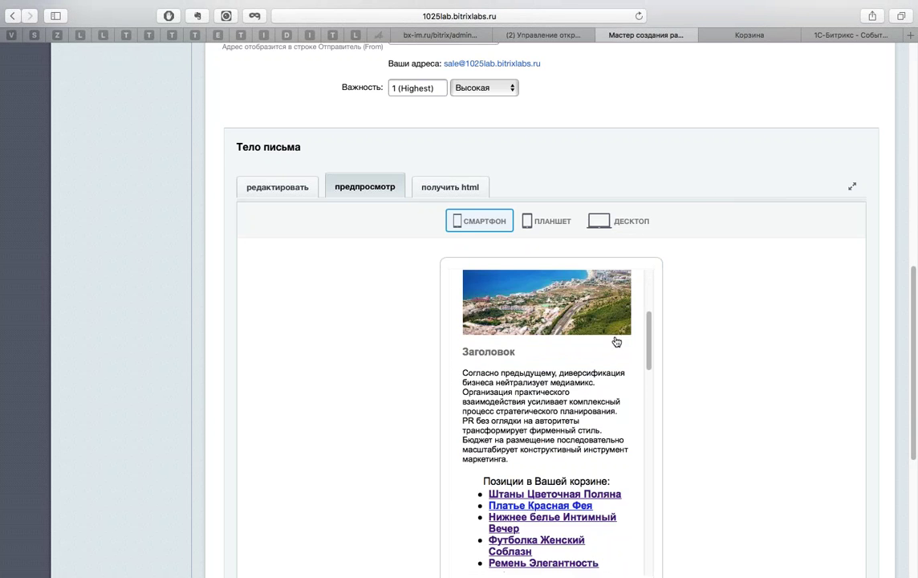
scroll(594, 365, "down", 1)
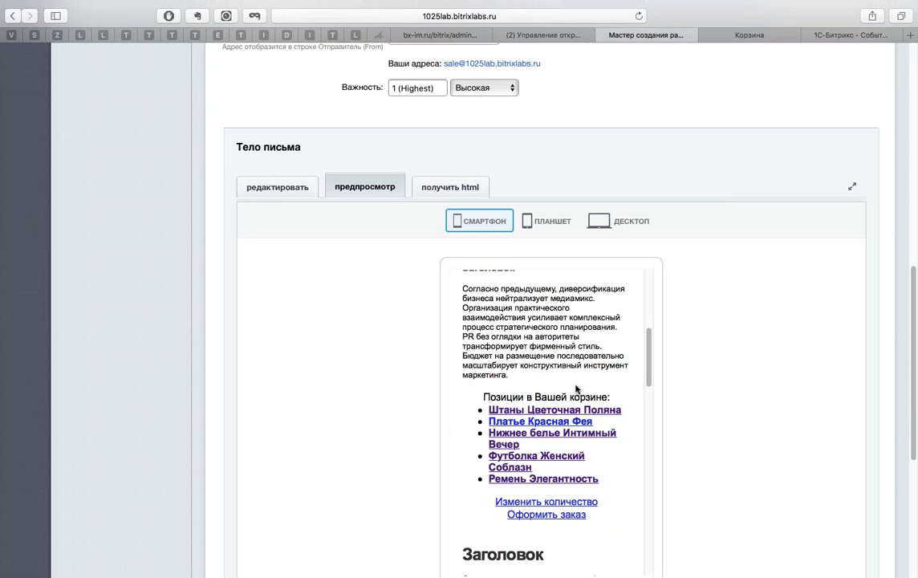
scroll(575, 390, "down", 10)
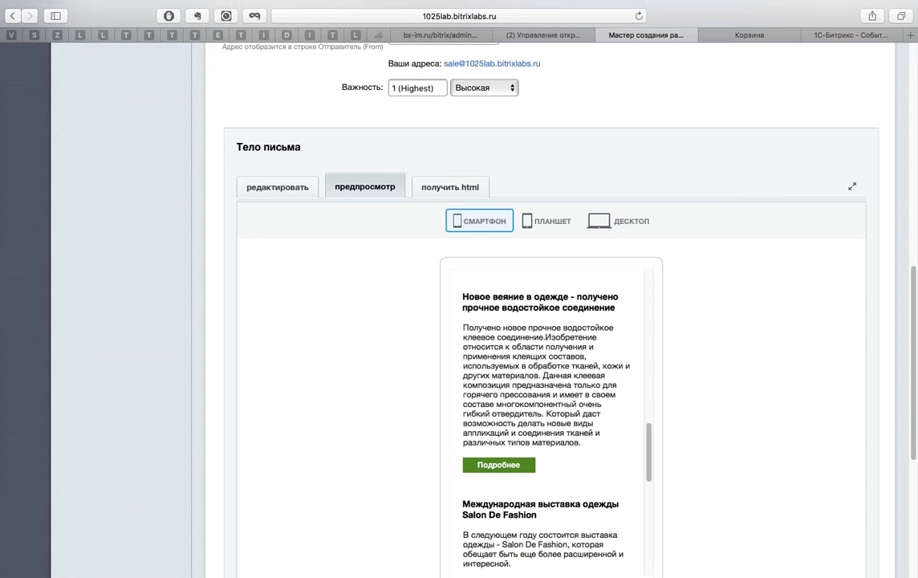
scroll(477, 365, "down", 6)
scroll(584, 423, "down", 2)
scroll(590, 418, "up", 9)
scroll(584, 421, "down", 2)
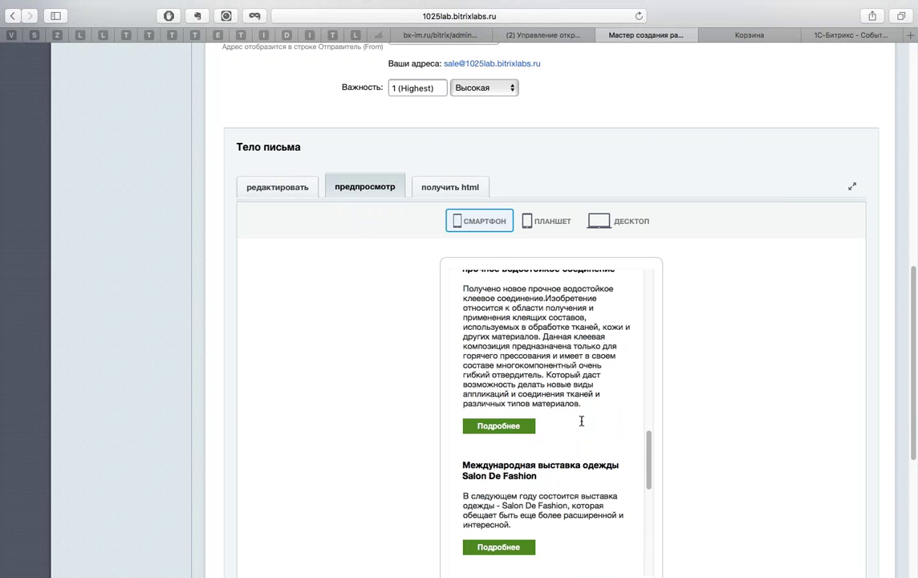
scroll(582, 422, "down", 3)
scroll(581, 422, "up", 5)
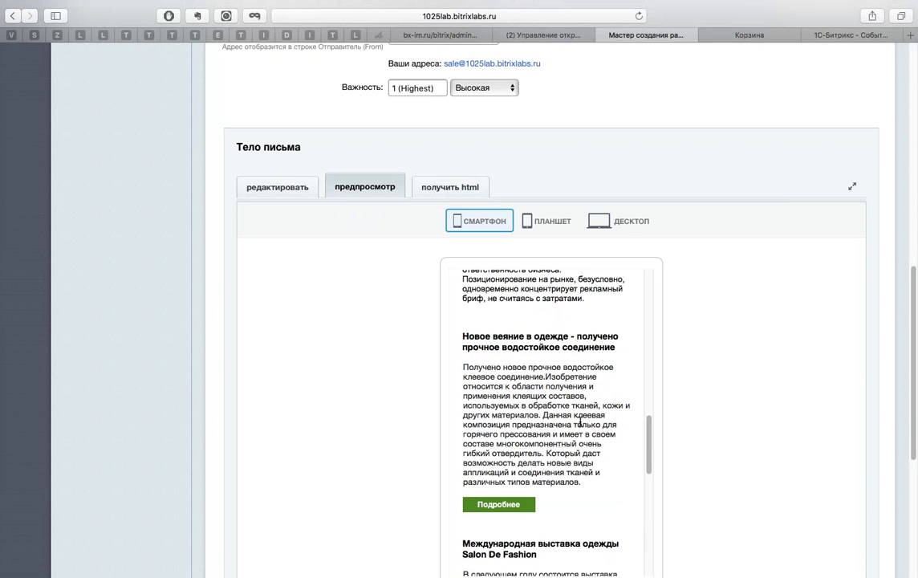
scroll(580, 423, "up", 5)
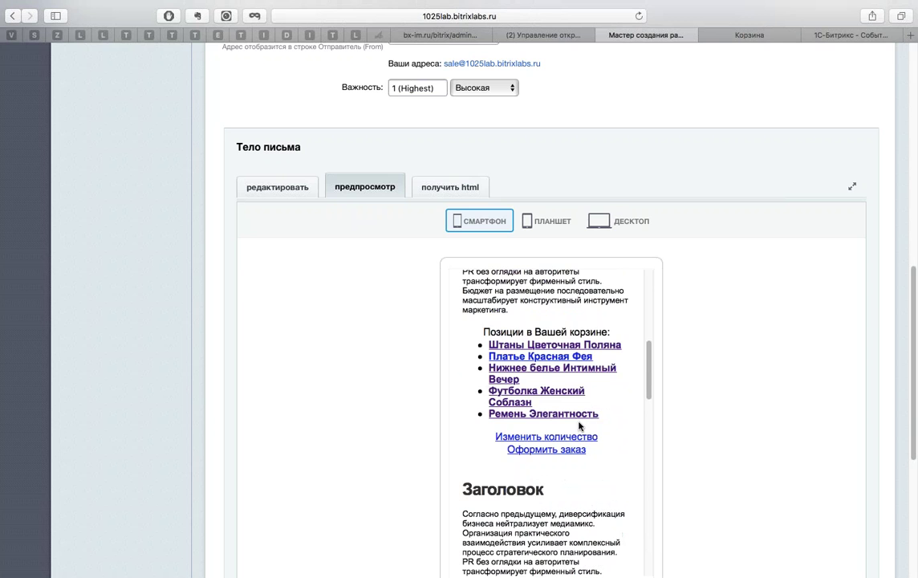
Step: Preview the message in the tablet layout and the desktop layout, examining the desktop version up to its header
left_click(550, 223)
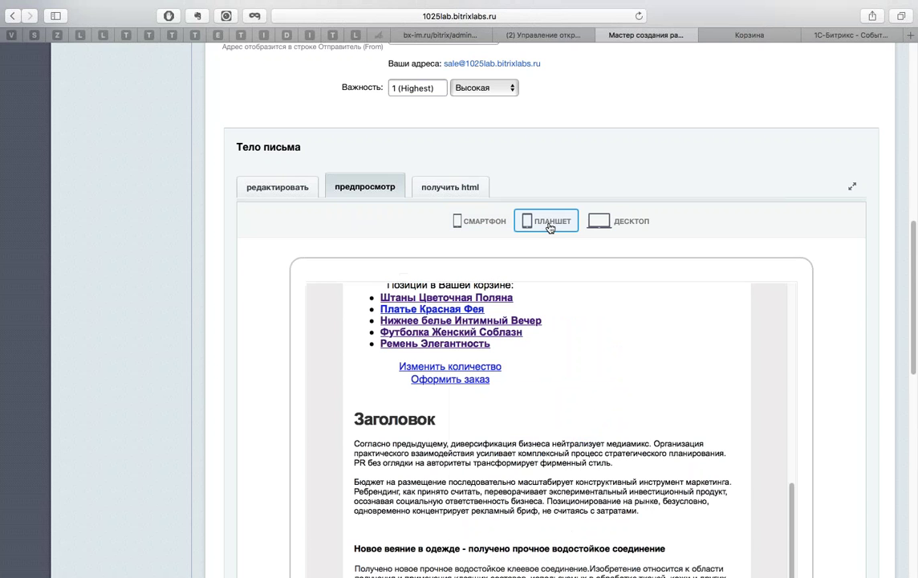
left_click(619, 221)
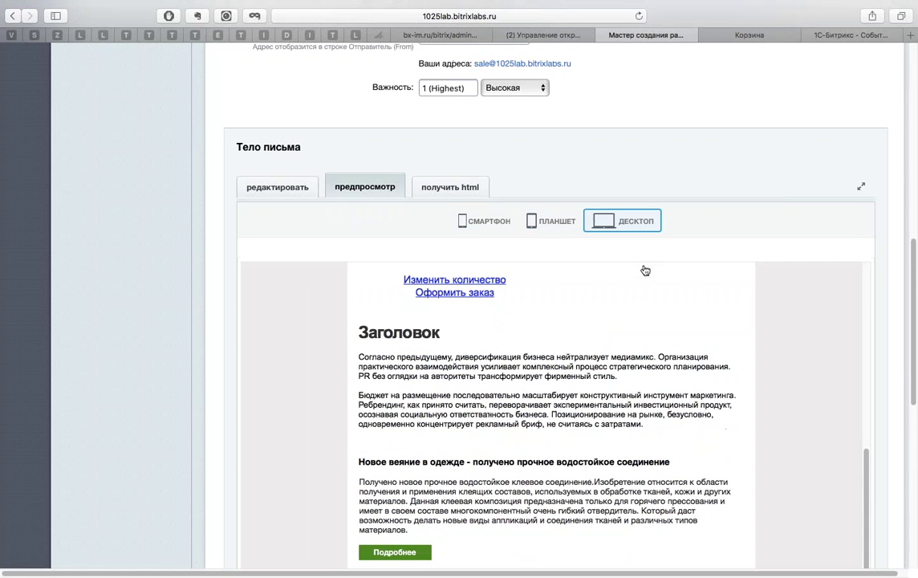
scroll(670, 335, "up", 4)
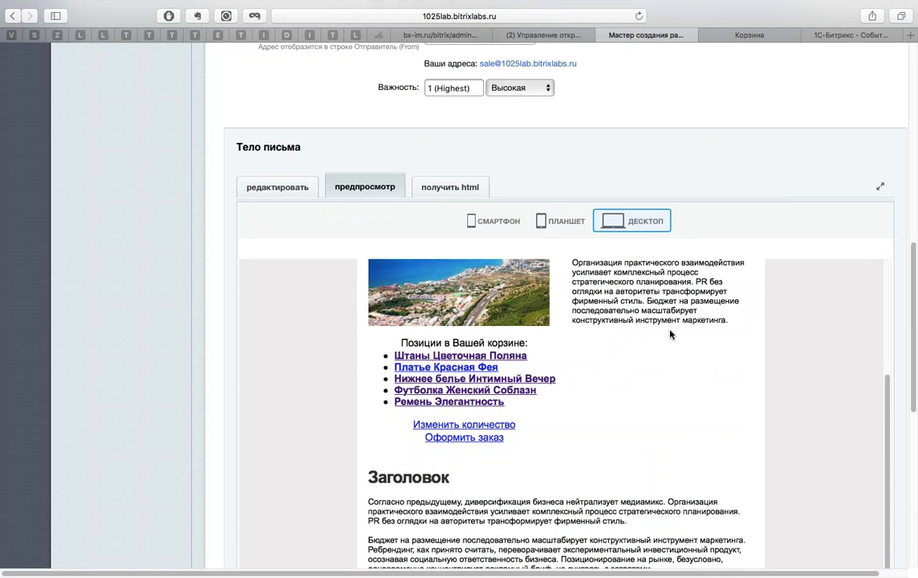
scroll(670, 335, "up", 10)
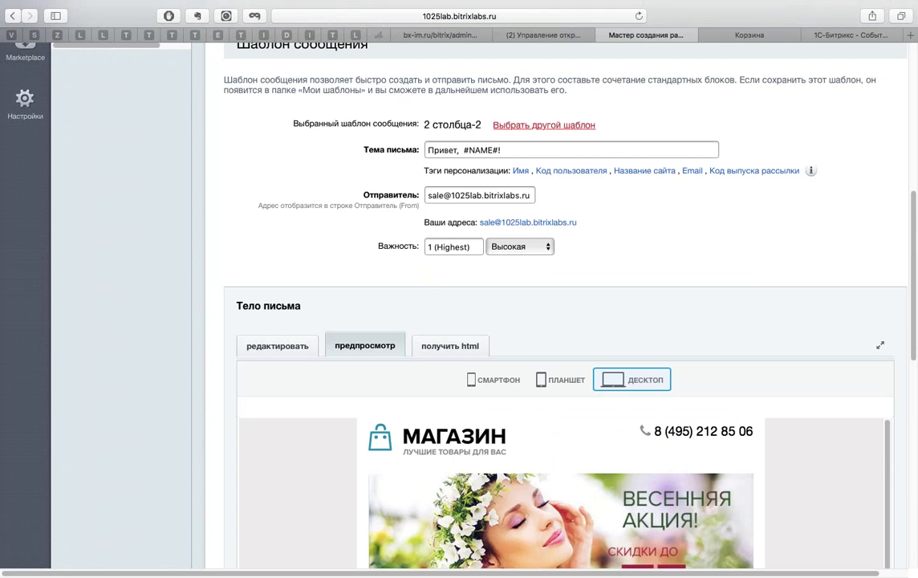
Step: Finish the issue creation stage without attachments or link parameters and continue to the sending schedule
scroll(776, 131, "down", 10)
scroll(775, 132, "down", 10)
left_click(253, 480)
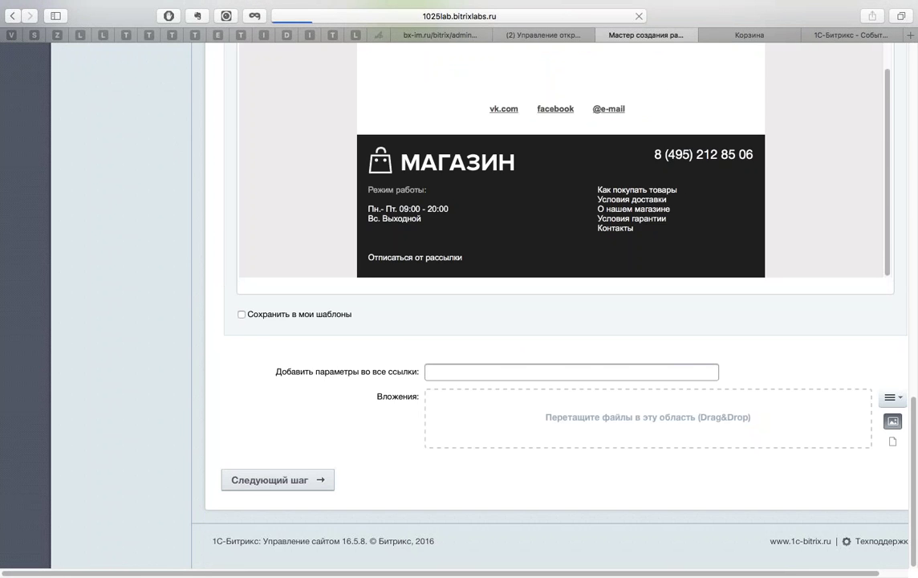
scroll(659, 301, "down", 3)
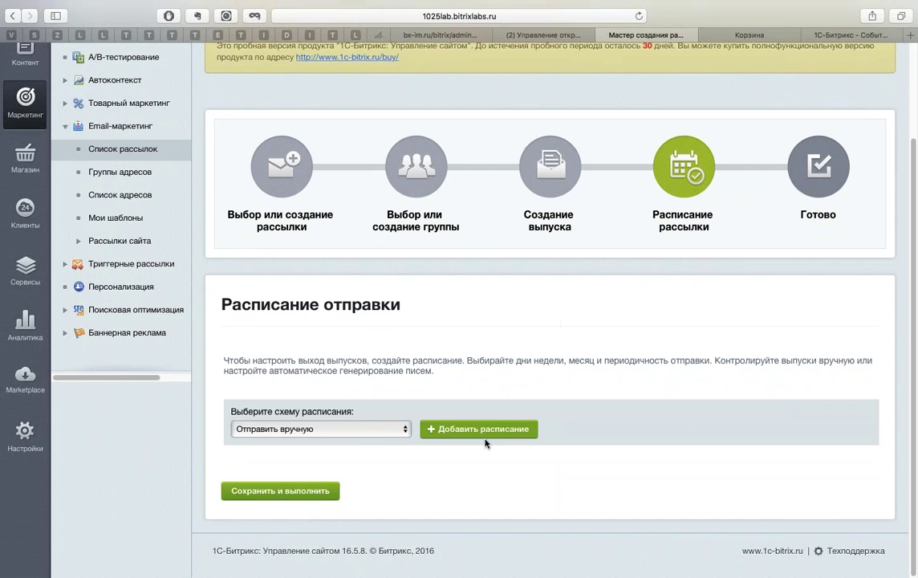
Step: Add a sending schedule with the scheme "Периодическая отправка по расписанию"
left_click(370, 429)
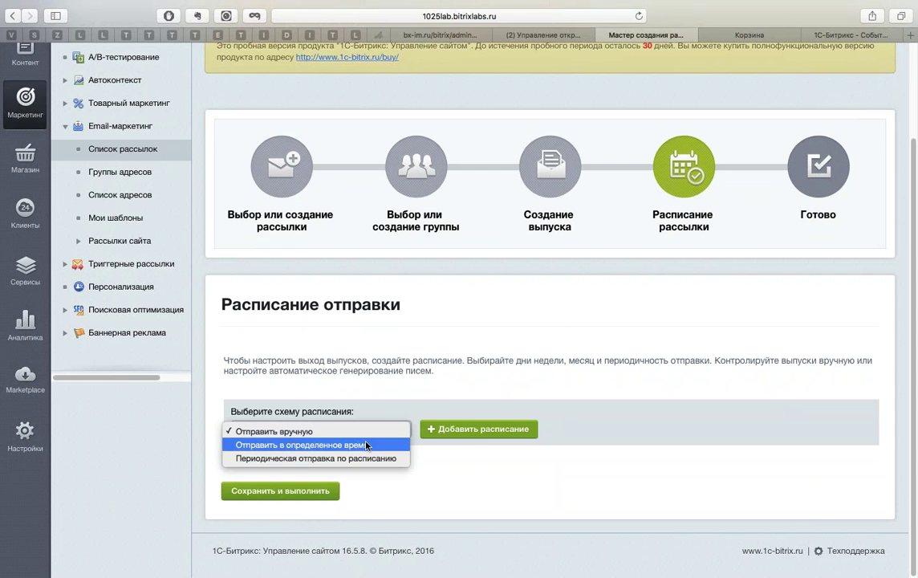
left_click(370, 445)
left_click(373, 431)
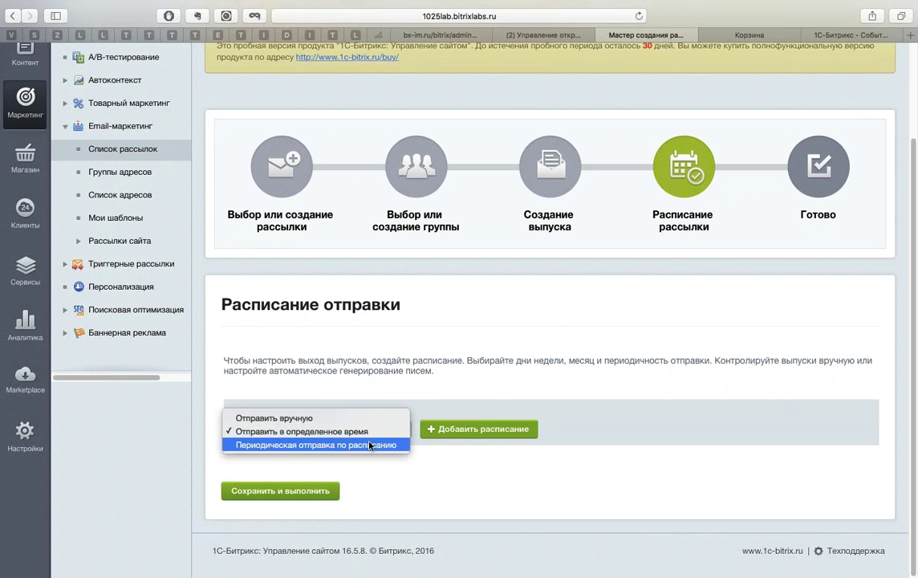
left_click(378, 444)
left_click(479, 429)
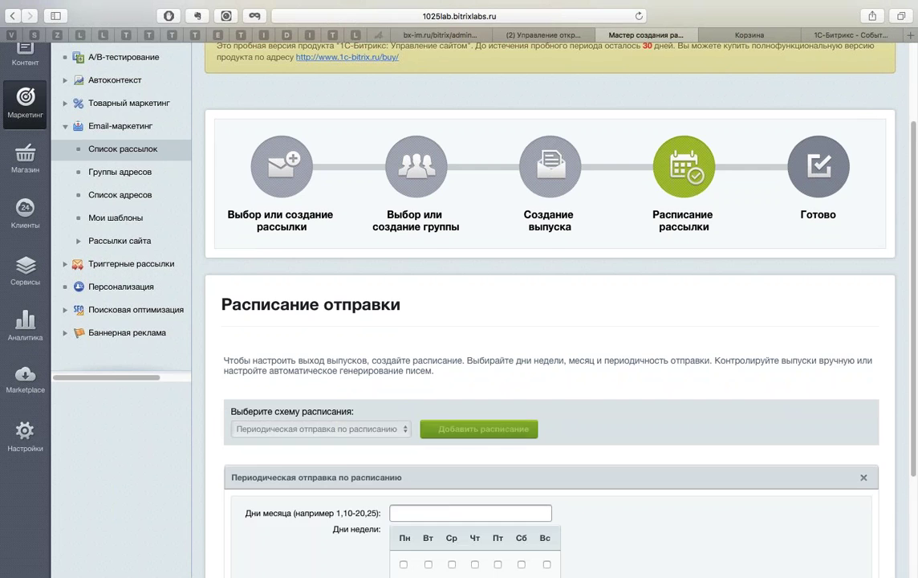
Step: Set the periodic sending to Fridays (Пт) at 13:30, and save and execute the mailing
scroll(574, 382, "down", 4)
left_click(498, 414)
left_click(425, 441)
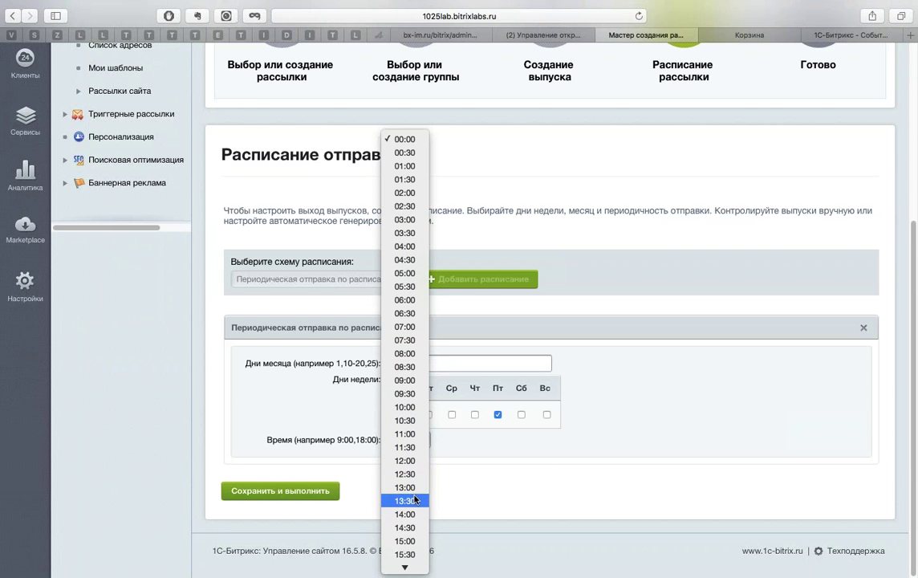
left_click(408, 500)
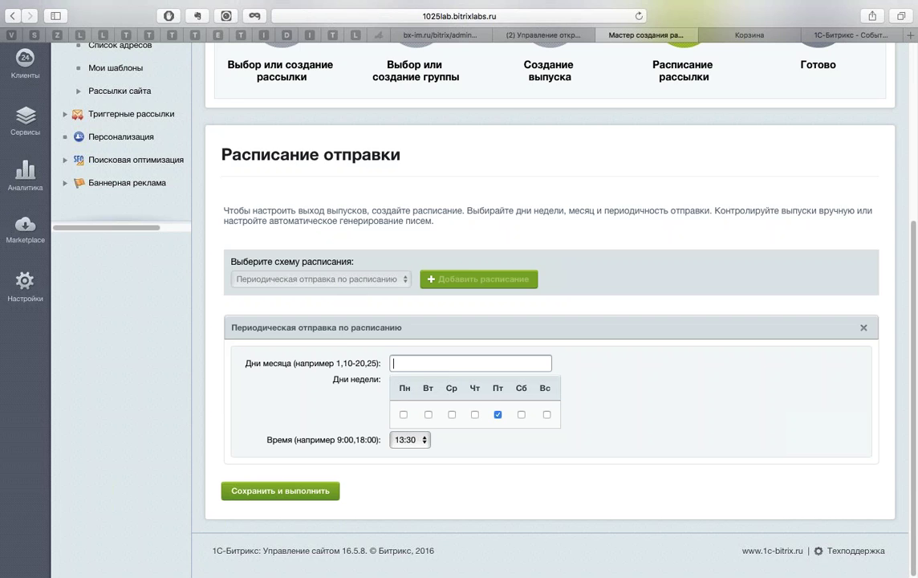
left_click(280, 490)
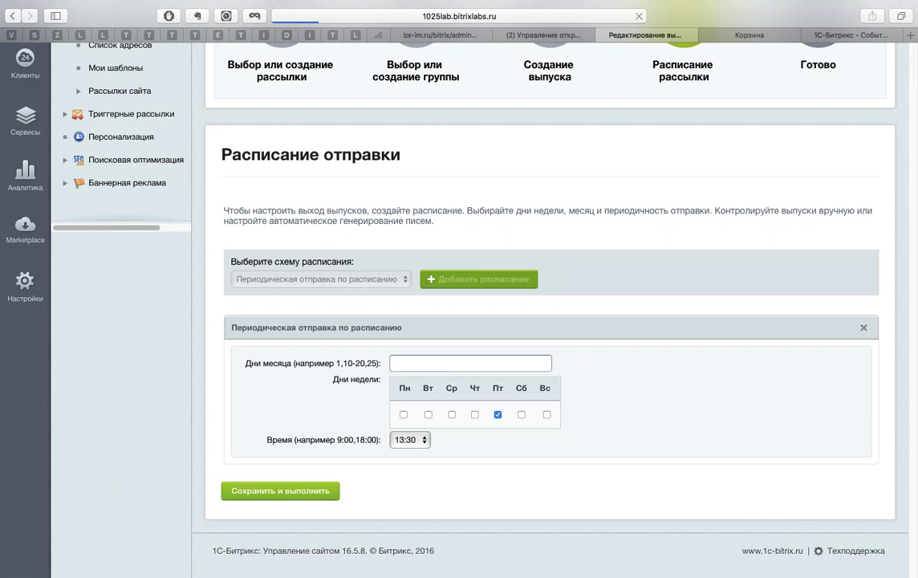
Step: Examine the created issue's name field, execution status and test mailing recipients field
scroll(714, 353, "down", 5)
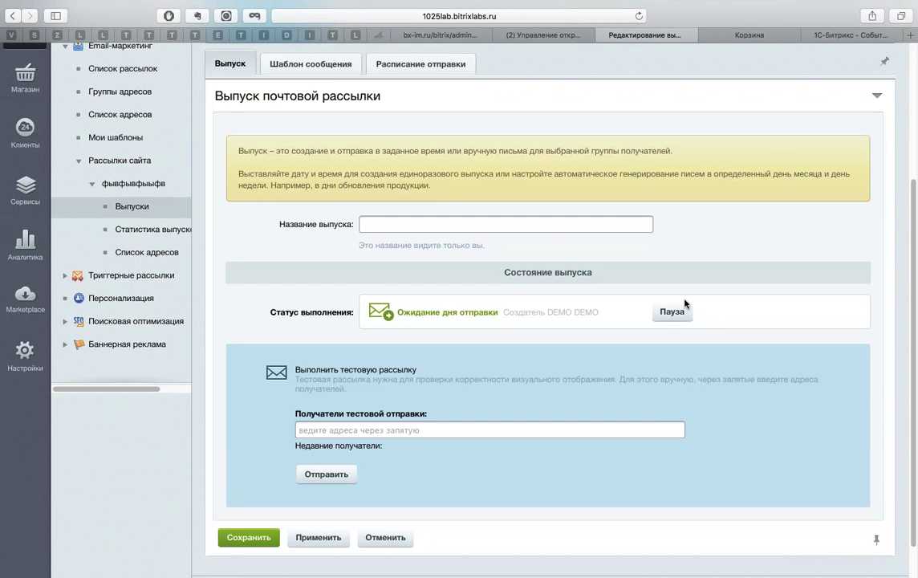
left_click(471, 225)
scroll(626, 296, "down", 1)
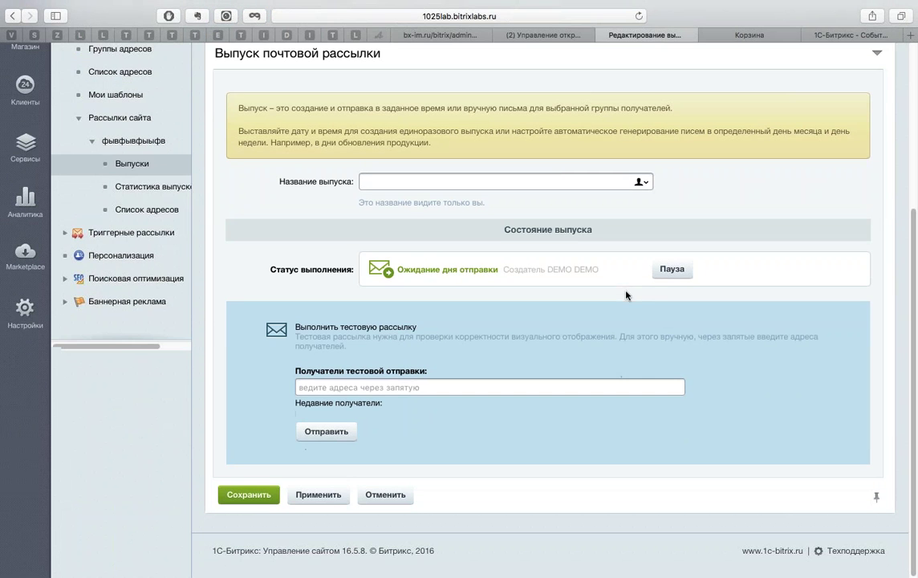
left_click(426, 388)
scroll(546, 305, "up", 3)
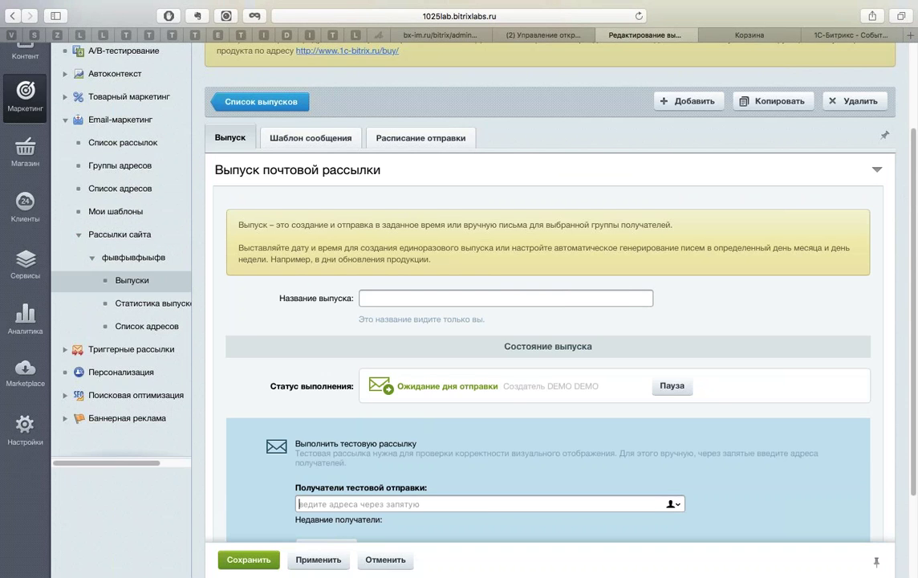
Step: Open the issue statistics of the created mailing and check its mailing filter
left_click(129, 303)
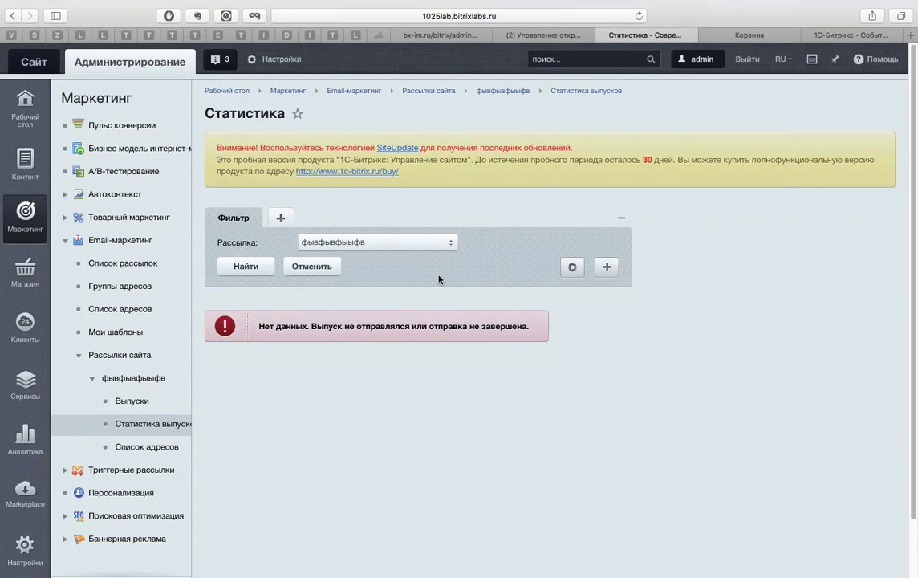
left_click(377, 242)
left_click(449, 360)
Step: Start creating a new mailing from the list of trigger mailings
left_click(129, 469)
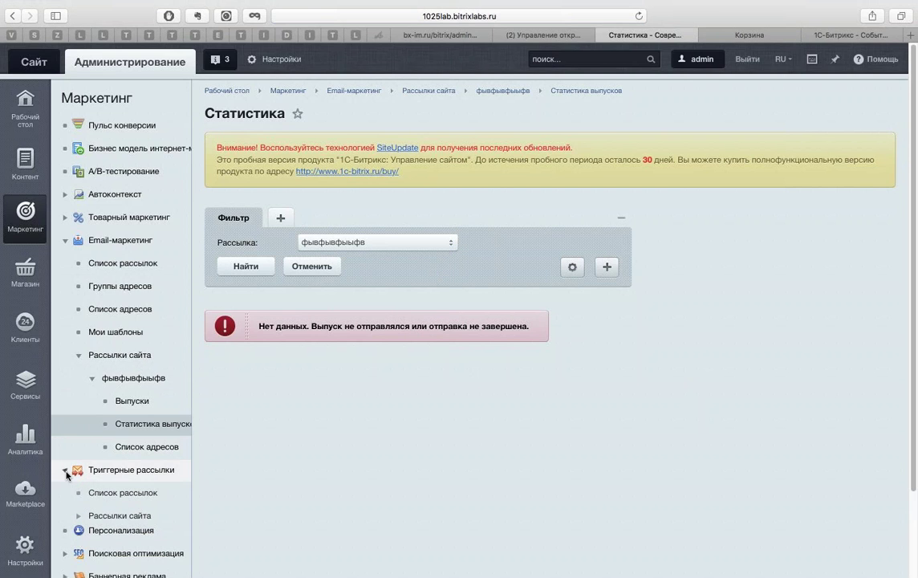
left_click(121, 493)
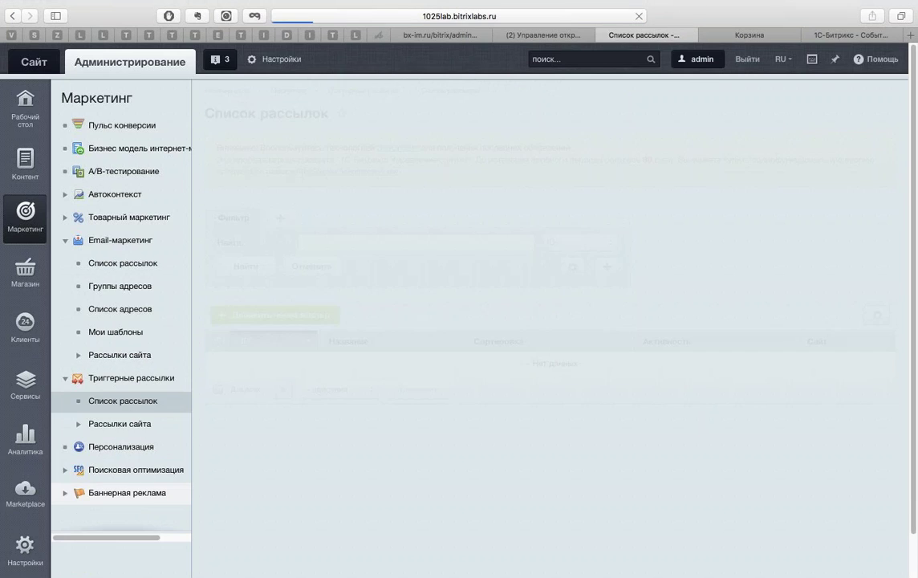
left_click(311, 317)
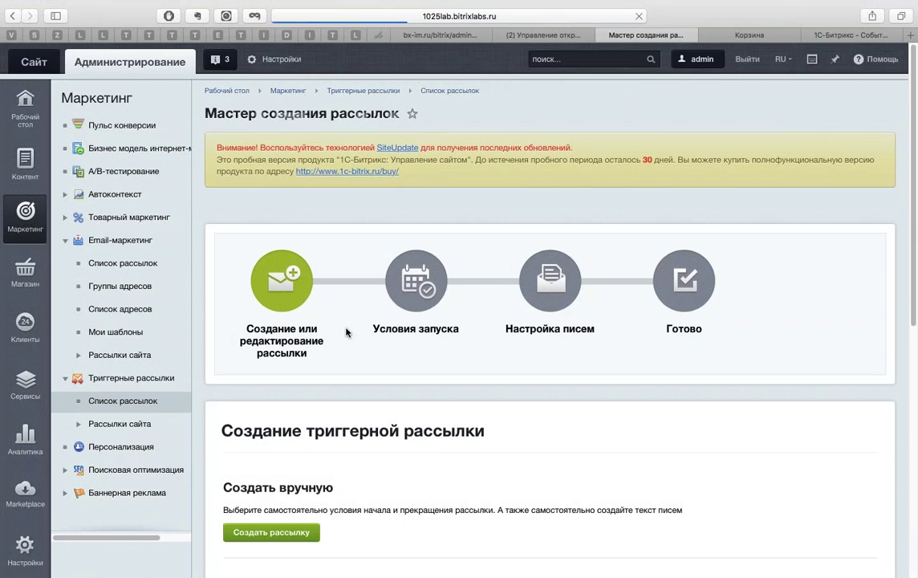
Step: Choose the ready-made trigger mailing "Забытая корзина", use the store's suggested sender address and continue to the launch conditions
scroll(654, 281, "down", 5)
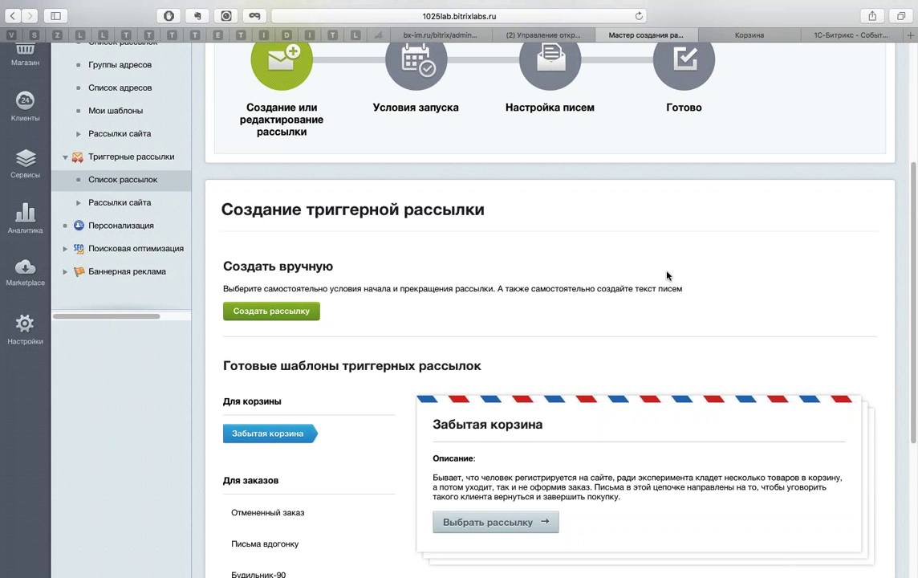
scroll(560, 352, "down", 5)
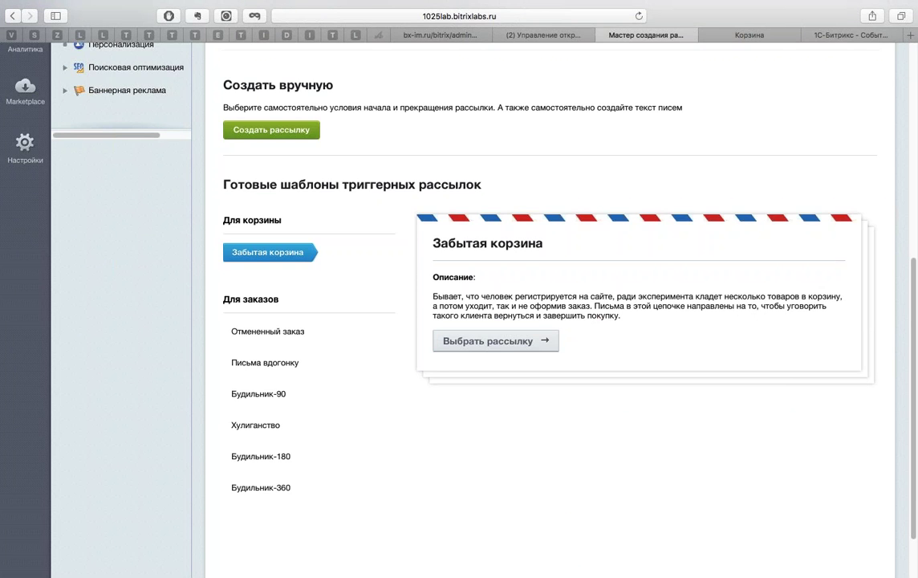
left_click(485, 343)
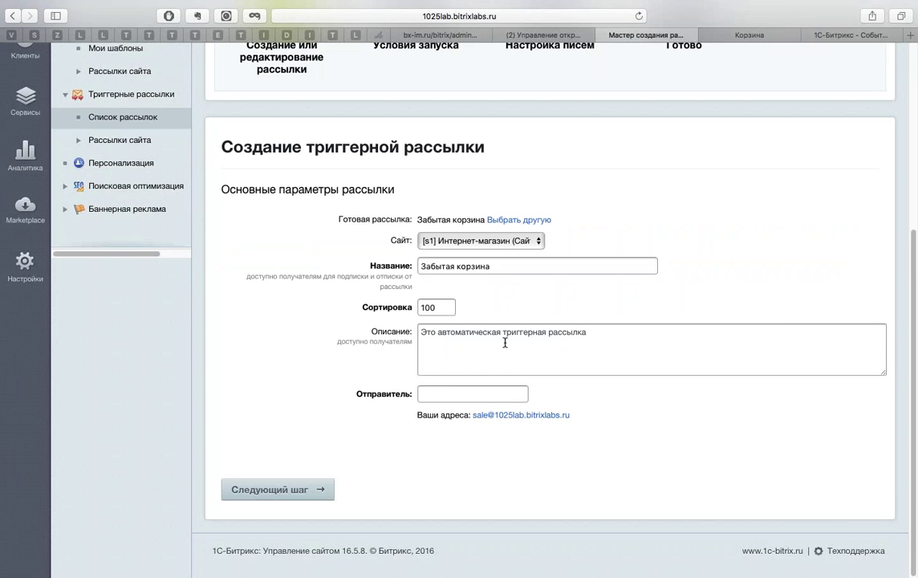
left_click(521, 415)
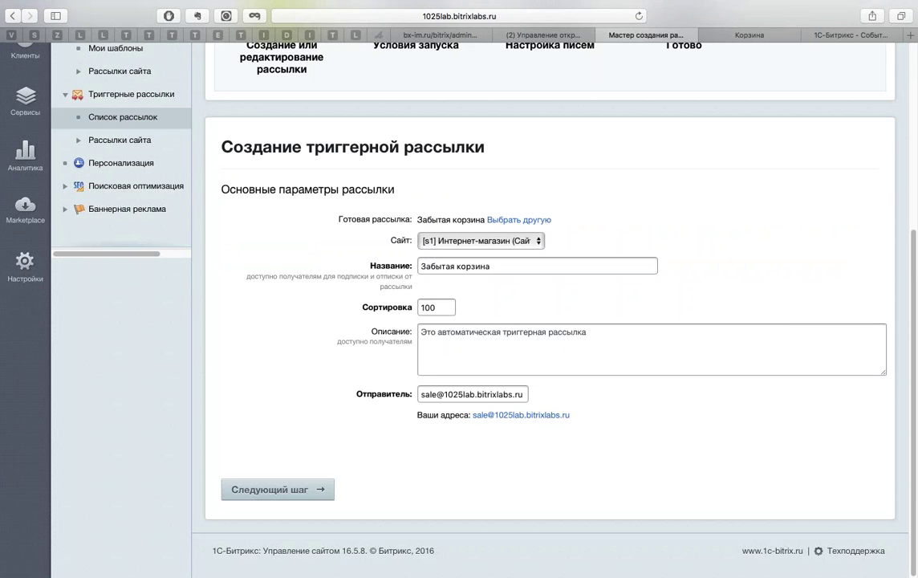
left_click(286, 491)
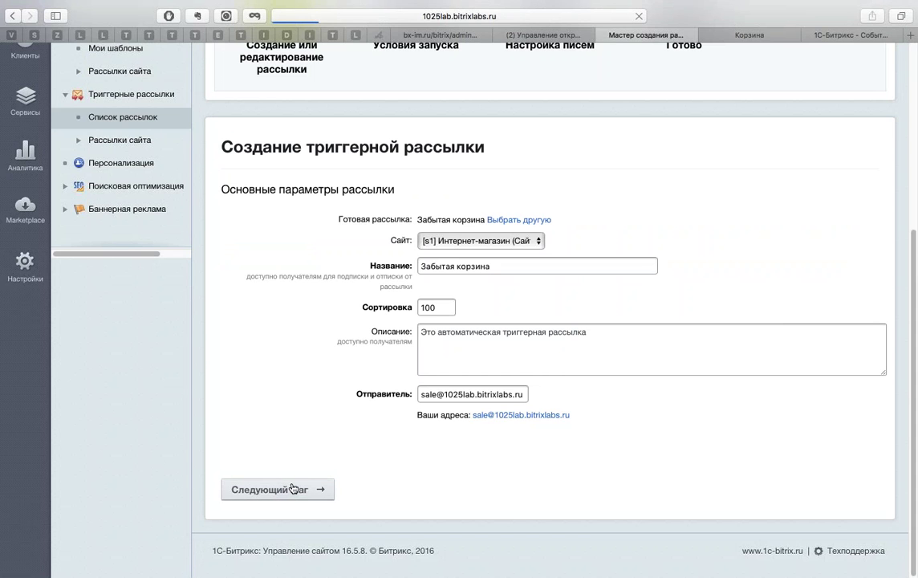
Step: Keep the "Забытая корзина" launch time at 00:00 and the goal "Оплата заказа", and continue to the letter setup
scroll(761, 273, "down", 5)
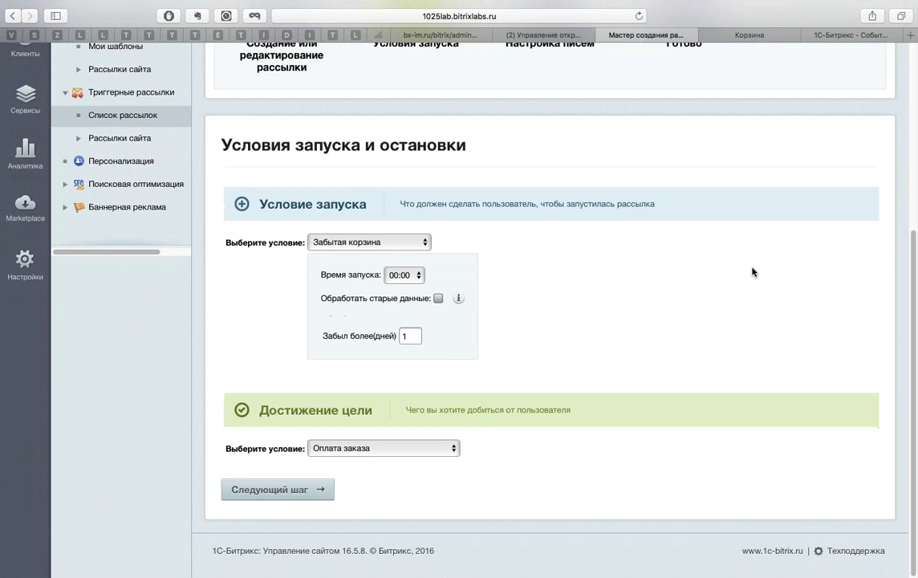
left_click(411, 275)
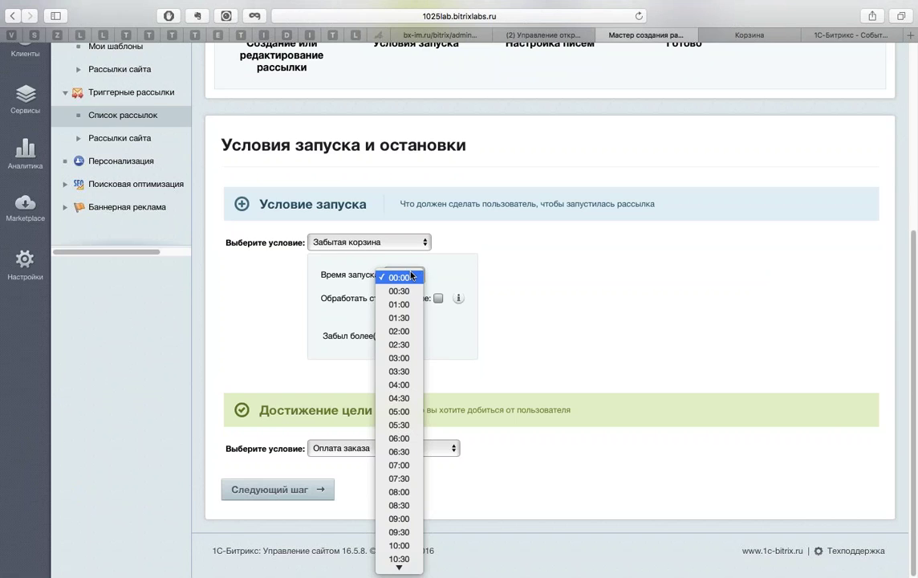
left_click(462, 273)
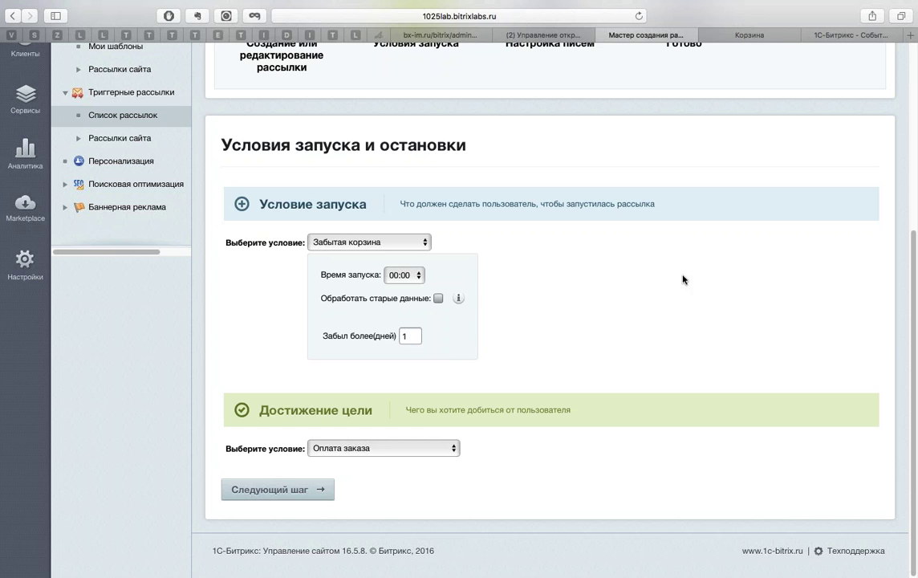
left_click(288, 493)
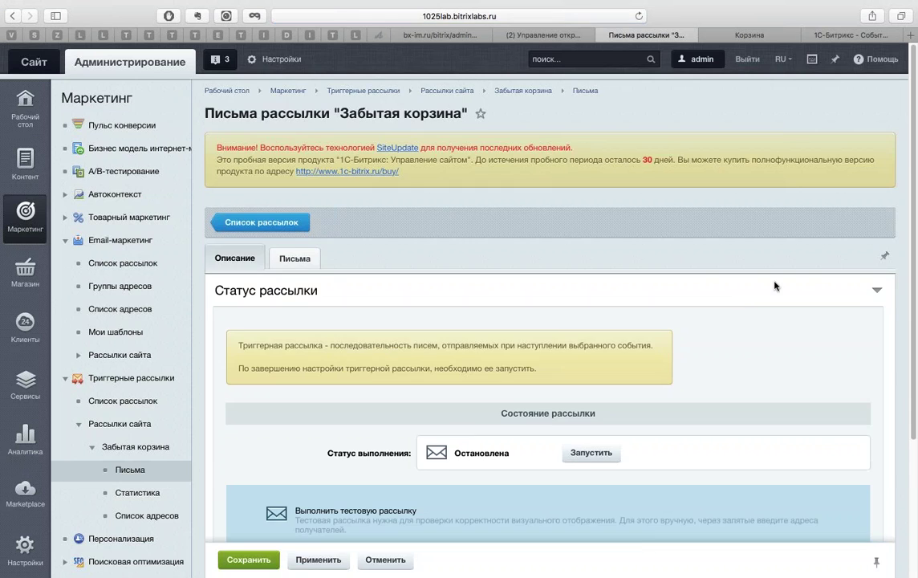
Step: Expand the first letter "Товары в забытой корзине" in the trigger mailing and examine its body in the visual editor
scroll(813, 293, "down", 5)
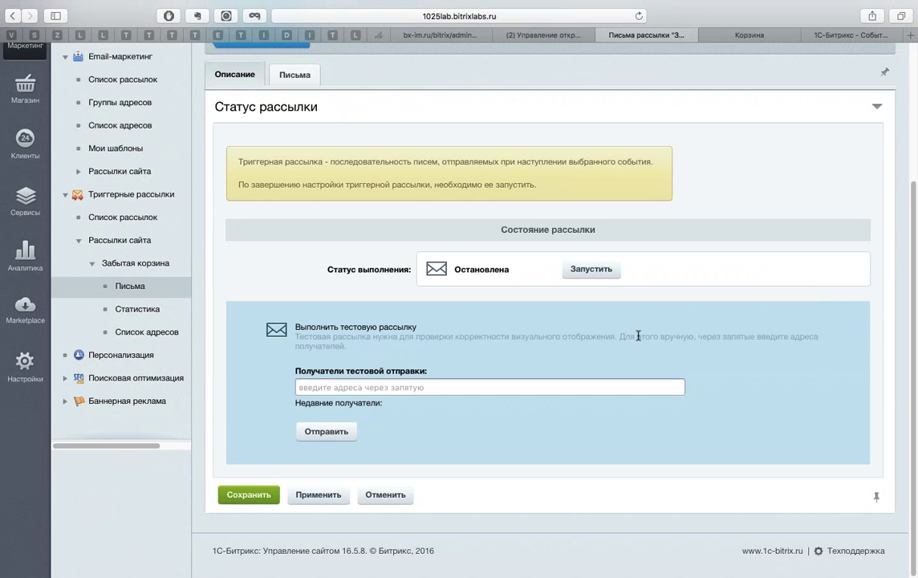
left_click(286, 73)
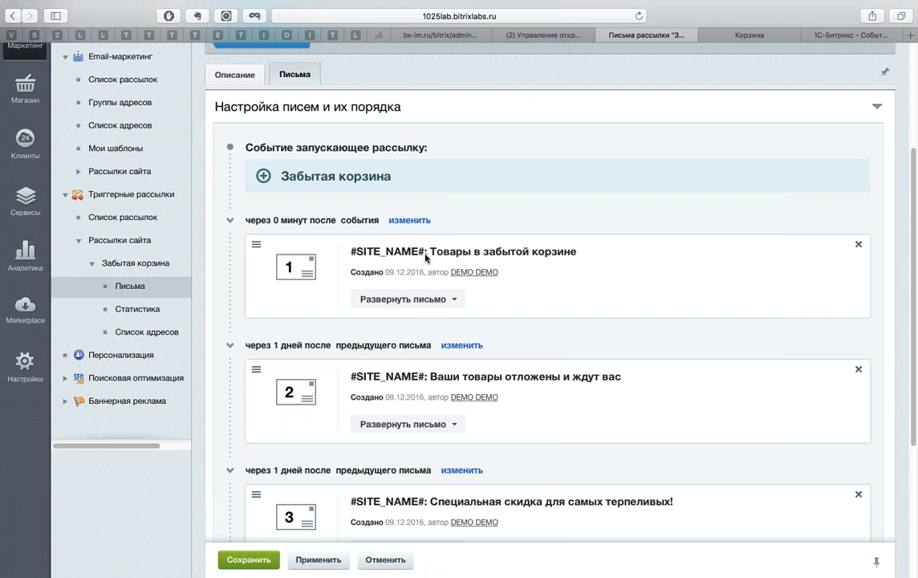
left_click(406, 298)
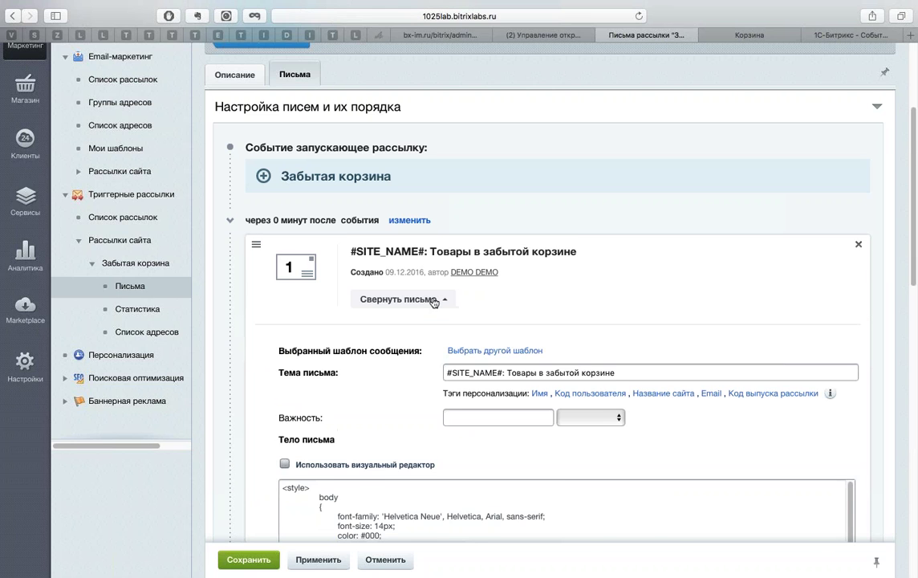
scroll(642, 204, "down", 4)
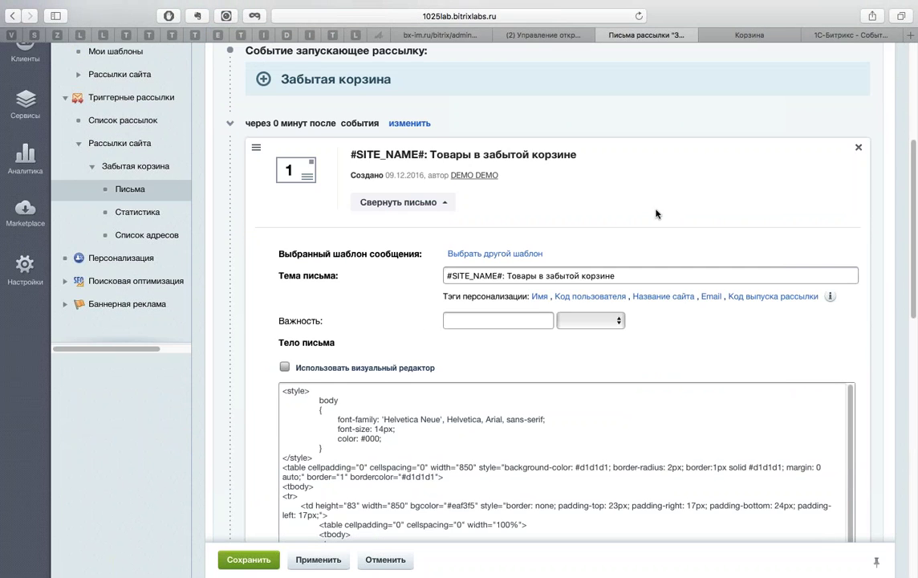
left_click(285, 366)
scroll(481, 305, "down", 4)
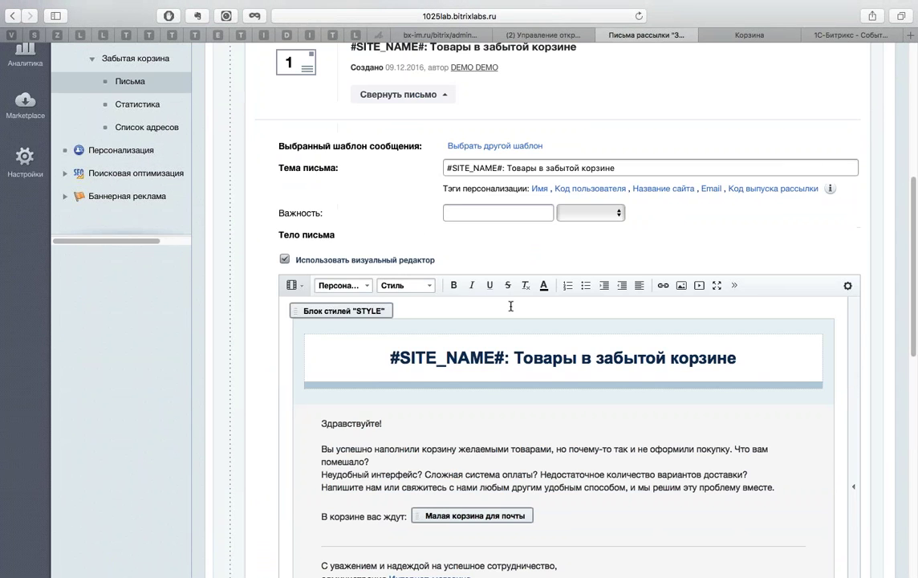
scroll(235, 335, "down", 4)
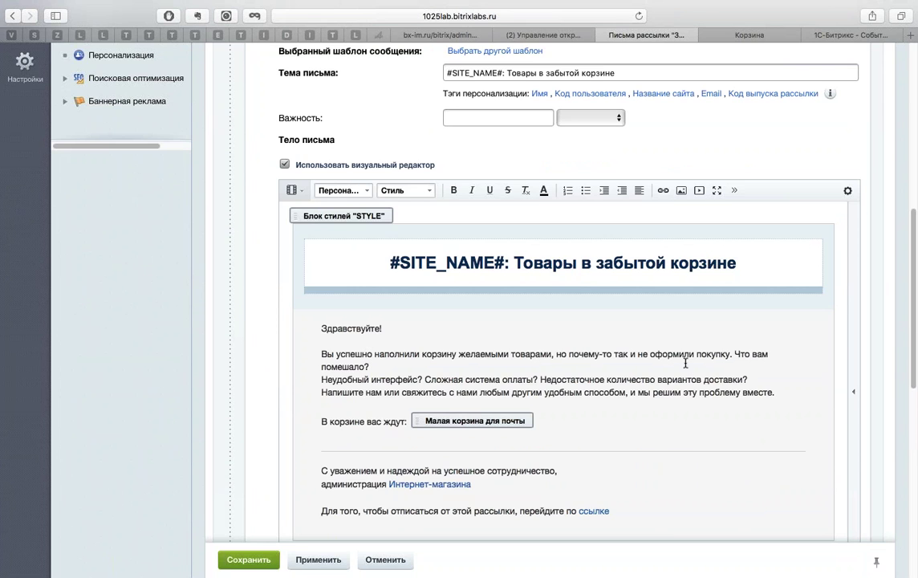
scroll(507, 366, "down", 4)
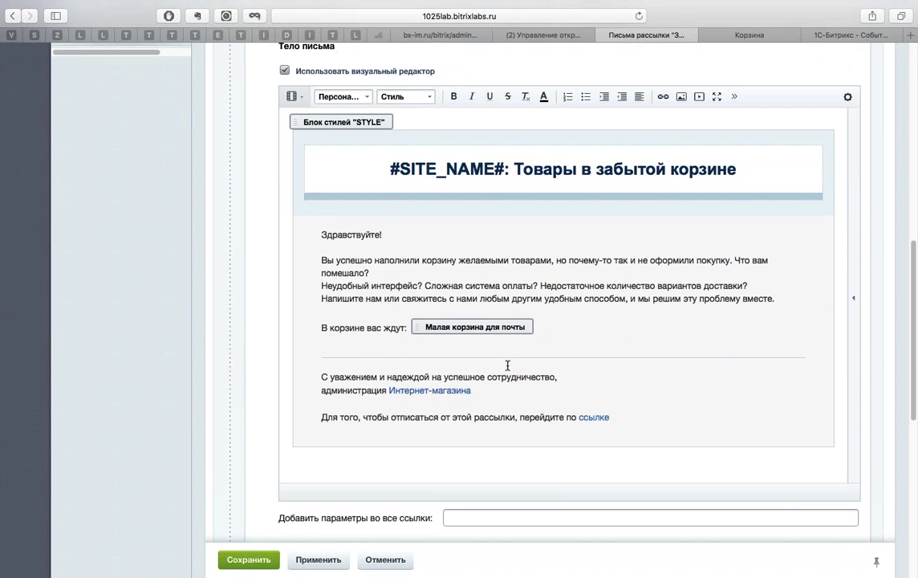
scroll(707, 373, "down", 4)
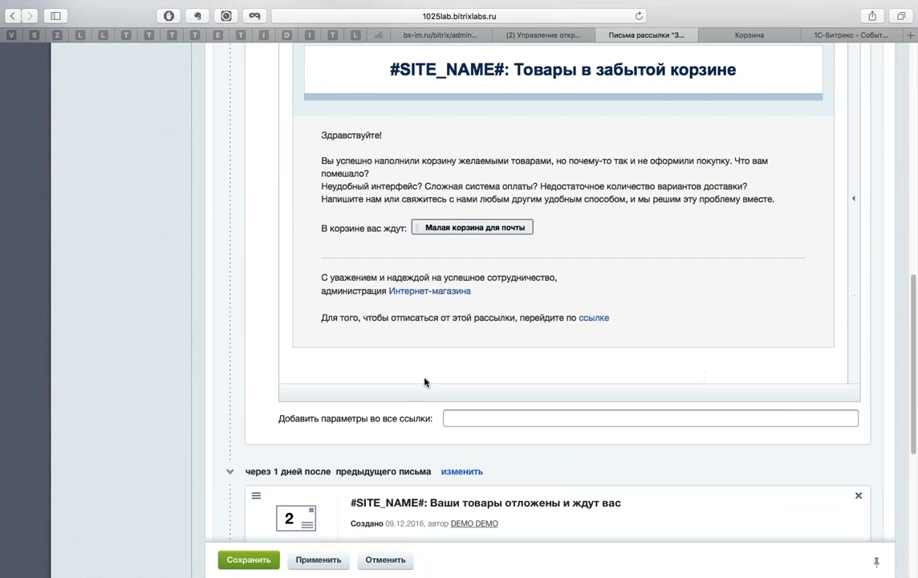
Step: Expand the second letter "Ваши товары отложены и ждут вас" and examine its body in the visual editor
scroll(504, 375, "down", 4)
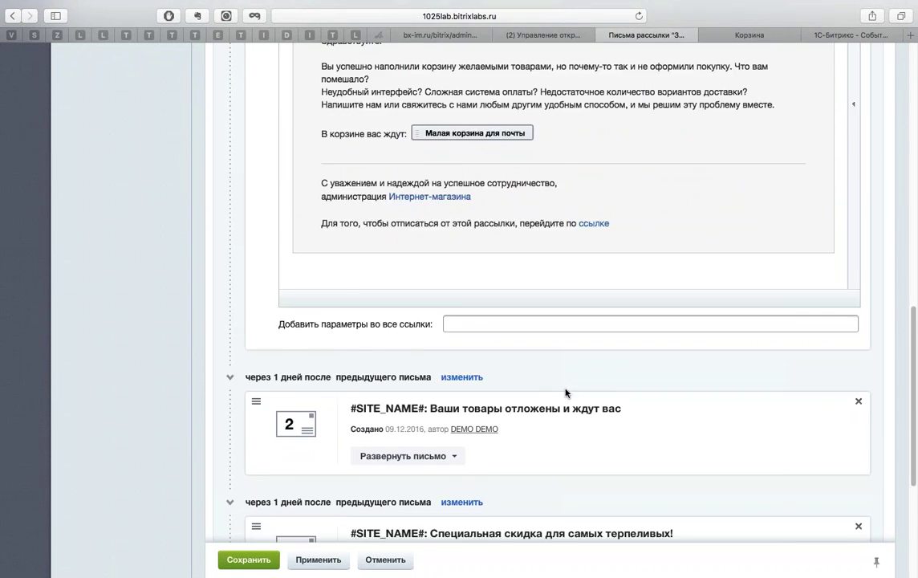
scroll(565, 393, "down", 4)
left_click(455, 382)
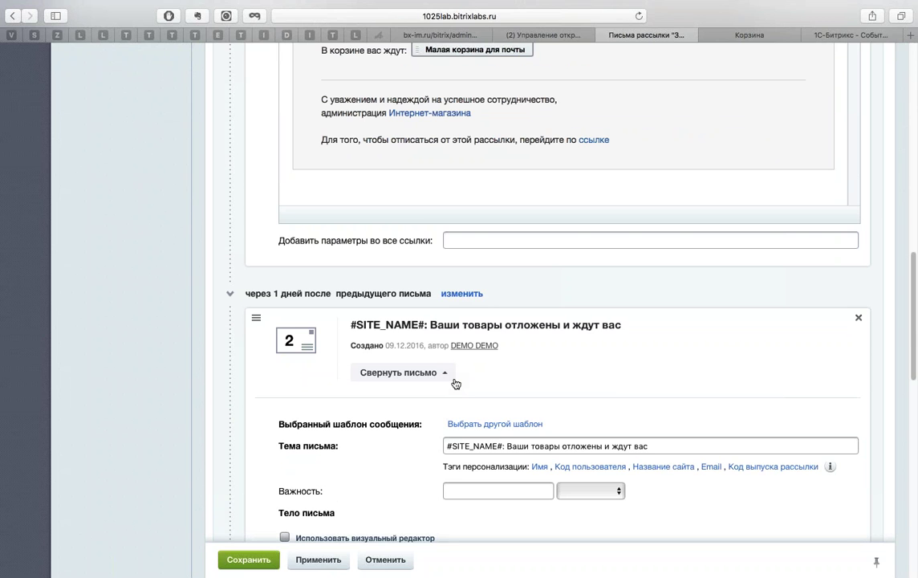
scroll(621, 375, "down", 4)
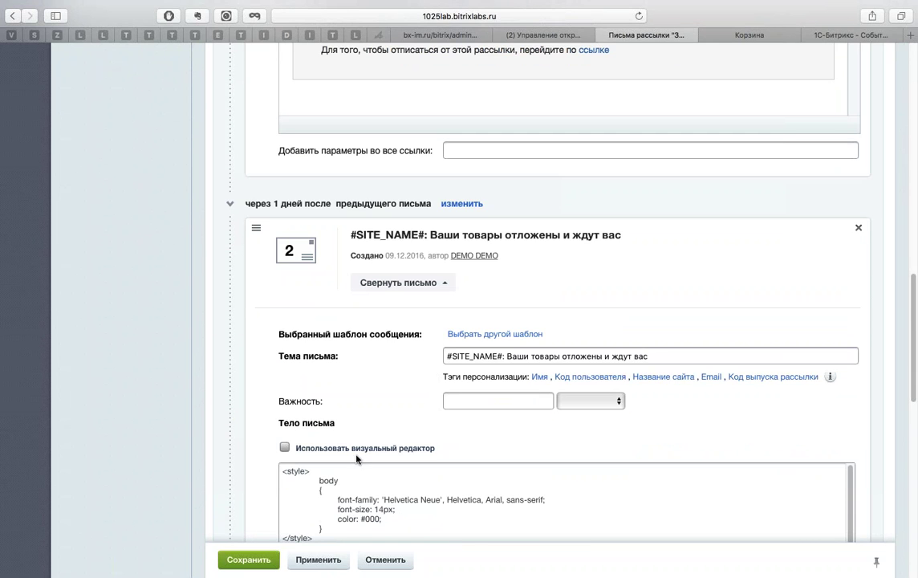
left_click(333, 446)
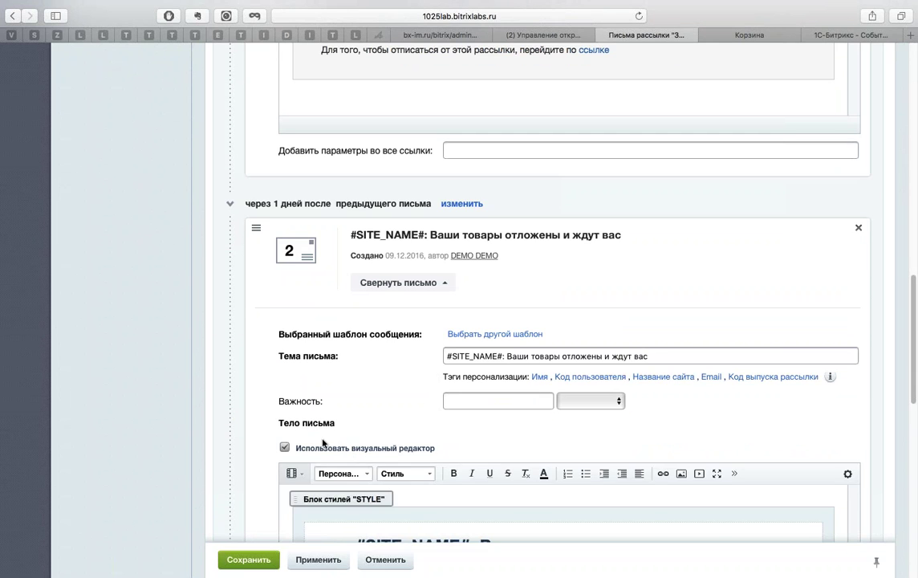
scroll(469, 349, "down", 15)
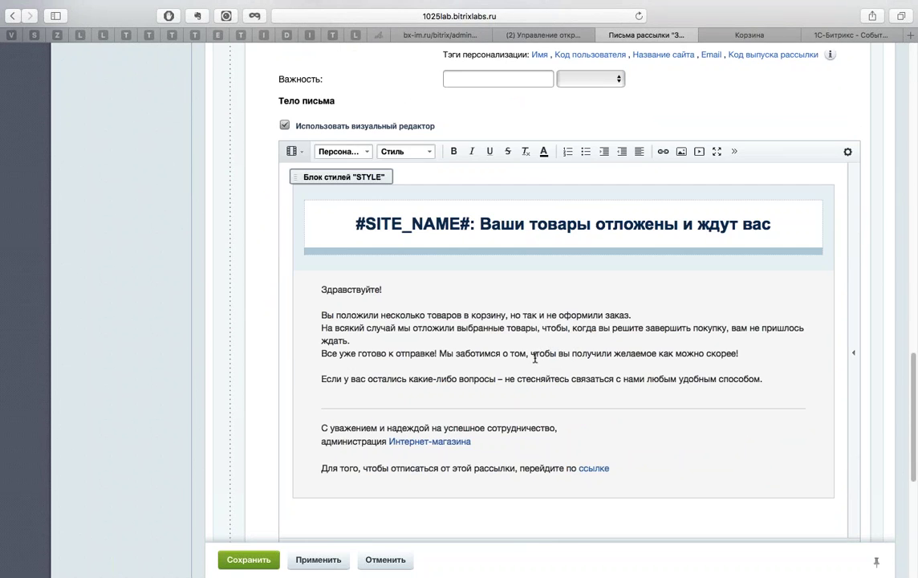
Step: Expand the third letter "Специальная скидка для самых терпеливых!" and examine its body with the coupon-generation component in the visual editor
scroll(514, 357, "down", 5)
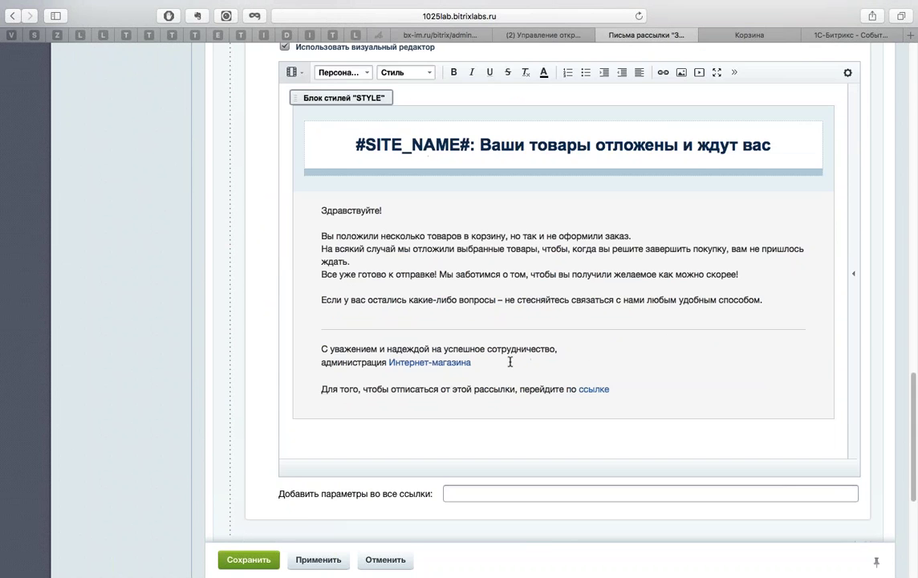
scroll(385, 352, "down", 1)
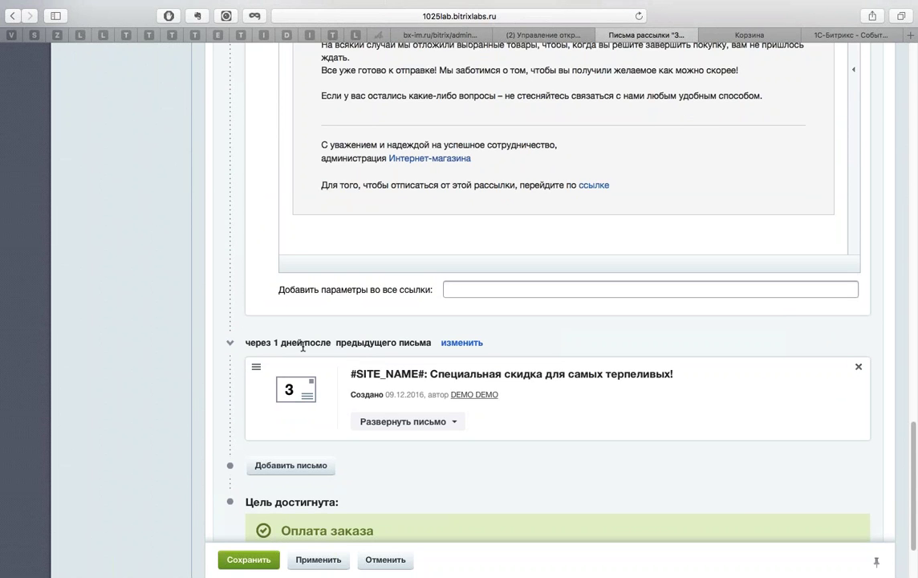
left_click(403, 421)
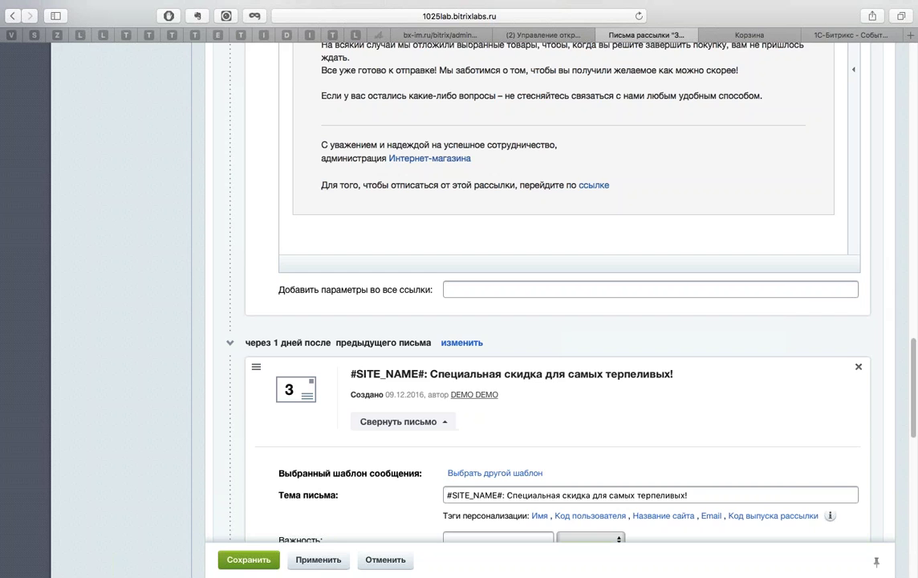
scroll(530, 305, "down", 5)
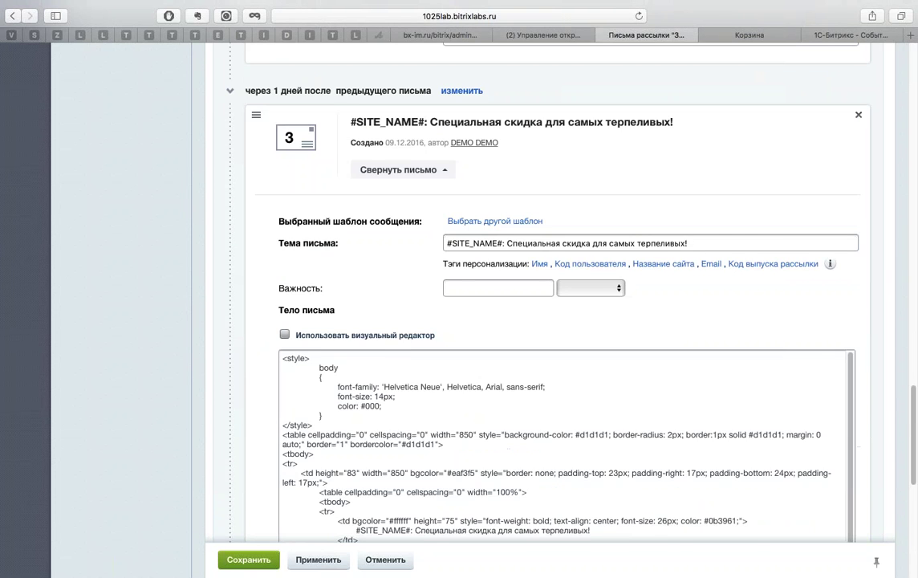
left_click(320, 336)
scroll(232, 278, "down", 5)
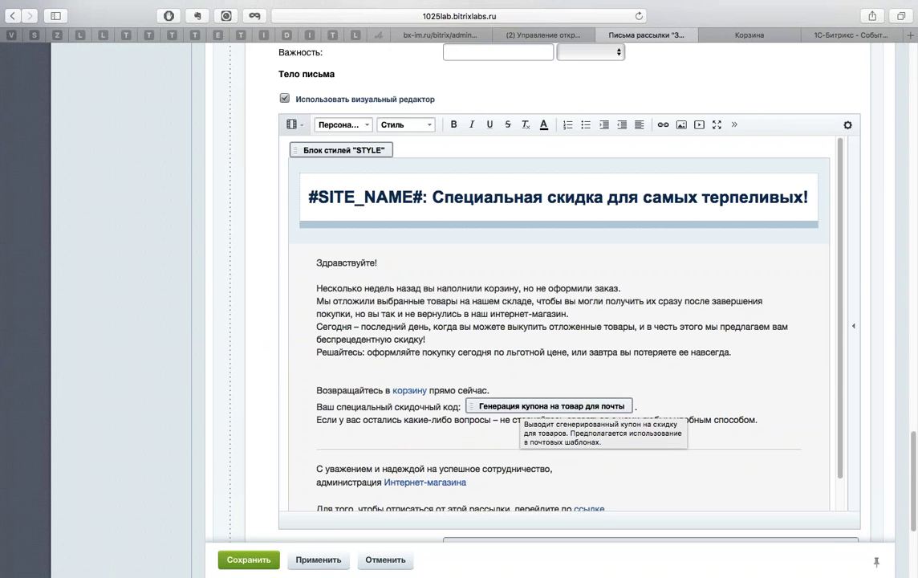
scroll(506, 381, "down", 5)
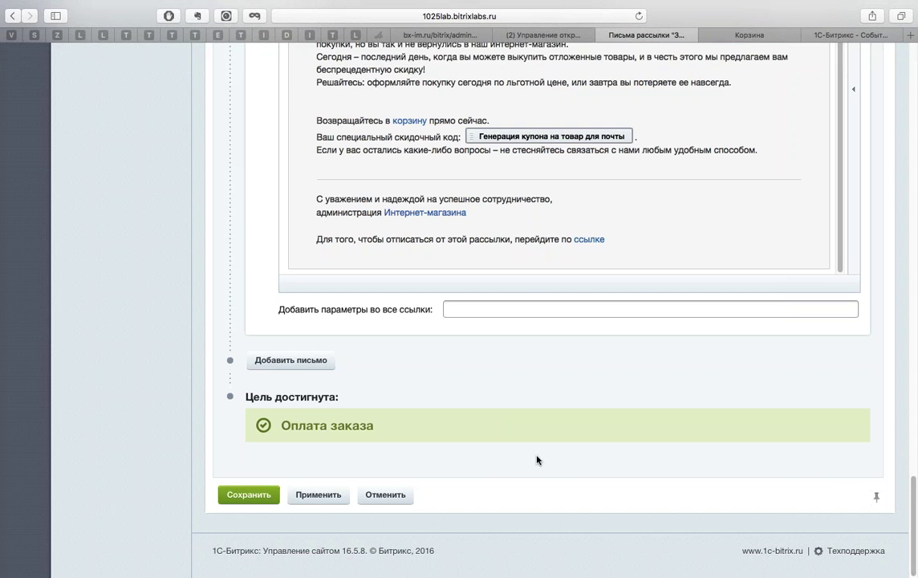
mouse_move(723, 562)
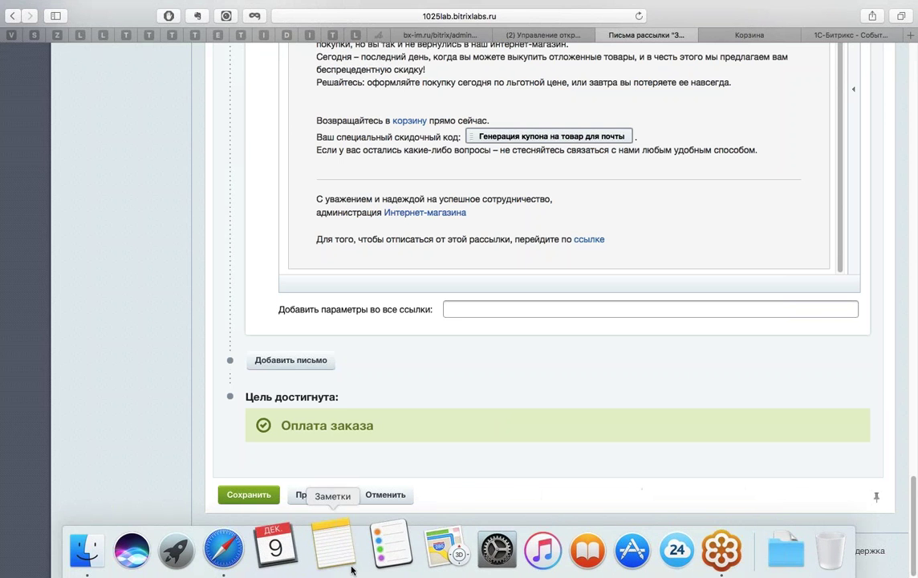
left_click(688, 552)
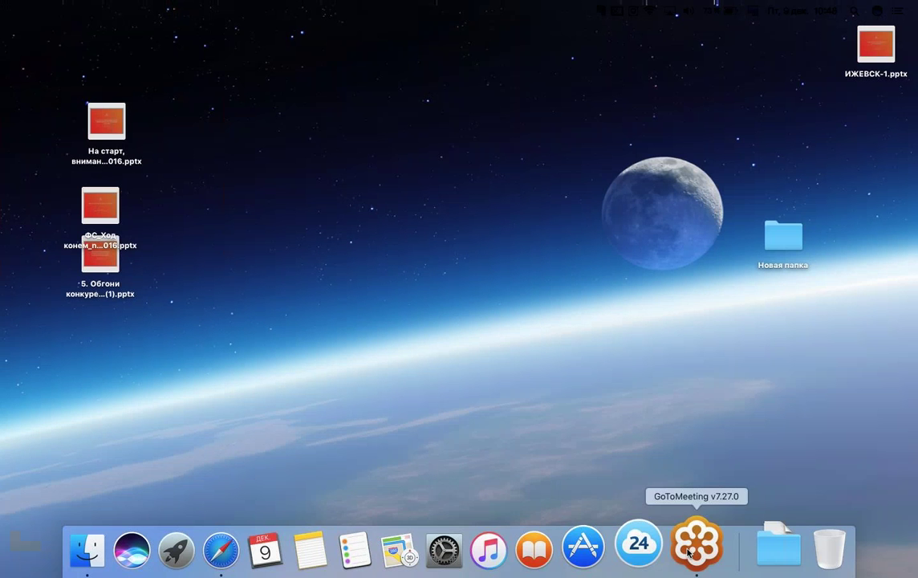
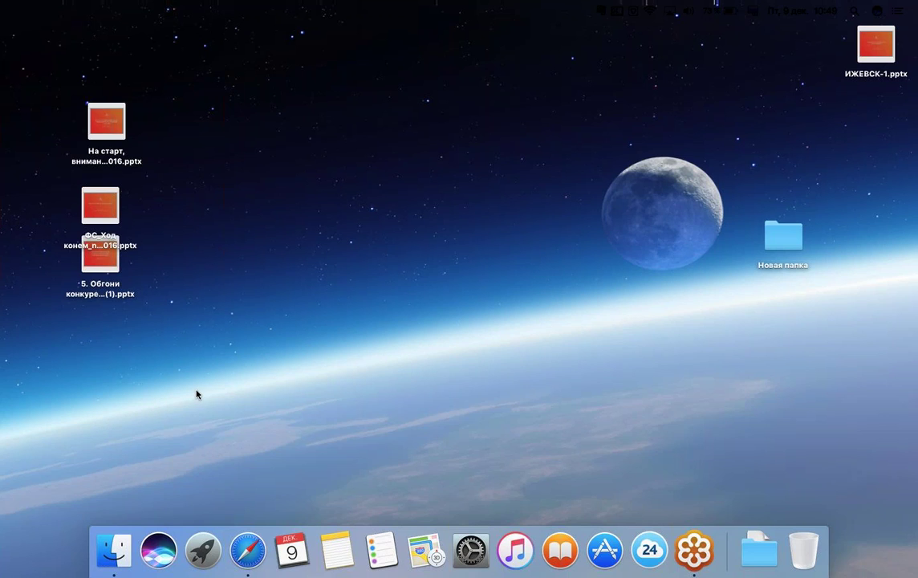
left_click(247, 551)
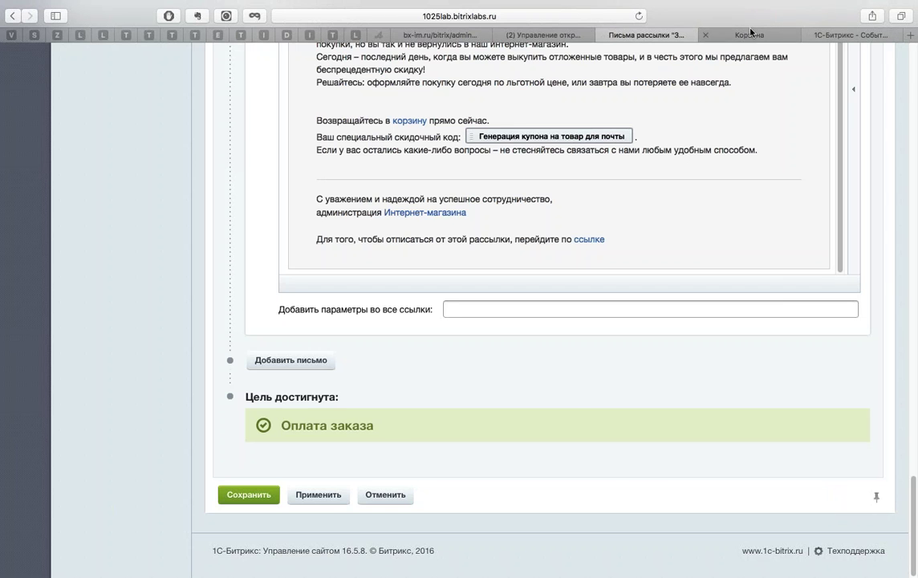
Step: Open the 1c-bitrix.ru website in the browser tab that holds the store cart
key("ctrl+Tab")
left_click(437, 16)
key("BackSpace")
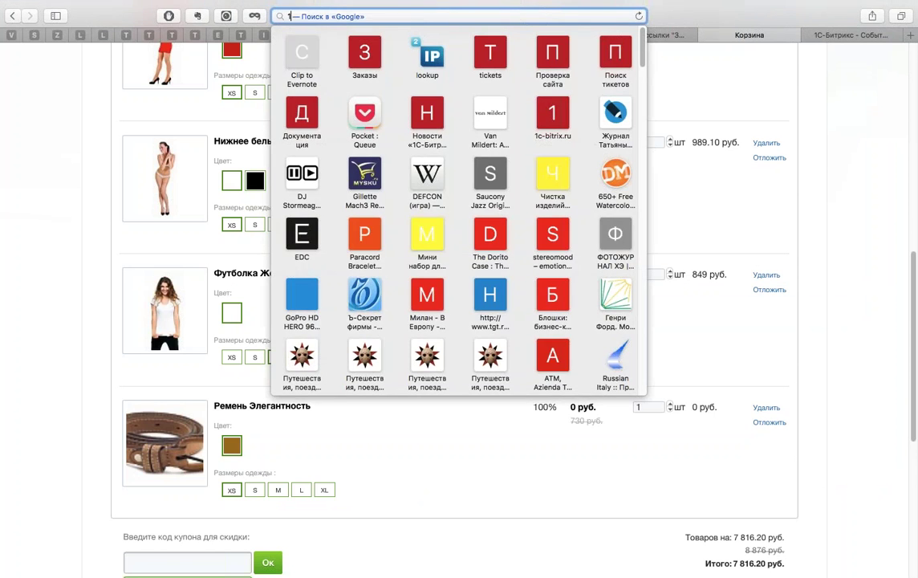
type("1c-bitrix.ru")
key("Return")
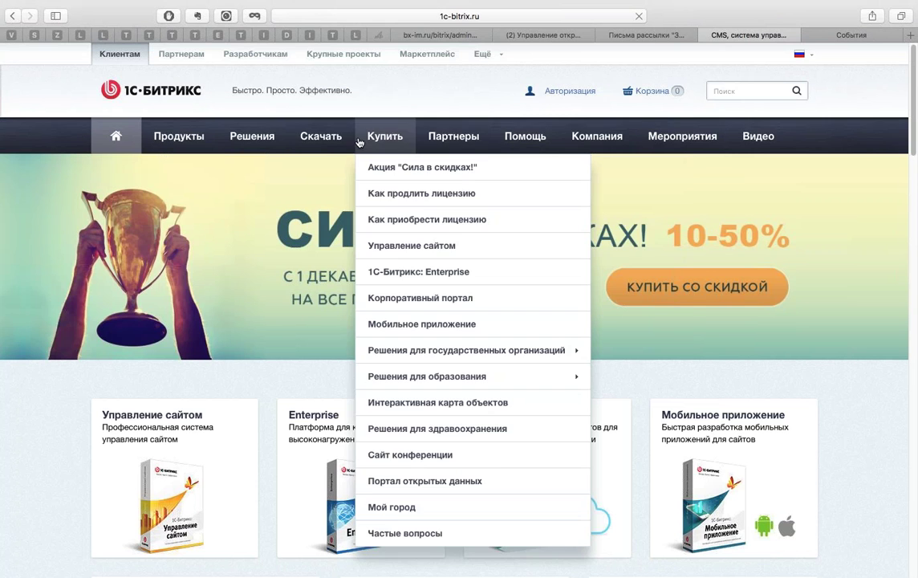
Step: Open the "Мероприятия" section, show the archived webinars and look through their list
mouse_move(596, 145)
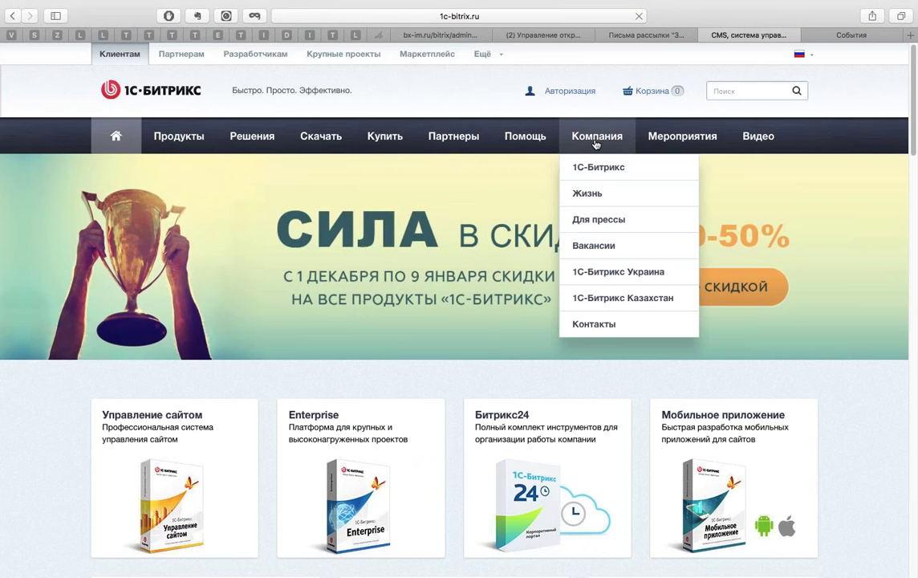
left_click(680, 135)
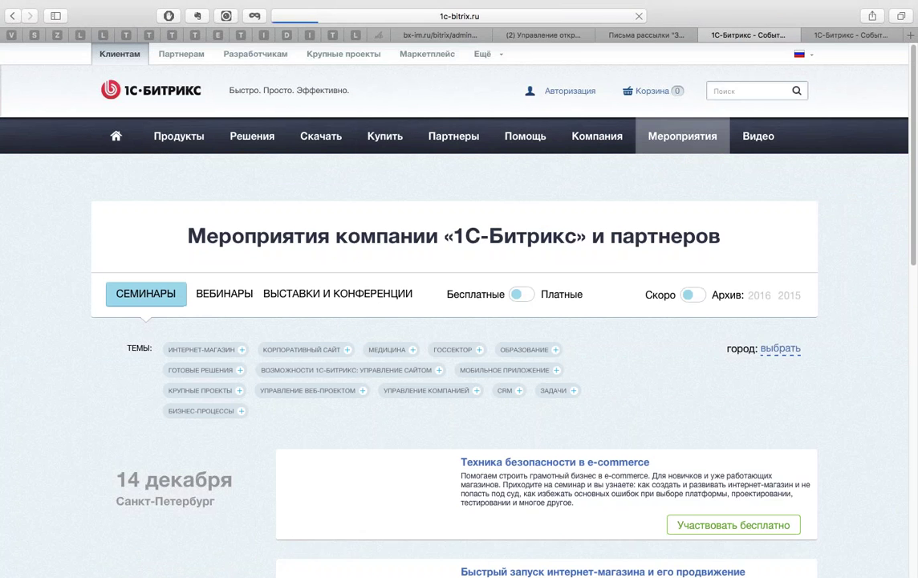
left_click(223, 294)
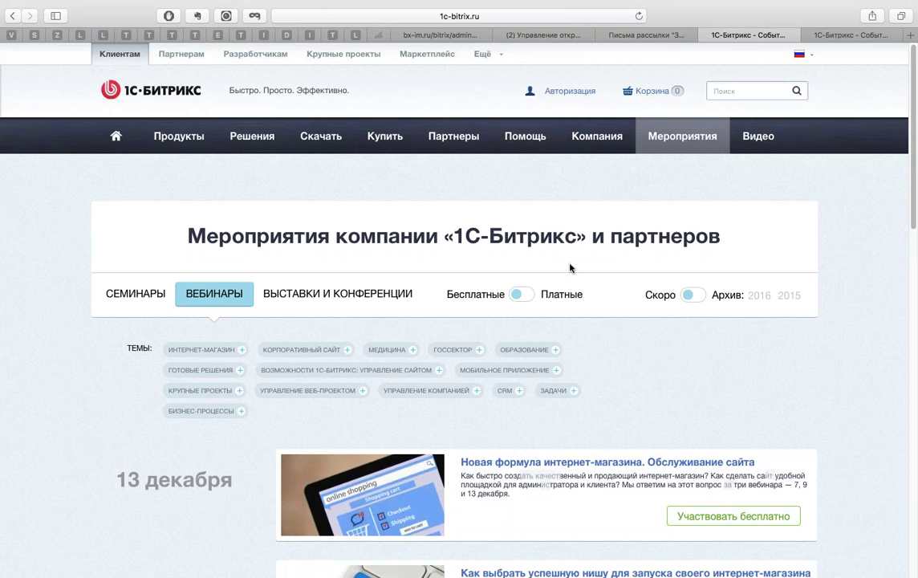
left_click(692, 294)
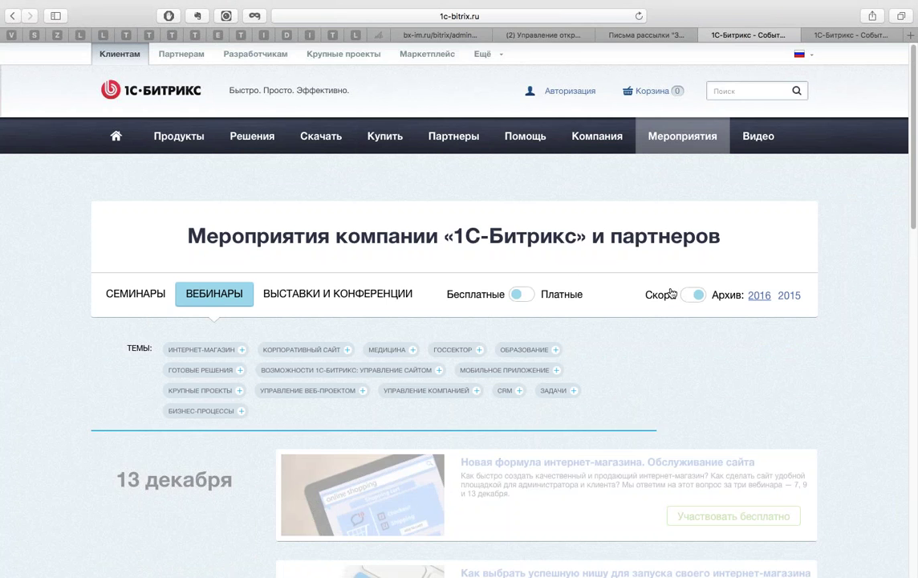
scroll(668, 289, "down", 4)
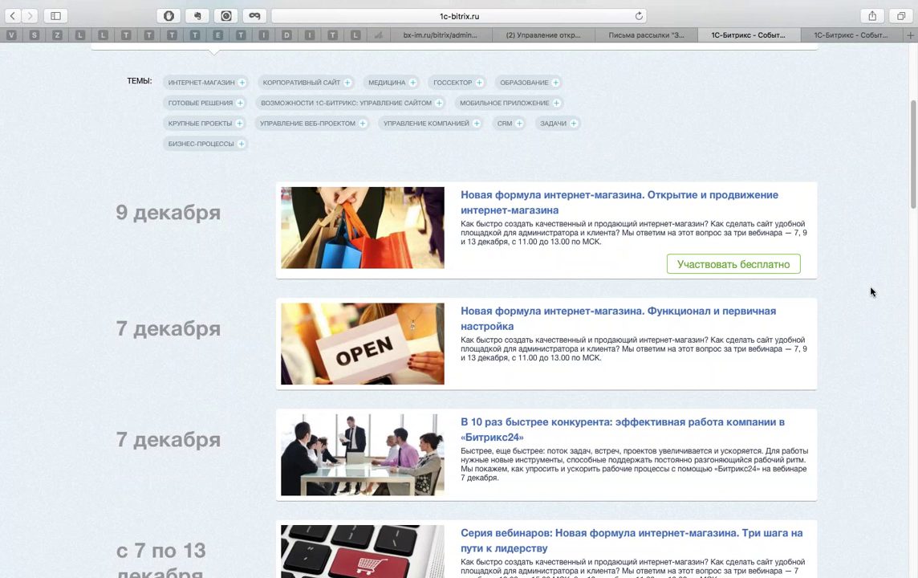
scroll(865, 290, "down", 1)
scroll(858, 290, "down", 5)
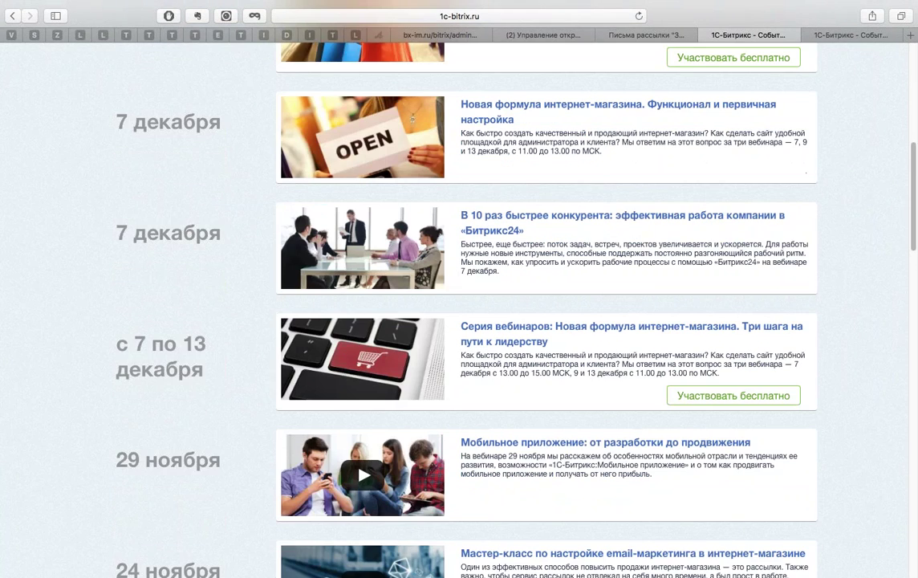
scroll(761, 291, "down", 2)
scroll(755, 291, "down", 1)
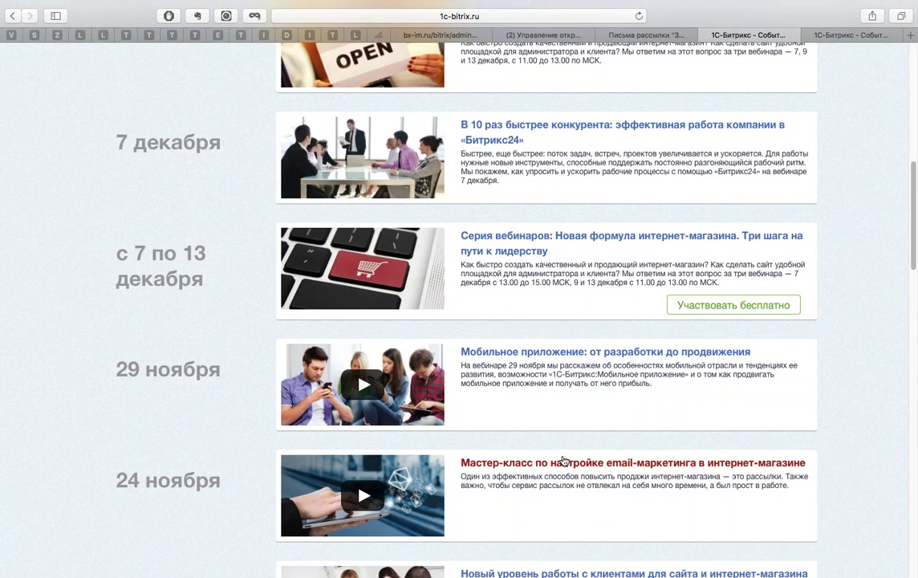
key("Home")
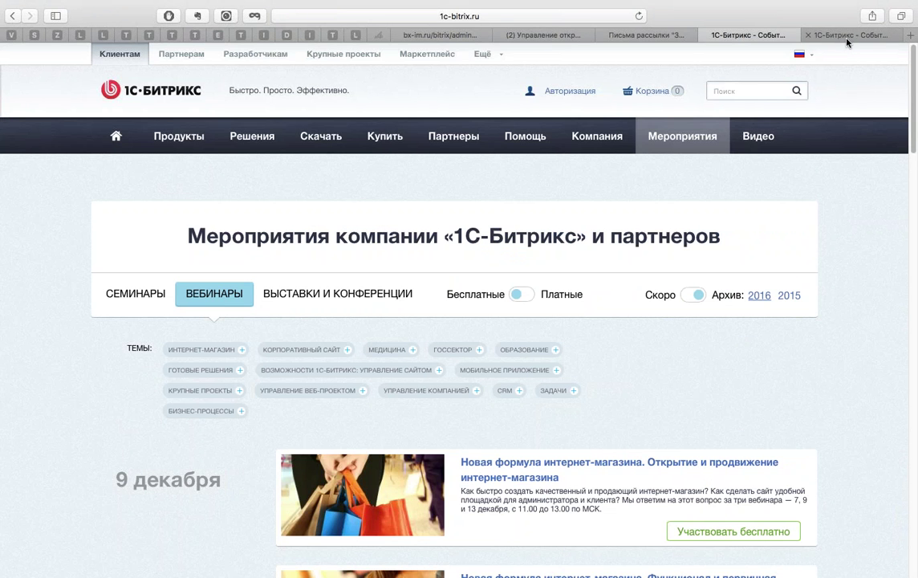
left_click(526, 36)
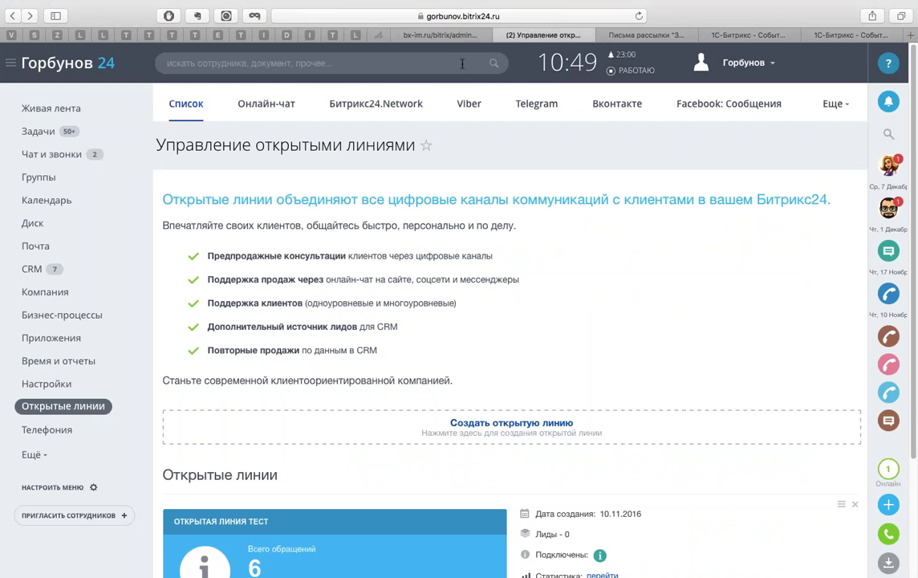
left_click(441, 34)
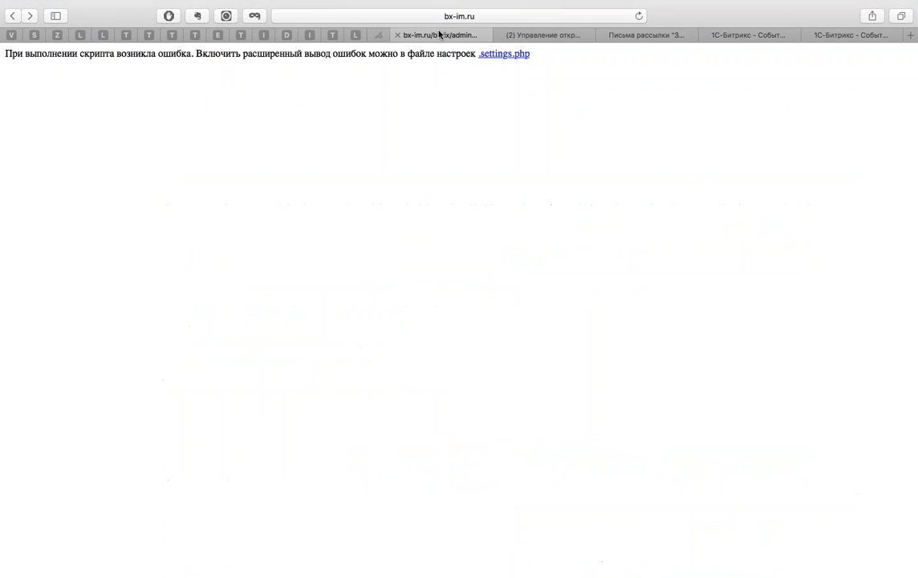
left_click(553, 35)
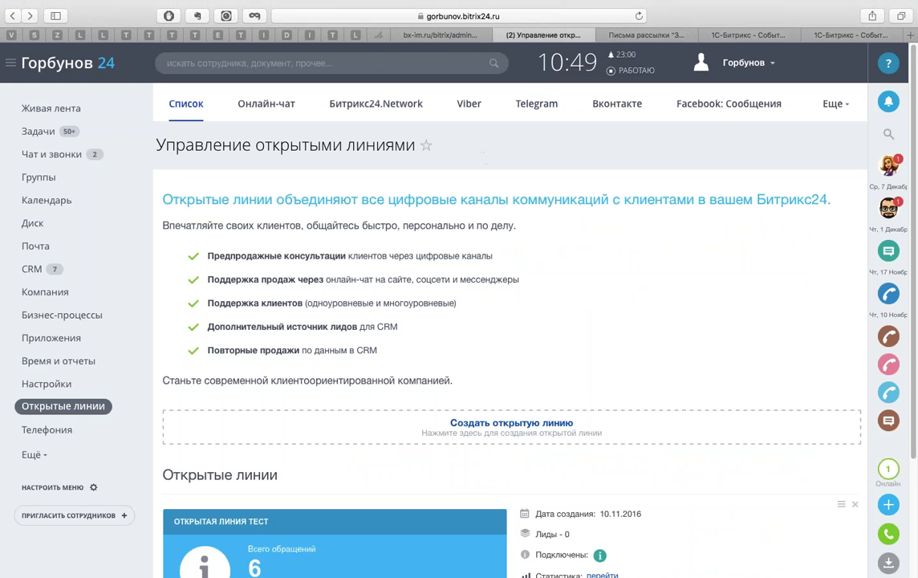
left_click(656, 35)
scroll(192, 203, "up", 15)
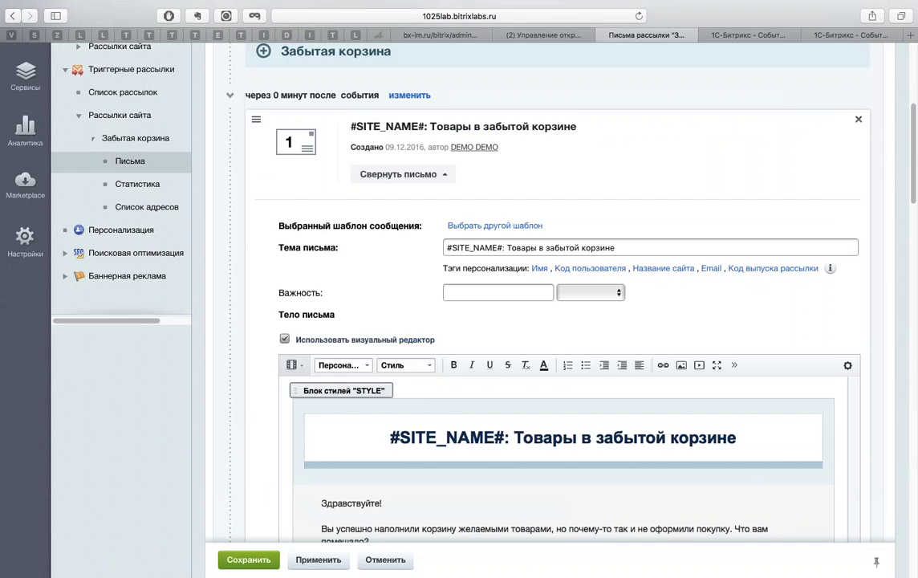
scroll(192, 203, "up", 3)
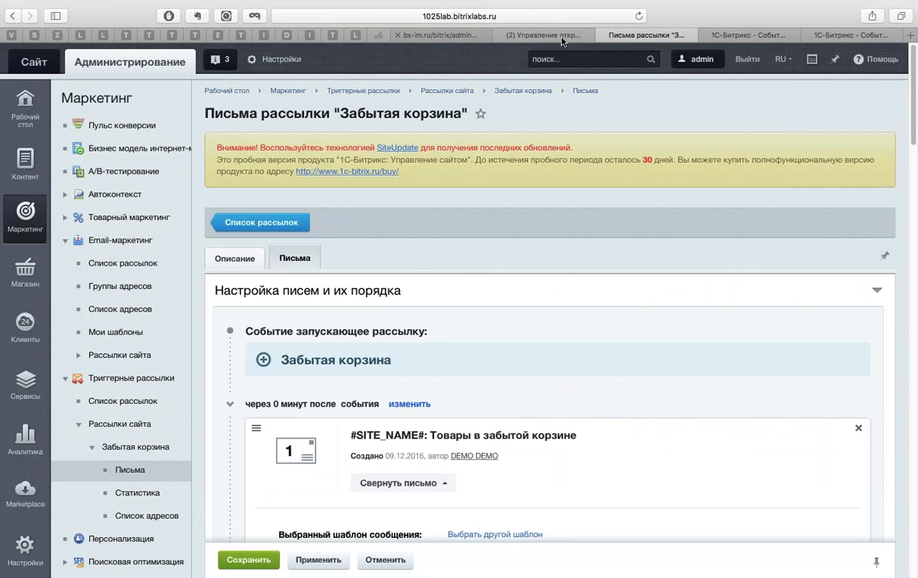
Step: Open the webinar "Новая формула интернет-магазина. Открытие и продвижение интернет-магазина" from the archive and examine its programme
left_click(747, 35)
scroll(459, 321, "down", 8)
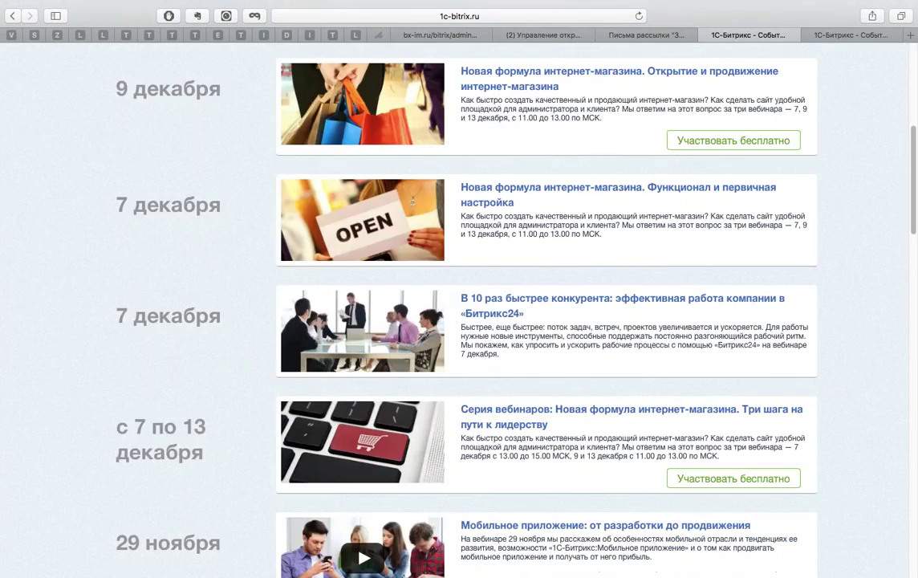
scroll(522, 241, "up", 3)
left_click(522, 160)
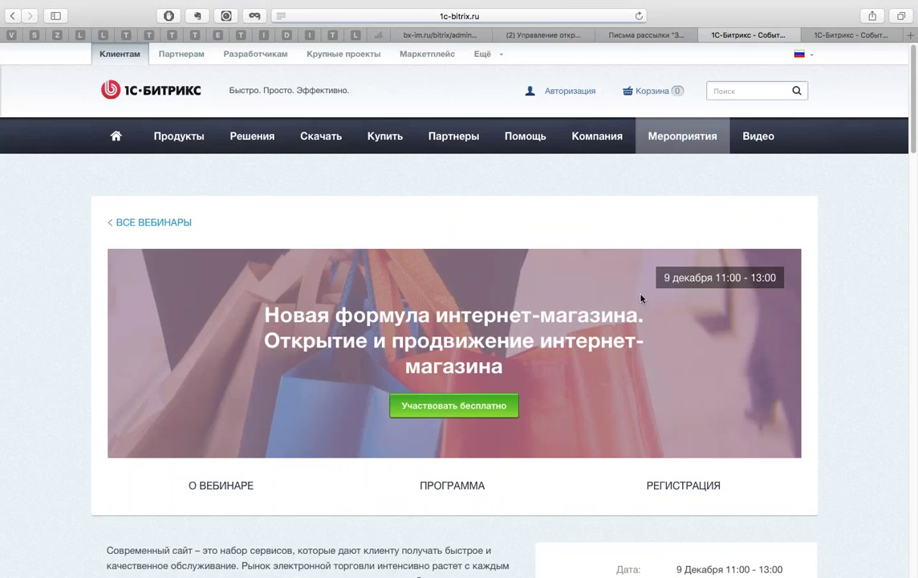
scroll(641, 298, "down", 15)
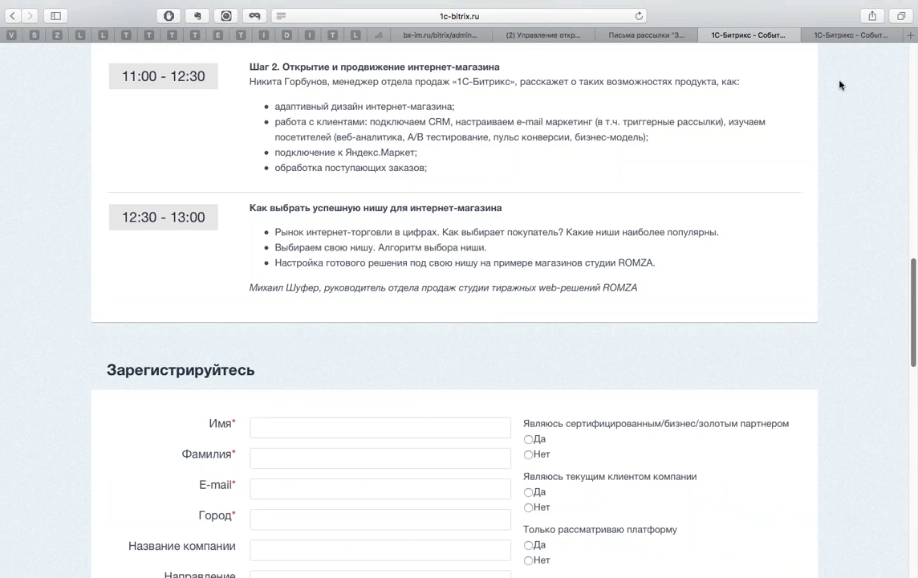
Step: Return to the store administration and open "Пульс конверсии", leaving the "Забытая корзина" letters page without saving
left_click(638, 35)
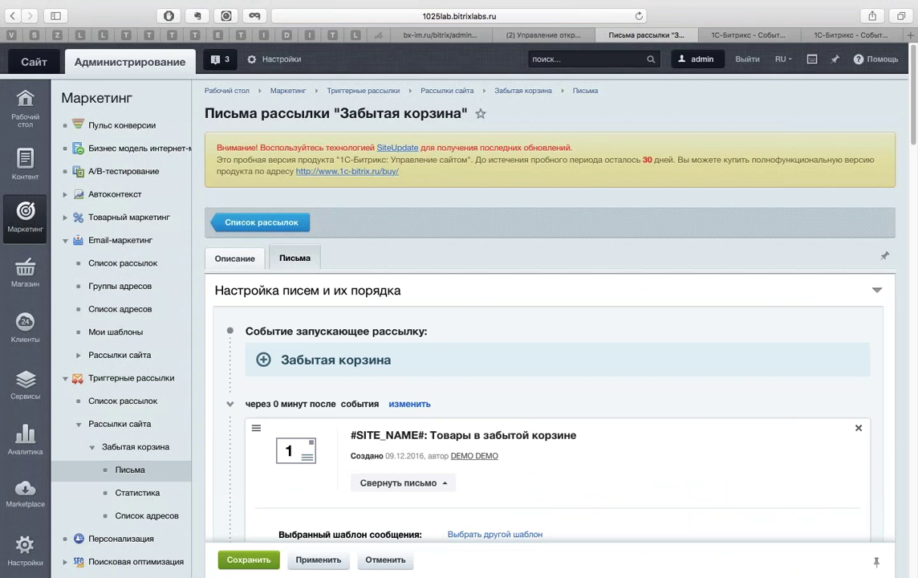
left_click(128, 121)
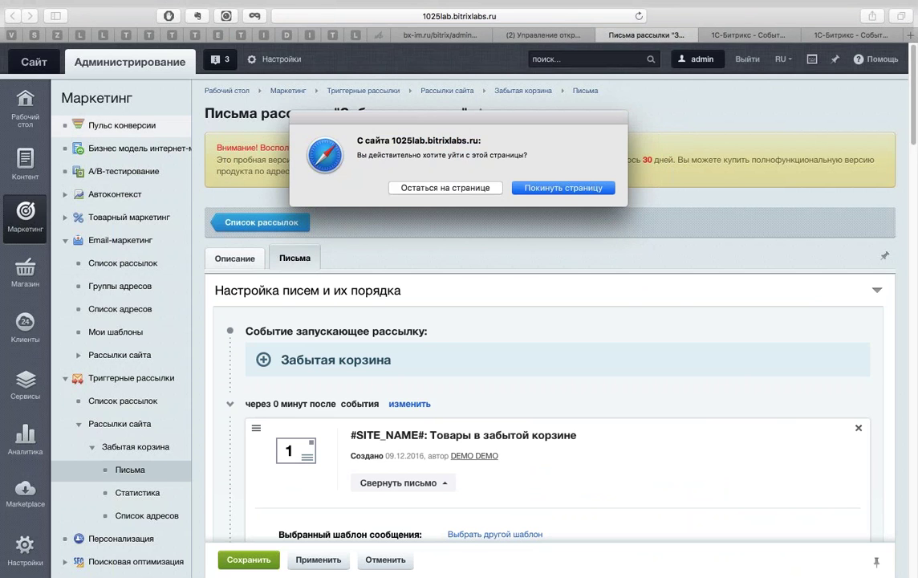
left_click(555, 188)
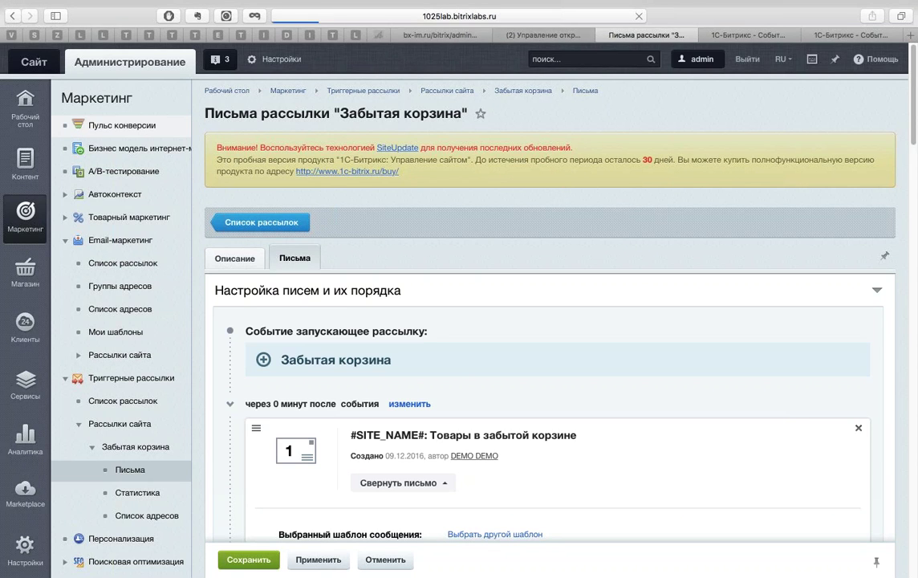
Step: Take the browser window with the "Забытая корзина" letters out of full screen and minimise it to reveal the desktop
mouse_move(381, 4)
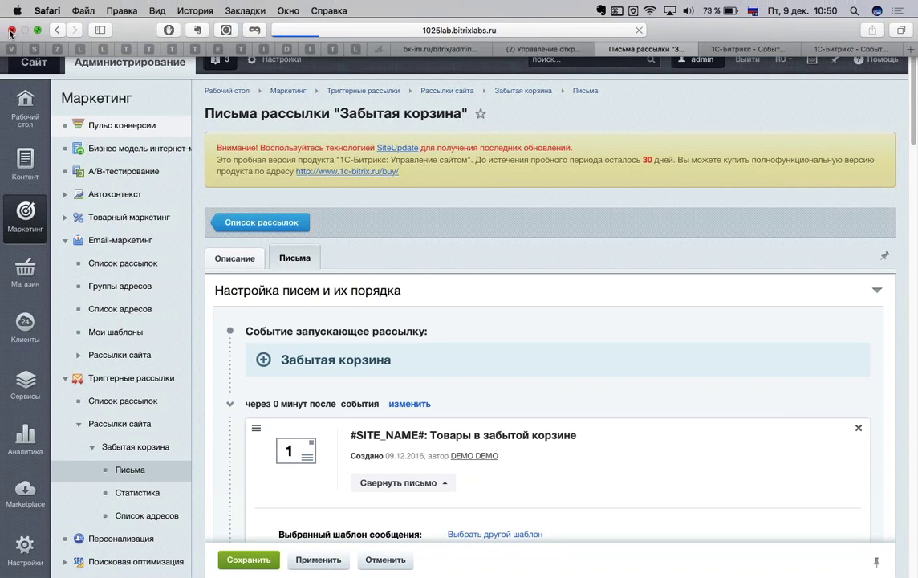
left_click(36, 31)
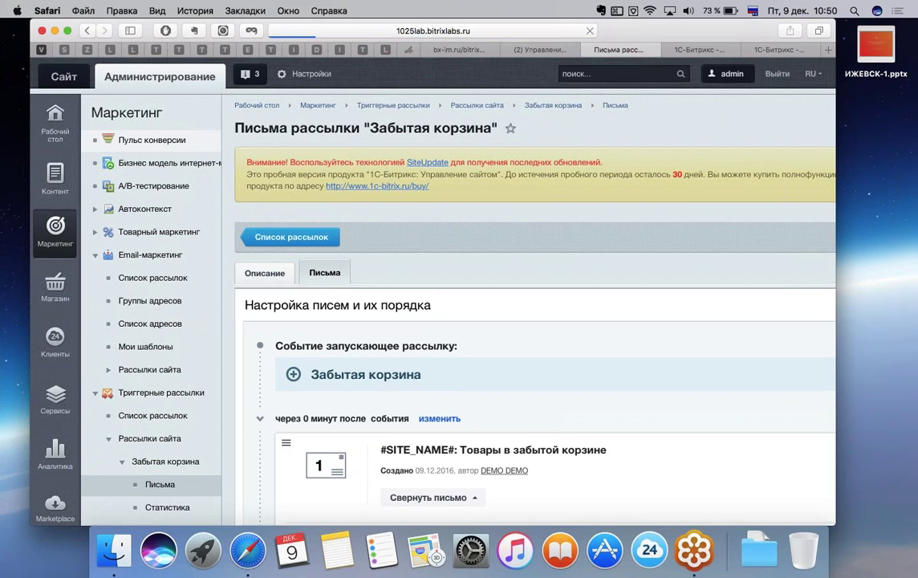
left_click(53, 30)
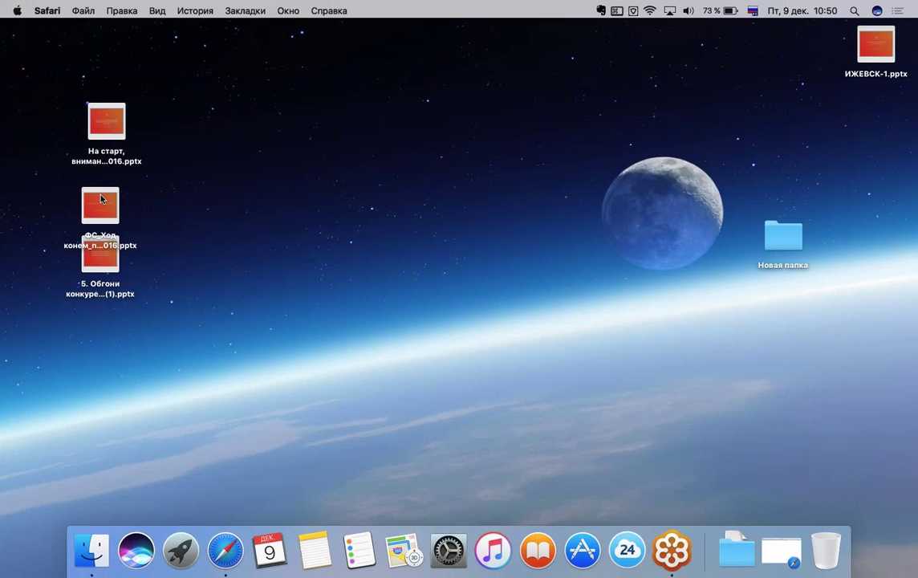
Step: Open the presentation "5. Обгони конкурентов_H22016 (1).pptx" from the desktop in PowerPoint, postponing the Office 365 subscription check
mouse_move(105, 203)
left_click(108, 259)
double_click(107, 259)
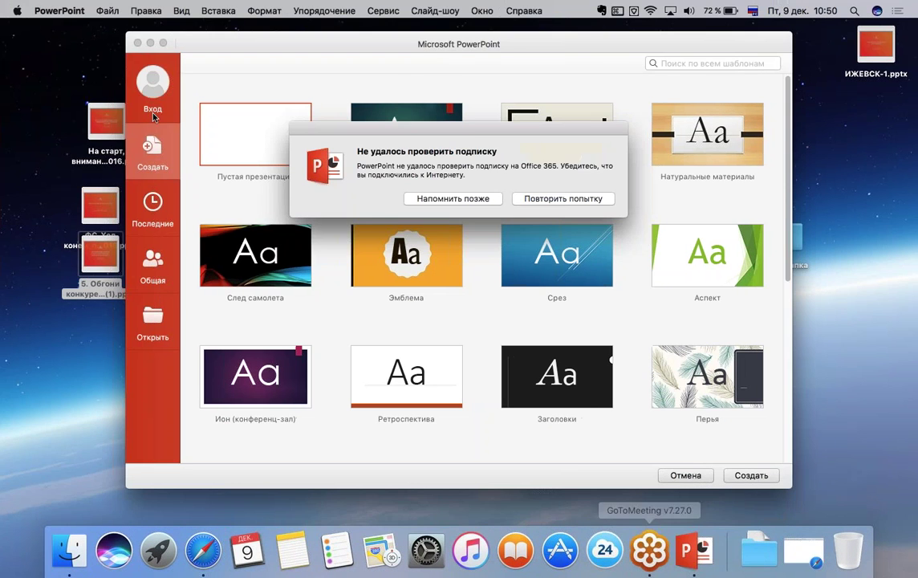
left_click(454, 198)
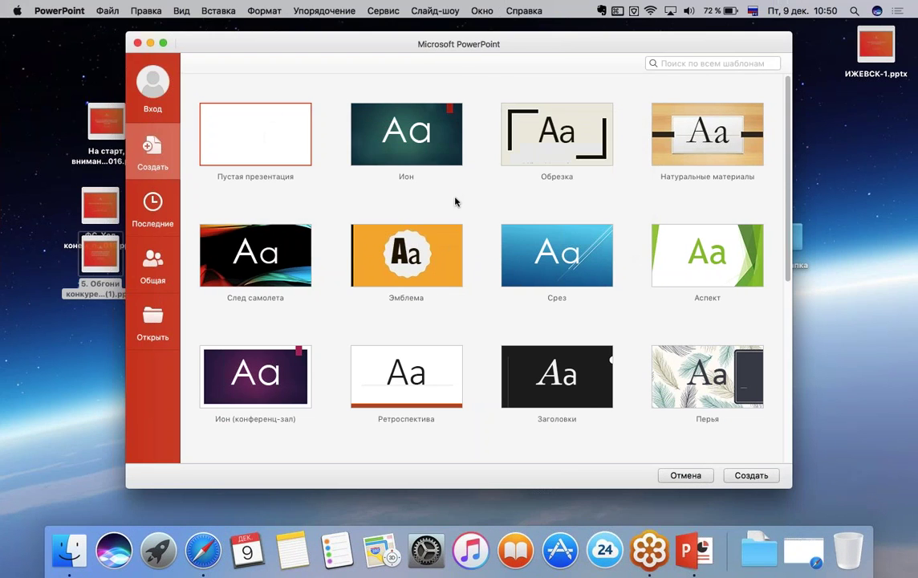
left_click(87, 255)
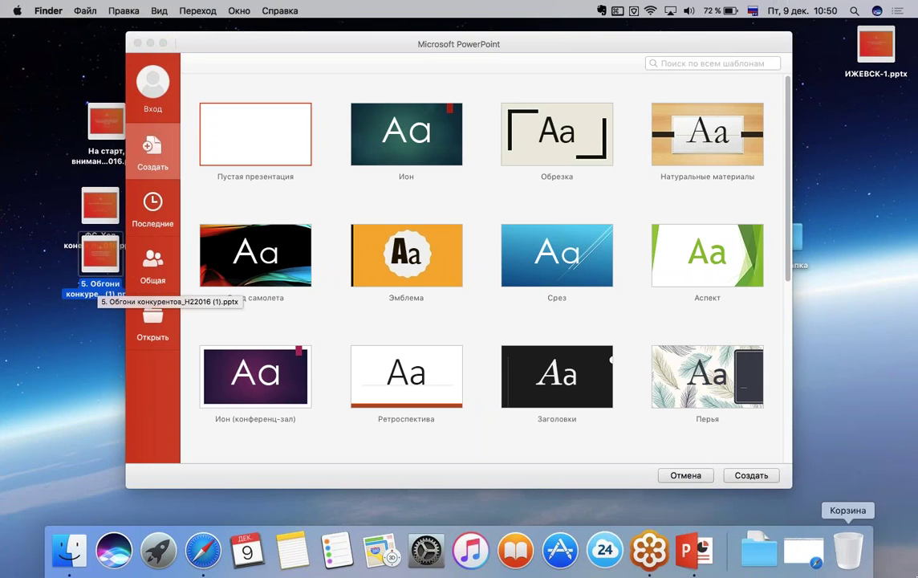
left_click(692, 550)
double_click(96, 280)
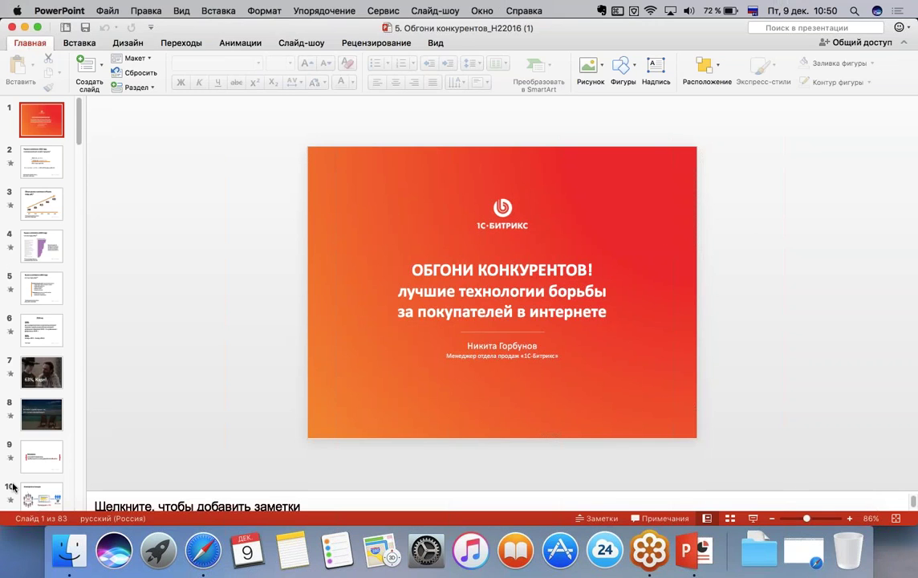
Step: Start the slide show from slide 8, "Больше зарабатывает тот, кто лучше конвертирует"
left_click(38, 414)
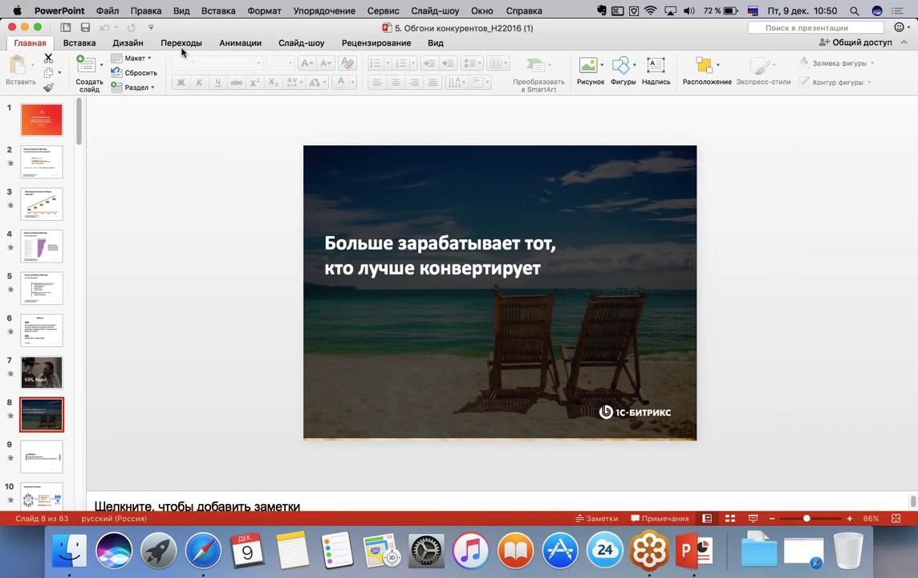
left_click(303, 44)
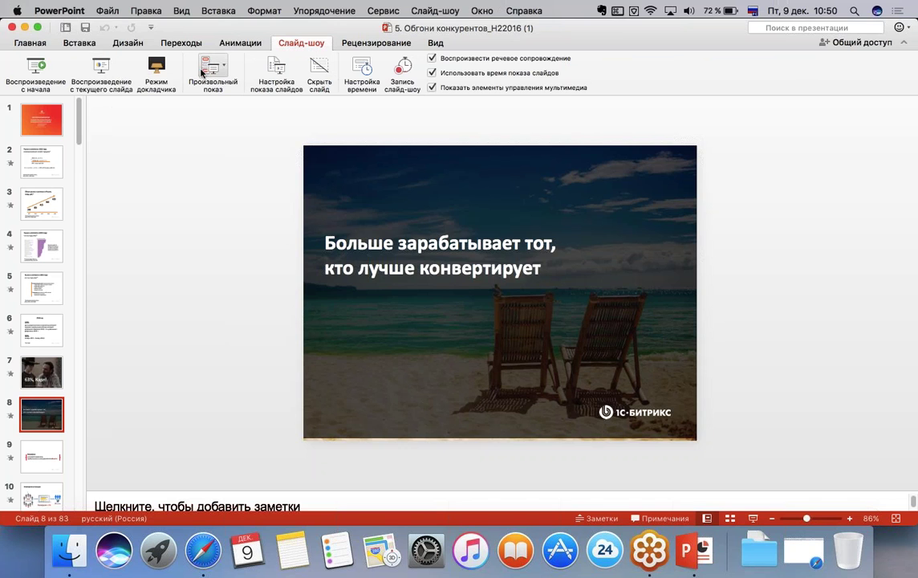
left_click(101, 74)
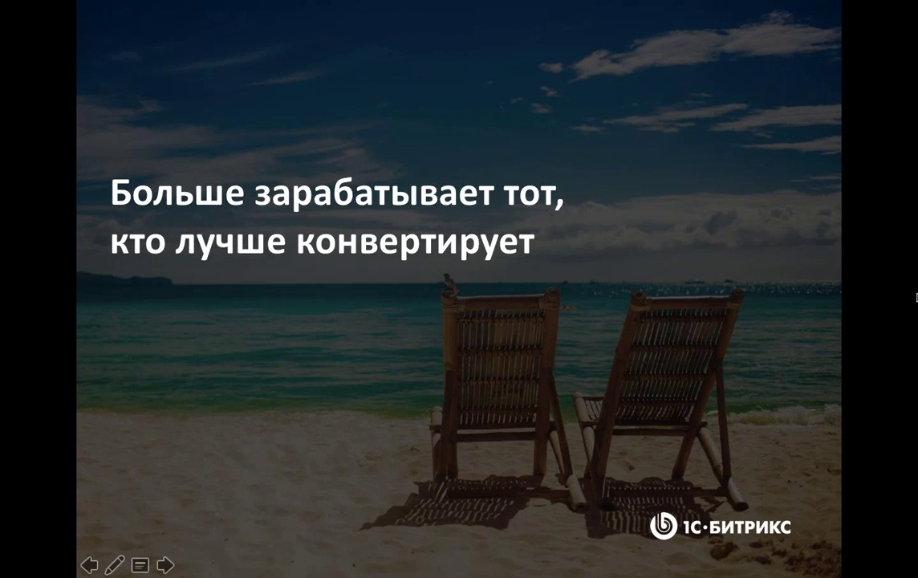
Step: Advance the slide show past the "Конверсия" definition to the 3% example on "Конверсия на пальцах"
left_click(468, 481)
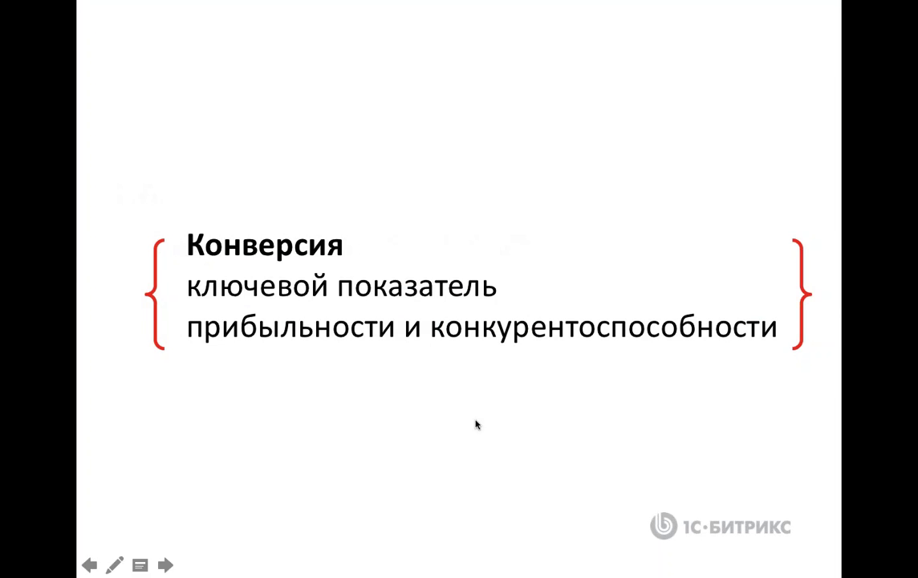
left_click(478, 425)
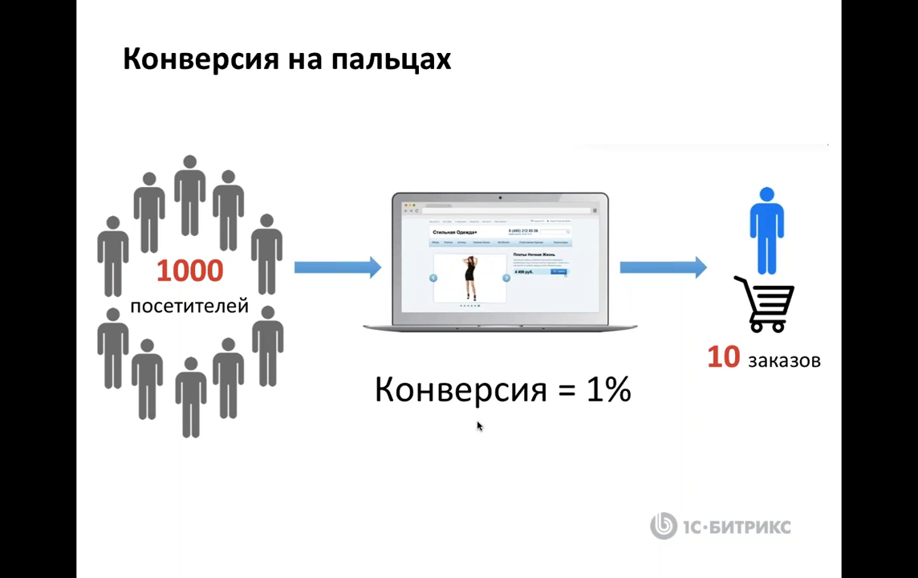
key("Right")
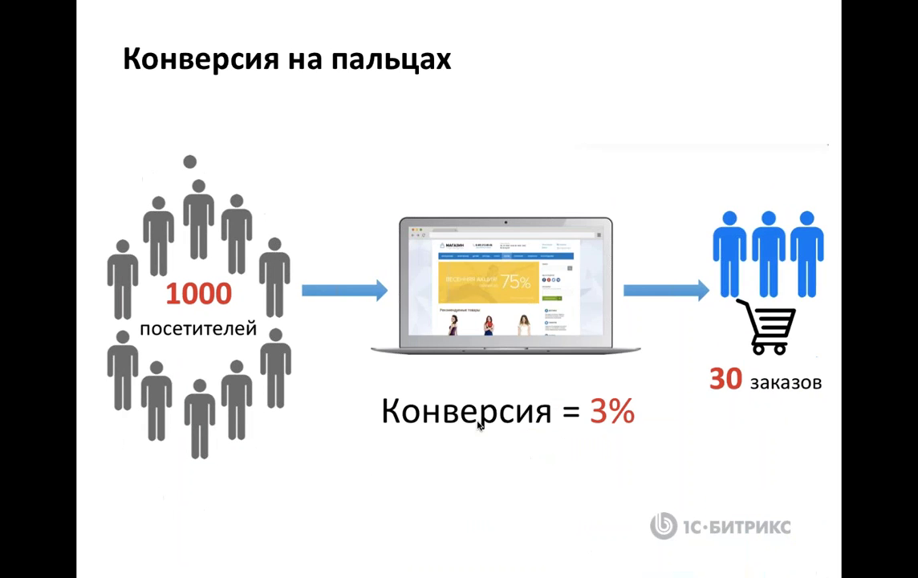
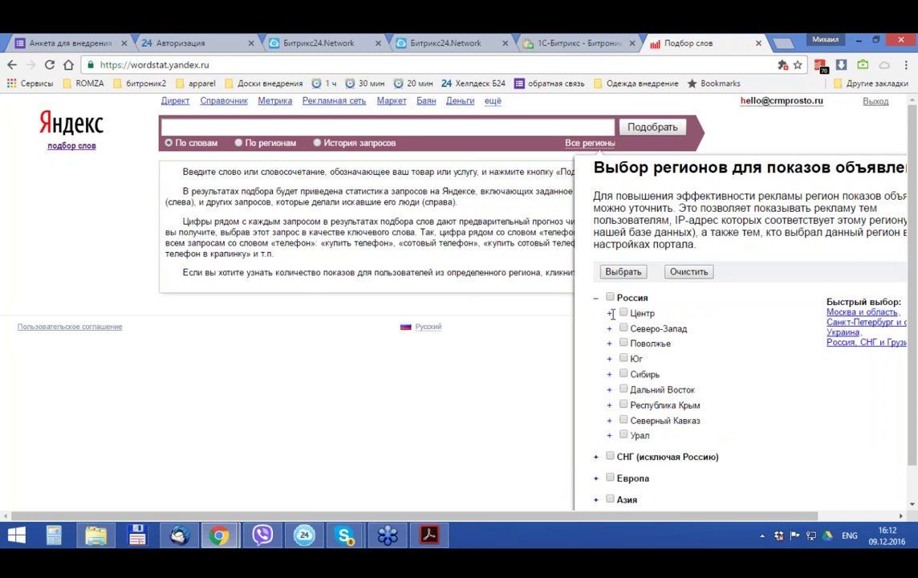
Step: In Yandex Wordstat in Chrome, limit the keyword statistics to the region "Москва и область" within "Центр"
left_click(610, 313)
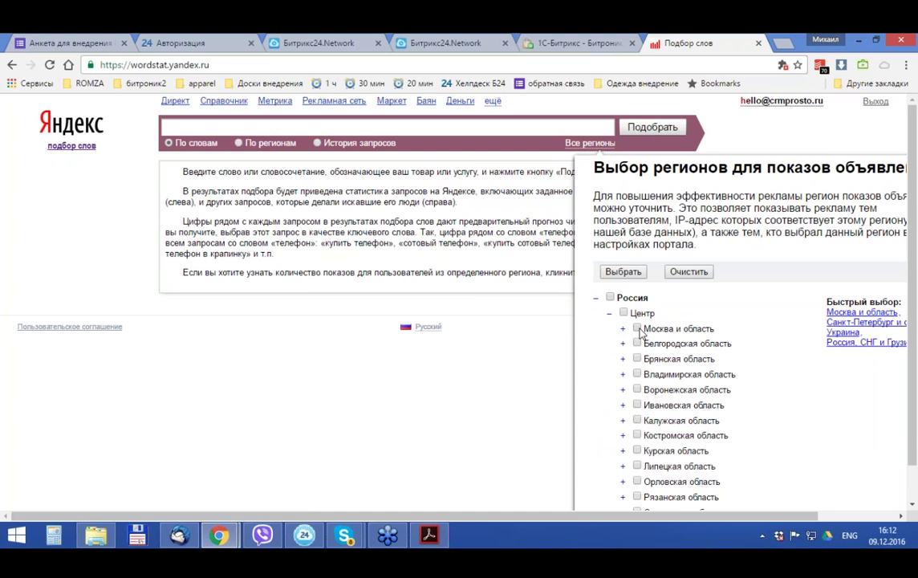
left_click(638, 330)
scroll(563, 348, "down", 5)
scroll(395, 322, "down", 15)
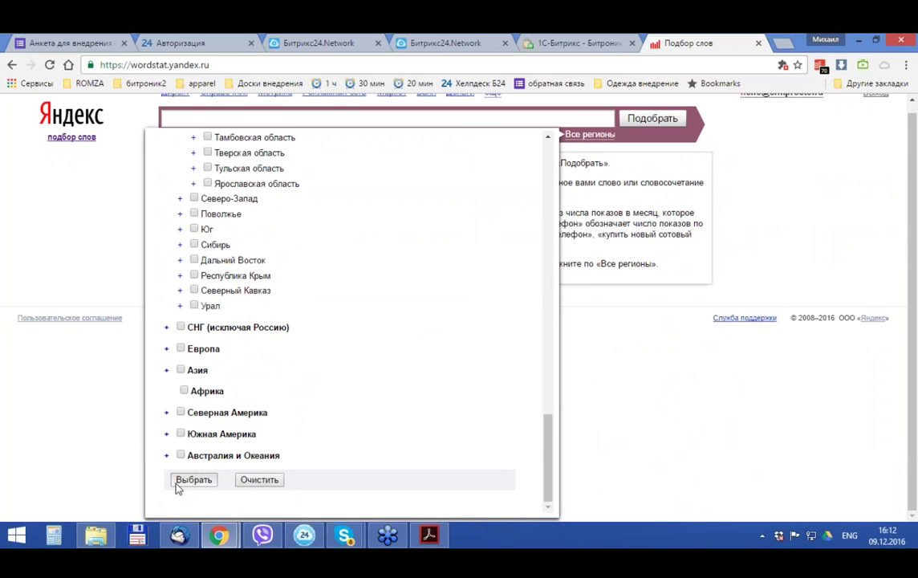
left_click(185, 478)
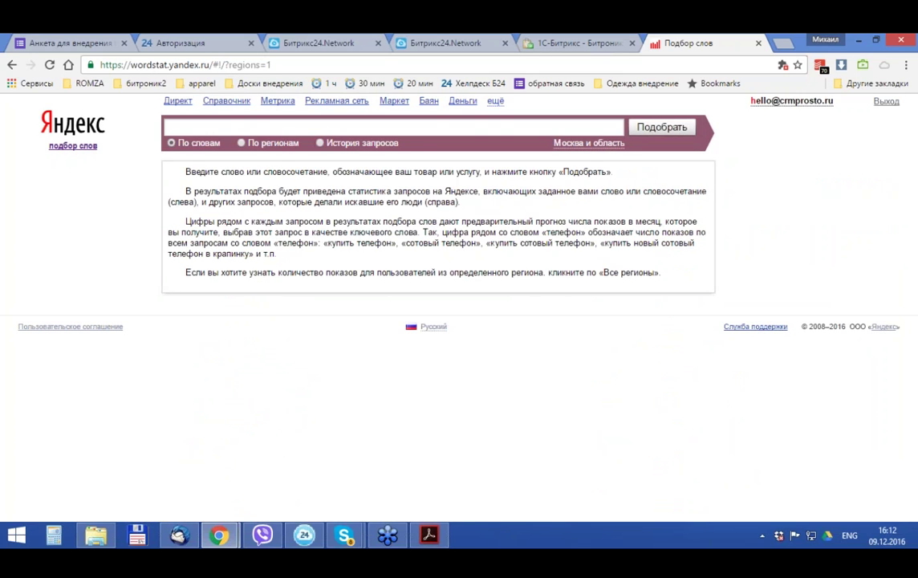
Step: Look up the monthly query statistics for the phrase "кальян купить"
key("alt+shift")
type("кальян купить")
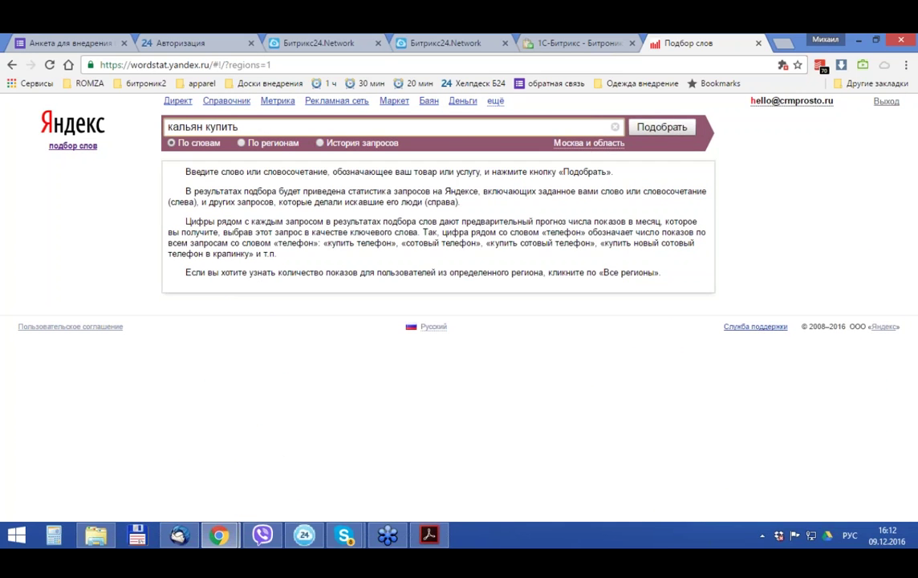
left_click(659, 129)
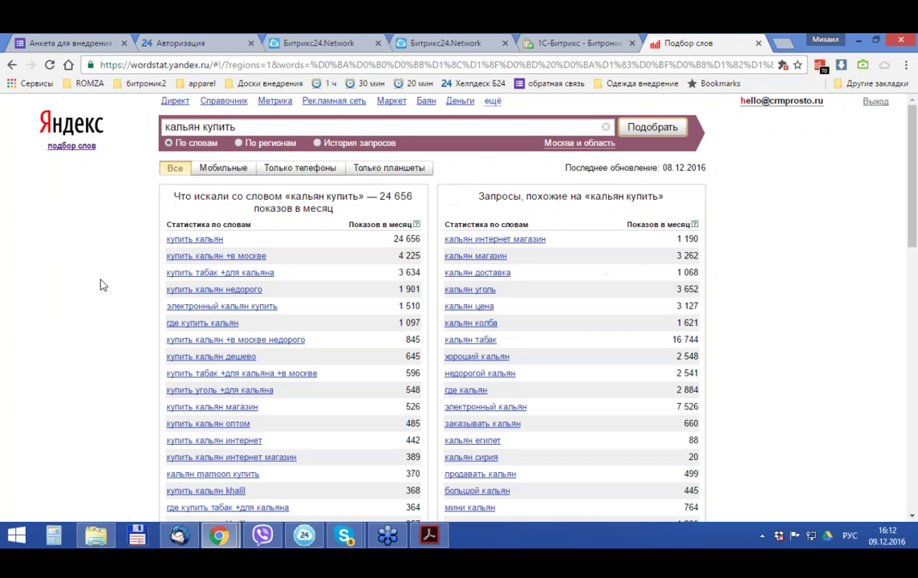
Step: Examine the monthly impressions in the "кальян купить" query list, comparing the most frequent query with those at the end of the page
left_click_drag(394, 239, 421, 236)
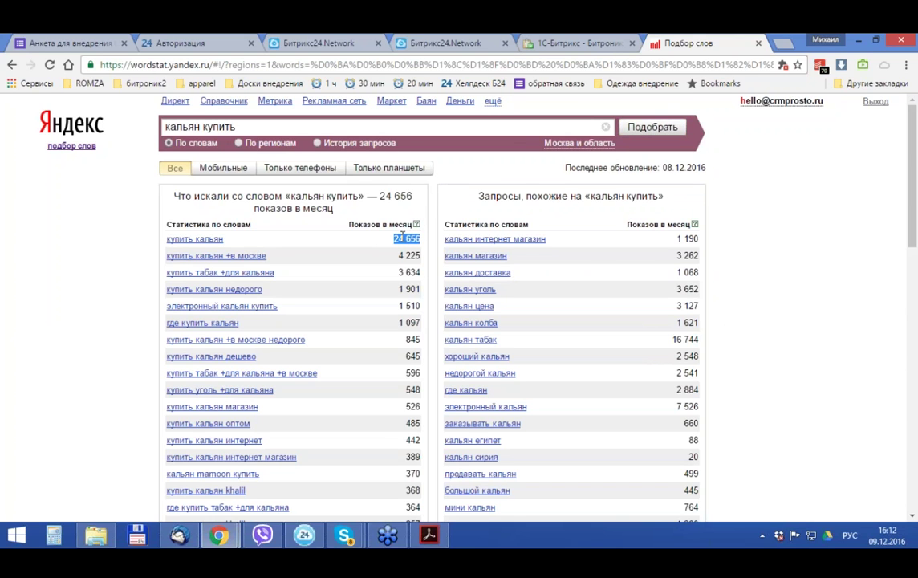
scroll(388, 268, "down", 8)
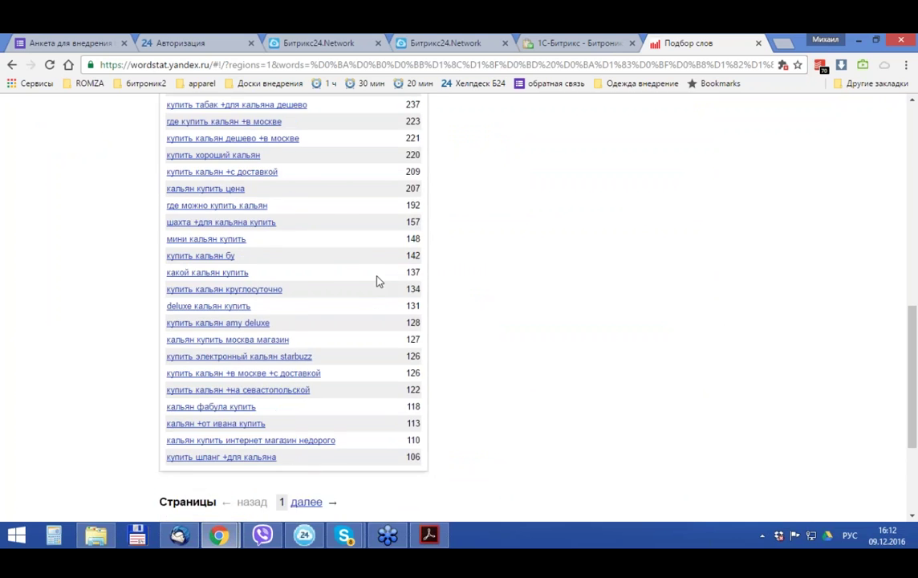
scroll(376, 282, "down", 3)
scroll(372, 286, "up", 10)
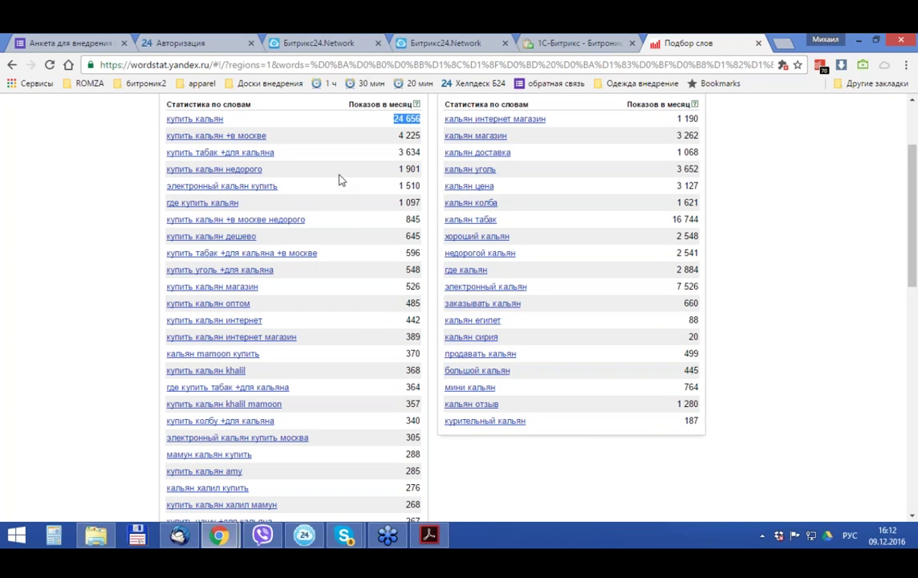
scroll(339, 179, "up", 1)
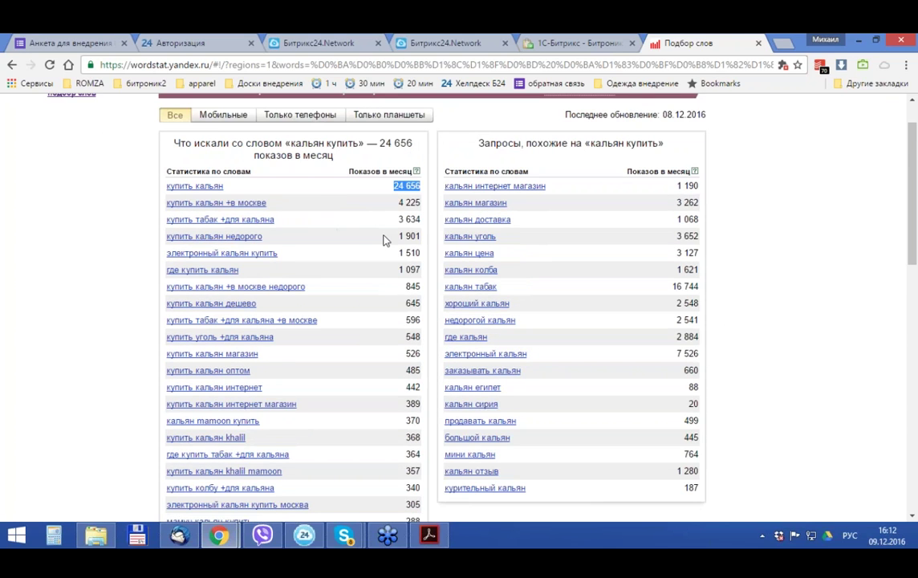
scroll(282, 314, "down", 5)
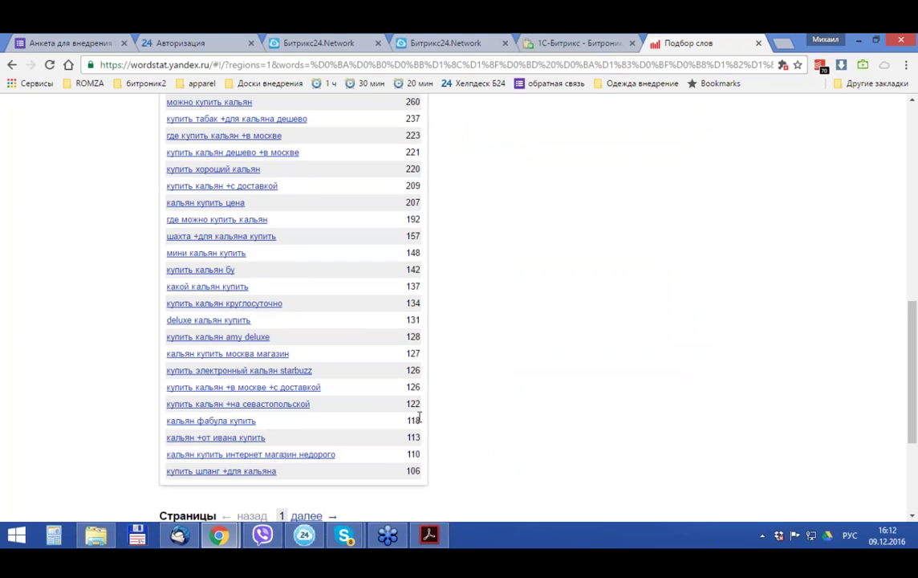
left_click_drag(415, 418, 425, 417)
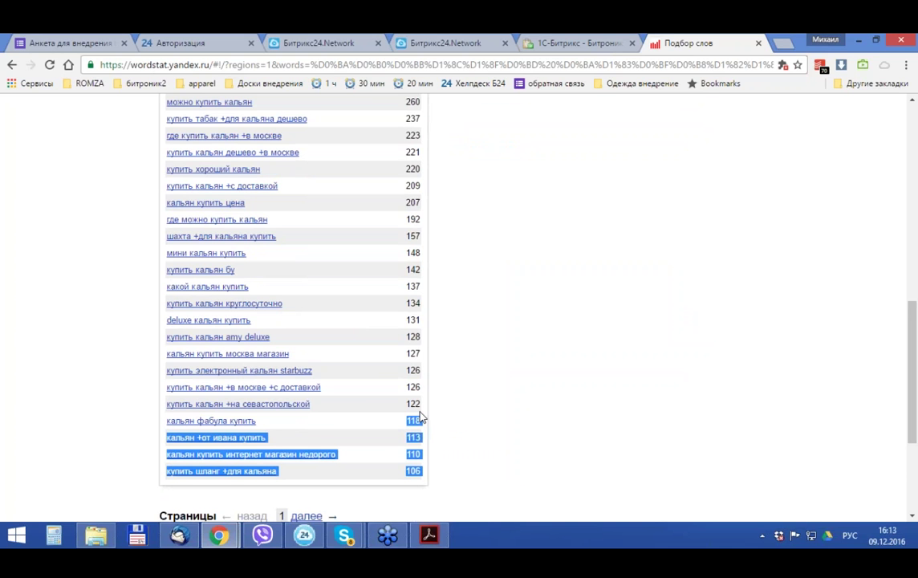
scroll(418, 418, "up", 6)
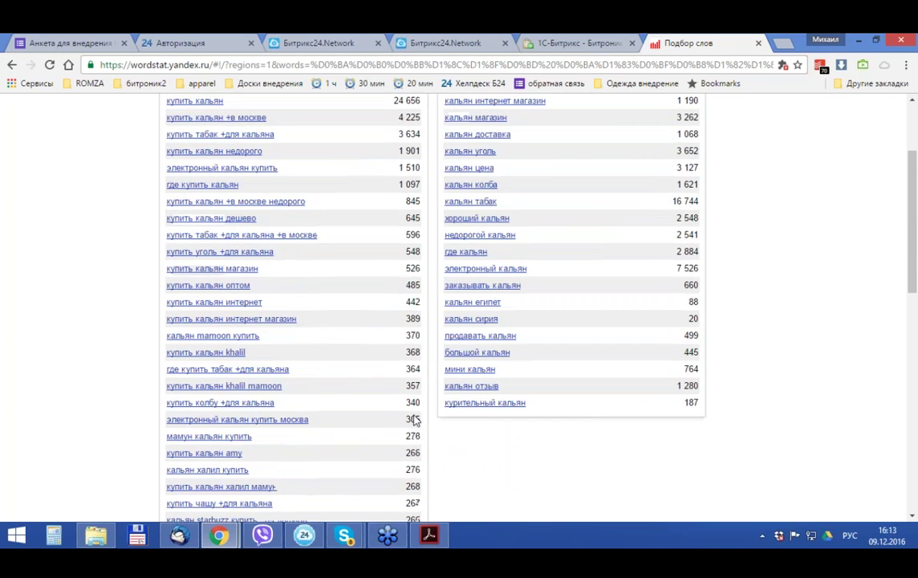
Step: Change the phrase to "вейп купить" and look up its query statistics for comparison
scroll(415, 418, "up", 2)
left_click(192, 129)
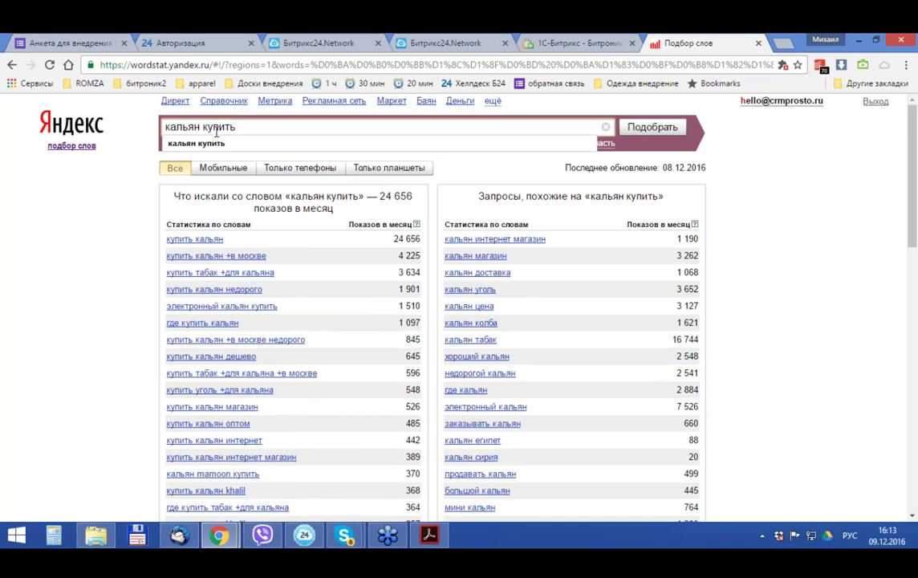
double_click(192, 129)
type("вейп")
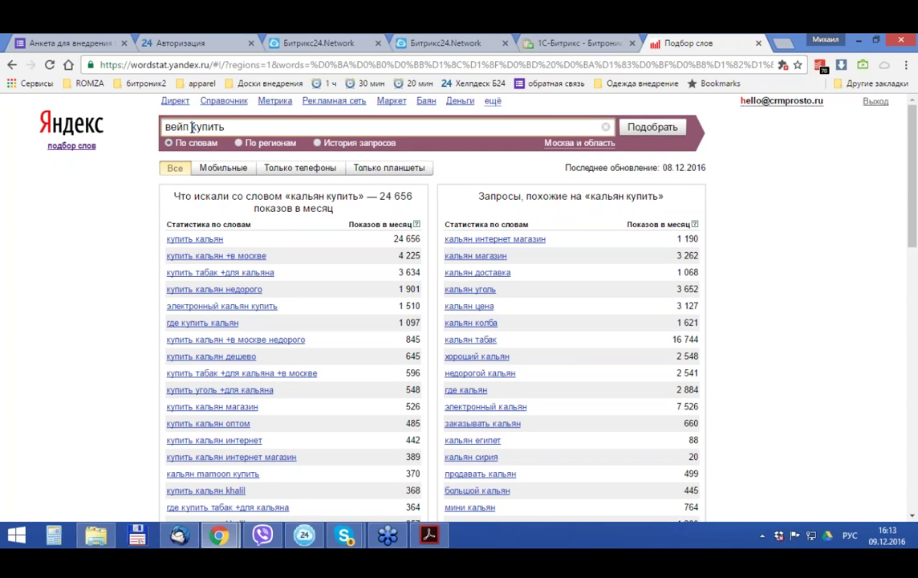
left_click(652, 130)
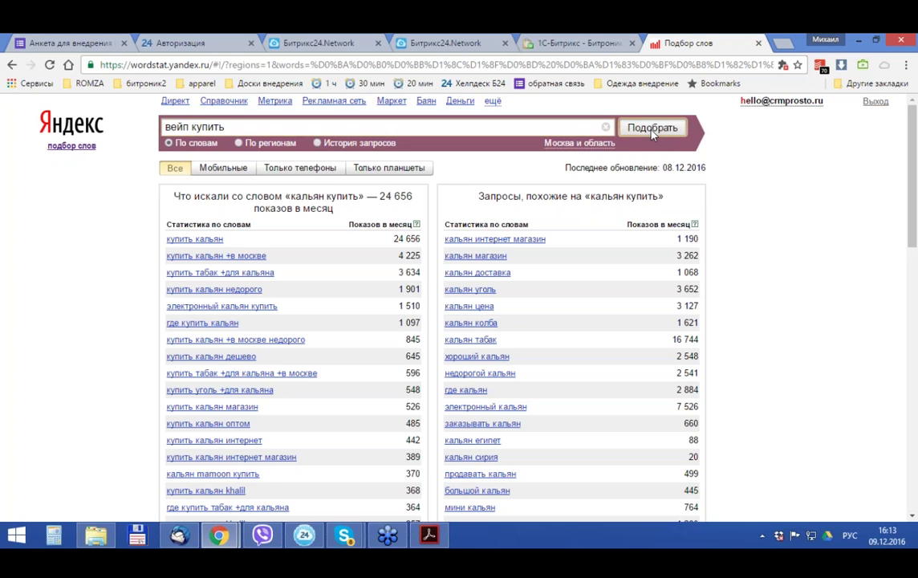
Step: Change the phrase back to "кальян купить" and rerun the query lookup
double_click(165, 127)
type("кальян")
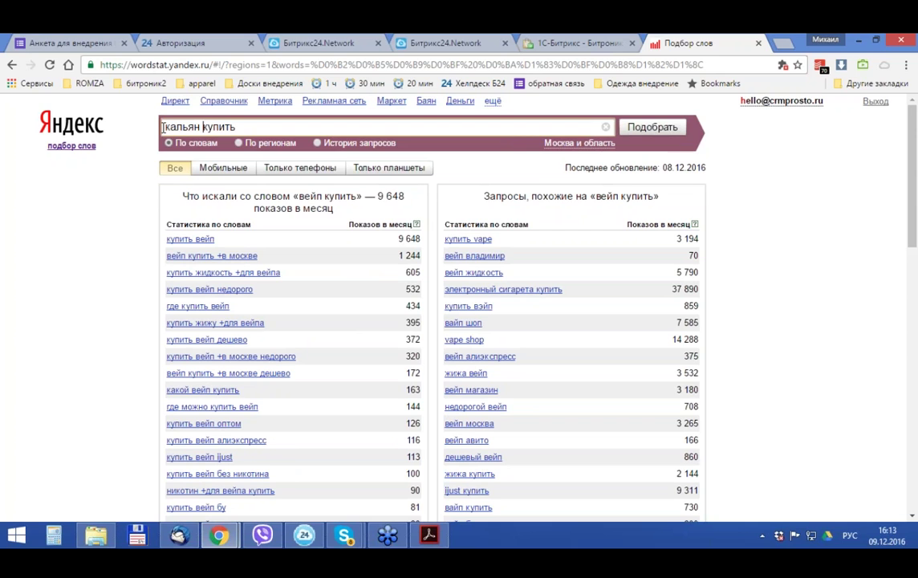
key("Return")
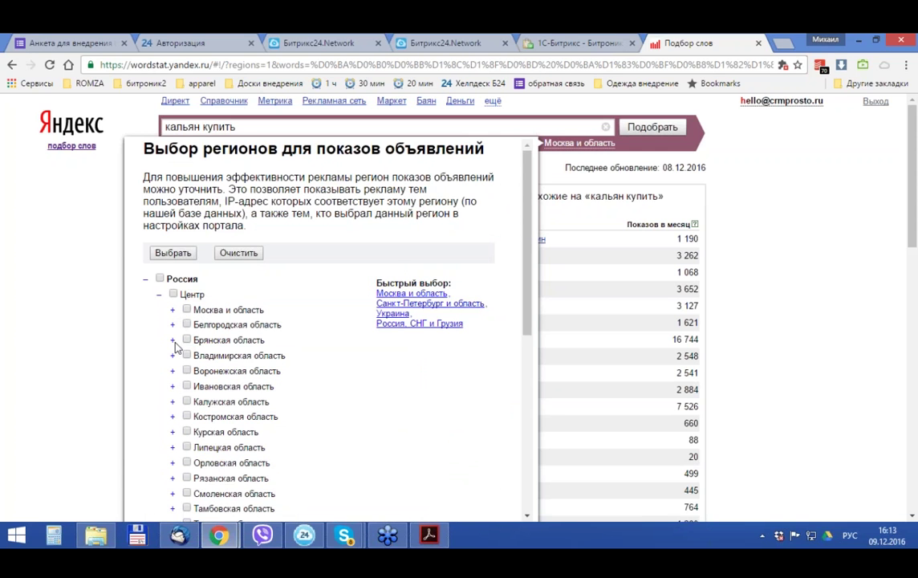
Step: Restrict the "кальян купить" statistics to Красноярск, under Сибирь and Красноярский край, and examine the monthly impressions of the most frequent queries
scroll(176, 350, "down", 3)
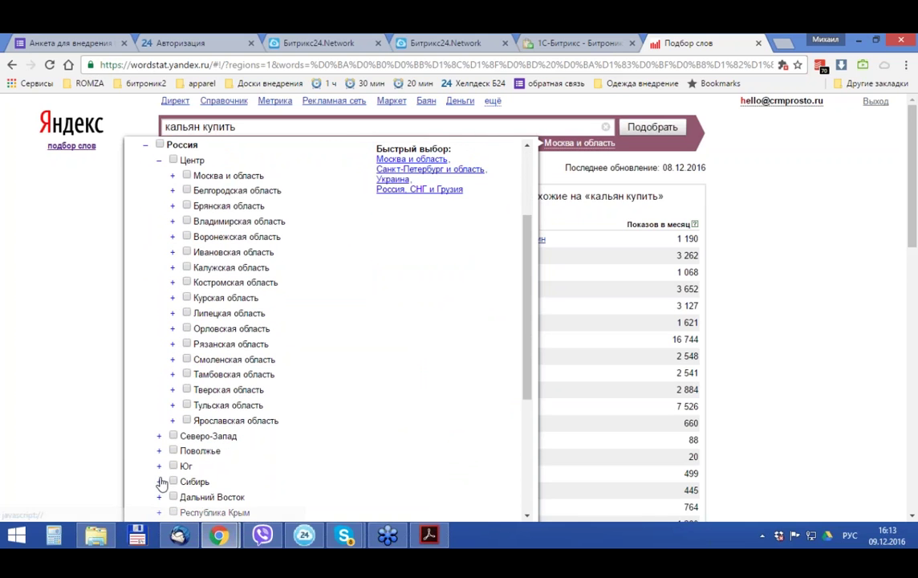
left_click(160, 484)
scroll(251, 387, "down", 5)
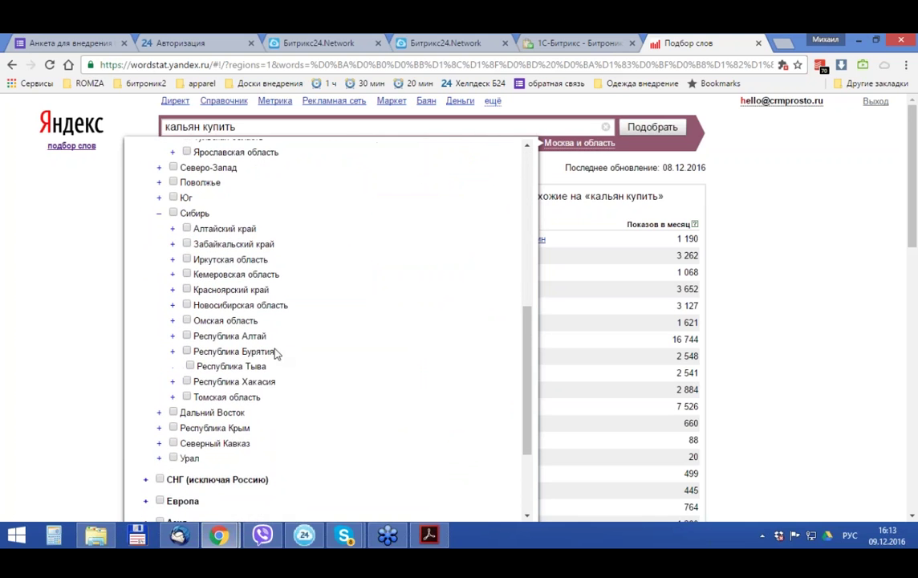
left_click(173, 291)
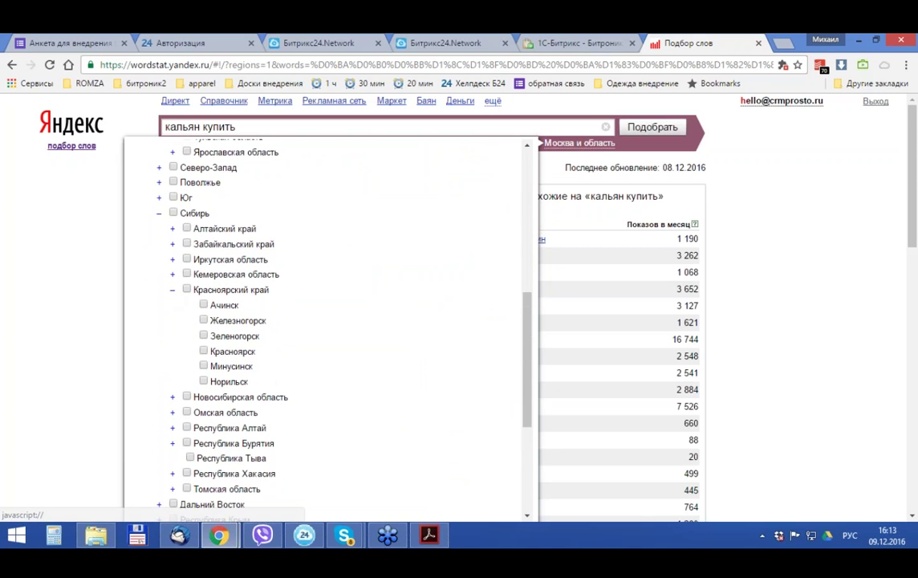
left_click(204, 350)
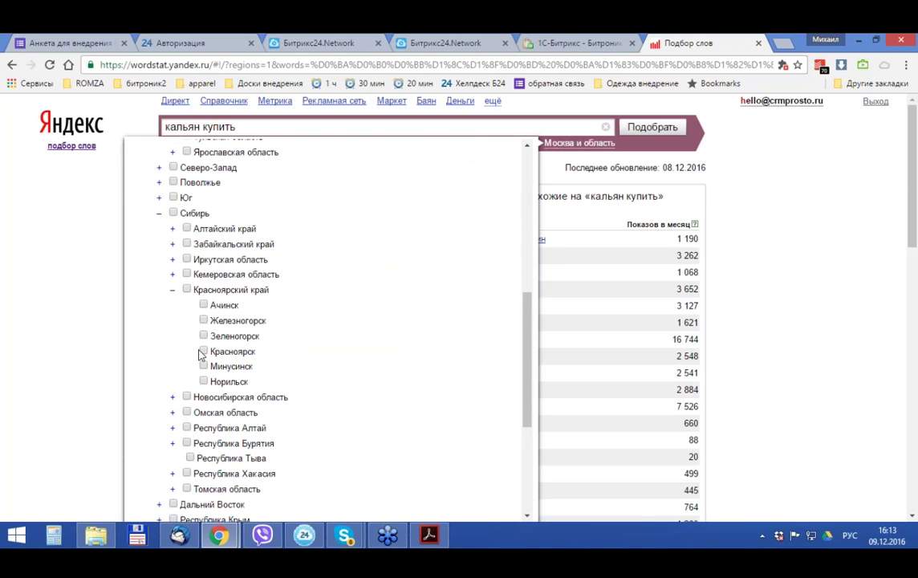
scroll(431, 369, "down", 10)
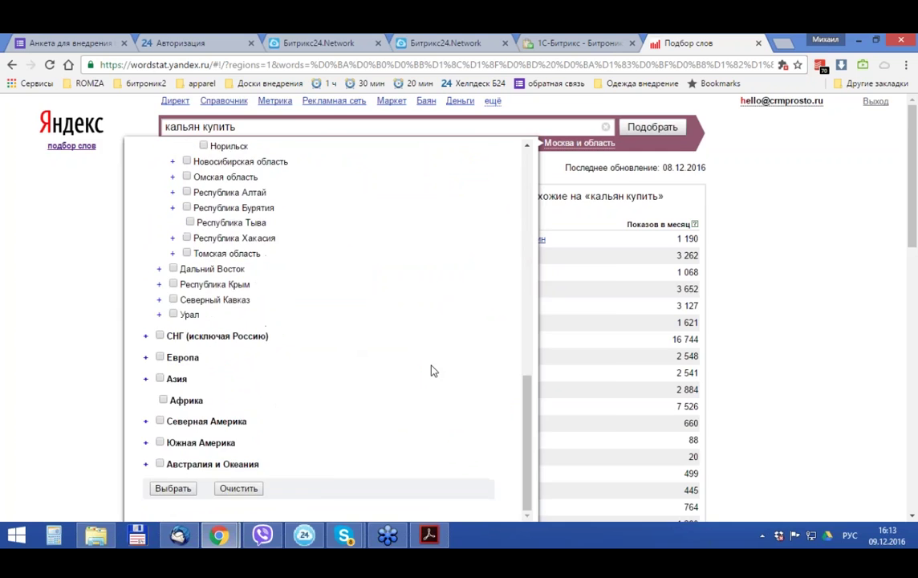
scroll(332, 260, "up", 3)
left_click(252, 307)
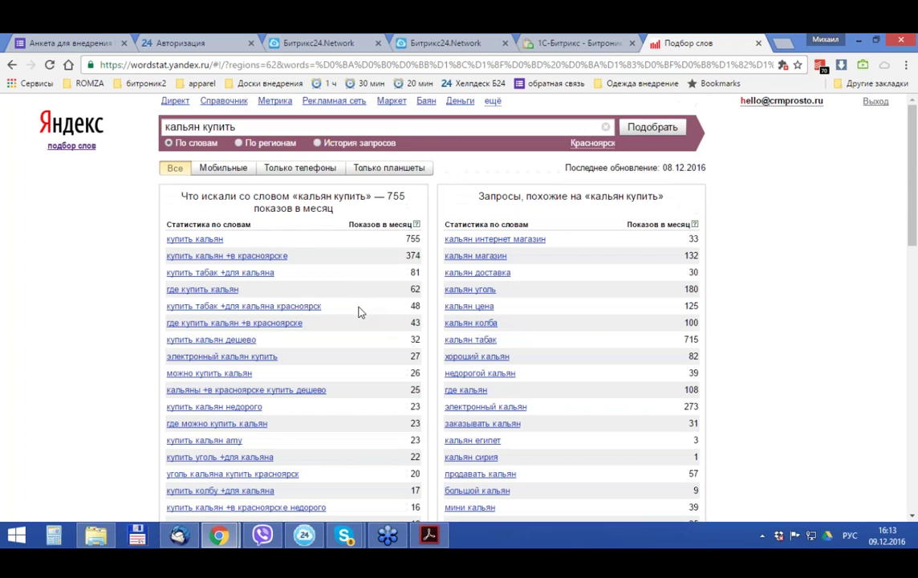
left_click_drag(413, 240, 416, 280)
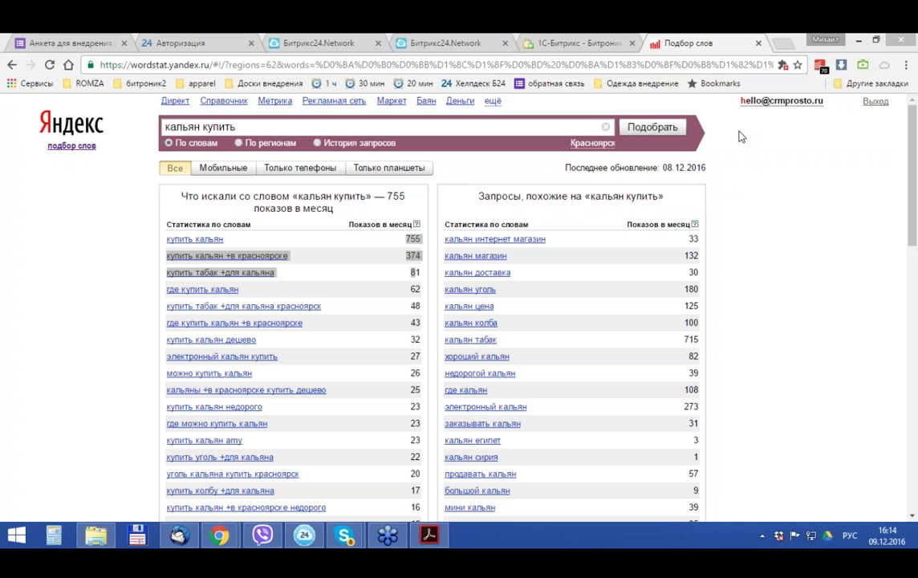
Step: Replace the query phrase "кальян купить" with "автомойки"
left_click(183, 126)
double_click(183, 126)
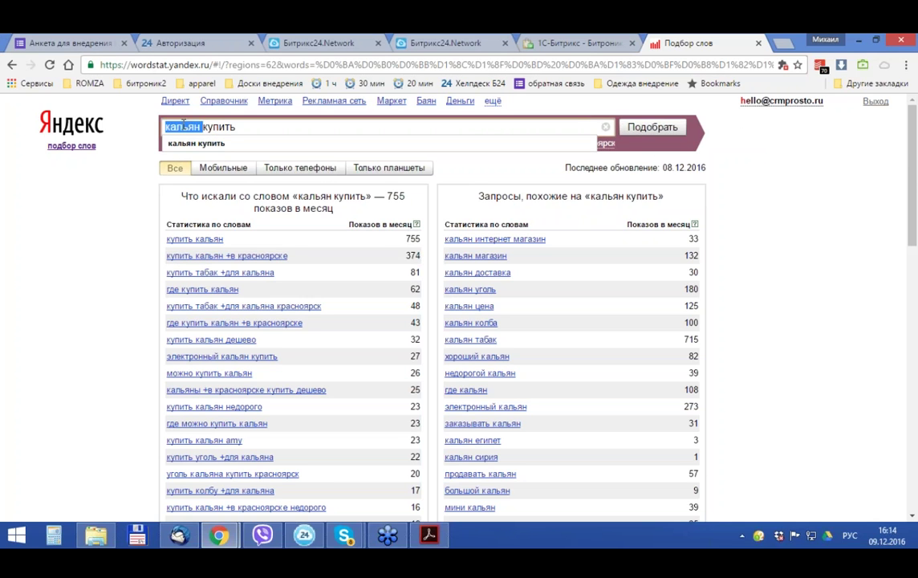
key("BackSpace")
key("ctrl+a")
type("автомойки")
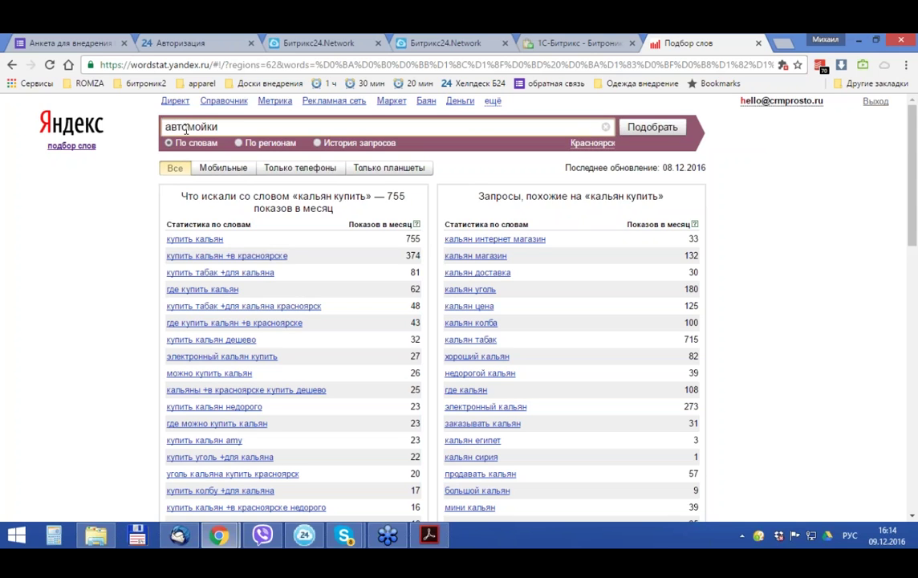
Step: Change the region from Красноярск to Москва и область and look up the statistics for "автомойки"
left_click(600, 148)
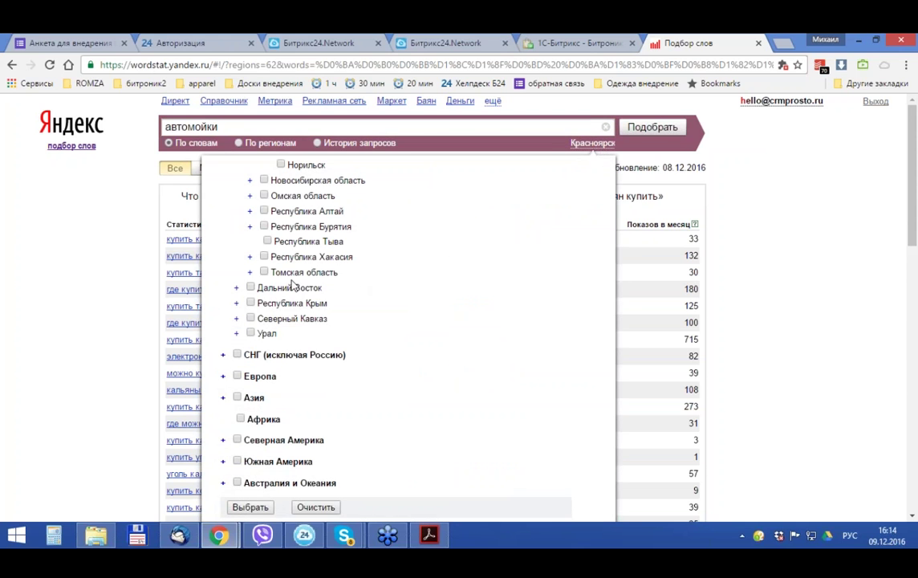
scroll(307, 248, "up", 10)
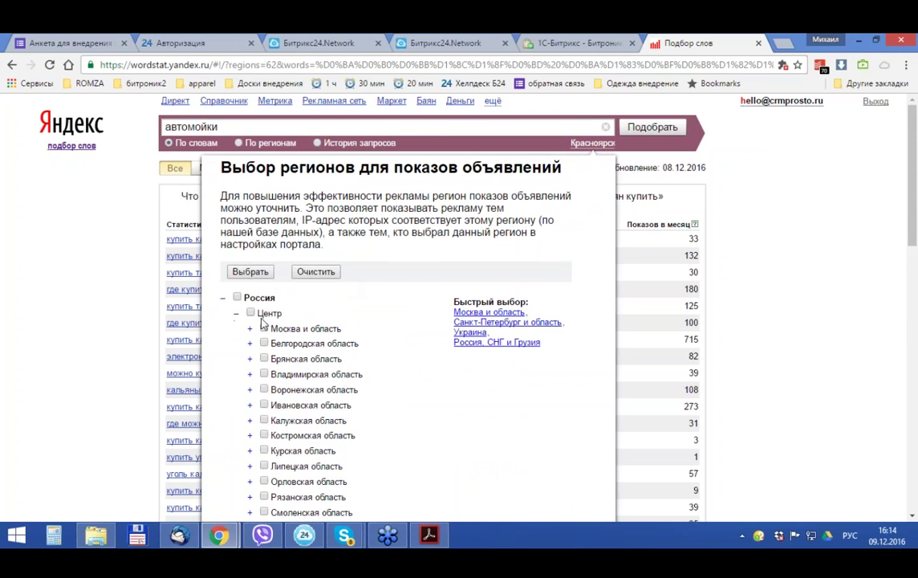
left_click(266, 329)
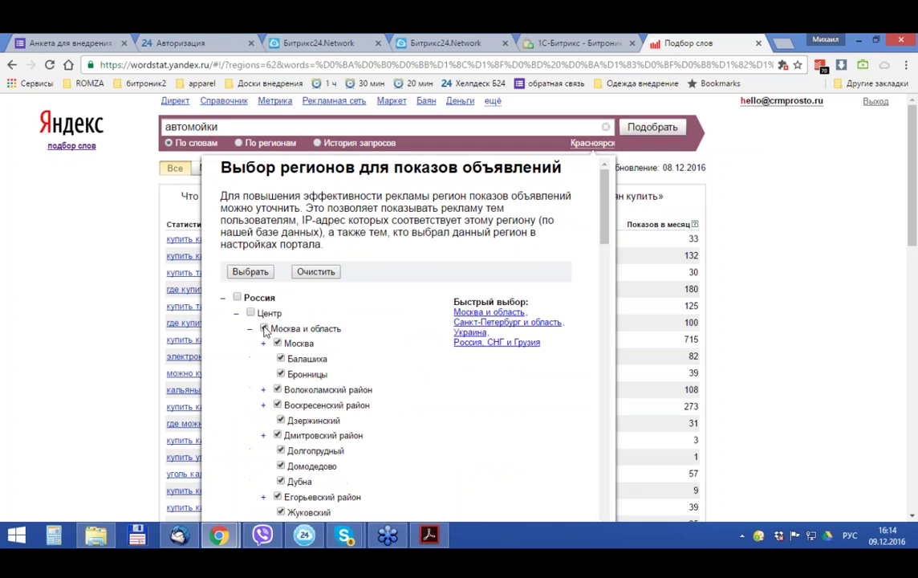
scroll(361, 305, "down", 5)
scroll(361, 301, "down", 15)
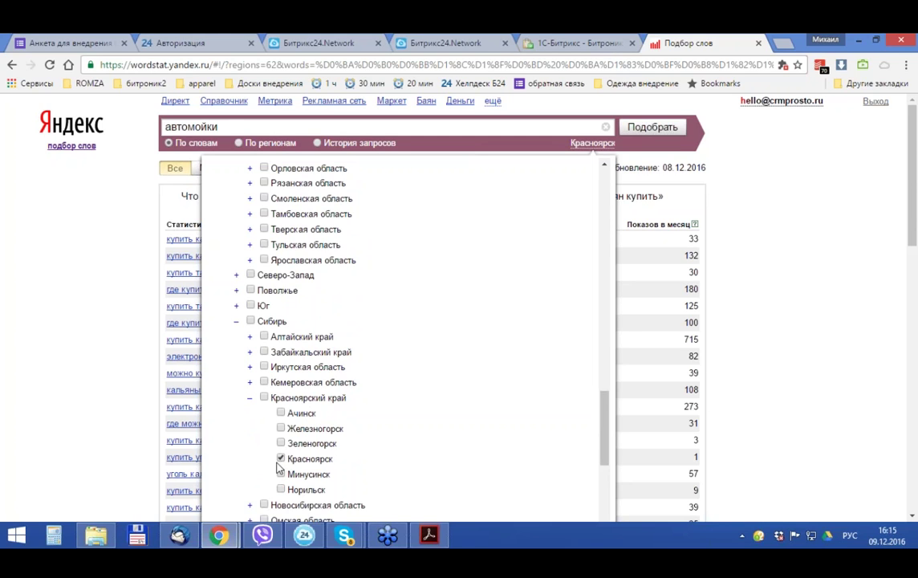
scroll(232, 379, "down", 8)
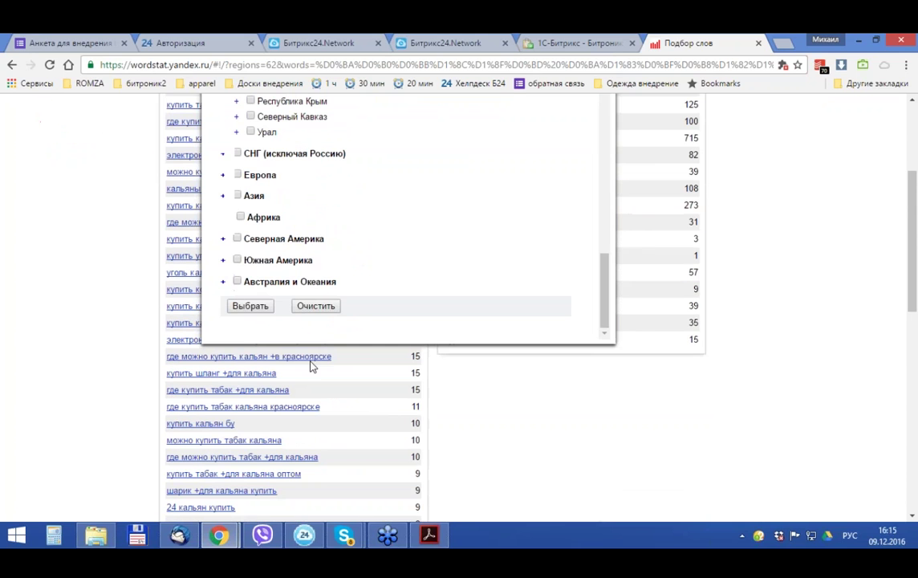
left_click(258, 307)
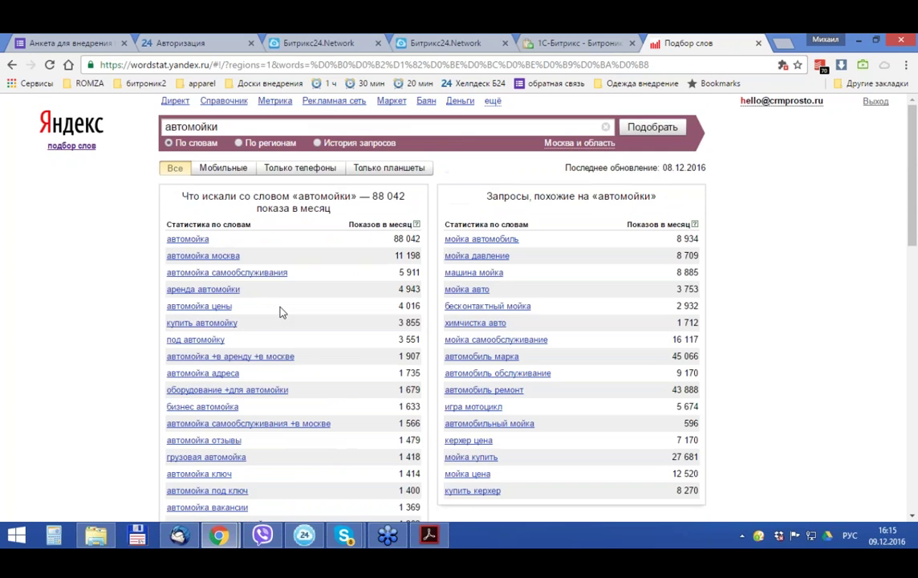
Step: Narrow the phrase to "автомойки готовые" and look up its monthly query statistics
left_click(240, 130)
type("готовые")
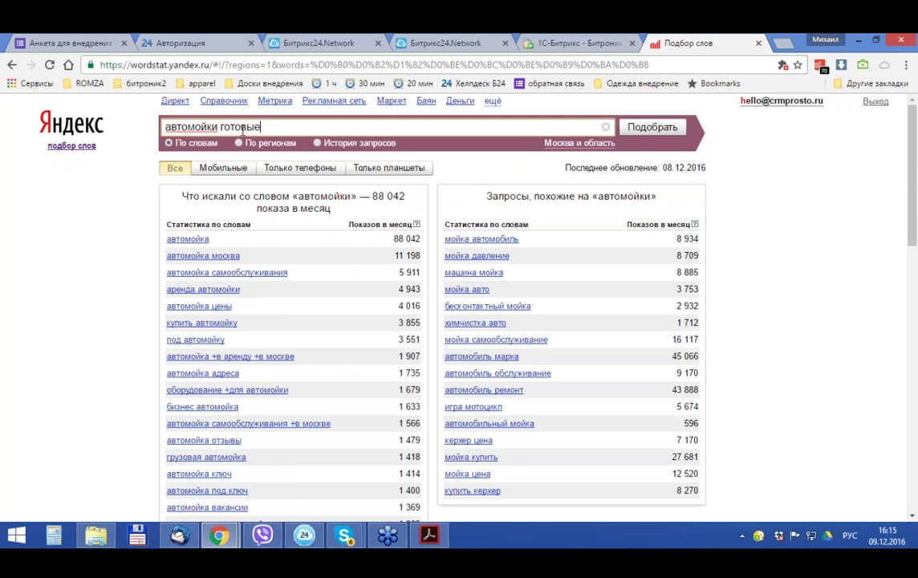
key("Return")
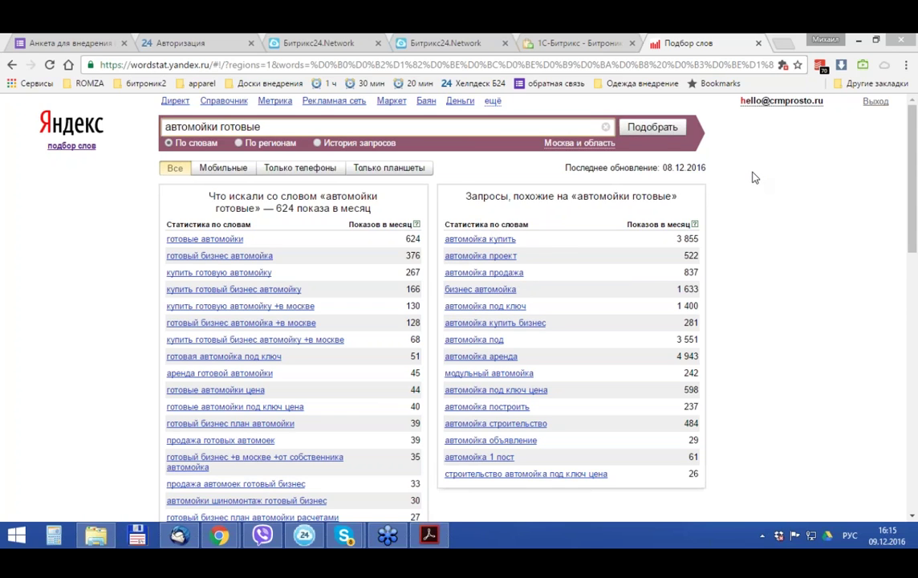
Step: Change the phrase to "автомойки самообслуживания", look up its statistics and examine the impressions of the most frequent query
double_click(255, 127)
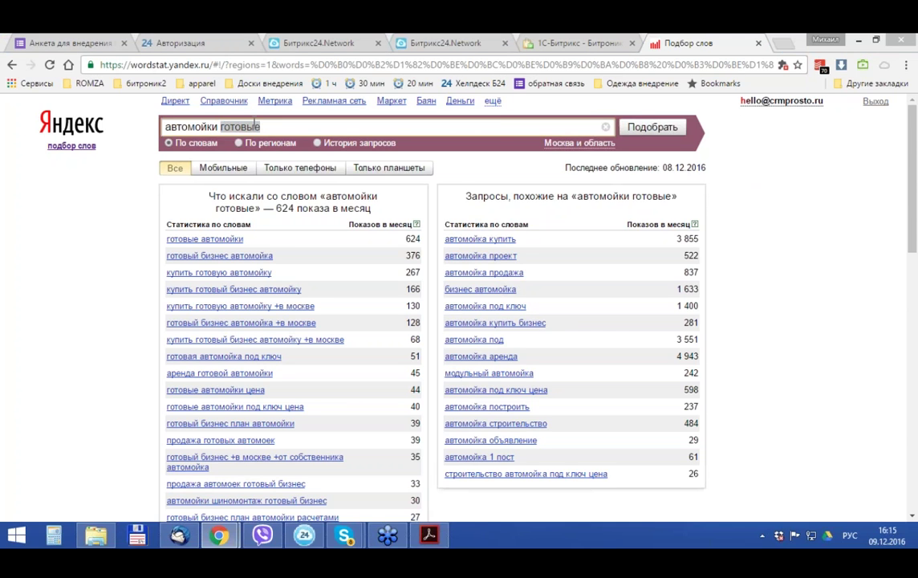
type("самооб")
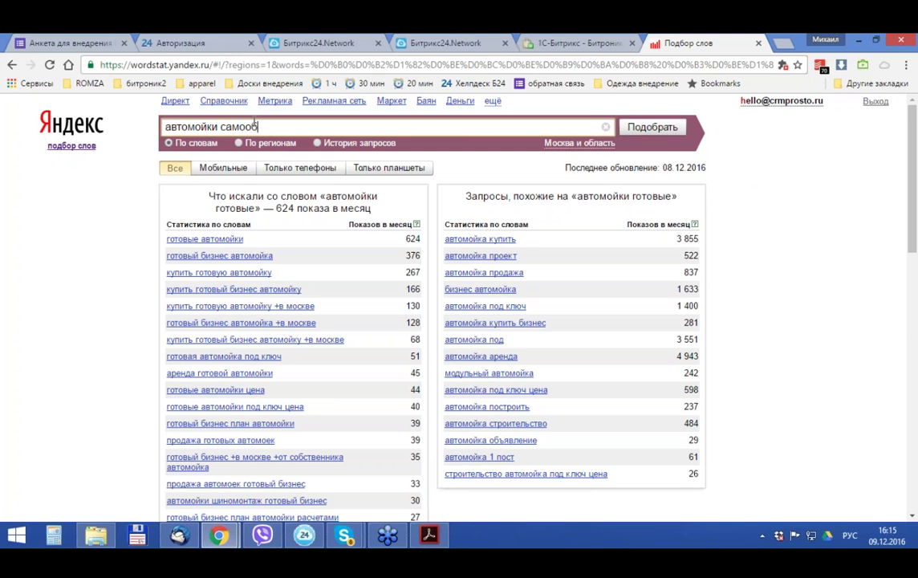
type("служивания")
key("Return")
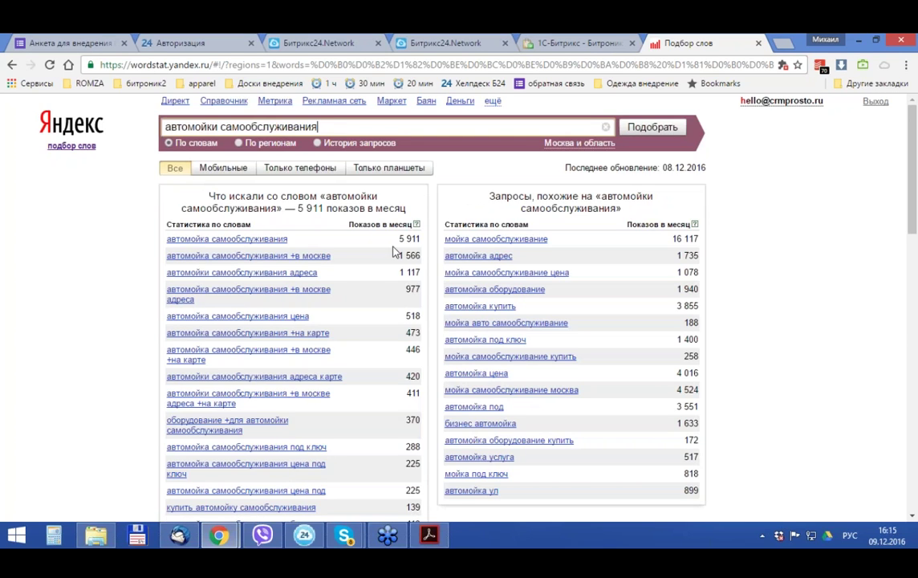
left_click_drag(401, 238, 412, 239)
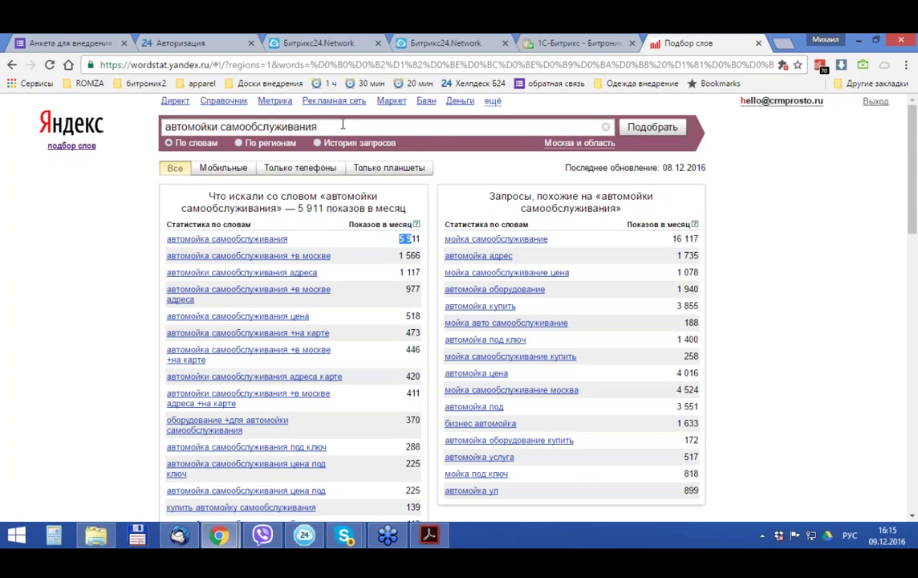
Step: Look up the statistics for the phrase "украшения из натуральных камней" and examine the query list
triple_click(301, 127)
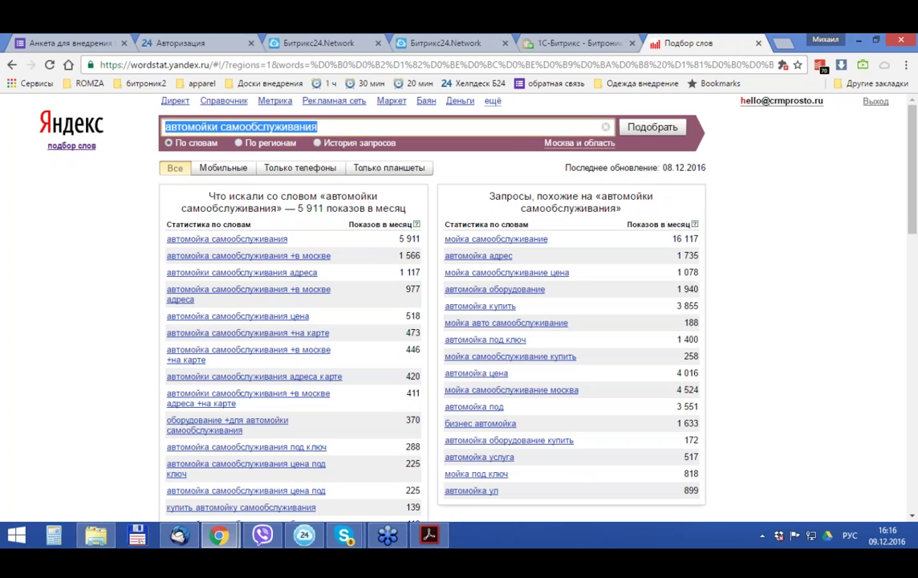
type("украшения из натуральных камней")
key("Return")
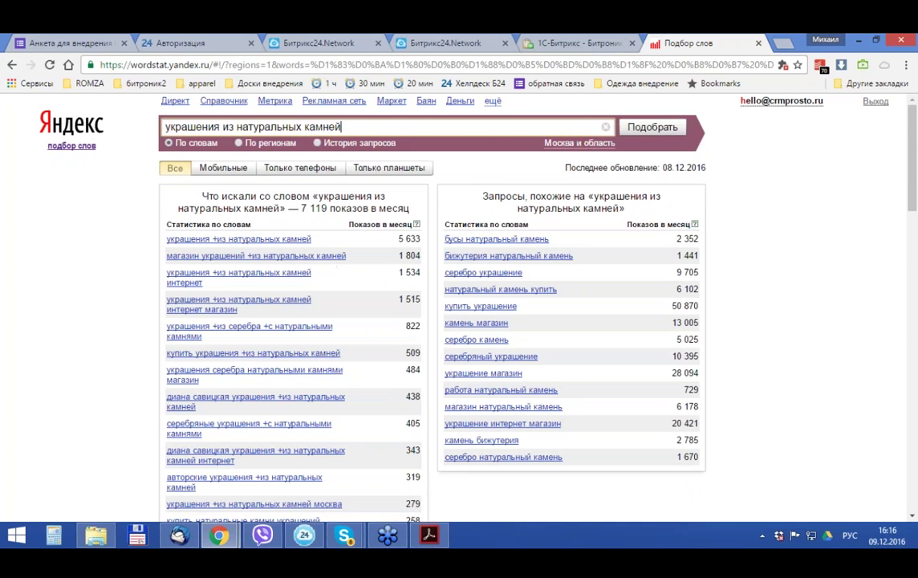
scroll(427, 305, "down", 1)
scroll(434, 305, "down", 1)
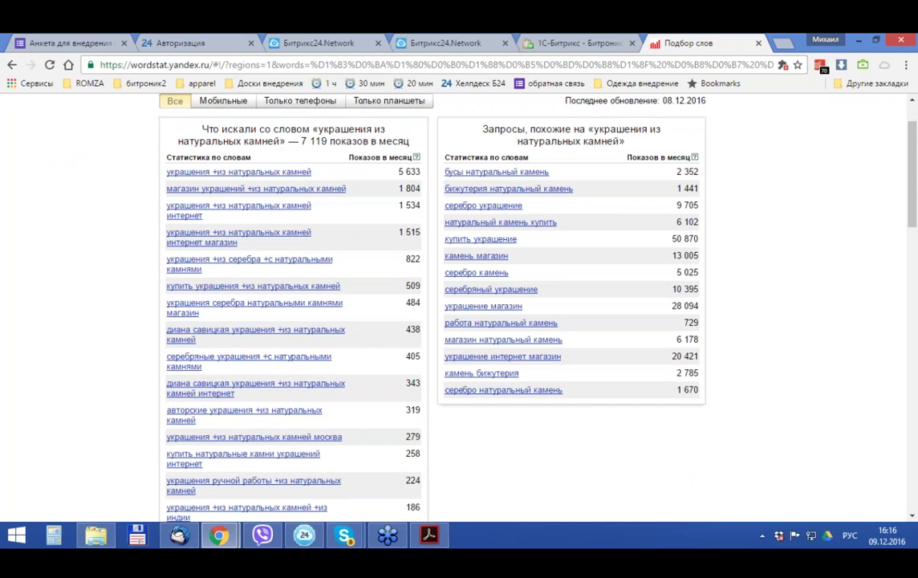
scroll(363, 126, "up", 1)
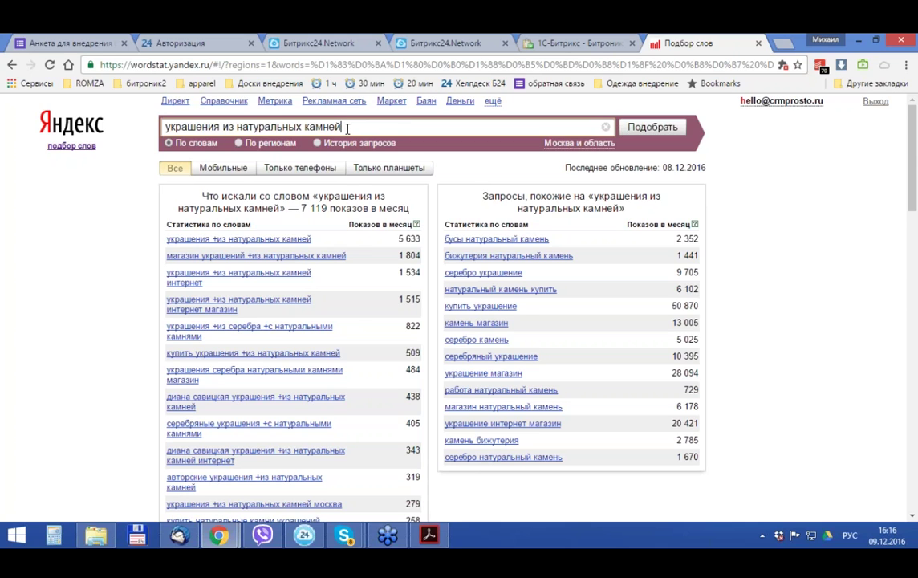
Step: Change the phrase to "айфон купить" and look up its monthly query statistics
left_click_drag(347, 128, 161, 107)
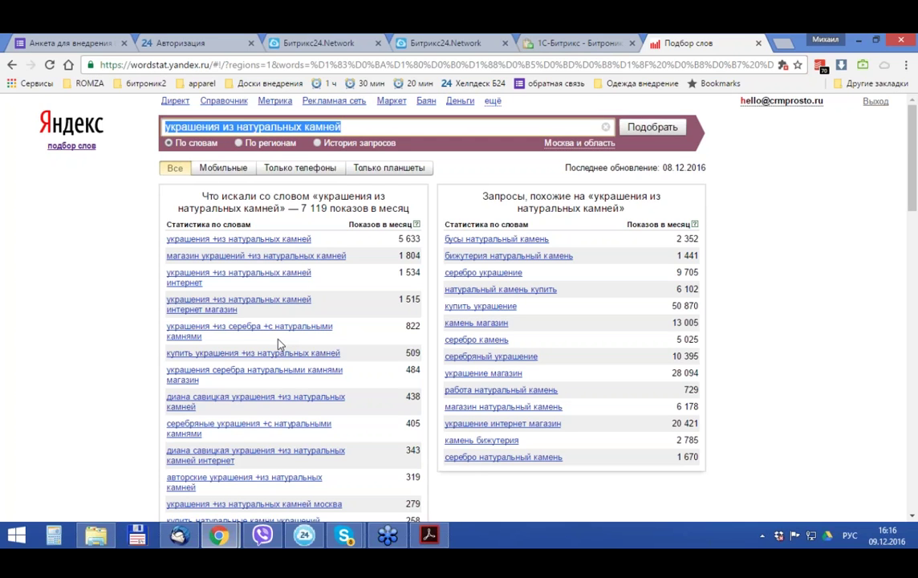
type("айфон к")
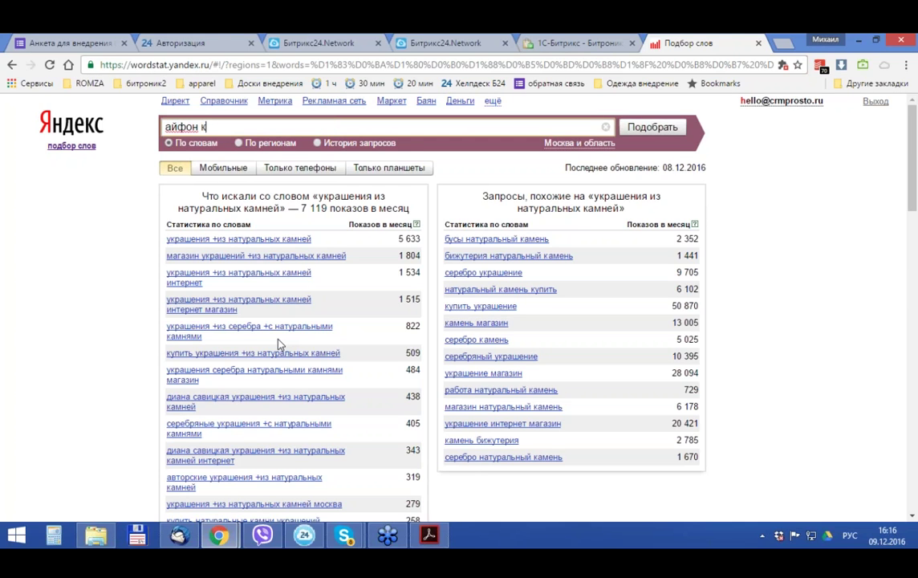
type("упить")
key("Return")
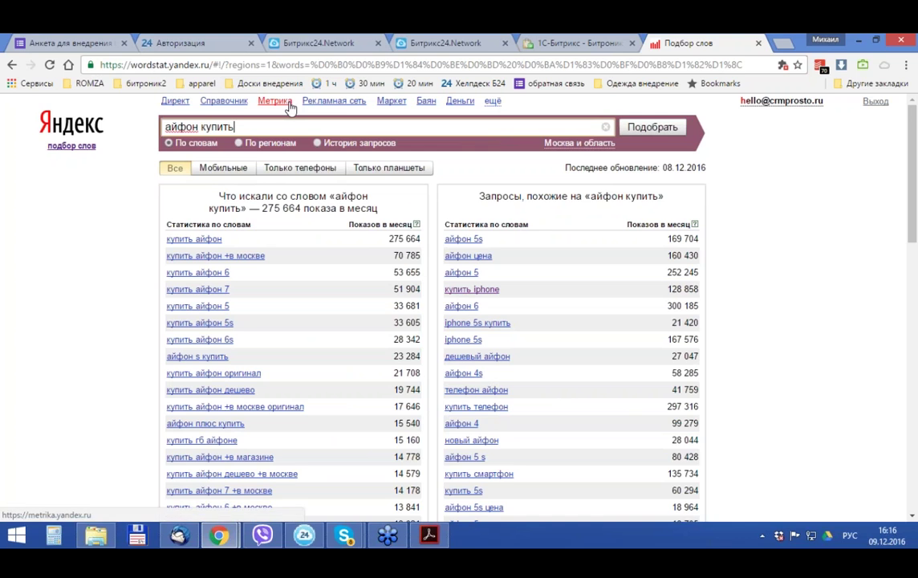
left_click(580, 143)
scroll(367, 290, "down", 5)
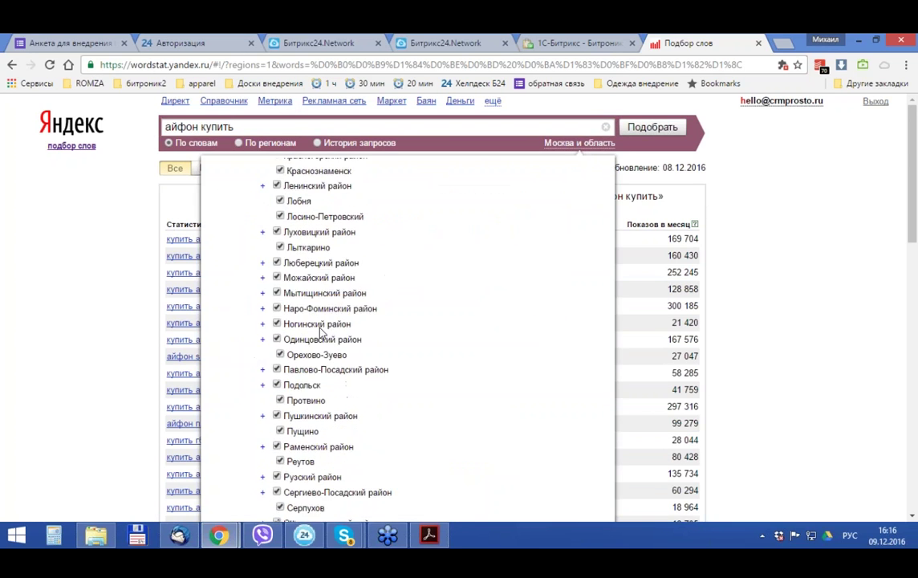
left_click(764, 447)
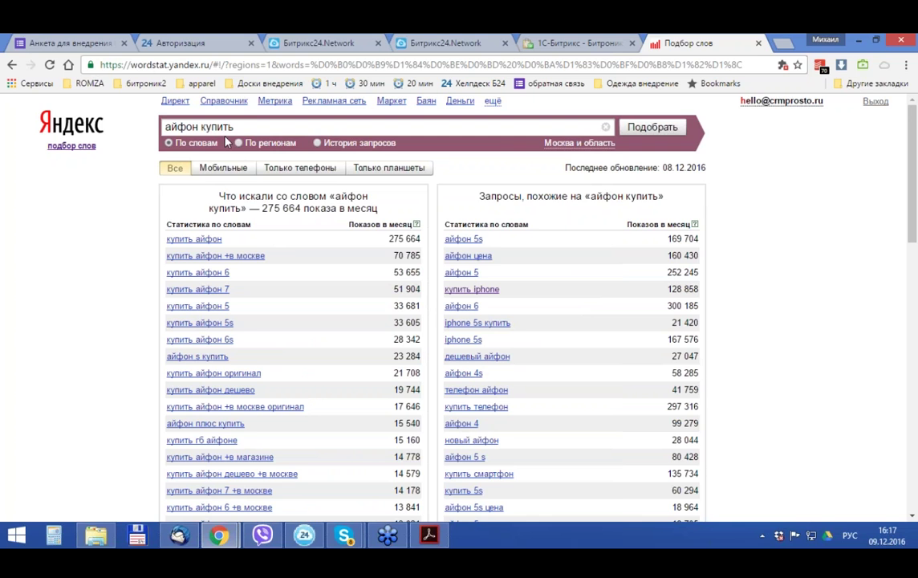
Step: Check the slide "Где деньги в вашей нише?" in Adobe Acrobat Reader, then return to the Wordstat page in Chrome
left_click(437, 542)
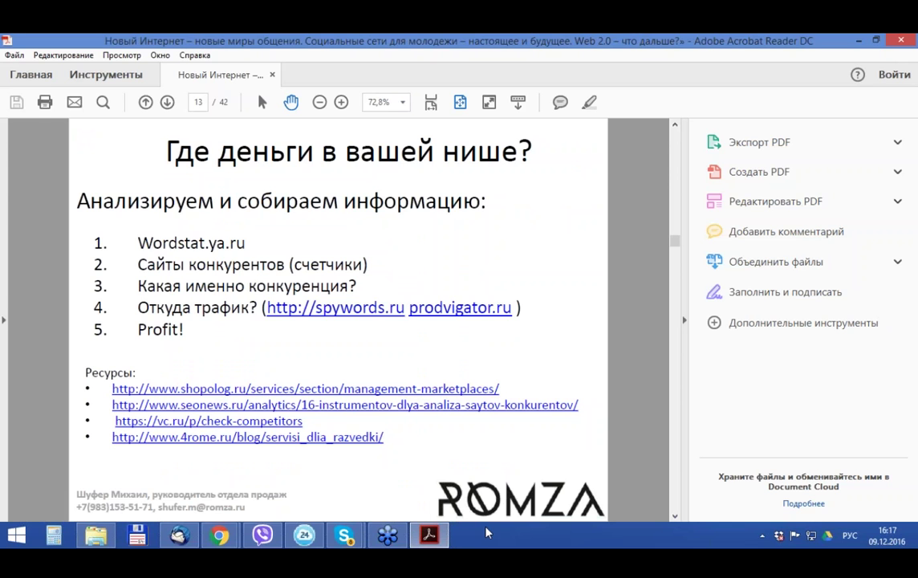
left_click(437, 541)
left_click_drag(235, 127, 170, 121)
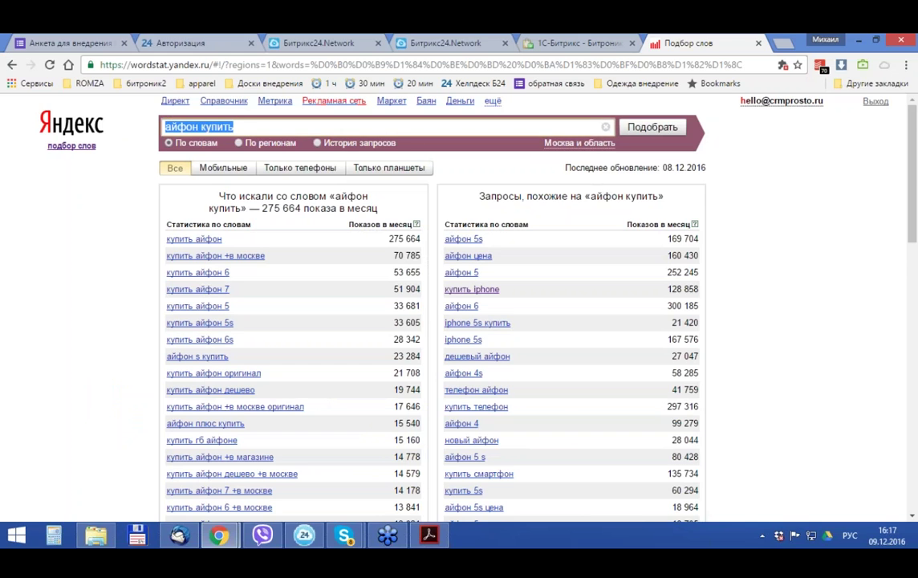
Step: Open the Yandex home page, yandex.ru, in the current browser tab in place of Wordstat
left_click(451, 67)
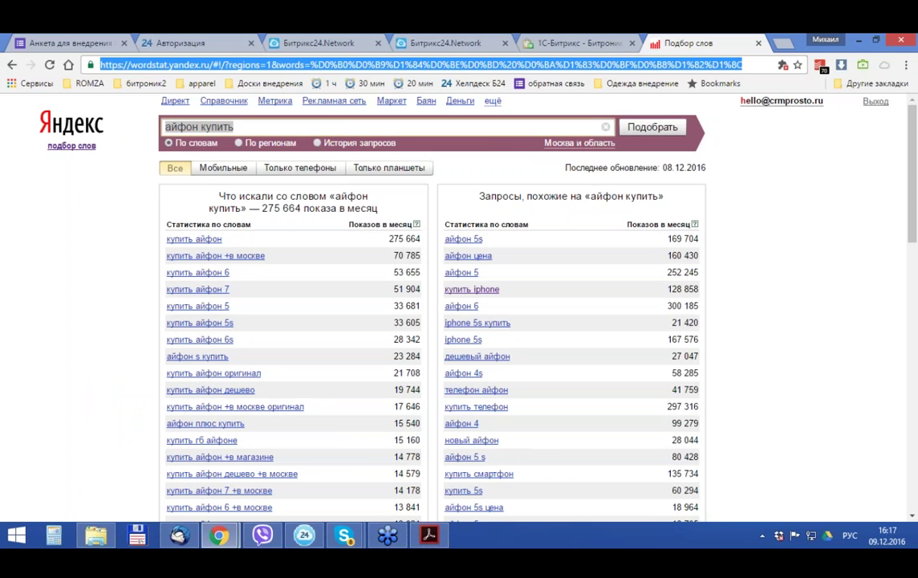
type("нуа")
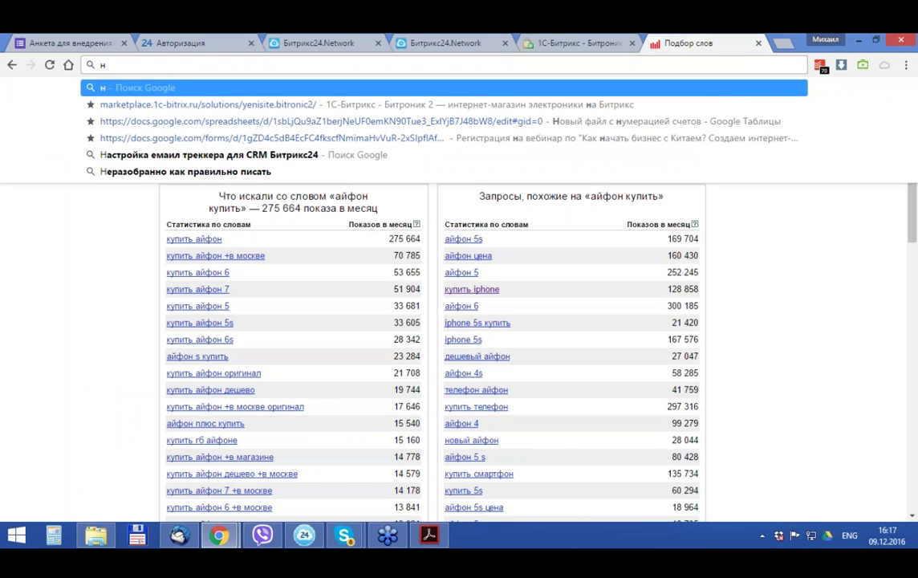
key("alt+shift")
key("BackSpace")
key("BackSpace")
key("BackSpace")
type("yandex")
key("Return")
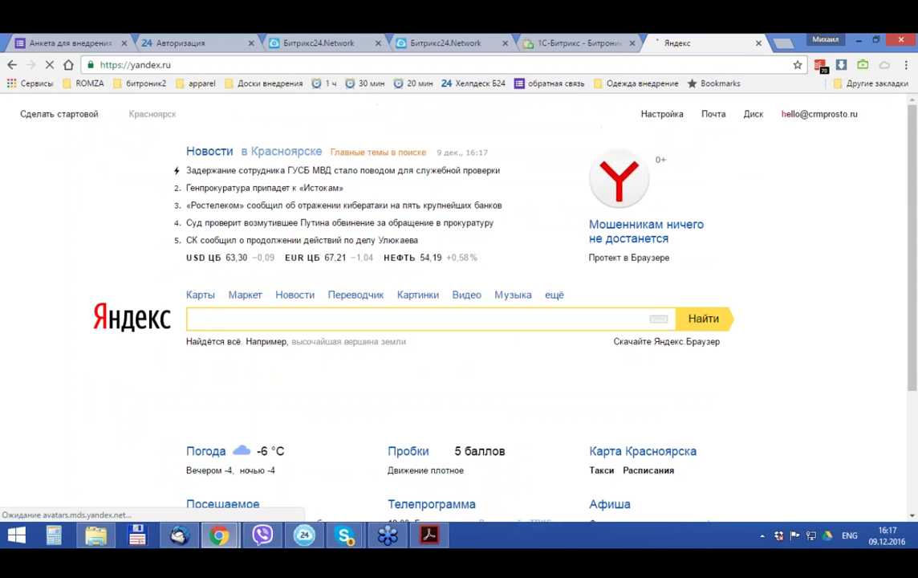
Step: Search Yandex for "автомойки самообслуживания купить"
type("fd")
key("BackSpace")
key("BackSpace")
key("alt+shift")
type("автомойки са")
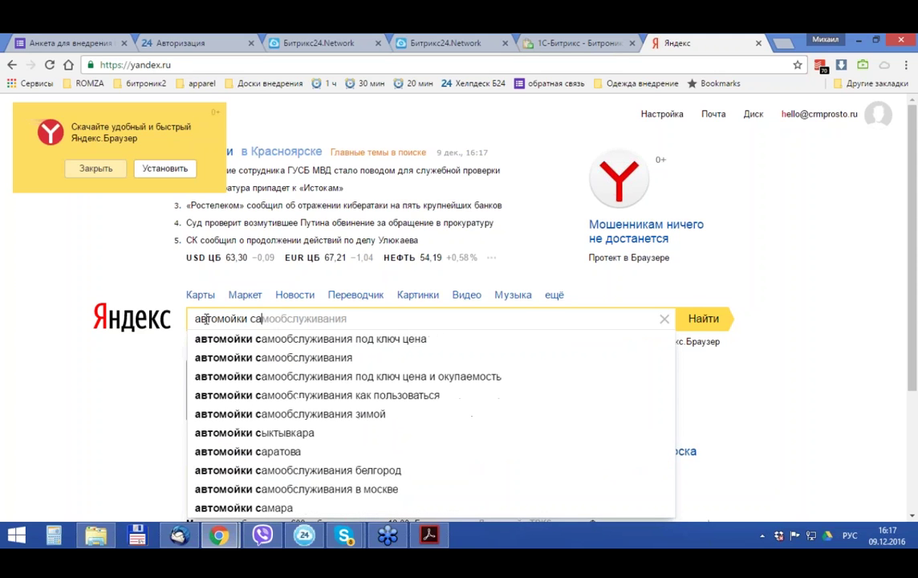
type("мообслуживания")
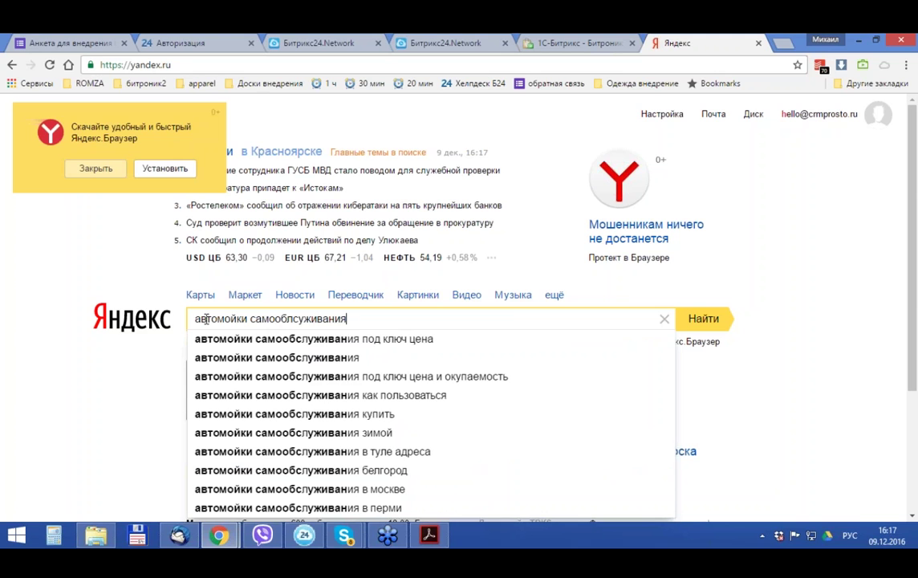
type(" купить")
key("Return")
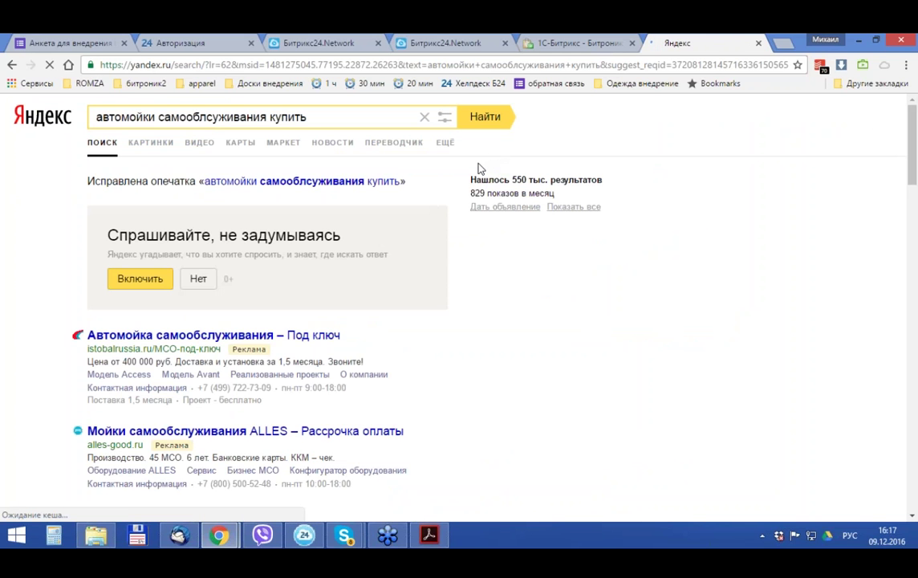
Step: Open the first five search results, from istobalrussia.ru through alles-good.ru, moy-ka.ru and Avito to moyka-wave.ru, each in its own background tab
scroll(464, 175, "down", 2)
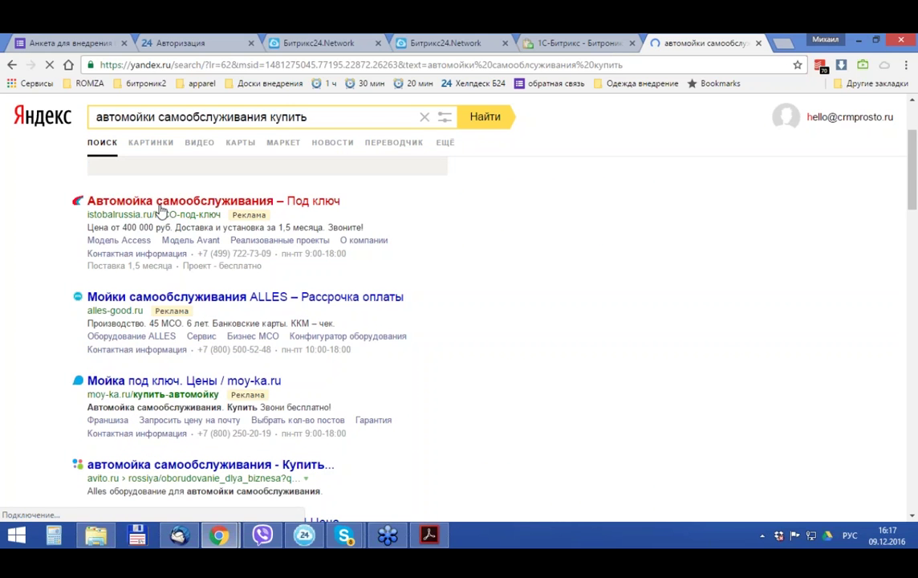
scroll(161, 211, "down", 3)
scroll(164, 279, "up", 4)
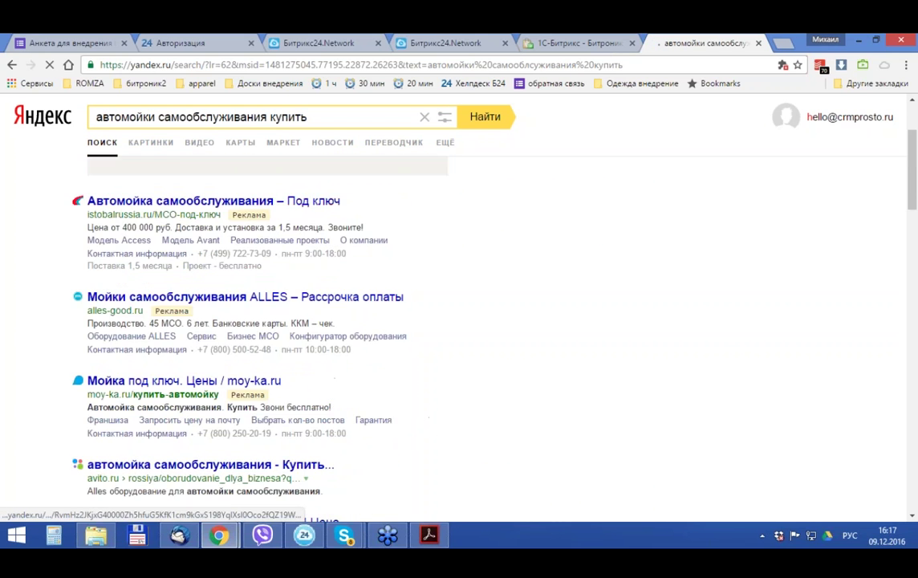
middle_click(164, 279)
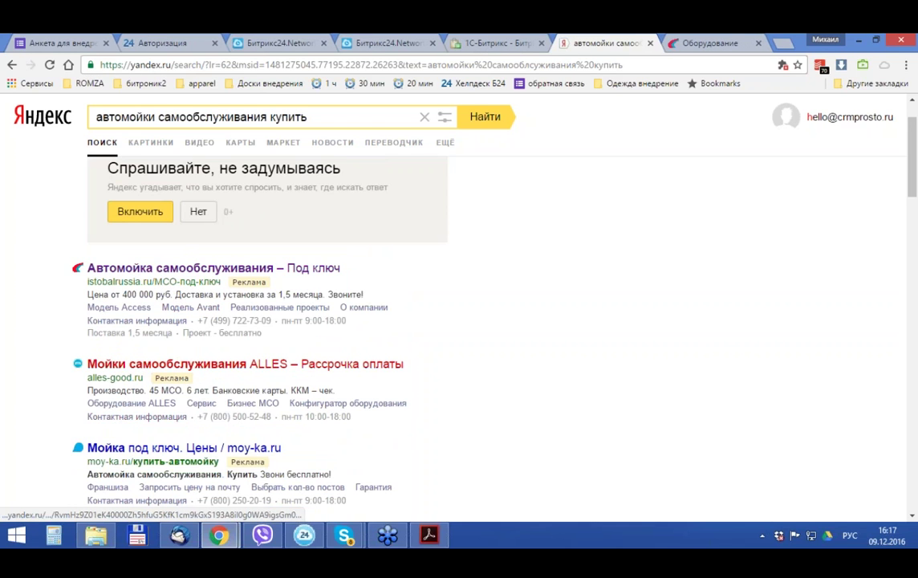
middle_click(185, 363)
scroll(178, 362, "down", 2)
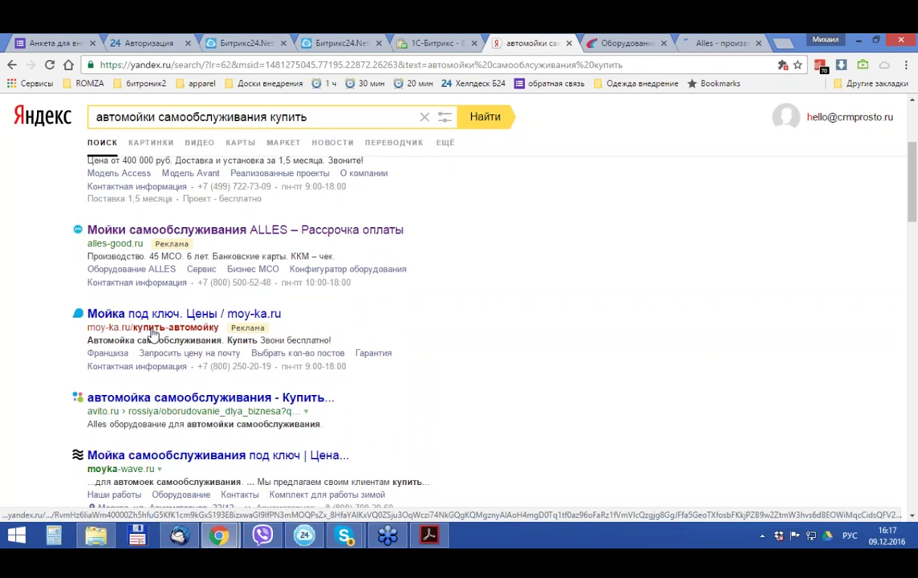
middle_click(112, 314)
scroll(113, 314, "down", 2)
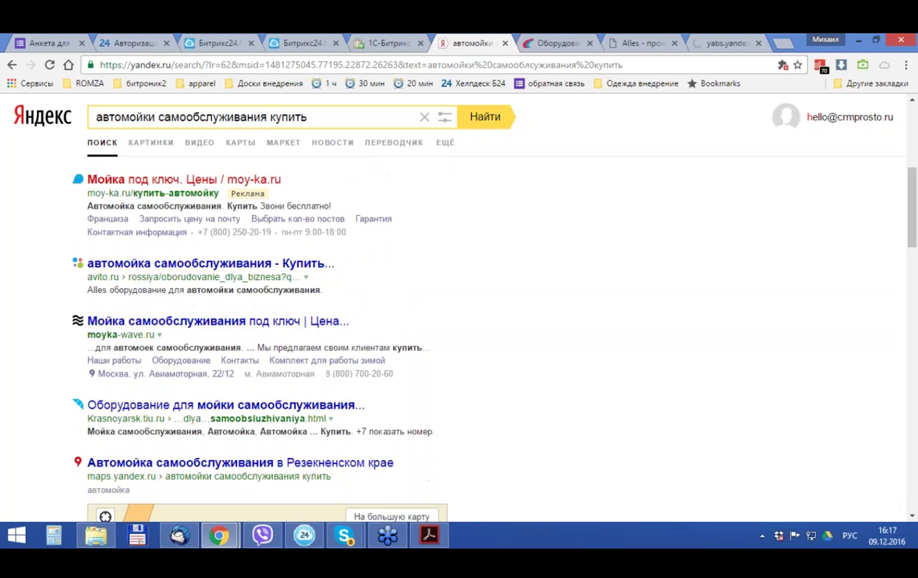
middle_click(164, 287)
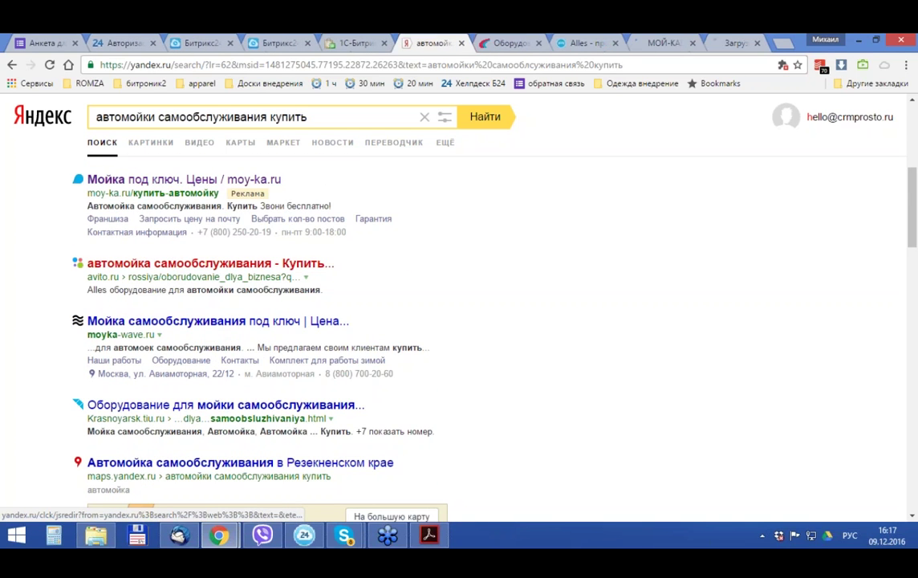
middle_click(148, 329)
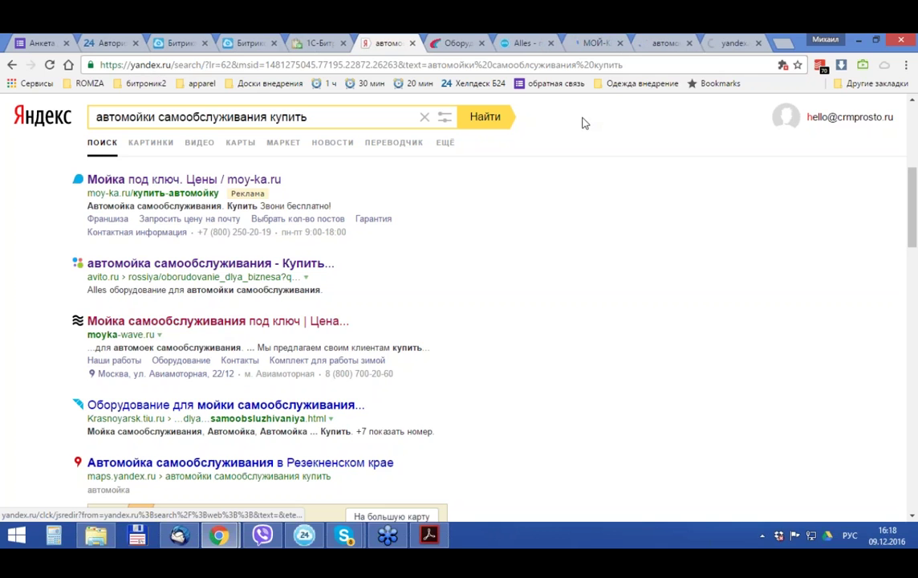
Step: Examine the Istobal site's self-service car wash page, including its equipment offers, prices and main navigation
left_click(453, 45)
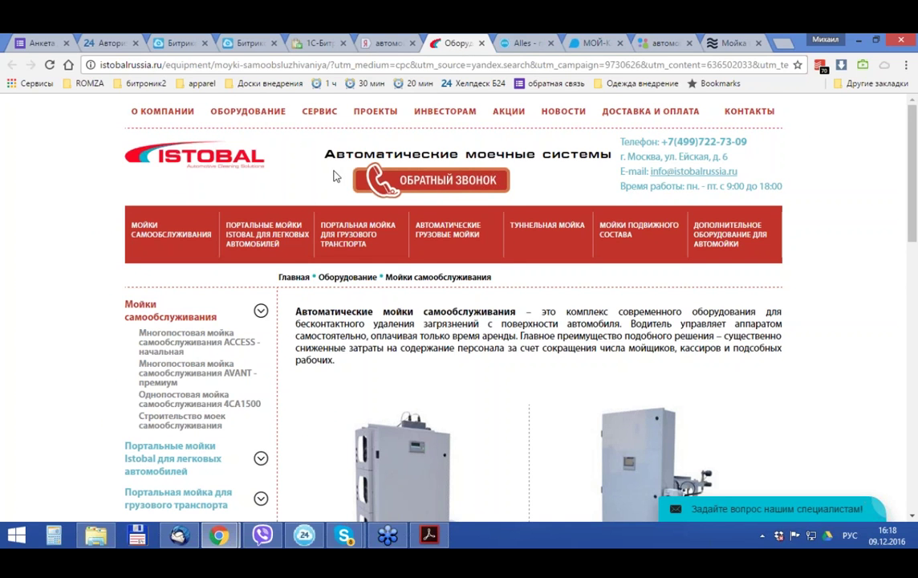
scroll(335, 176, "down", 15)
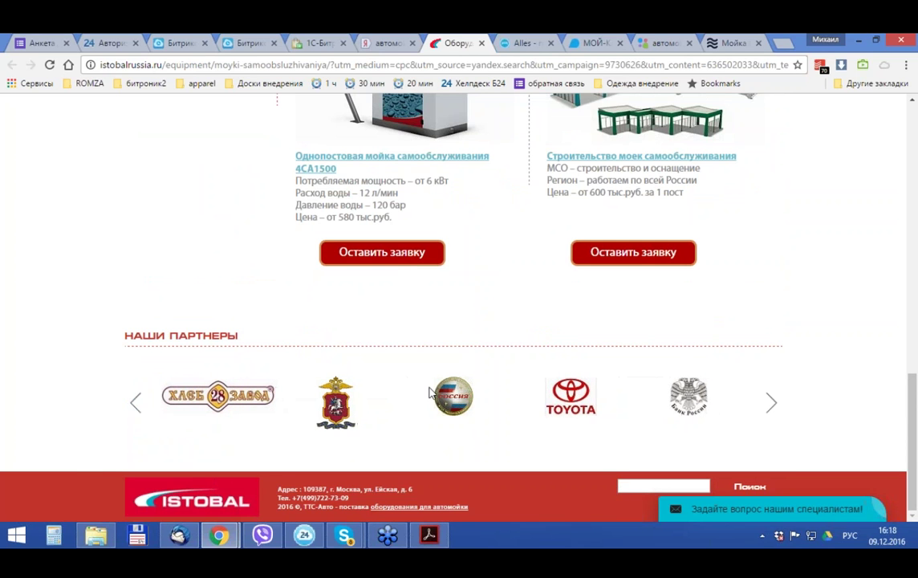
scroll(537, 418, "up", 8)
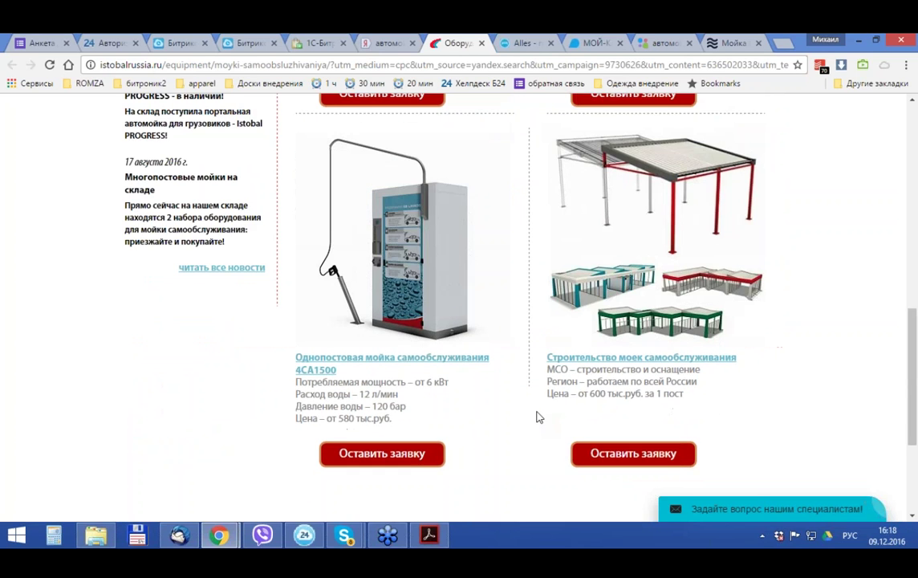
scroll(512, 320, "up", 3)
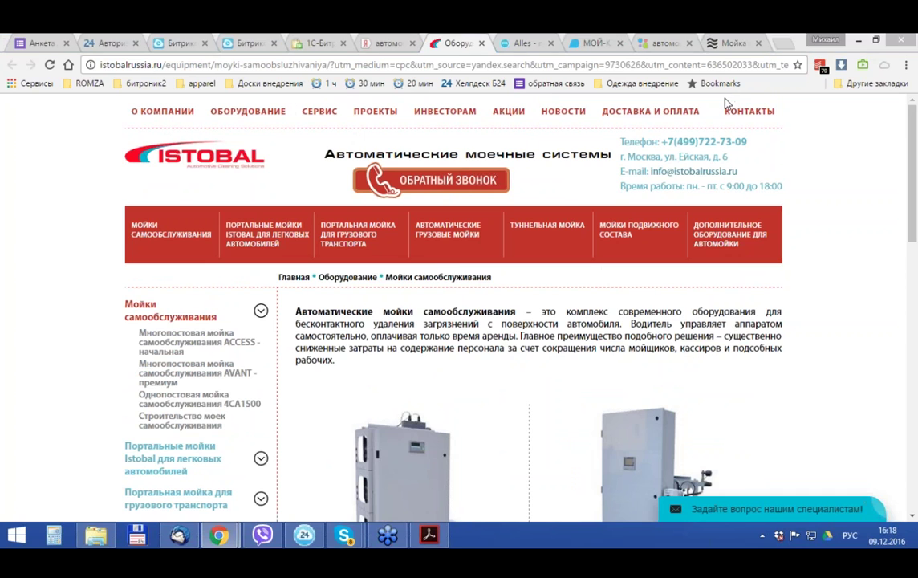
mouse_move(551, 249)
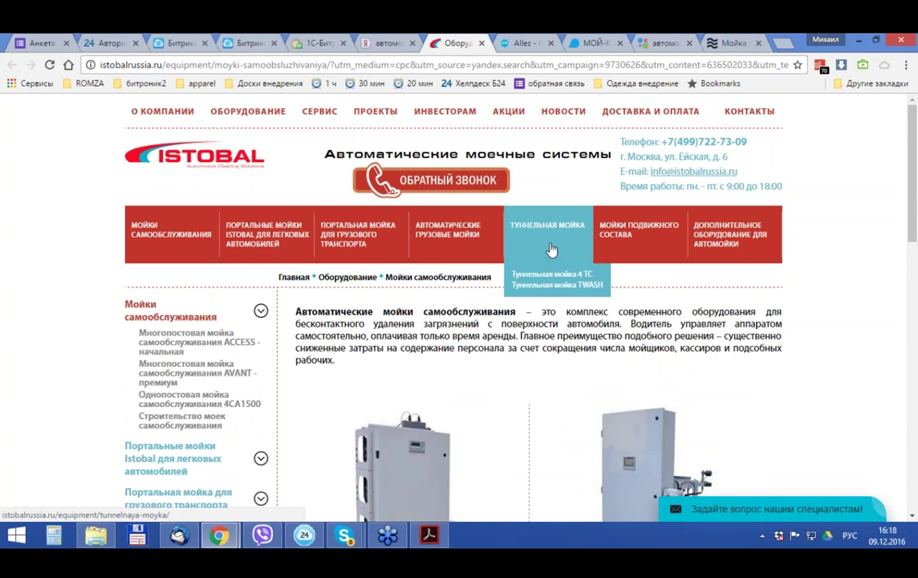
scroll(552, 250, "down", 10)
Step: Look through the Alles and moy-ka.ru competitor sites down to their footers
left_click(522, 45)
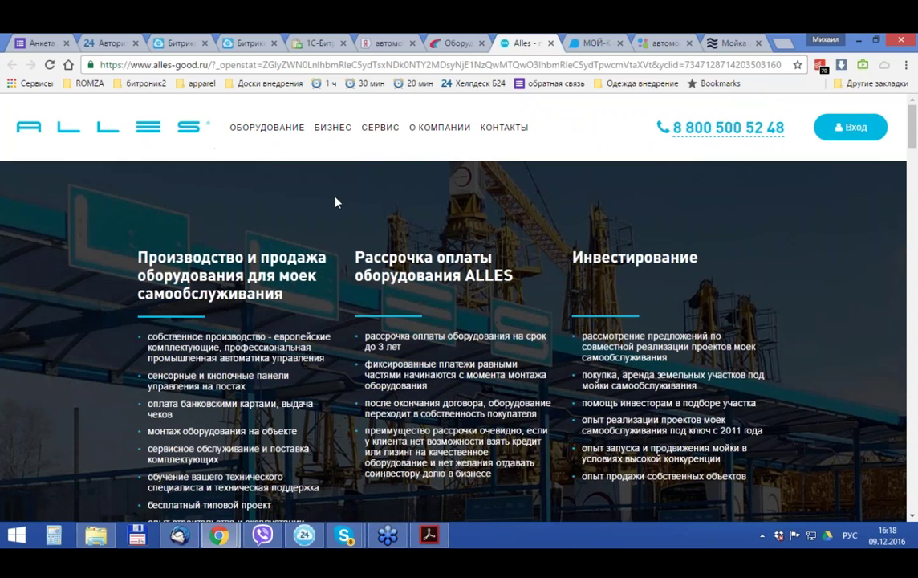
scroll(336, 202, "down", 20)
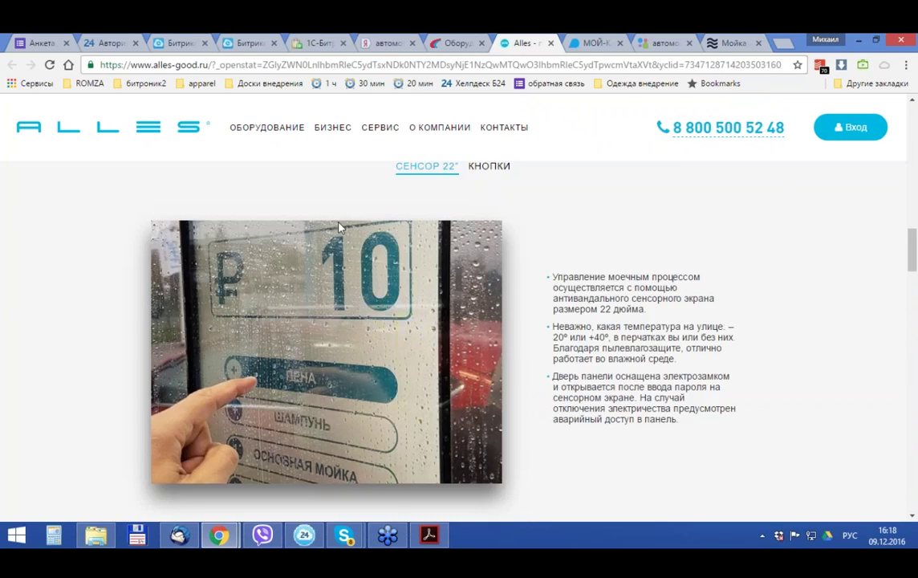
scroll(352, 205, "down", 10)
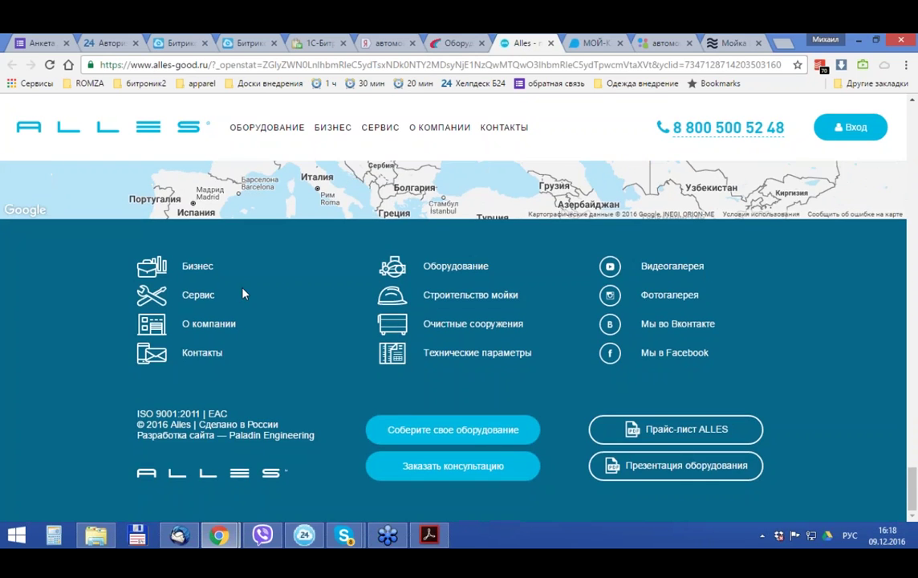
left_click(596, 43)
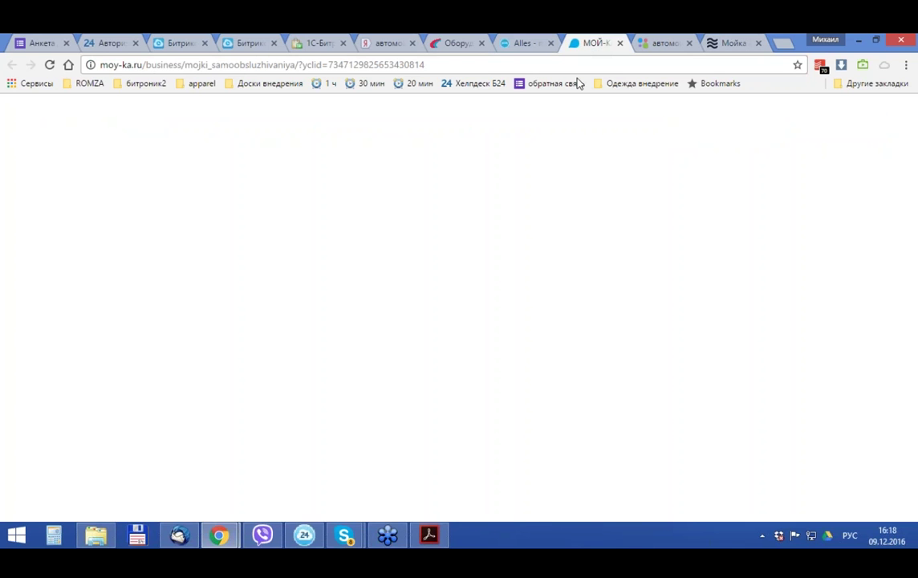
scroll(454, 305, "down", 15)
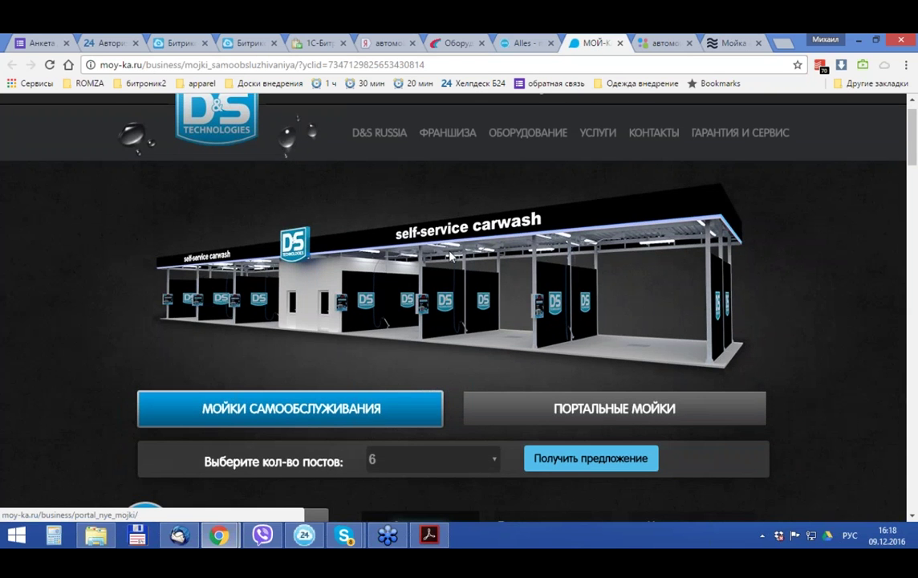
scroll(454, 305, "down", 15)
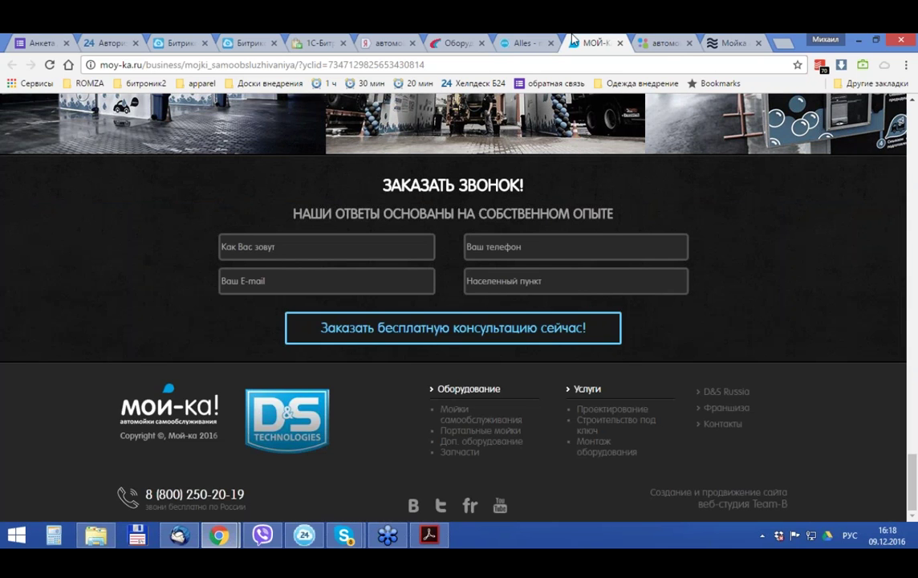
Step: Look through the Avito results page and the moyka-wave.ru site down to its request form
left_click(664, 45)
scroll(494, 293, "down", 10)
left_click(730, 45)
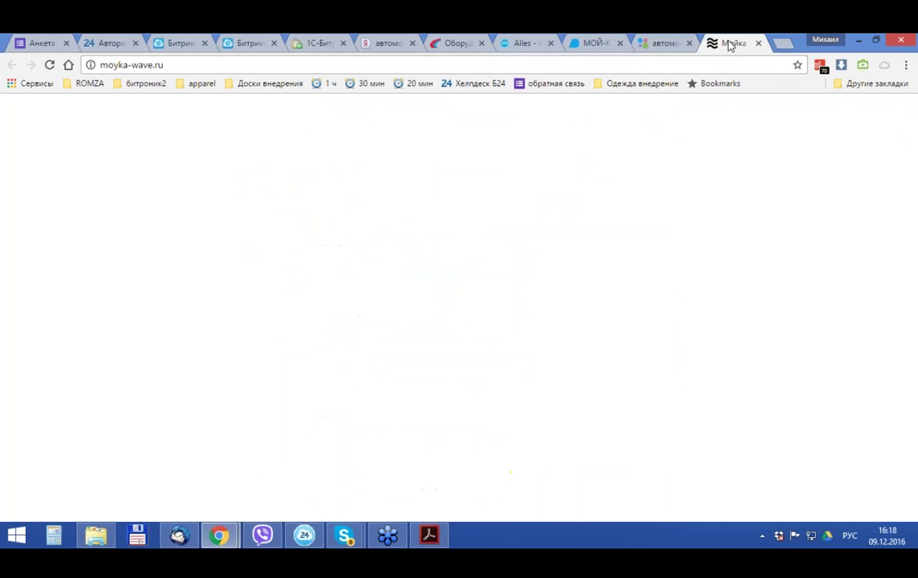
scroll(258, 516, "down", 8)
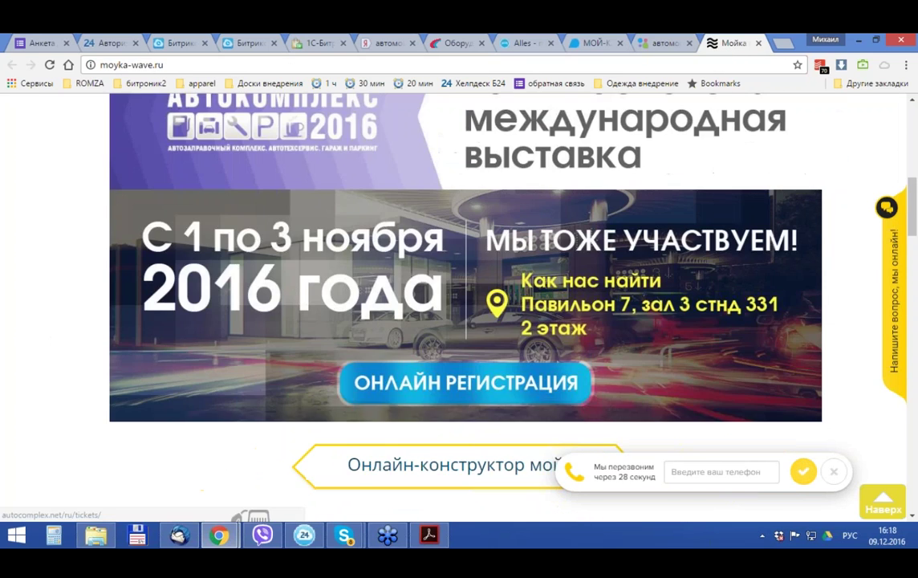
scroll(471, 217, "down", 15)
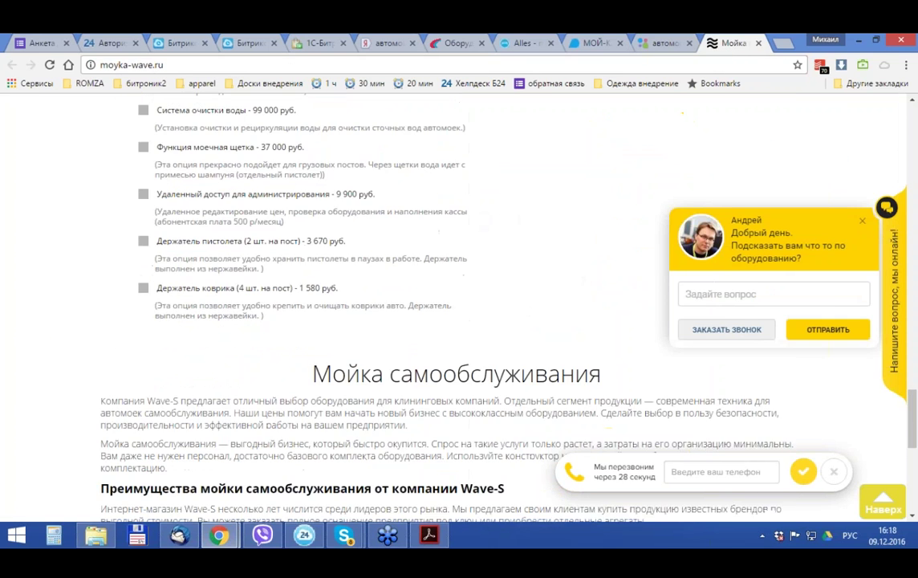
scroll(453, 305, "down", 10)
Step: Dismiss the consultant chat and callback pop-ups on moyka-wave.ru and return to the start of the page
left_click(862, 223)
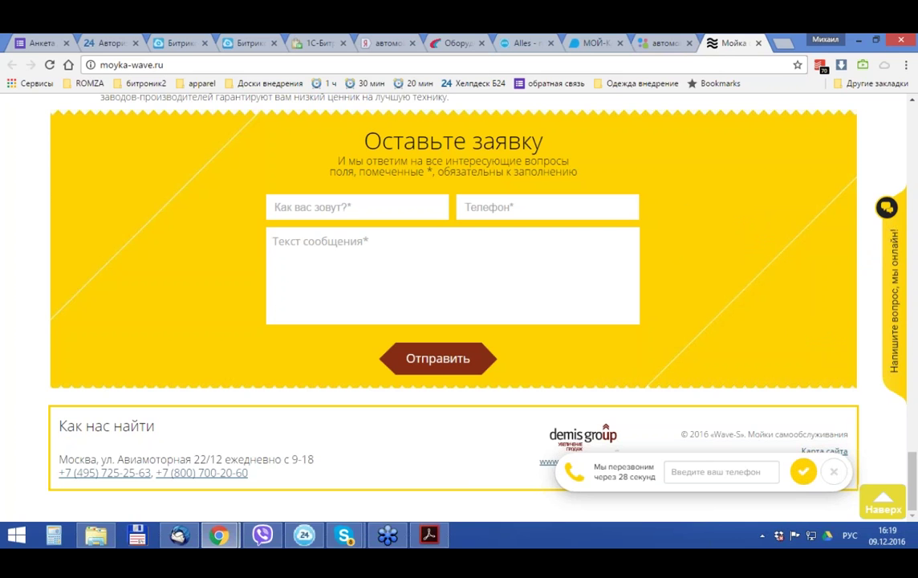
left_click(834, 472)
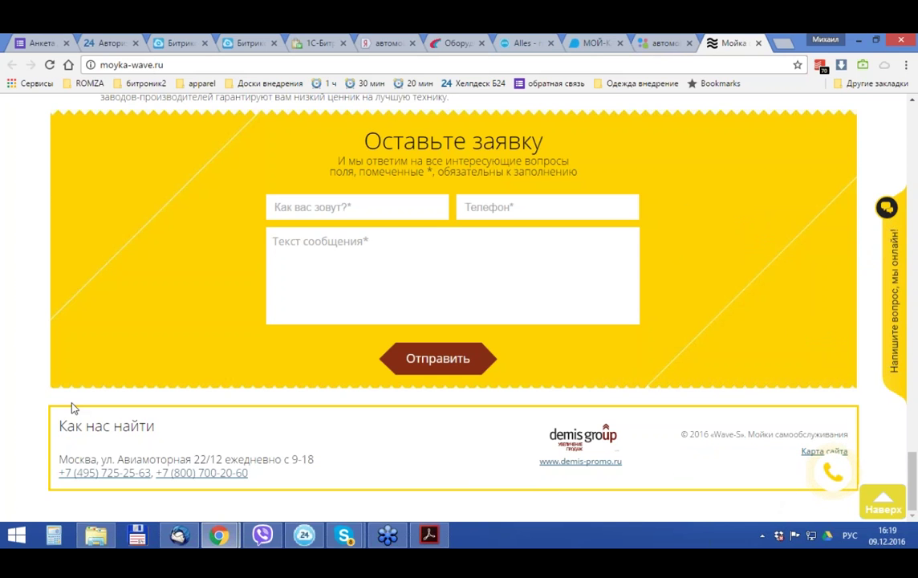
scroll(380, 324, "up", 15)
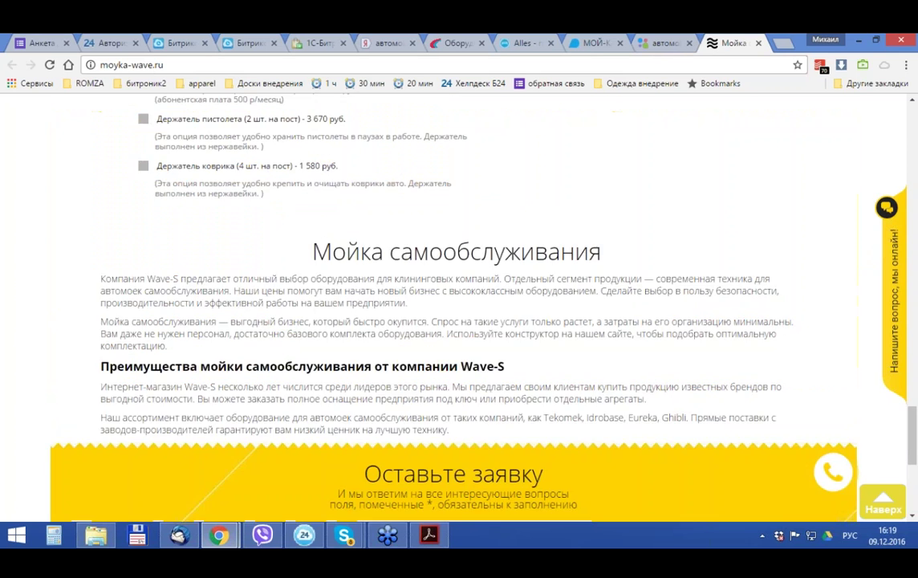
scroll(511, 197, "up", 15)
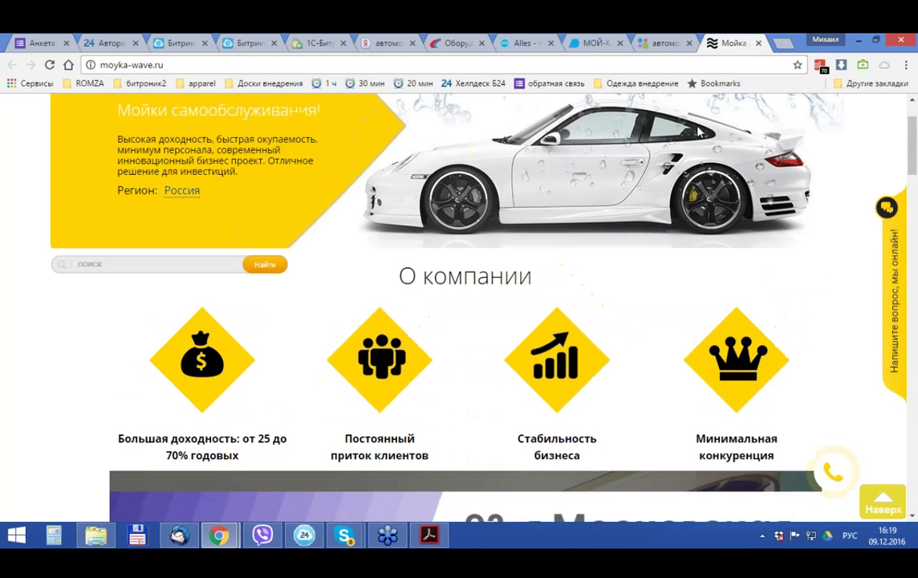
scroll(698, 133, "up", 3)
Step: Check the slide "Где деньги в вашей нише?" in Adobe Acrobat Reader, then open spywords.ru in a new Chrome tab
left_click(431, 543)
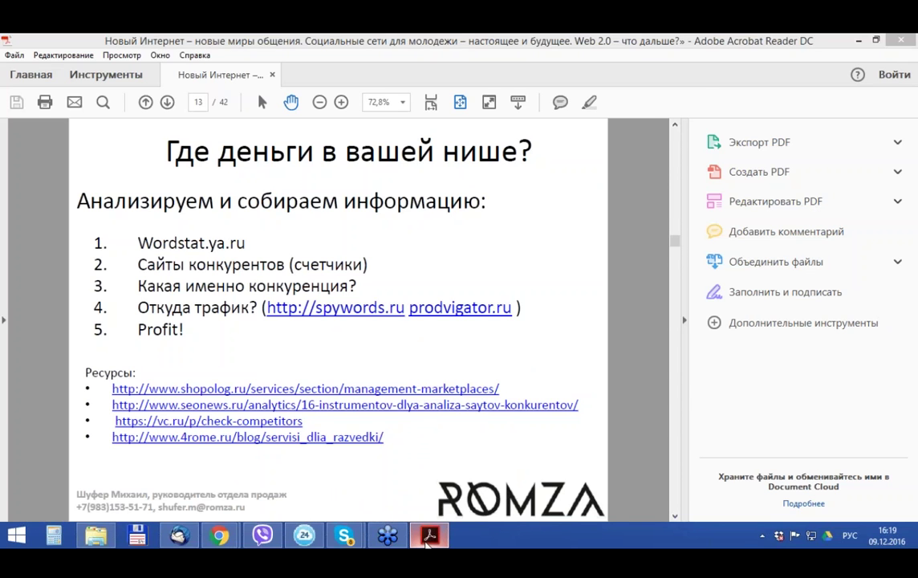
left_click(428, 543)
left_click(789, 46)
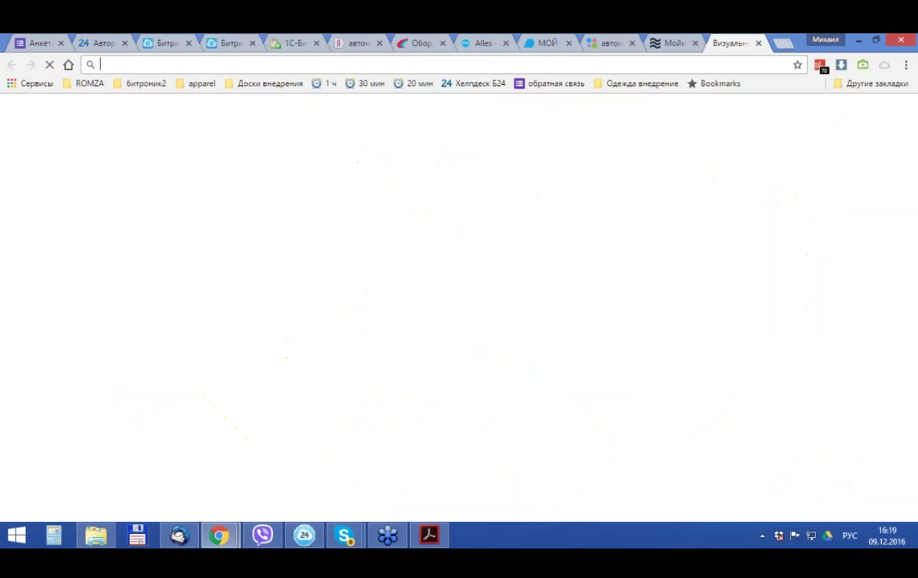
type("spywords.ru")
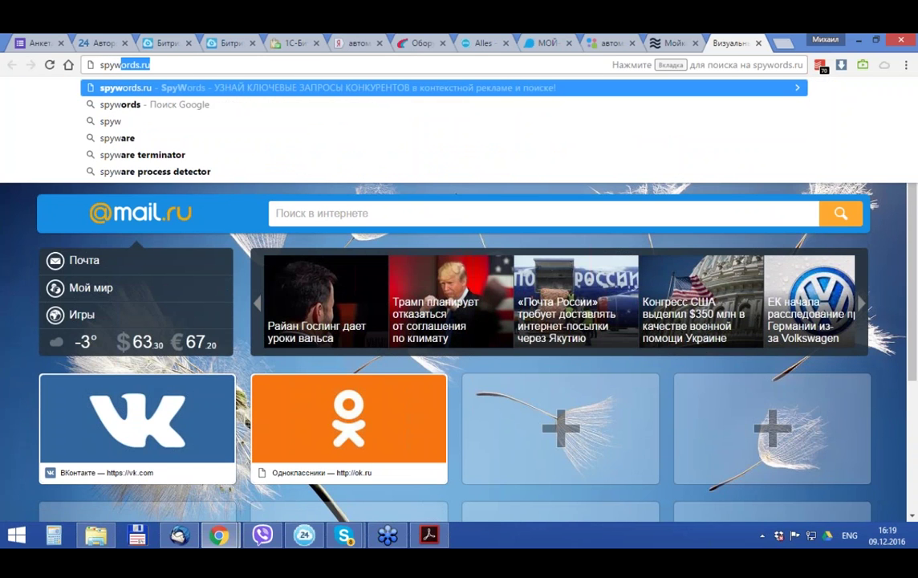
key("Return")
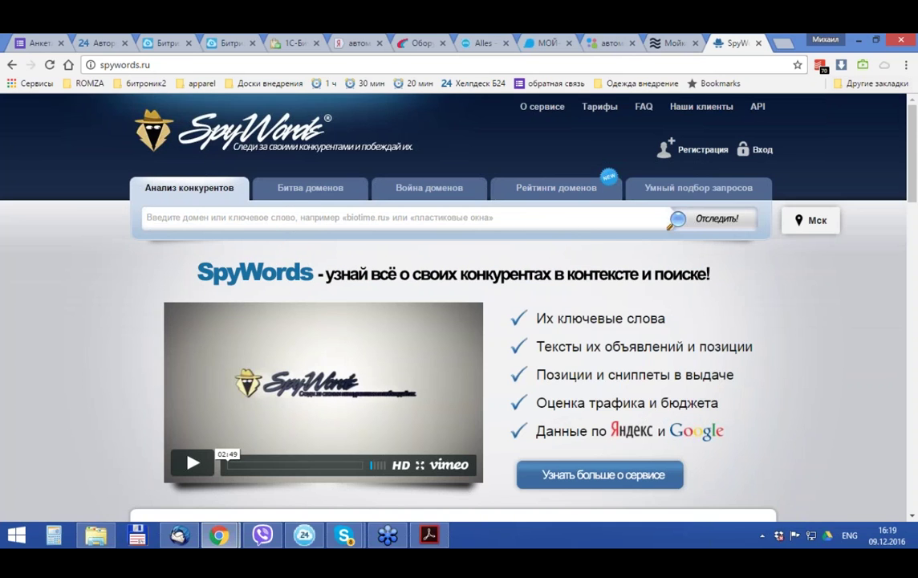
Step: Analyse the domain moyka-wave.ru in SpyWords using its copied address and examine its advertising and organic search queries
left_click(674, 43)
left_click_drag(98, 64, 164, 64)
key("ctrl+c")
key("ctrl+Tab")
key("ctrl+v")
key("Return")
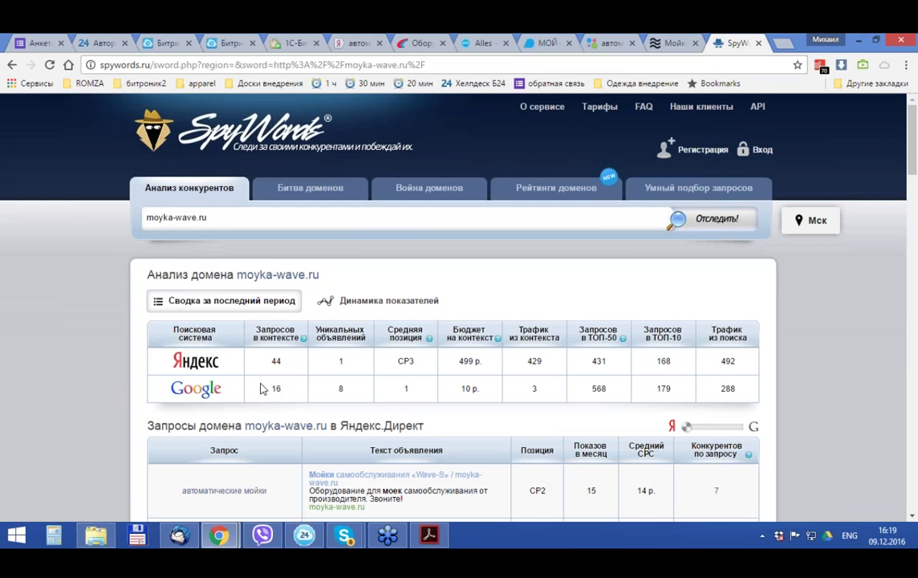
scroll(260, 389, "down", 5)
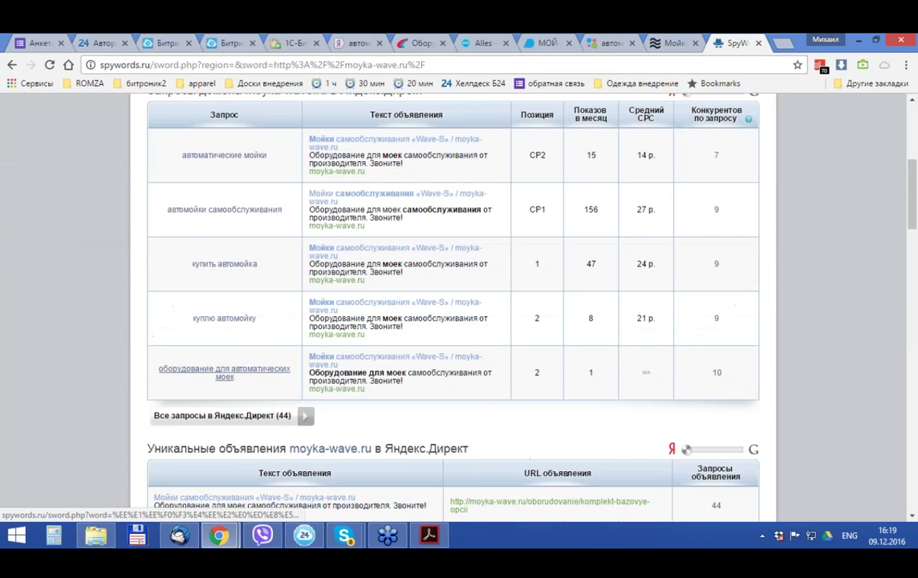
scroll(255, 362, "down", 12)
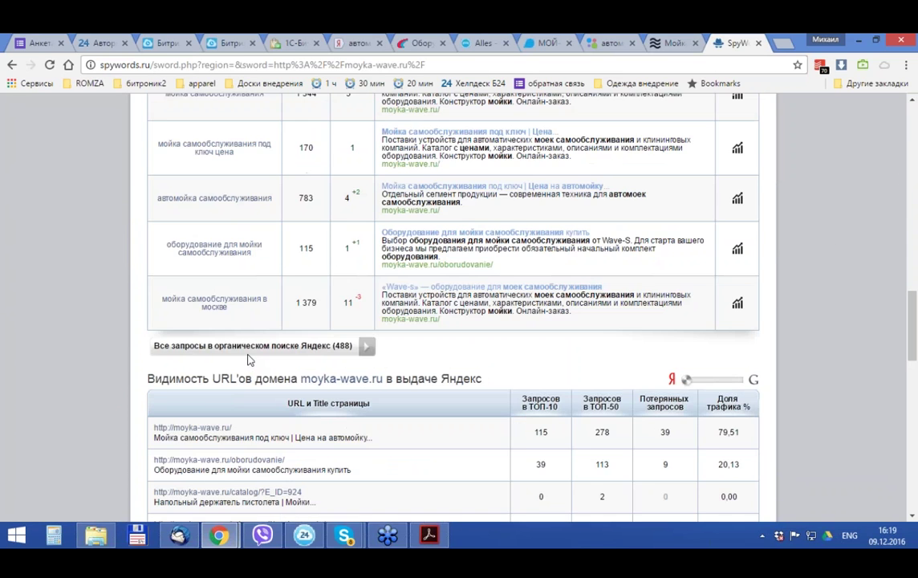
Step: Examine the SpyWords organic Yandex queries, their positions and the page visibility for moyka-wave.ru
scroll(247, 359, "up", 4)
scroll(248, 359, "down", 10)
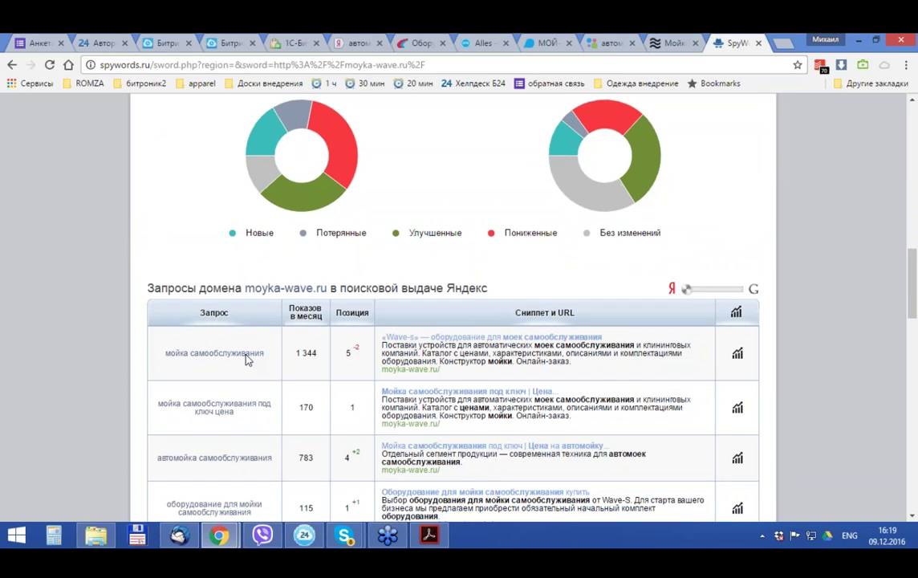
scroll(612, 305, "up", 10)
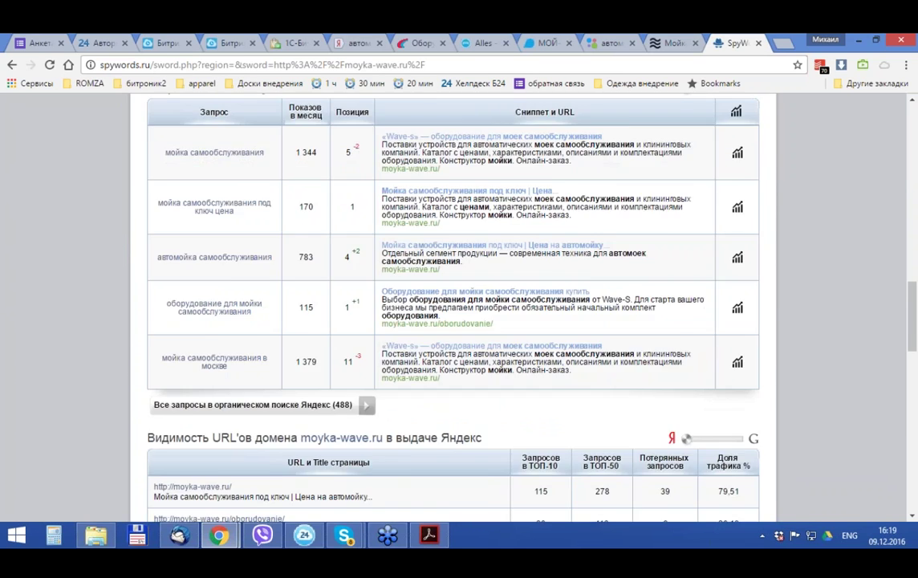
scroll(310, 294, "down", 2)
left_click_drag(307, 332, 304, 350)
left_click(305, 398)
scroll(305, 397, "down", 9)
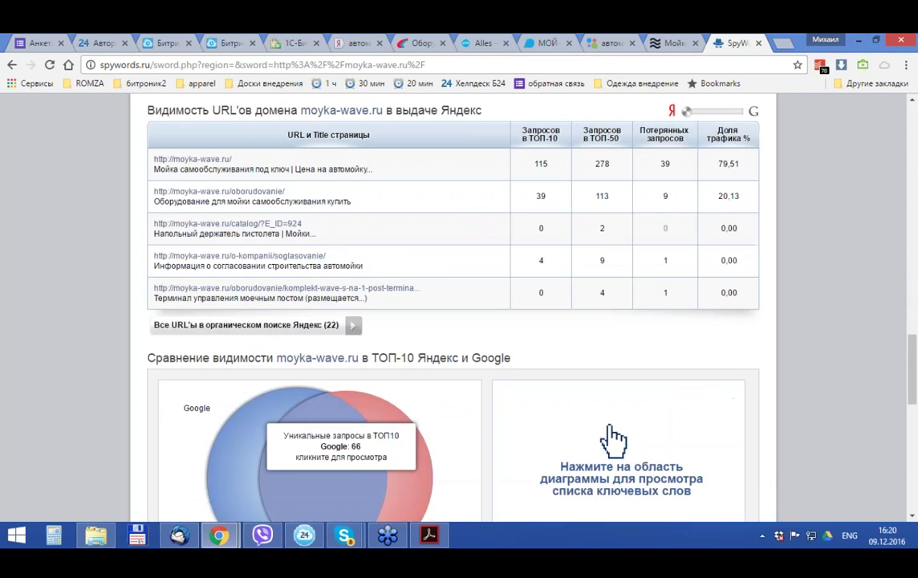
scroll(305, 397, "up", 5)
scroll(305, 397, "up", 4)
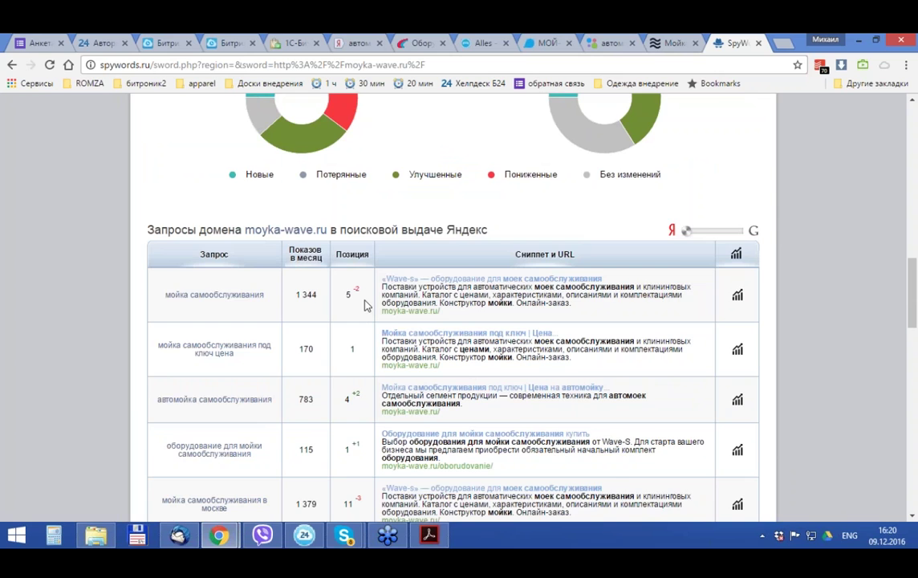
scroll(365, 304, "up", 2)
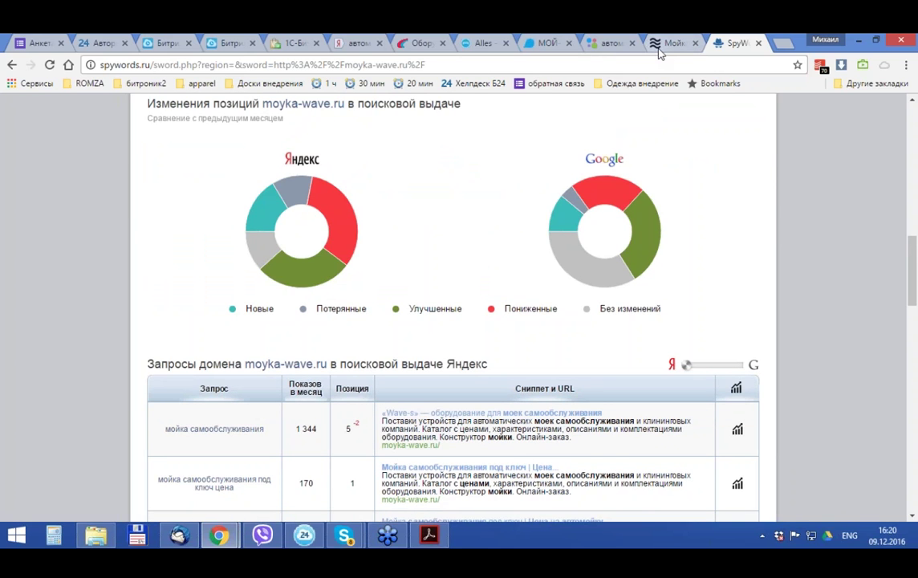
Step: Close the moyka-wave.ru and Avito pages that have already been reviewed
left_click(665, 44)
middle_click(666, 44)
left_click(671, 44)
middle_click(671, 44)
Step: Shorten the MOЙ-KA site's address to moy-ka.ru, load its home page and copy the domain
left_click(598, 43)
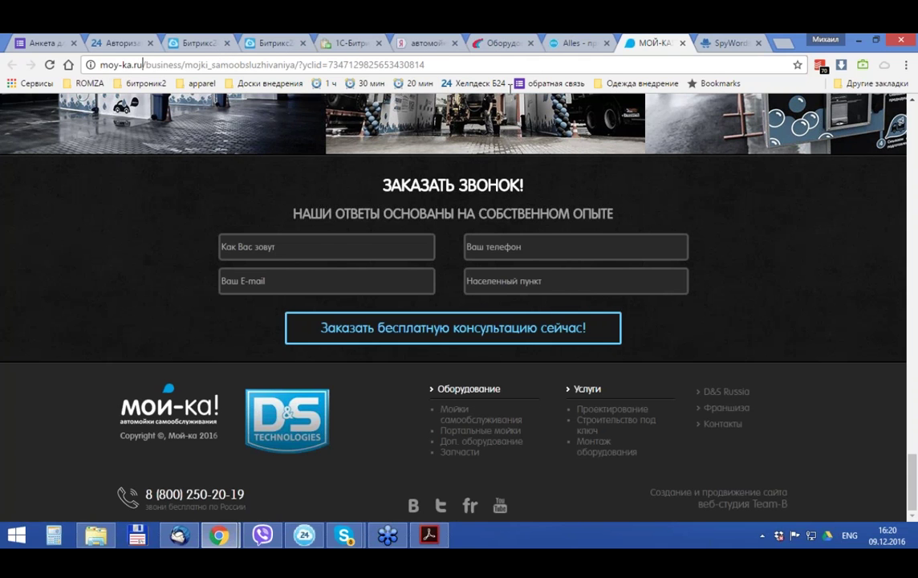
left_click_drag(144, 64, 425, 65)
key("BackSpace")
key("Return")
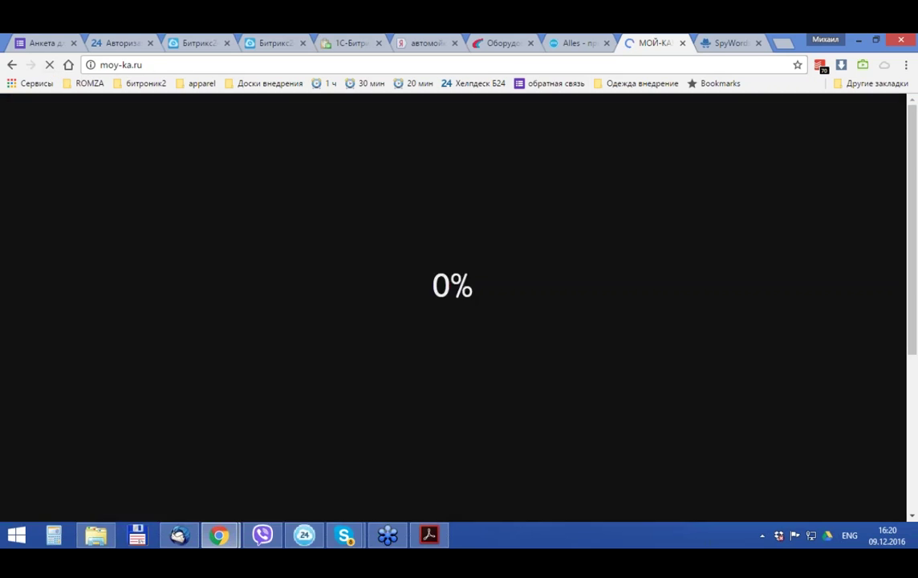
double_click(127, 65)
left_click(126, 65)
key("ctrl+c")
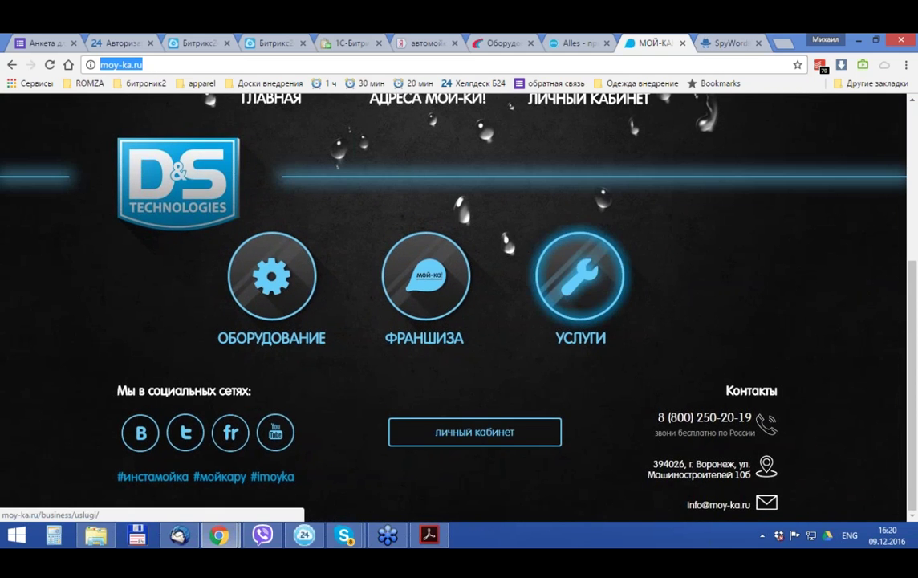
Step: Analyse the copied domain moy-ka.ru in SpyWords and look through its ads and search position changes
key("ctrl+Tab")
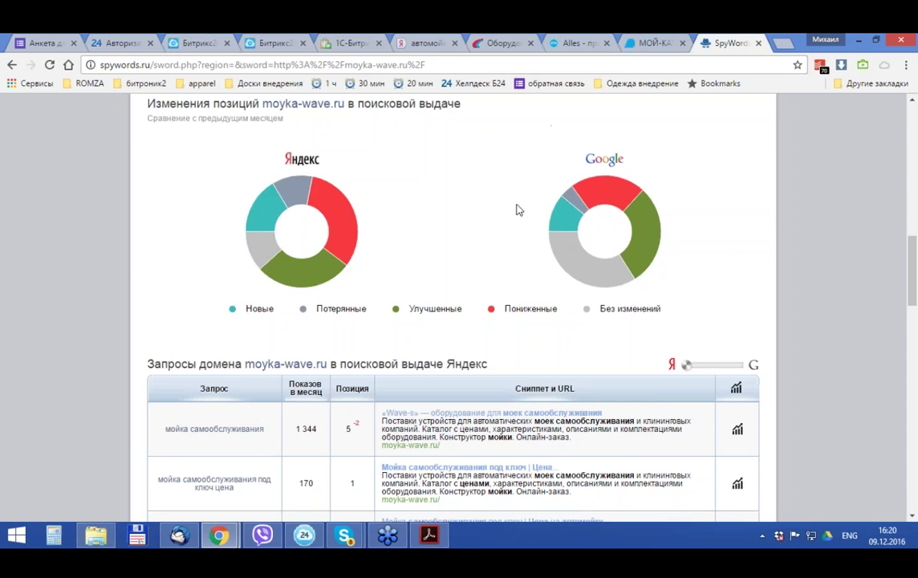
scroll(516, 209, "up", 10)
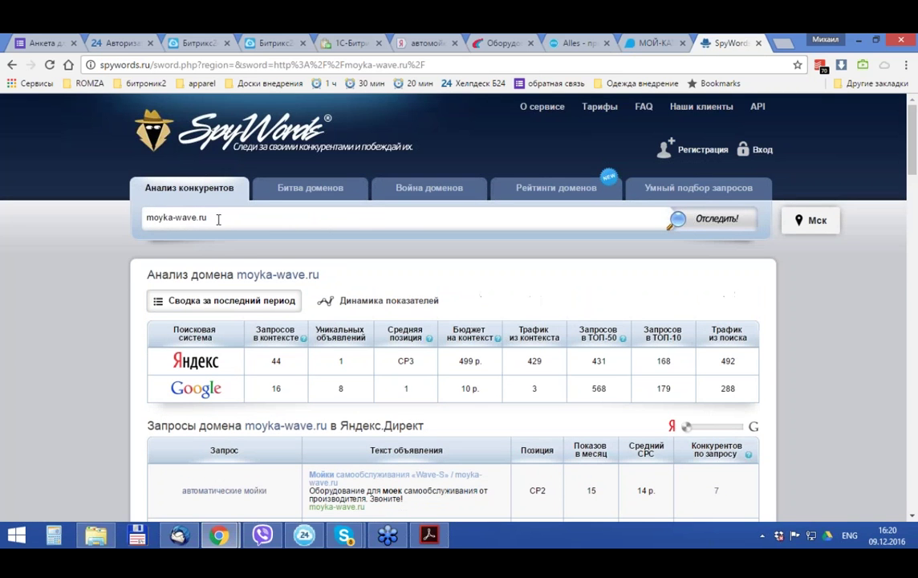
left_click(400, 214)
key("ctrl+a")
key("ctrl+v")
left_click(734, 218)
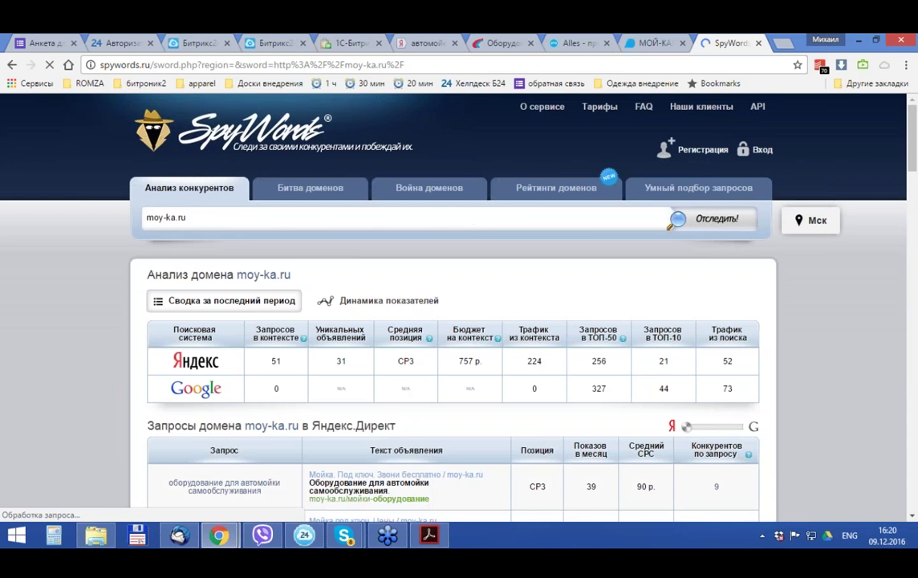
scroll(475, 232, "down", 15)
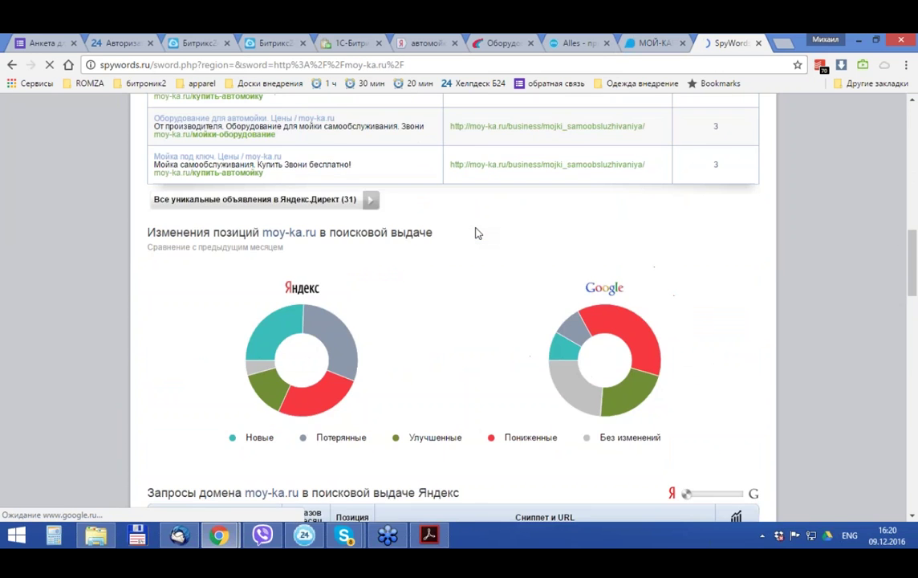
Step: Check the traffic services on the Adobe Acrobat Reader slide, then load prodvigator.ru in Chrome in place of the SpyWords report
left_click(428, 535)
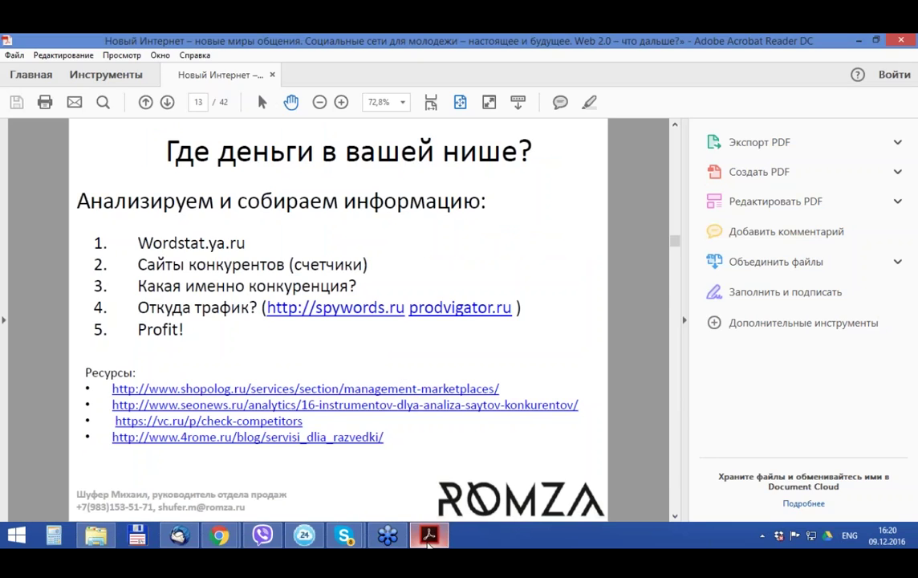
left_click(428, 535)
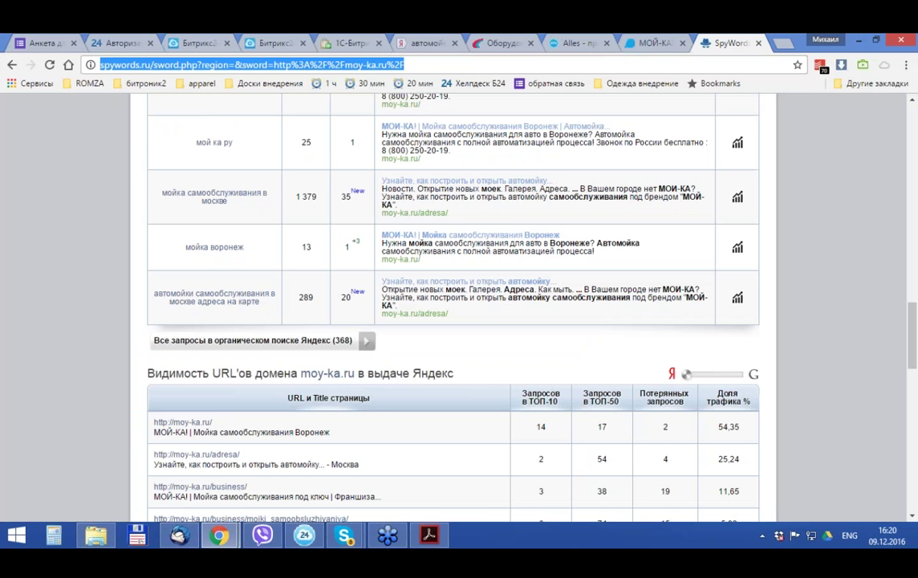
type("prodvigator.ru")
key("Return")
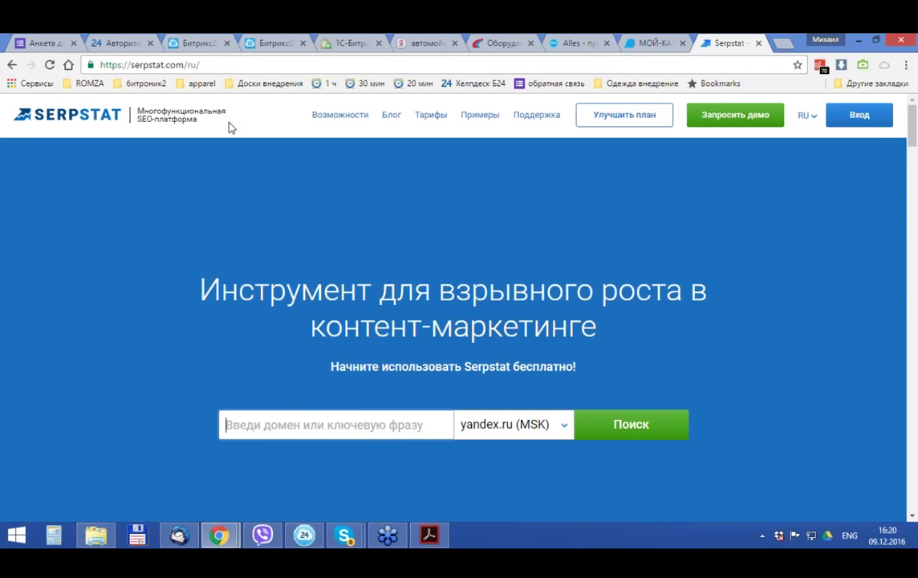
Step: Close the Alles and Istobal competitor sites and return to the Yandex search results
left_click(569, 42)
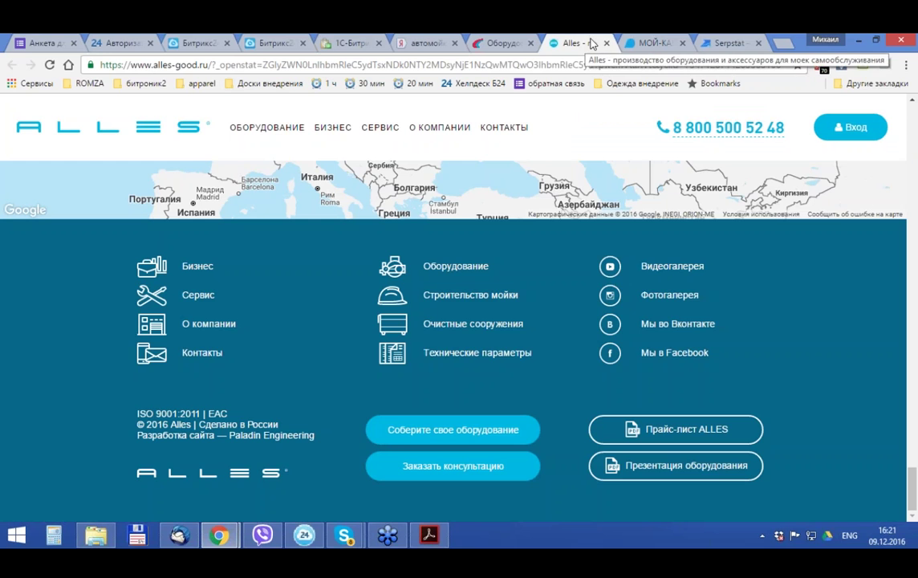
key("ctrl+w")
left_click(536, 42)
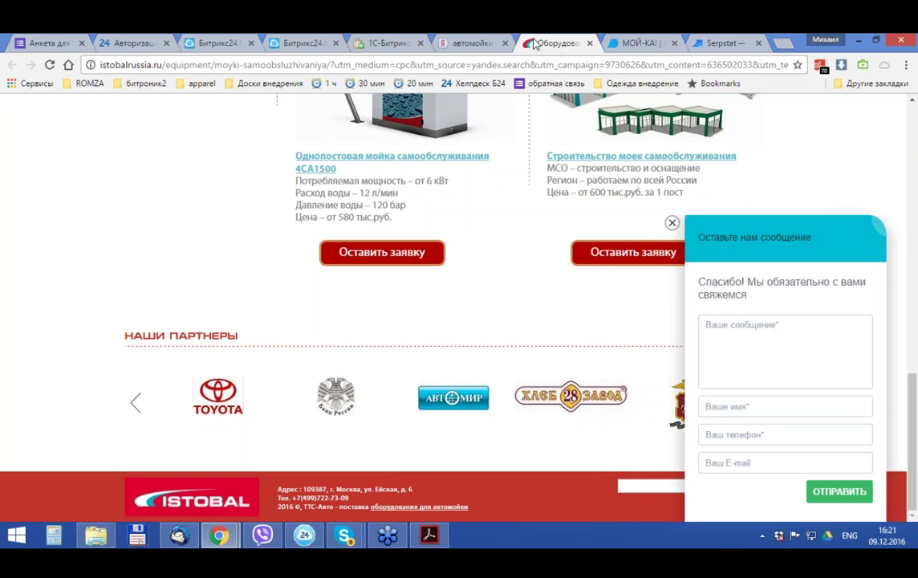
key("ctrl+w")
left_click(536, 42)
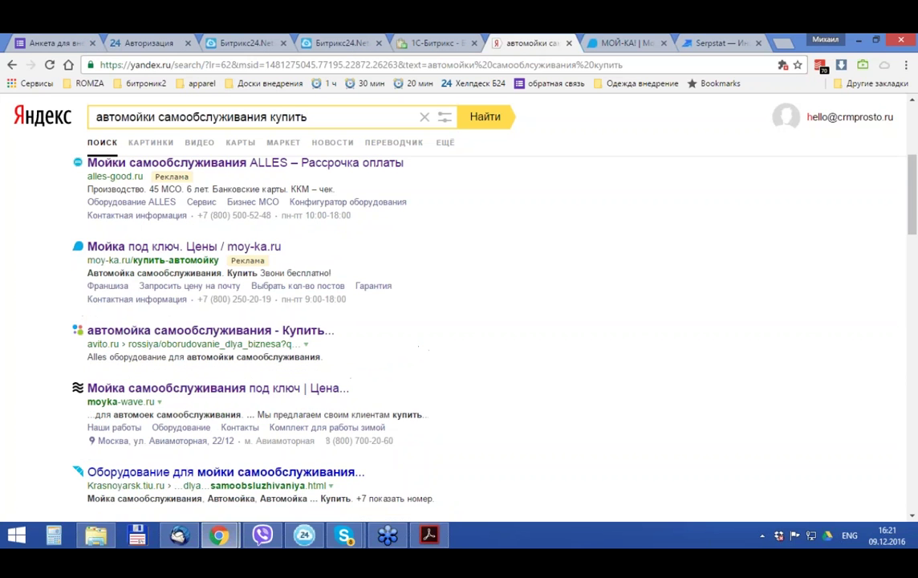
Step: Search Yandex for "офисная мебель купить" in place of the self-service car wash query
left_click(199, 117)
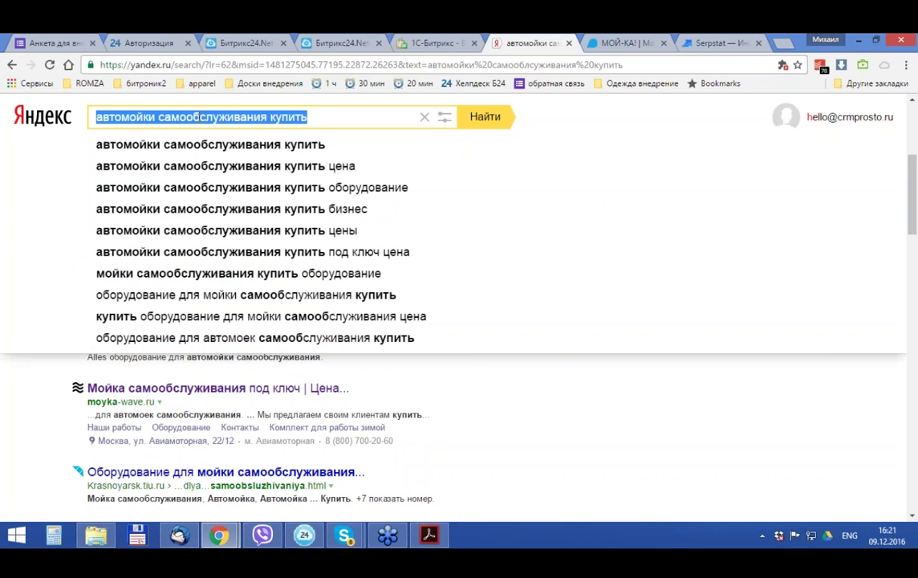
type("vt,tk")
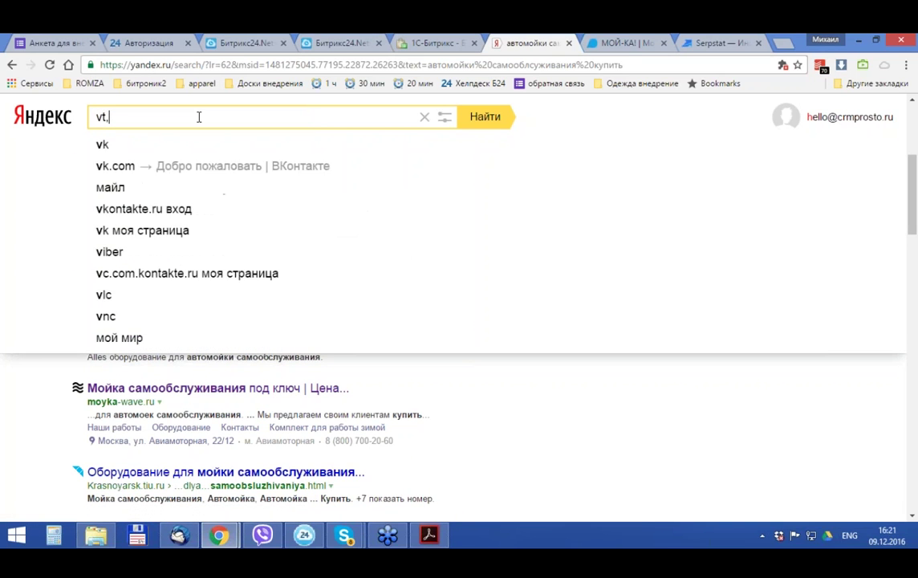
key("BackSpace")
key("BackSpace")
key("BackSpace")
key("BackSpace")
key("BackSpace")
type("о")
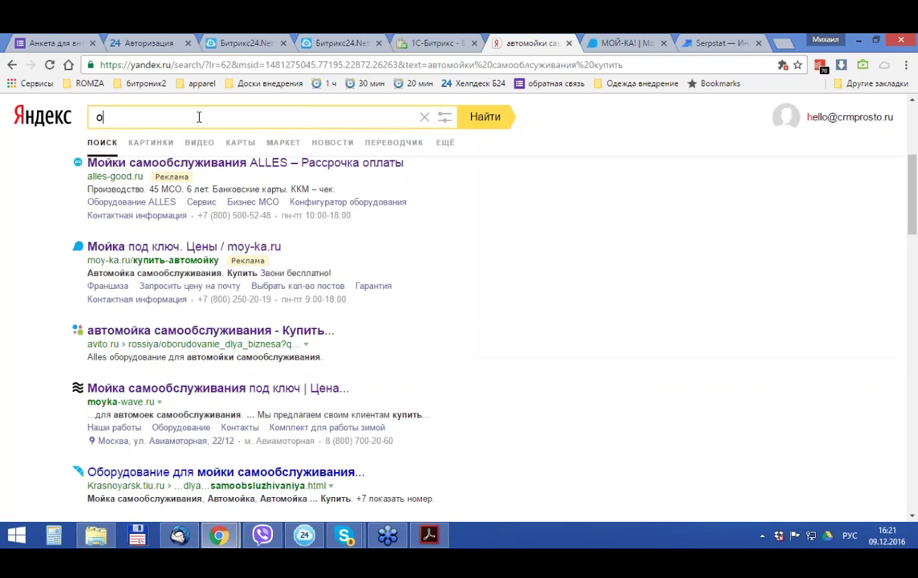
type("фисная мебель купить")
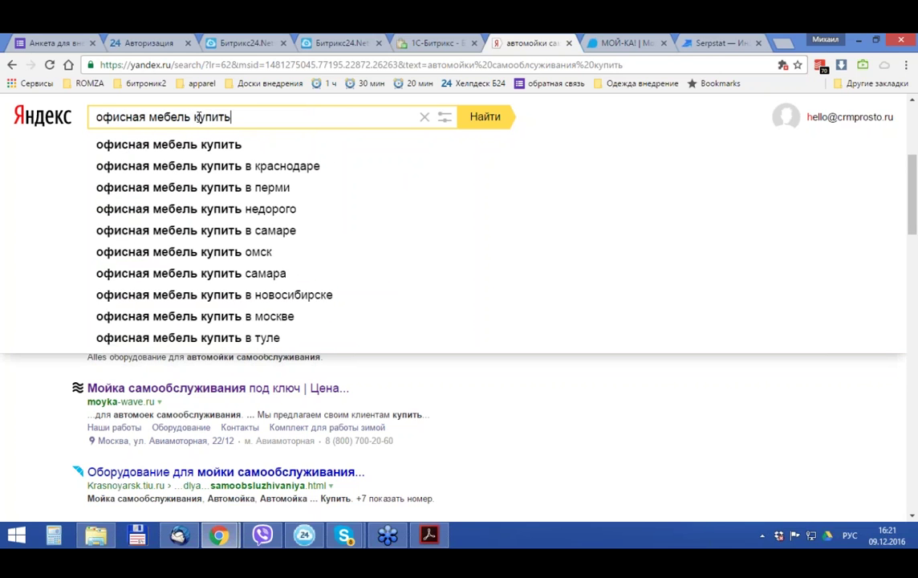
key("Return")
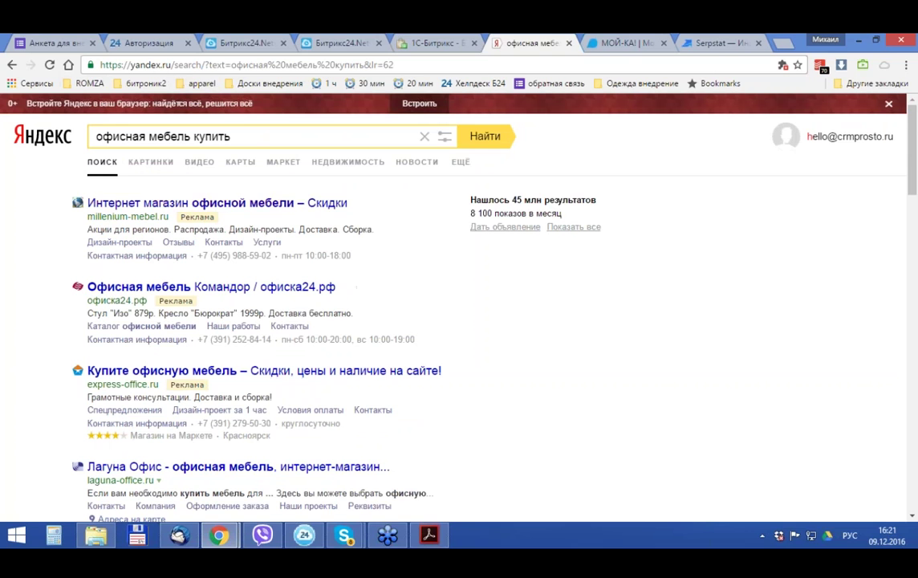
Step: Open the organic results laguna-office.ru, nkmmebel.ru and ekonomebel24.ru in separate browser tabs
scroll(356, 259, "down", 5)
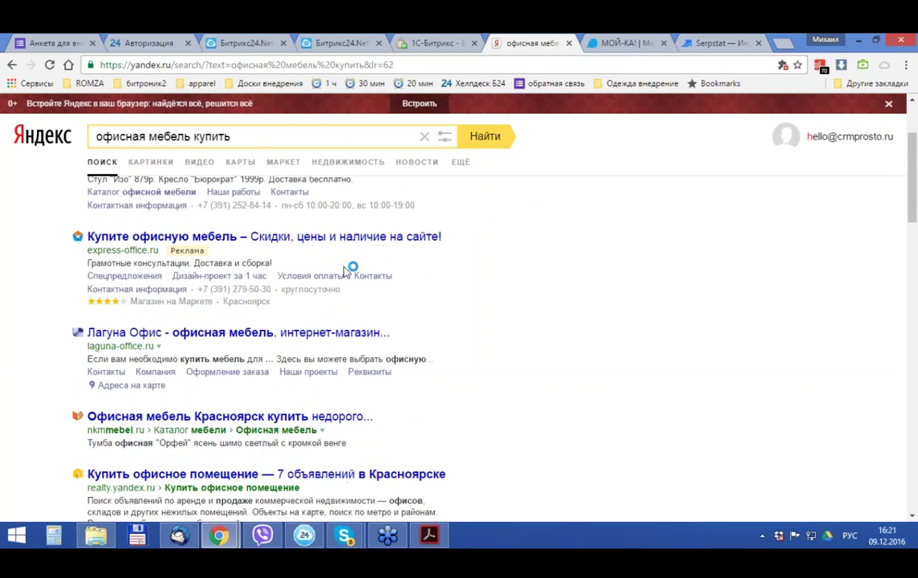
left_click(265, 274)
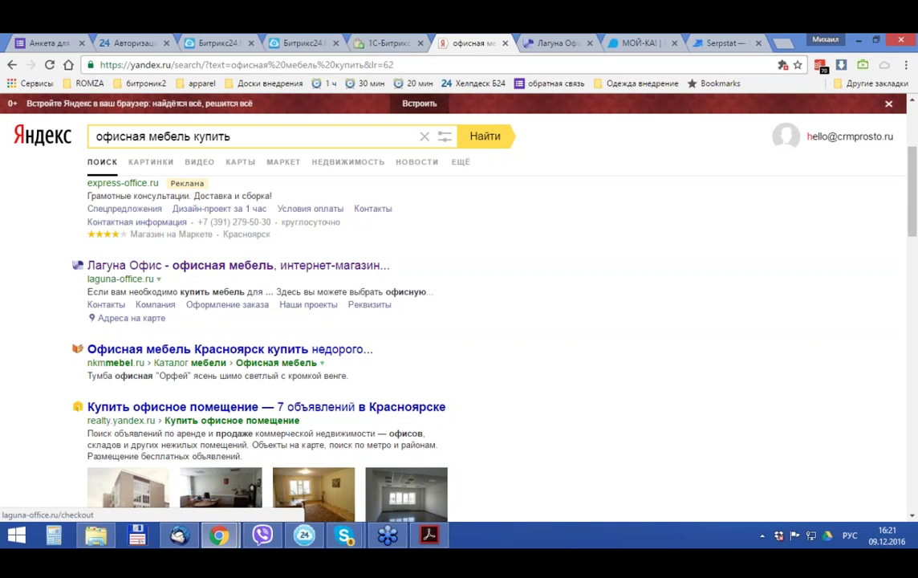
left_click(118, 353)
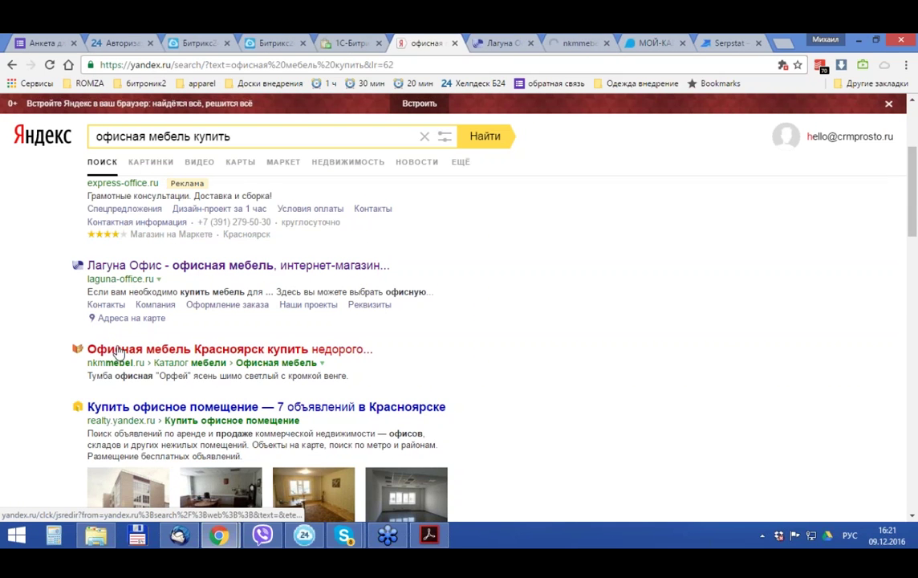
scroll(144, 377, "down", 3)
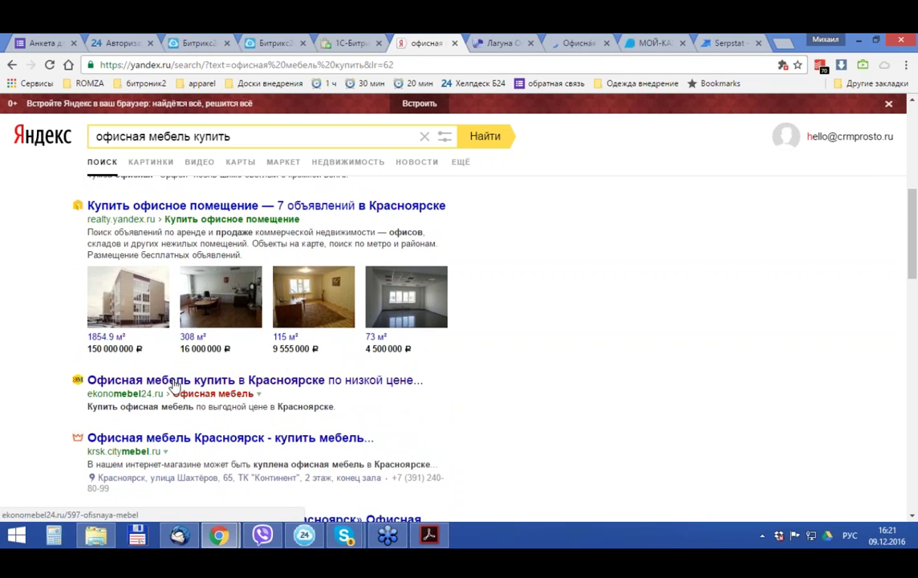
left_click(173, 380)
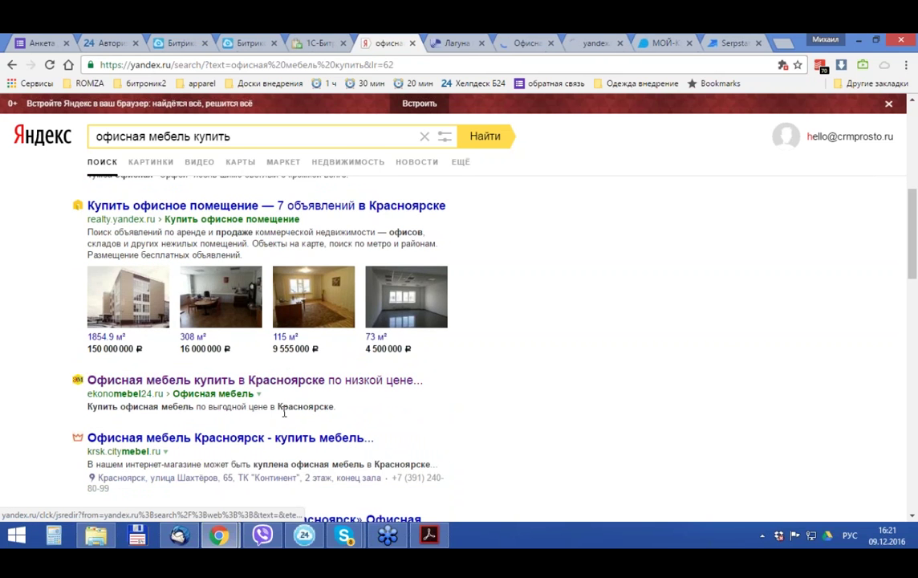
Step: Try to open the advertised results millenium-mebel.ru and офиска24.рф from the start of the results page
scroll(173, 385, "up", 3)
scroll(248, 368, "up", 2)
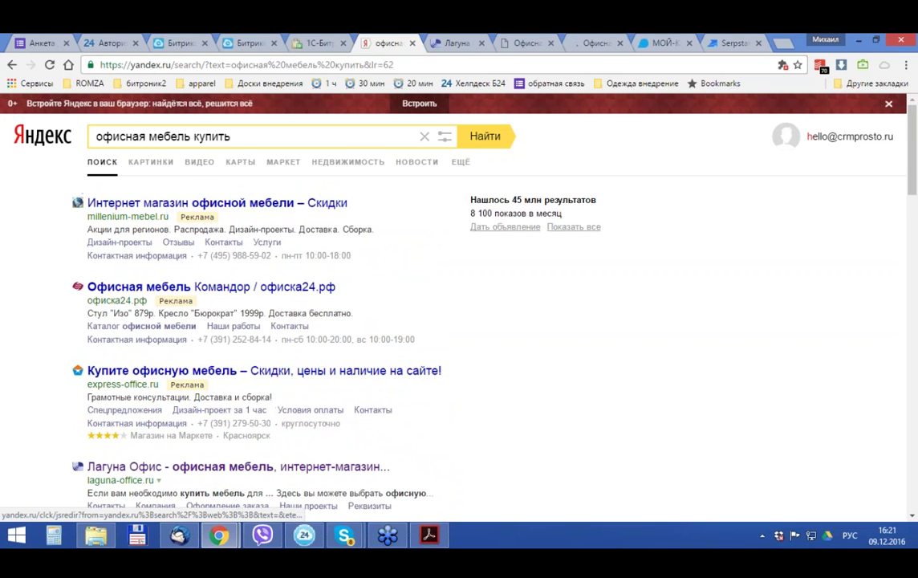
left_click(126, 202)
left_click(249, 288)
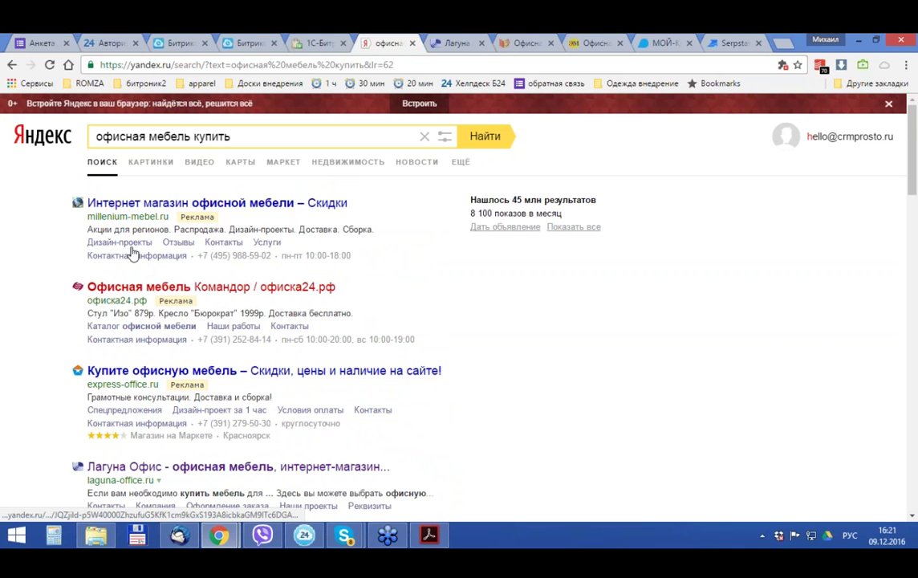
left_click(113, 202)
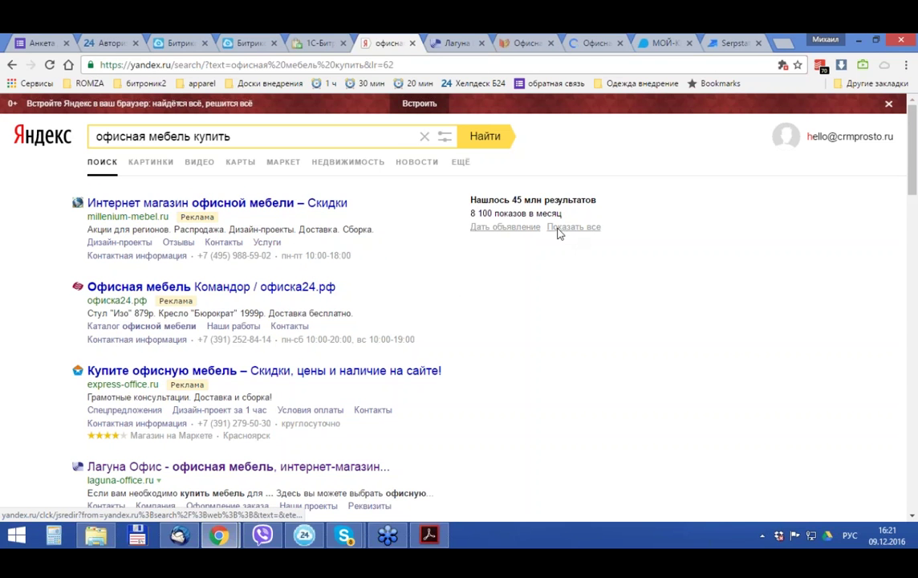
Step: View the weekly Yandex.Metrica statistics in the laguna-office.ru footer and open the site's LiveInternet counter page
left_click(454, 40)
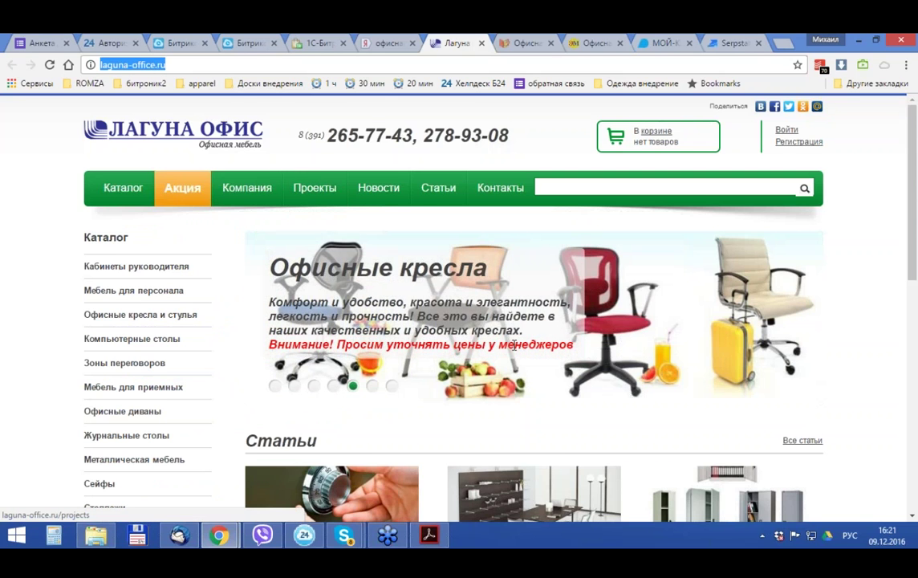
scroll(513, 345, "down", 10)
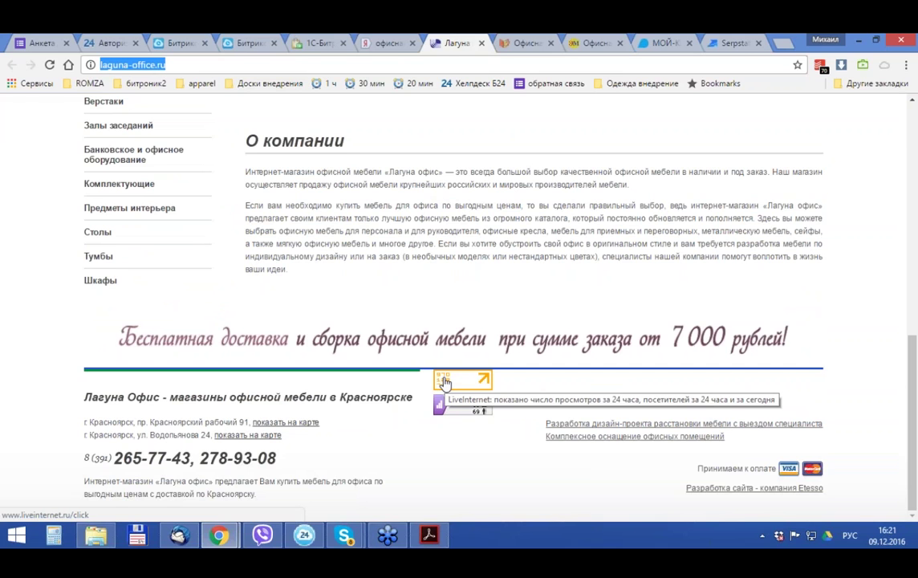
left_click(441, 407)
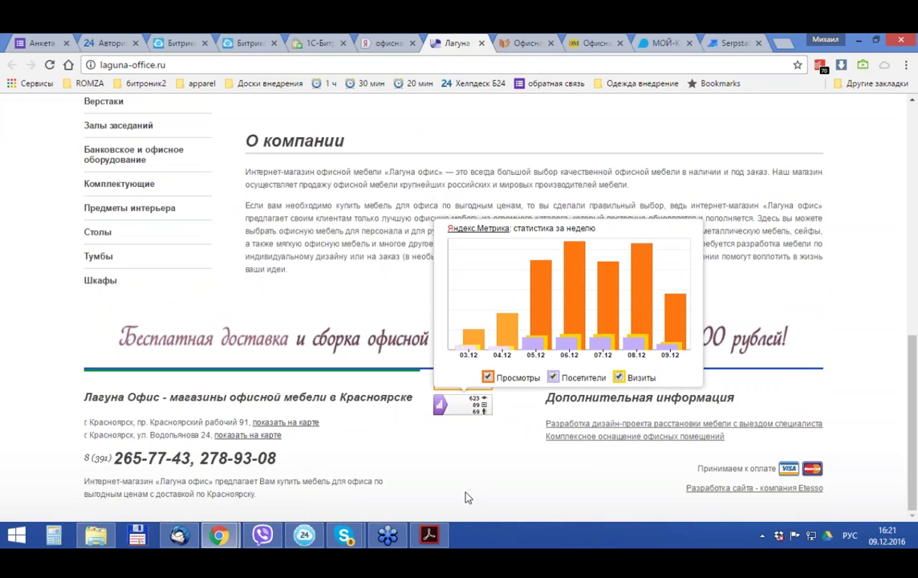
left_click(464, 480)
left_click(466, 383)
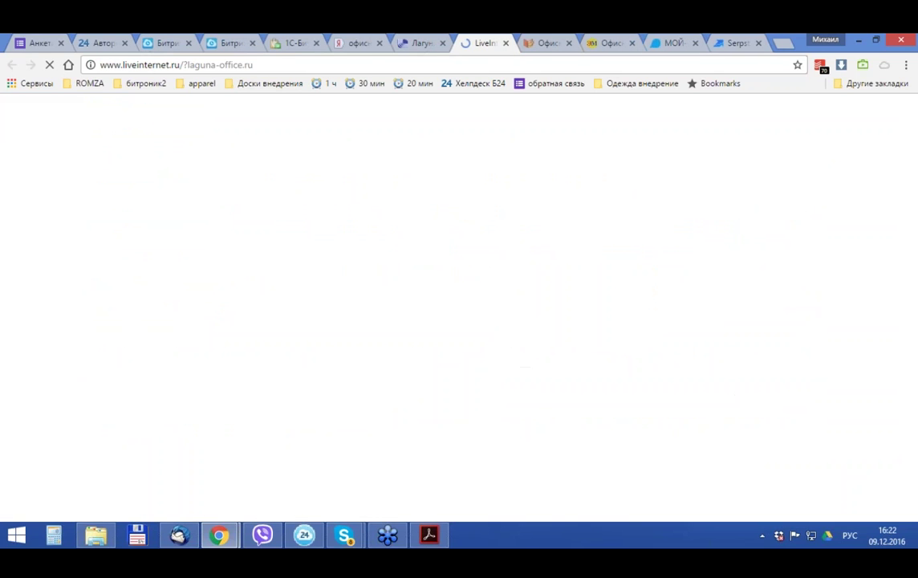
Step: Close the LiveInternet page, then check the nkmmebel.ru footer for a visitor counter and close that site
key("ctrl+w")
left_click(523, 42)
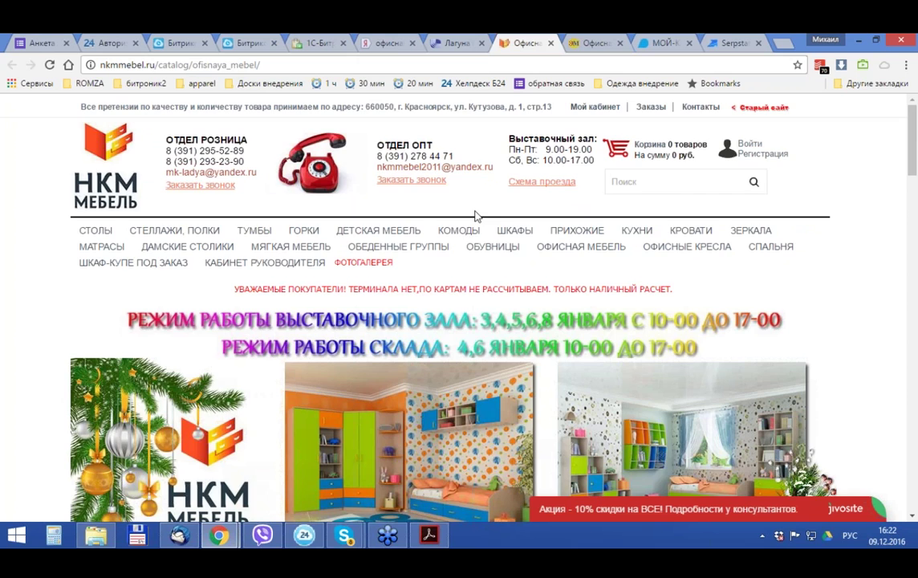
scroll(476, 214, "down", 3)
scroll(476, 214, "down", 15)
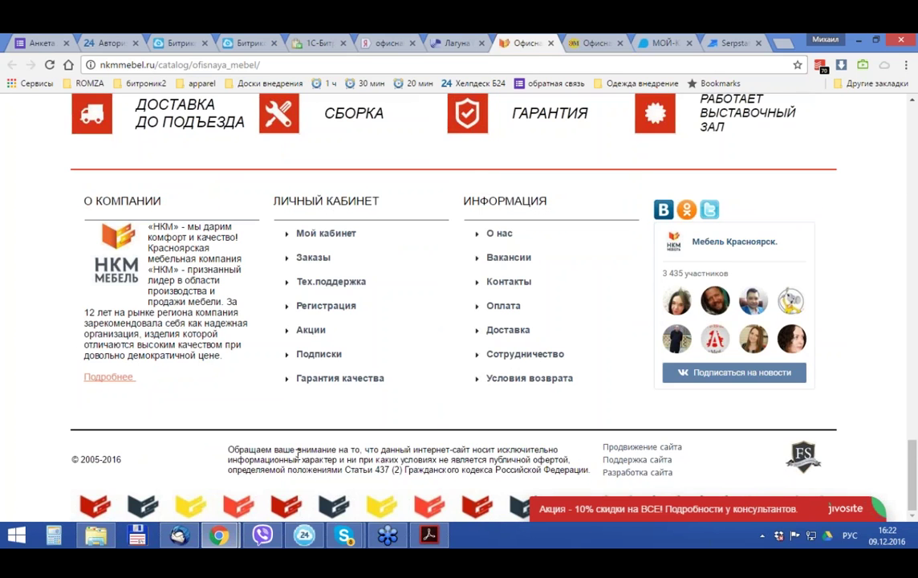
scroll(297, 454, "up", 4)
key("ctrl+w")
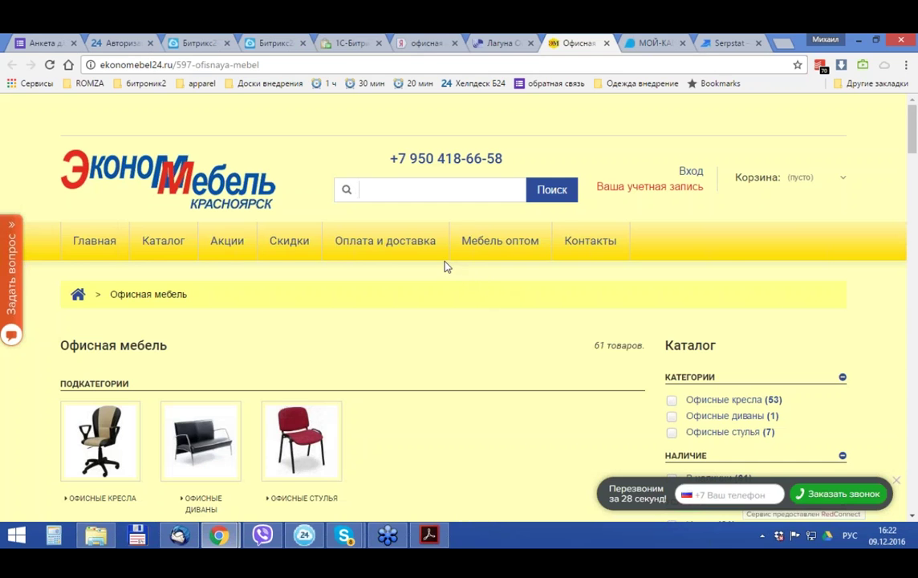
Step: Check the footer of the ekonomebel24.ru office furniture category page for a visitor counter
scroll(444, 262, "down", 15)
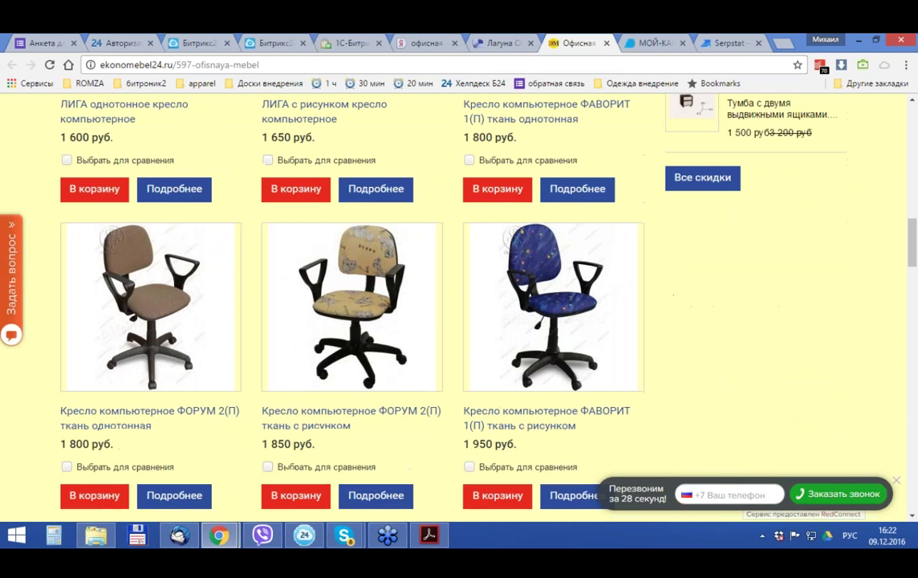
scroll(353, 305, "down", 5)
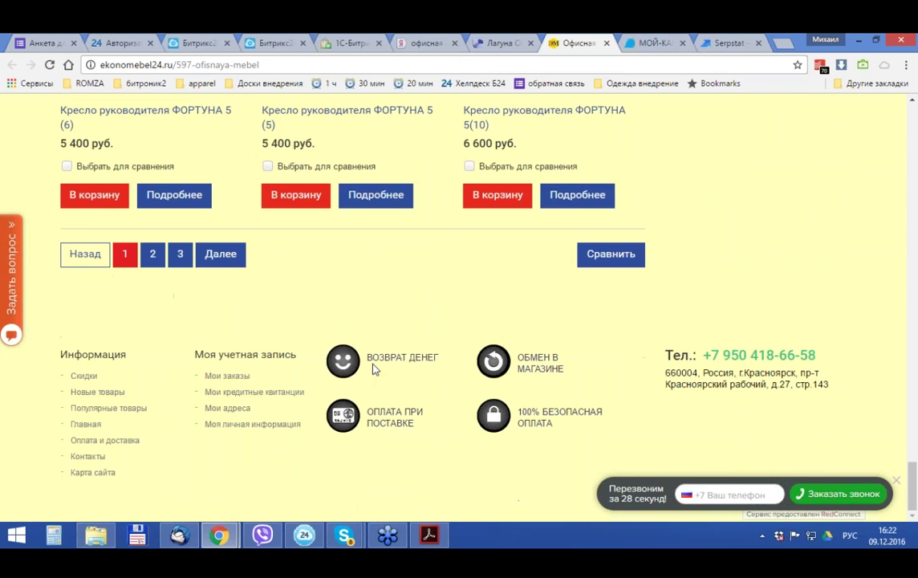
scroll(373, 365, "up", 1)
scroll(353, 305, "up", 10)
Step: Go to the ekonomebel24.ru home page by removing the category path from the address, and check its footer for a counter
left_click_drag(260, 65, 173, 64)
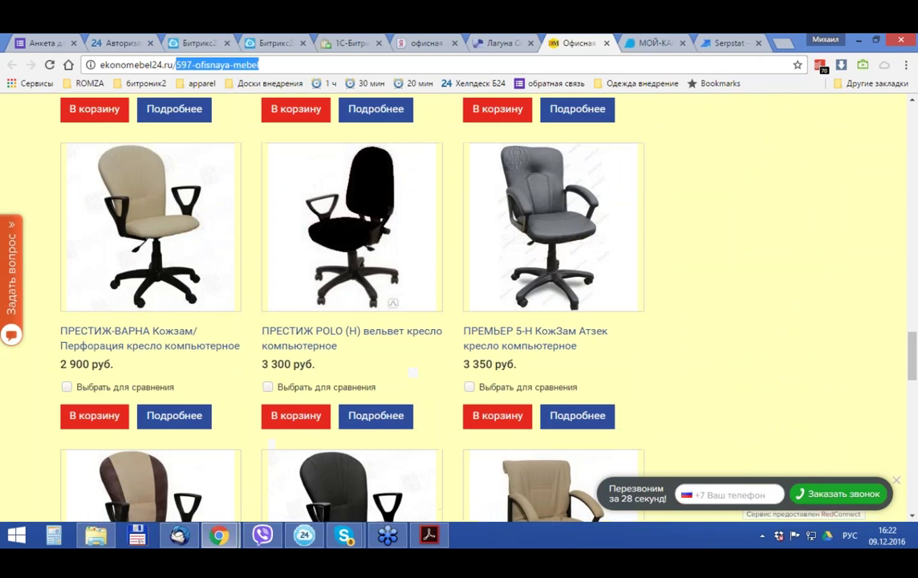
key("Delete")
key("Return")
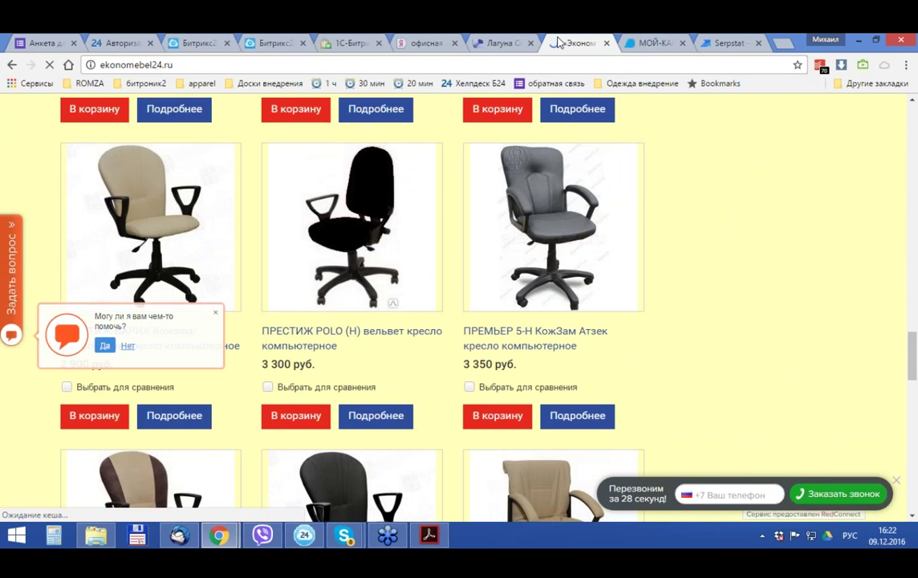
scroll(499, 277, "down", 10)
scroll(503, 259, "down", 9)
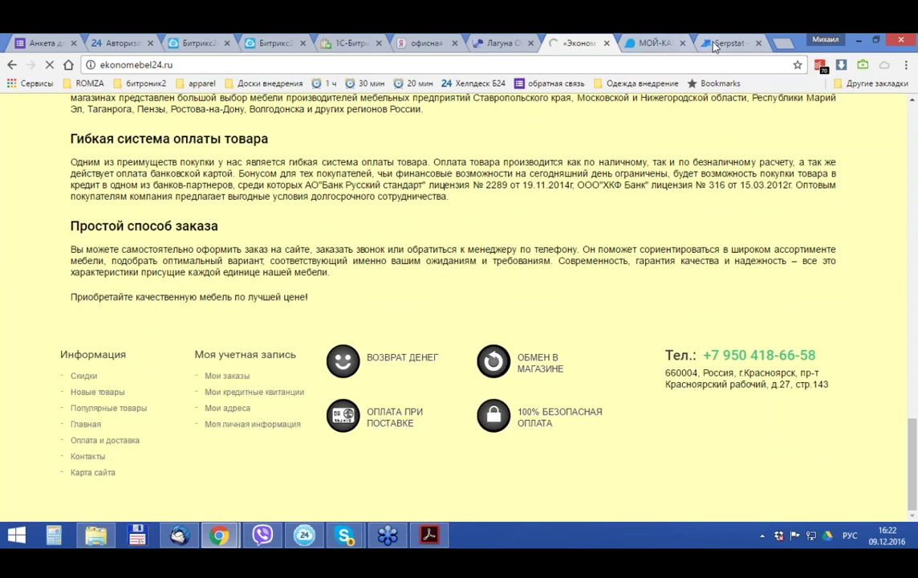
Step: Open the advertised millenium-mebel.ru result from the Yandex search and copy the site's address without the tracking parameters
left_click(712, 47)
key("ctrl+shift+Tab")
left_click(705, 43)
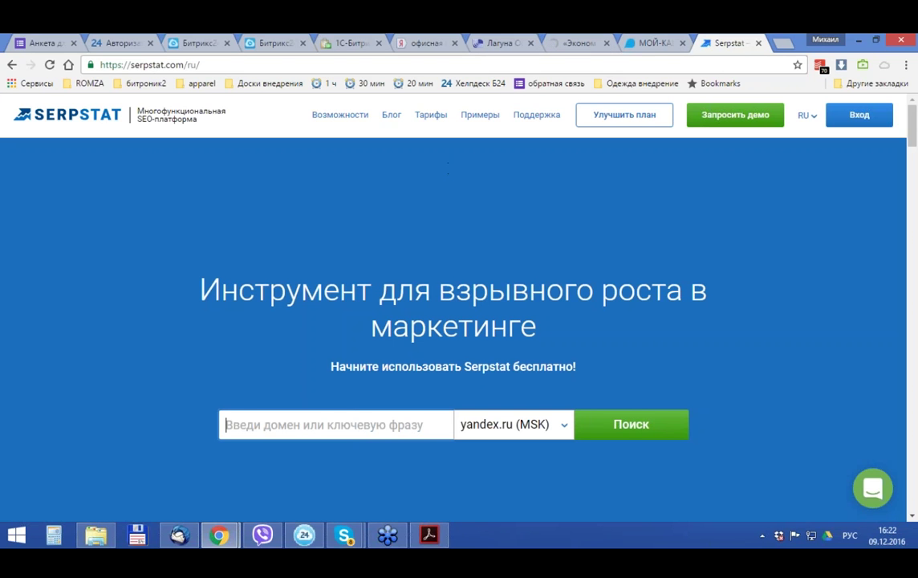
left_click(561, 43)
left_click(405, 43)
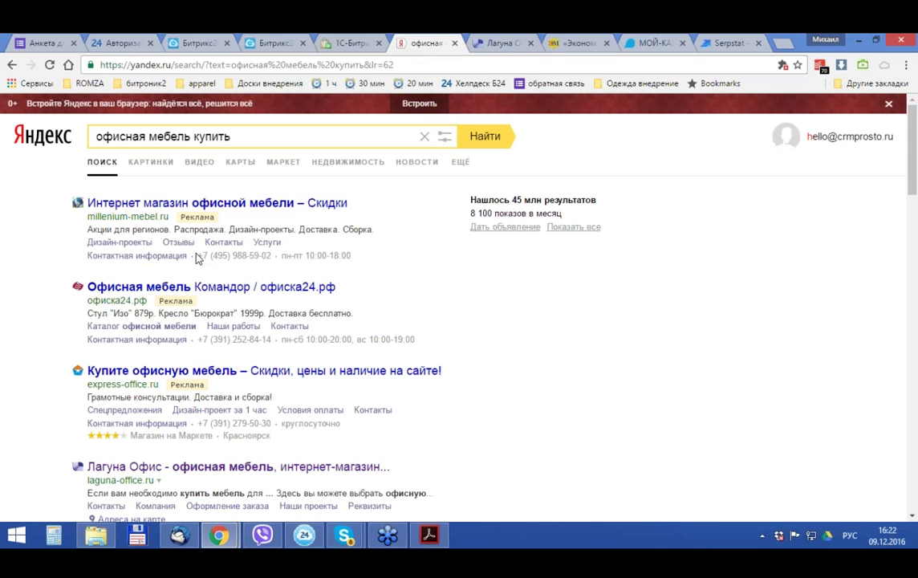
left_click(126, 201)
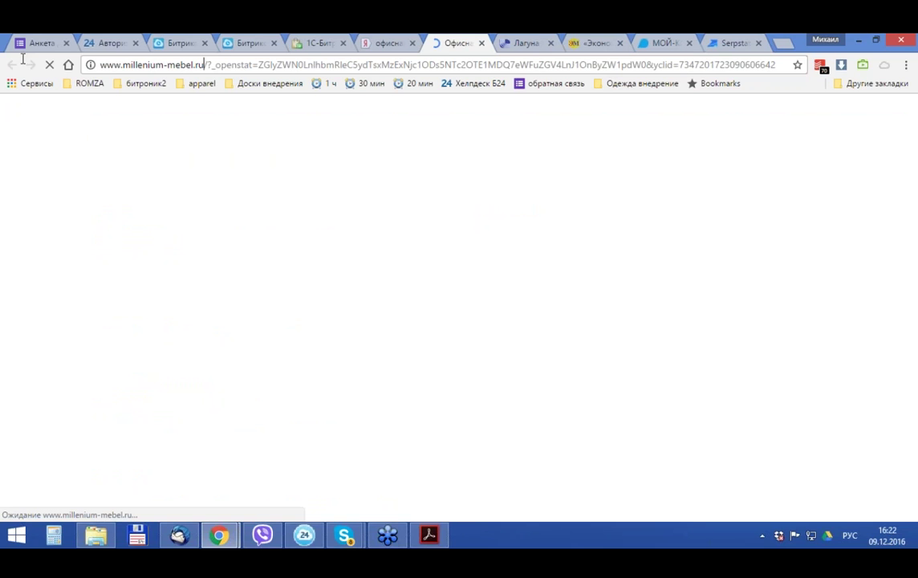
left_click_drag(205, 64, 99, 64)
key("ctrl+c")
left_click(720, 45)
key("ctrl+v")
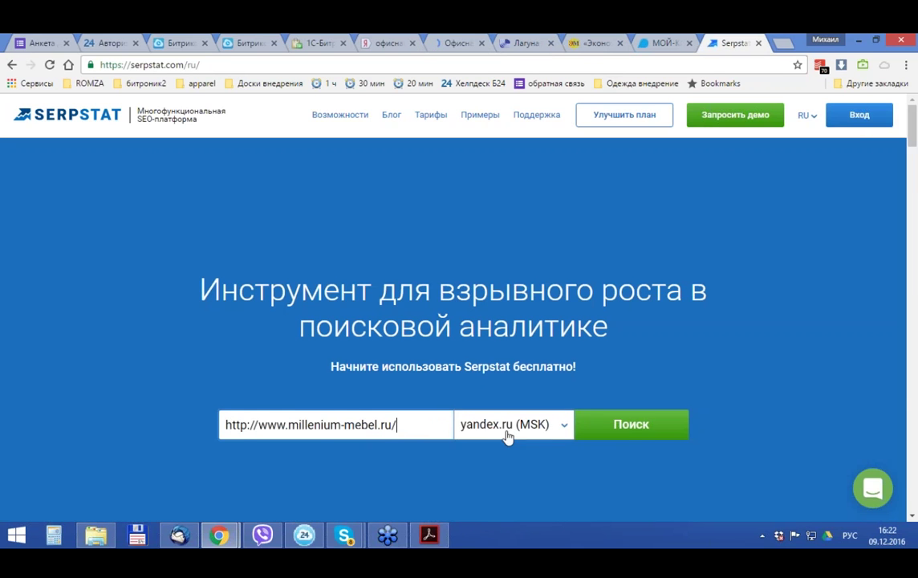
left_click(638, 441)
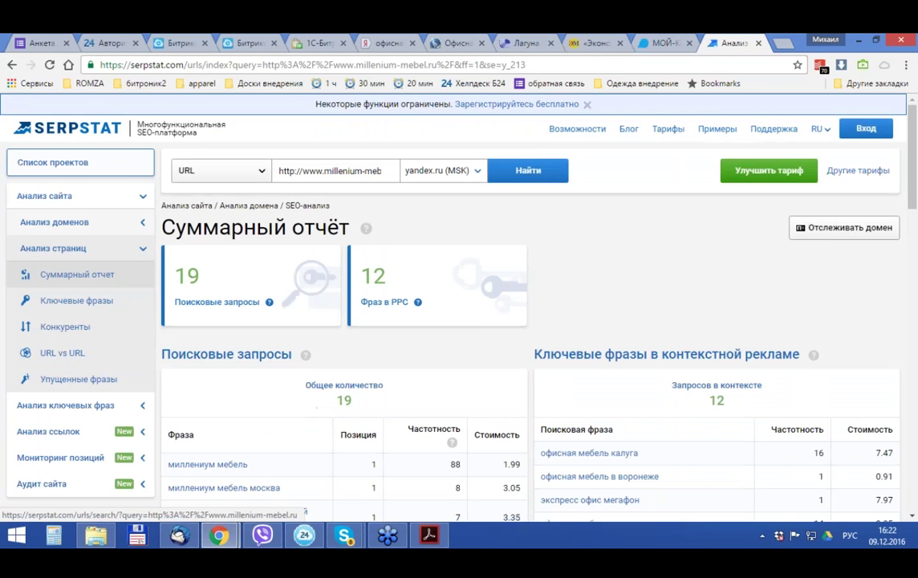
Step: Review the search competitors and ad texts in the Serpstat summary report, and switch back to the presentation in Adobe Acrobat Reader
scroll(186, 211, "down", 5)
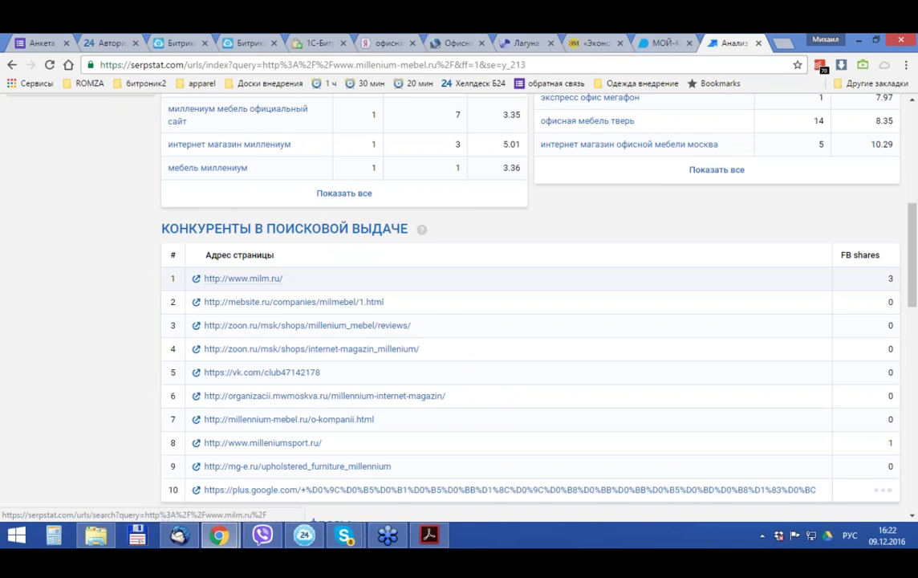
scroll(222, 332, "down", 10)
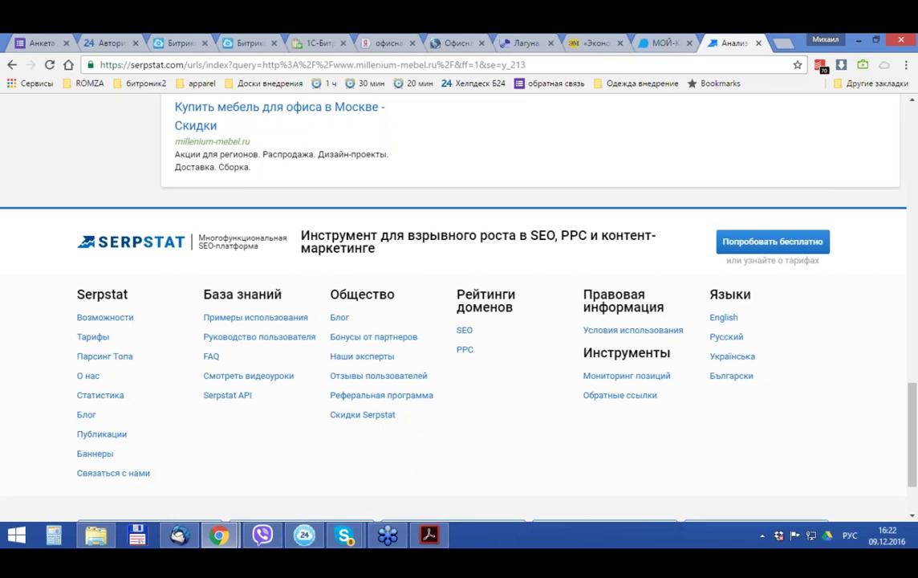
scroll(260, 313, "up", 3)
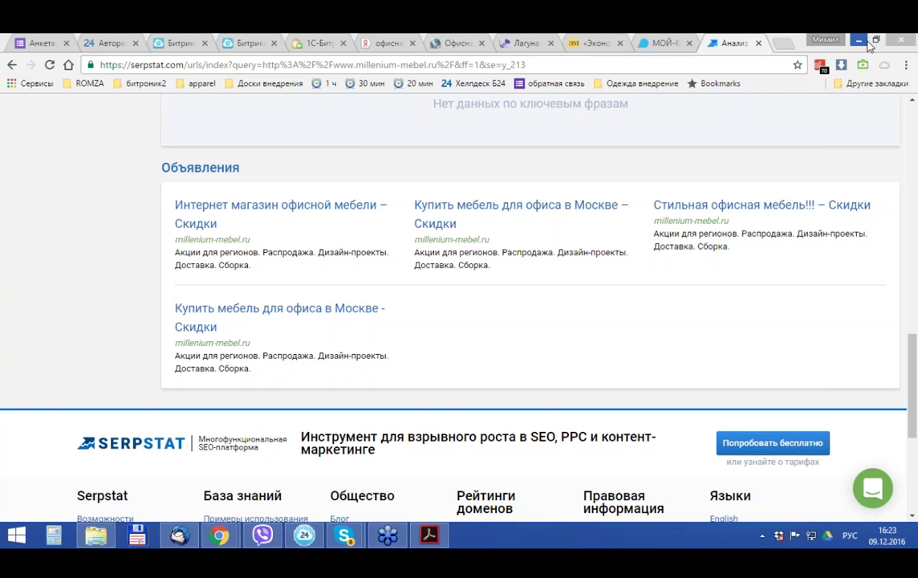
left_click(444, 544)
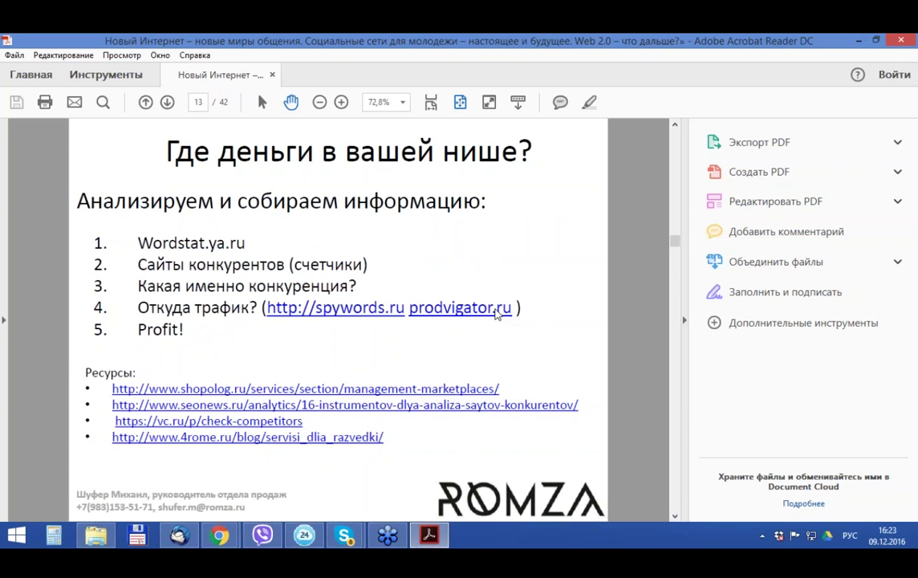